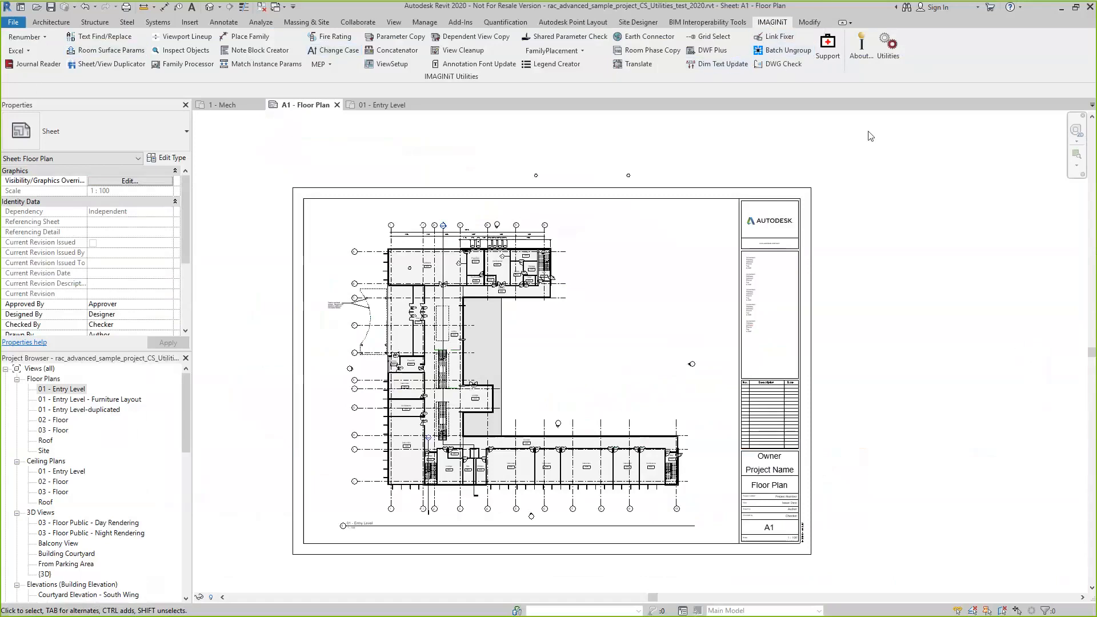
Open the utilities interface customization and examine the Shown tree, expanding Column 1, Column 2 and the Renumber dropdown
left_click(889, 53)
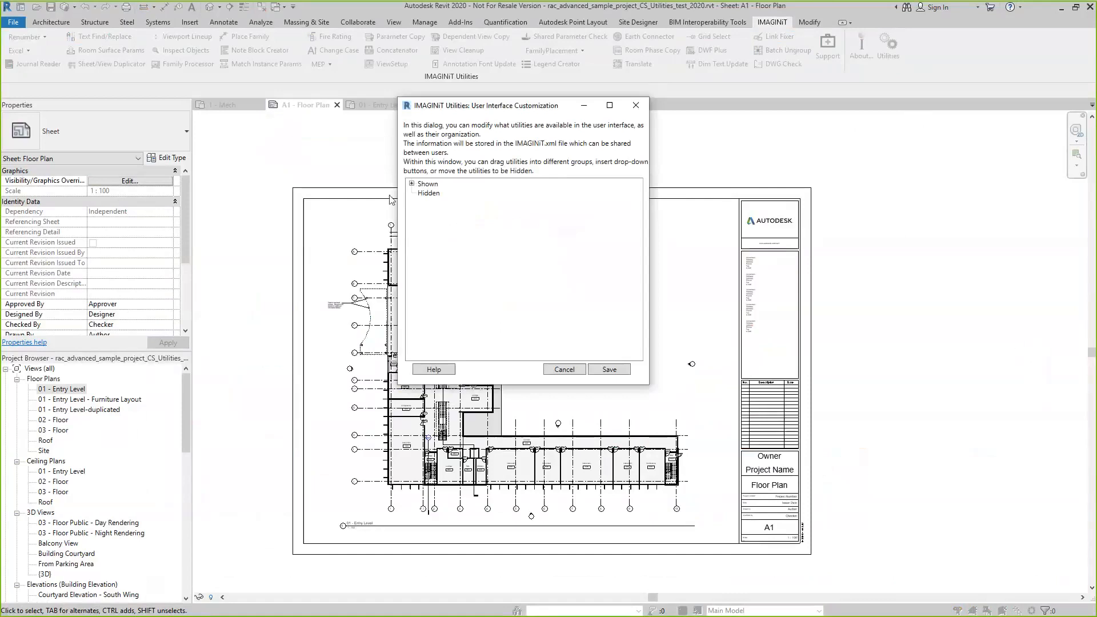
left_click(412, 184)
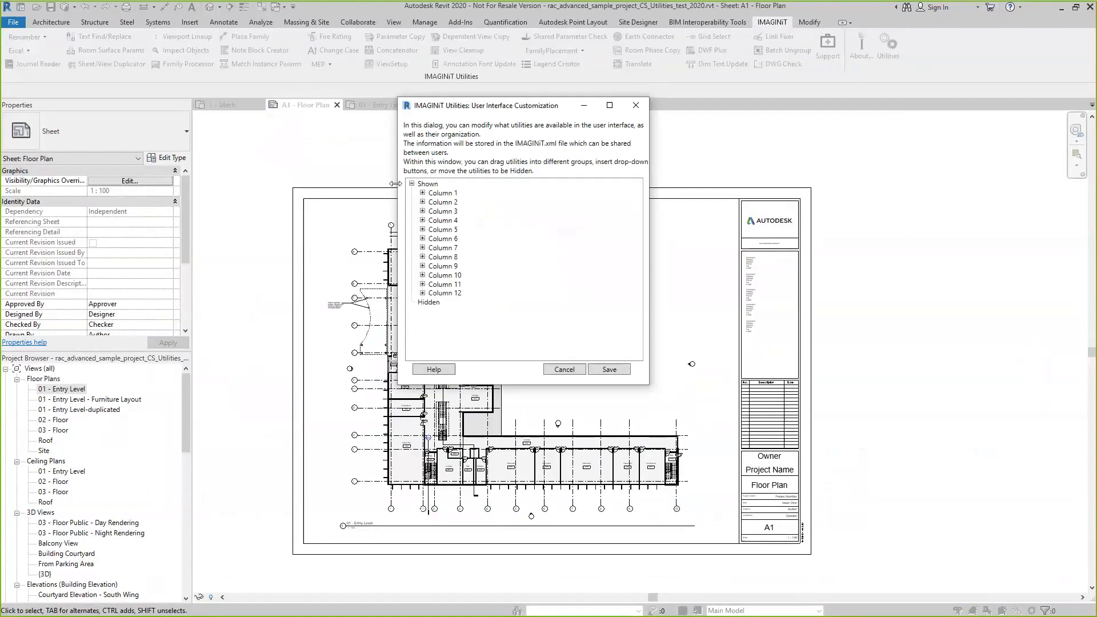
left_click(422, 193)
left_click(421, 230)
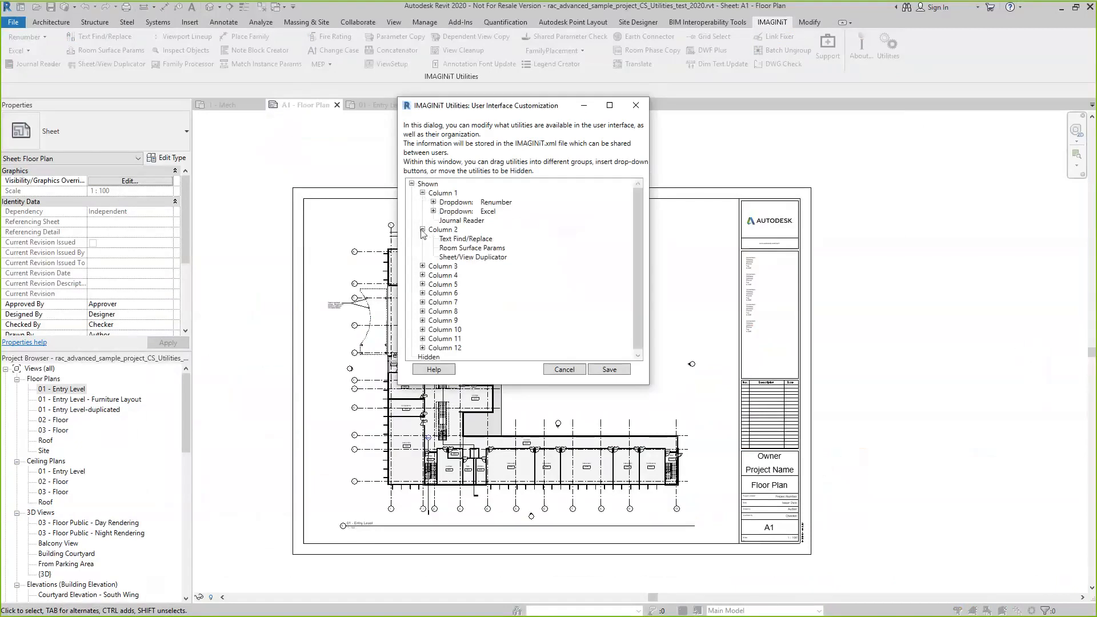
left_click(434, 202)
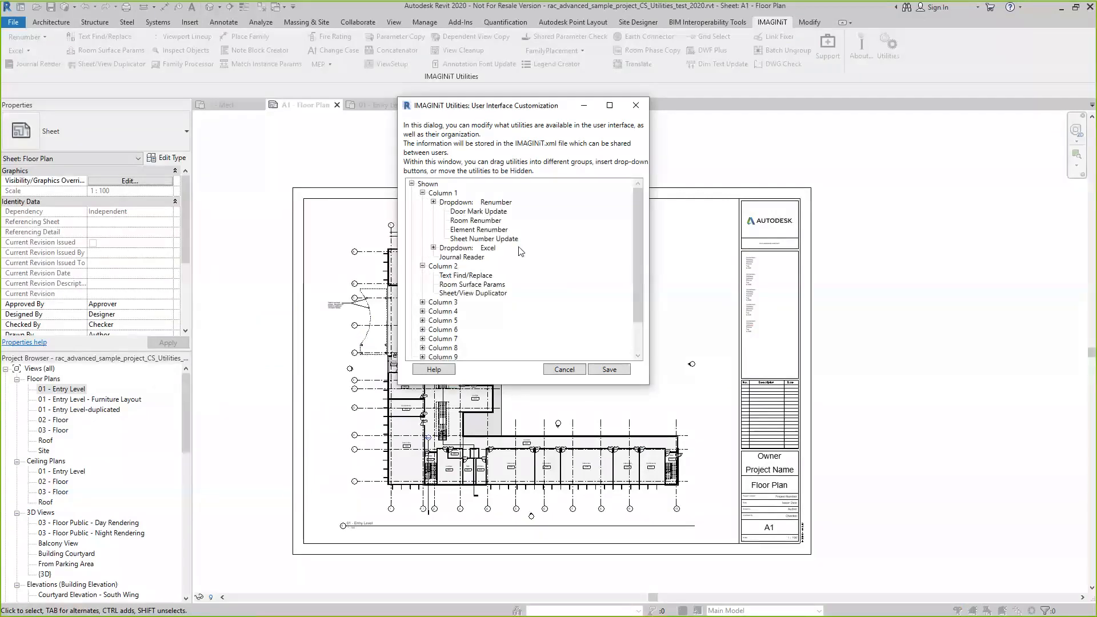
scroll(535, 289, "down", 2)
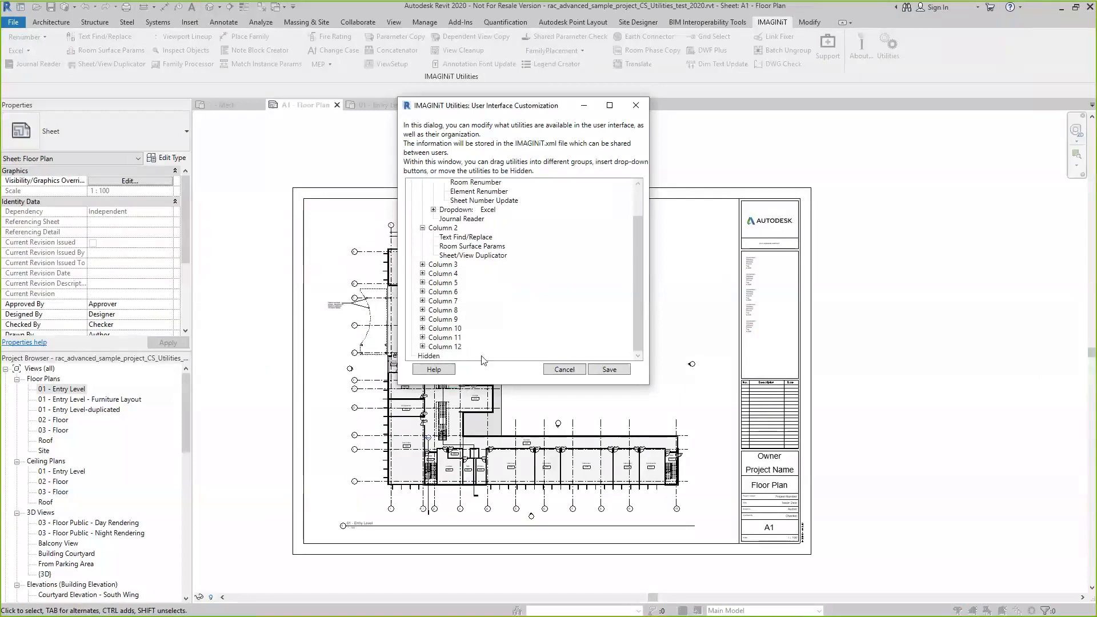
Hide the Support utility found under Column 12
left_click(422, 347)
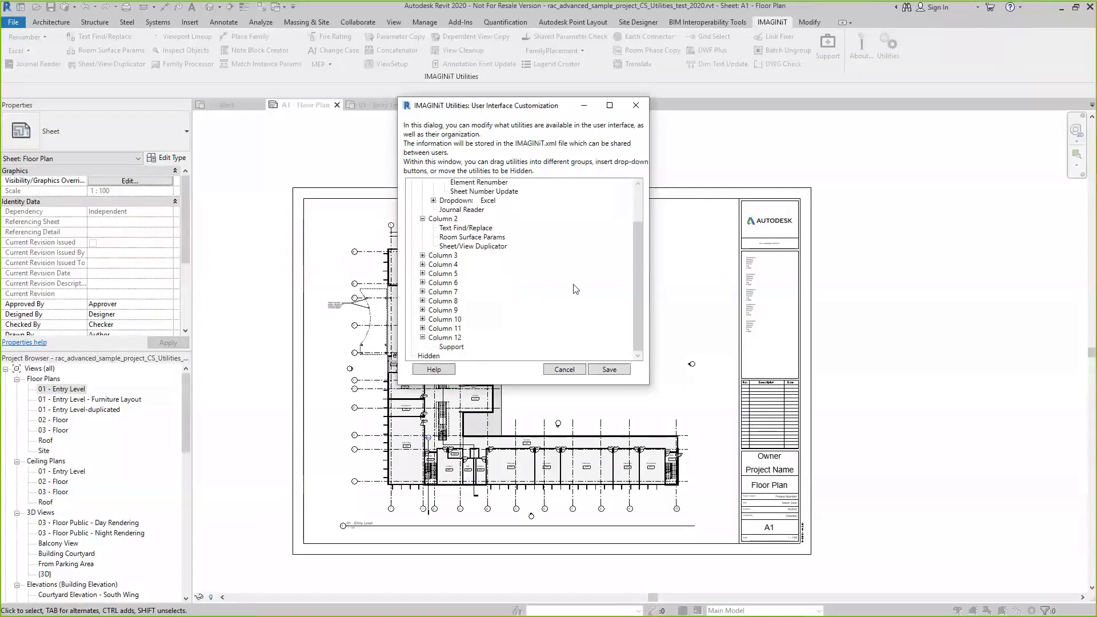
left_click(452, 347)
right_click(453, 348)
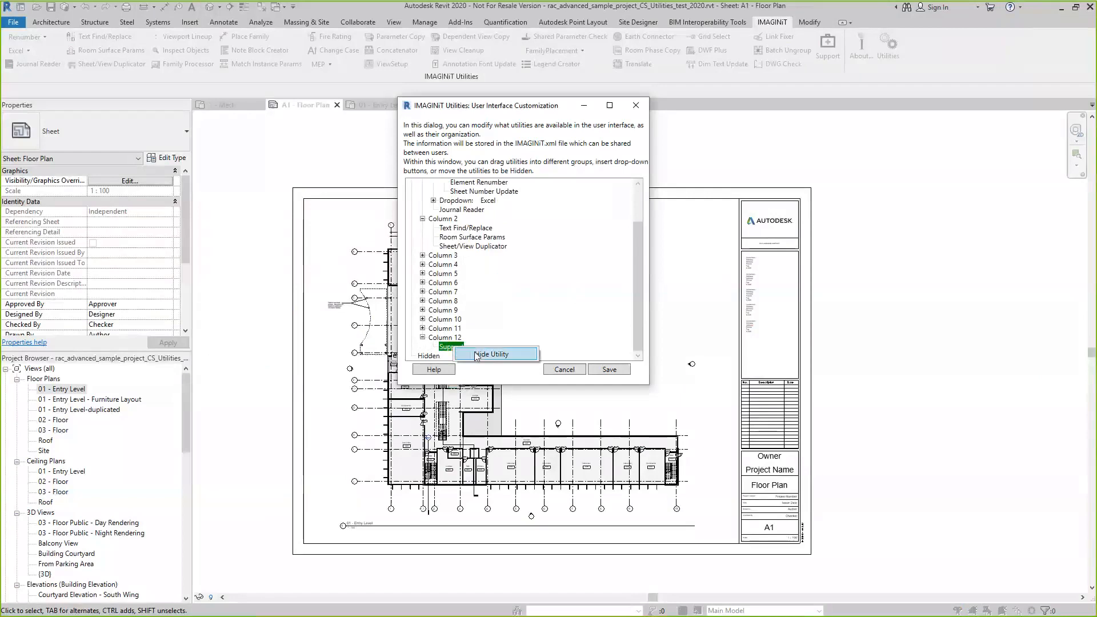
left_click(583, 302)
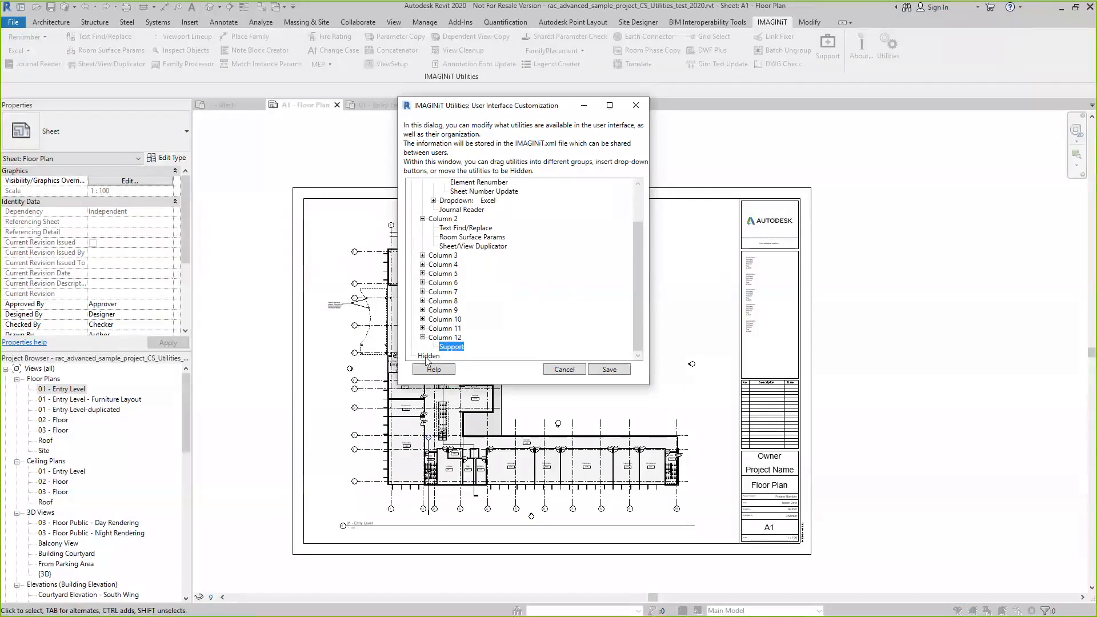
right_click(457, 348)
left_click(494, 354)
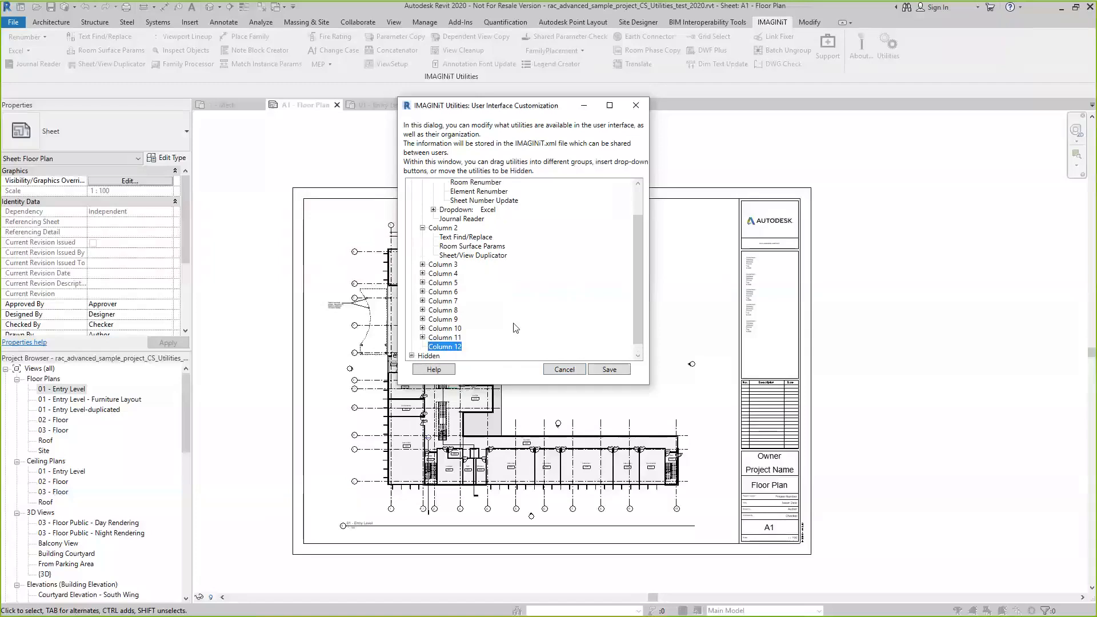
Move the Support utility from the Hidden group back to Column 12
left_click(412, 355)
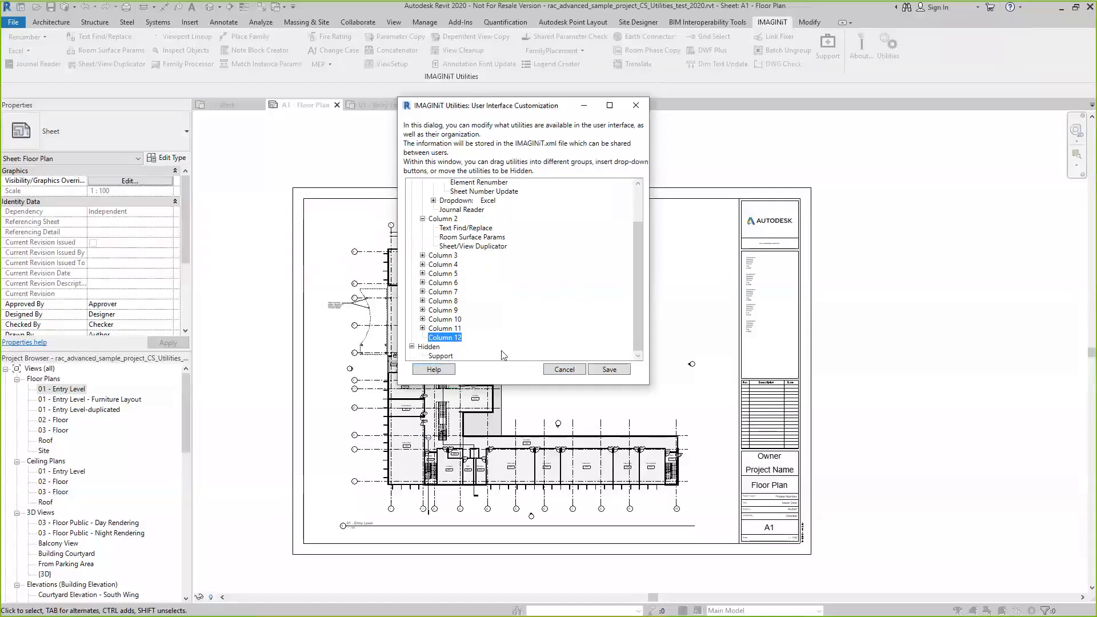
left_click(439, 357)
left_click_drag(443, 349, 446, 338)
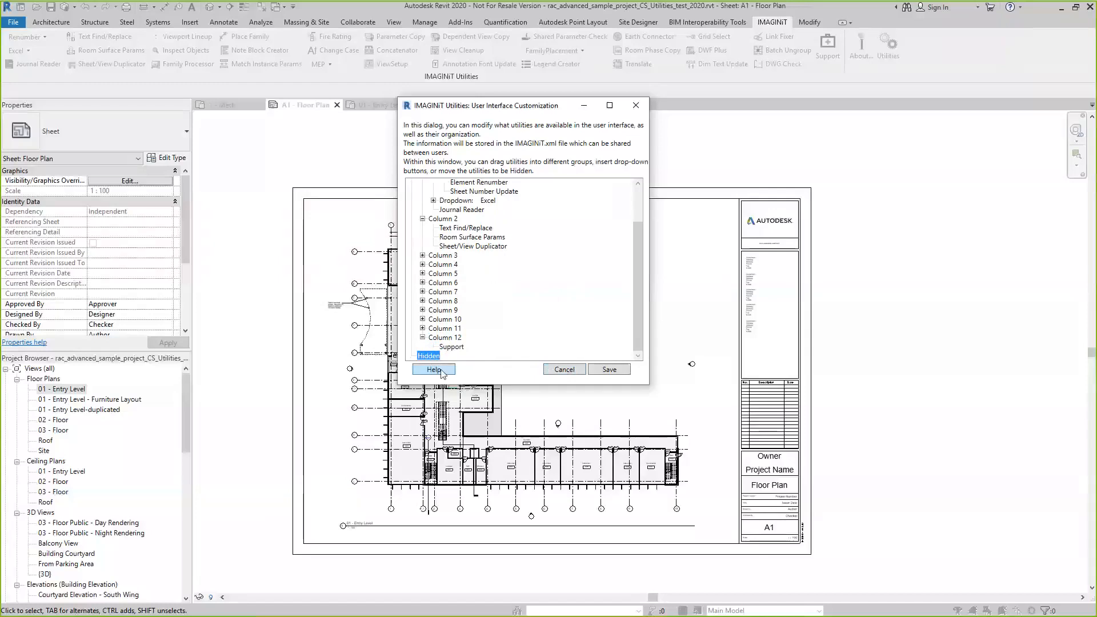
View the What's New help for the Revit utilities, close it, and cancel the interface customization
key("ctrl")
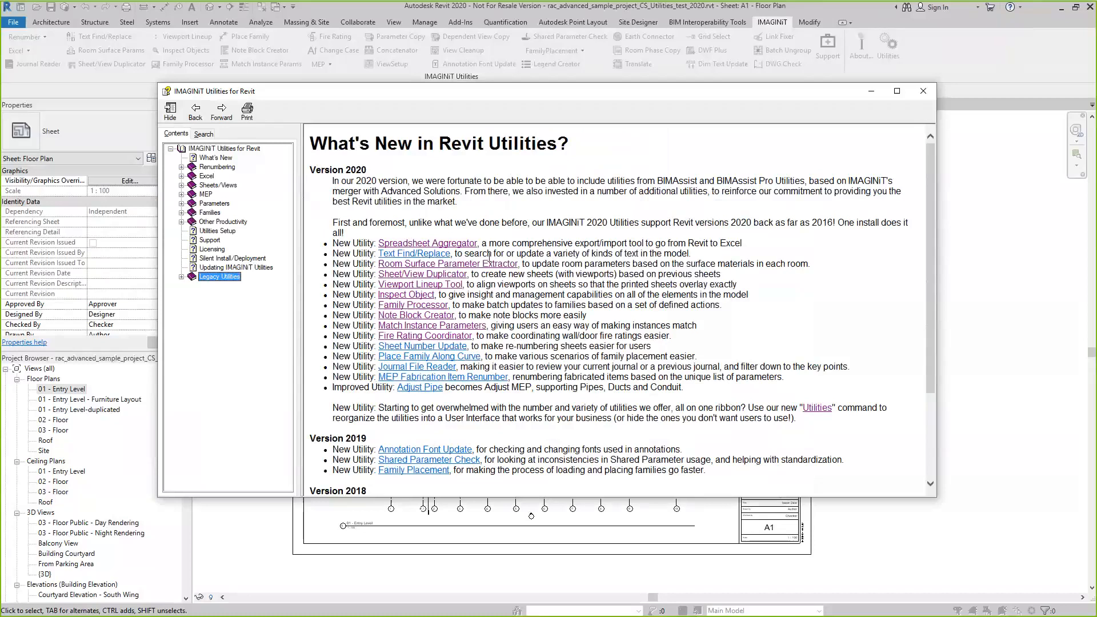
left_click(923, 91)
left_click(566, 372)
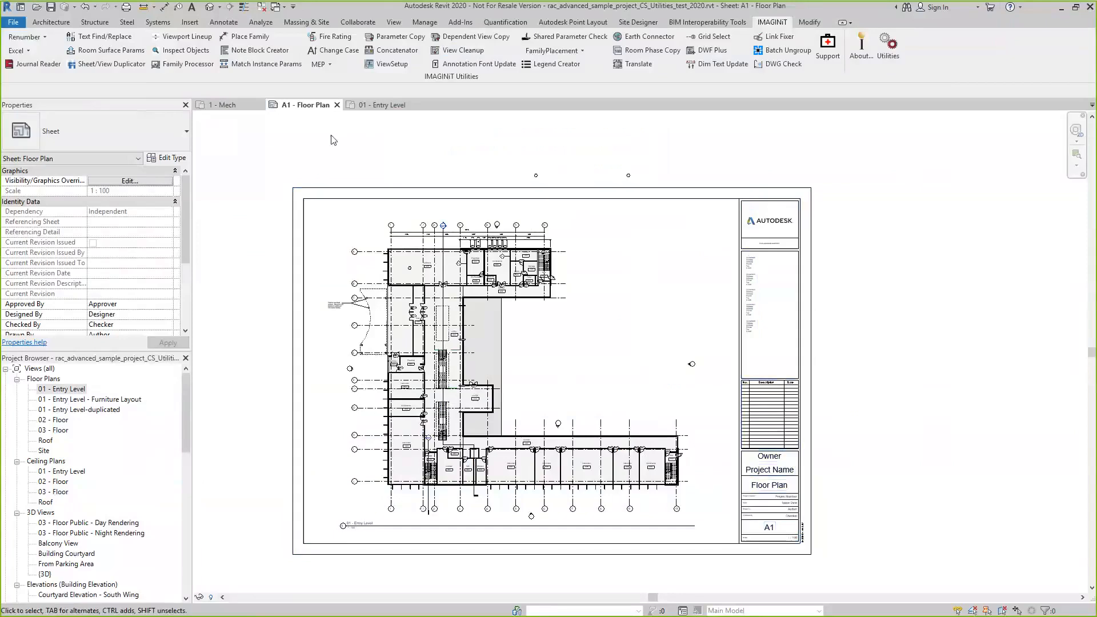
Start Sheet Number Update and assign new number B1 to sheet A1 and B2 to sheet A2
left_click(45, 37)
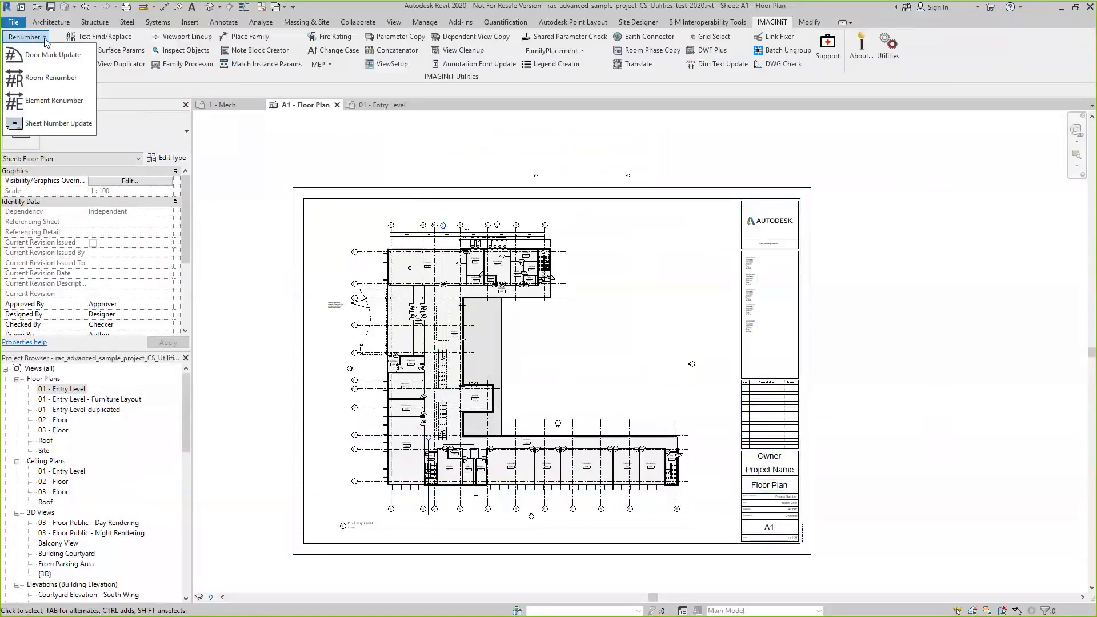
left_click(73, 132)
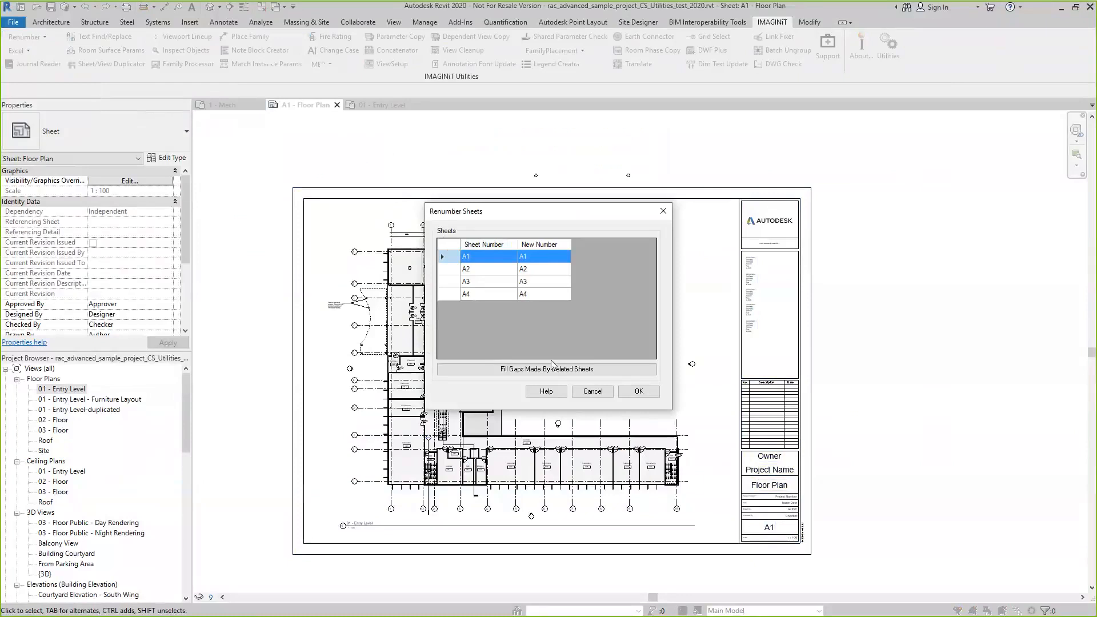
left_click(535, 257)
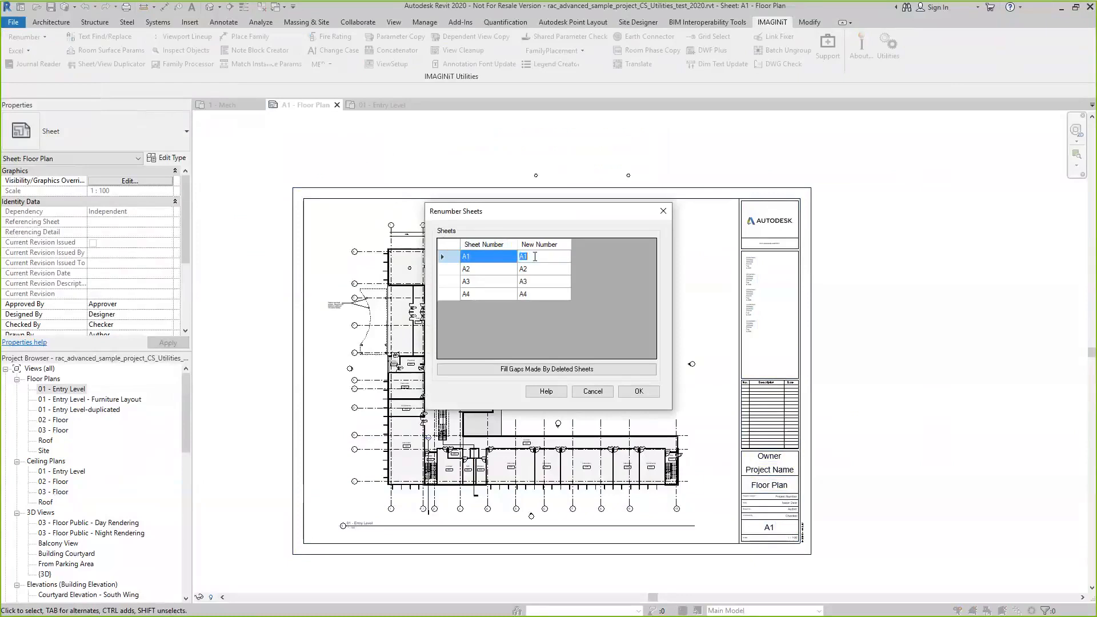
type("B1")
left_click(577, 332)
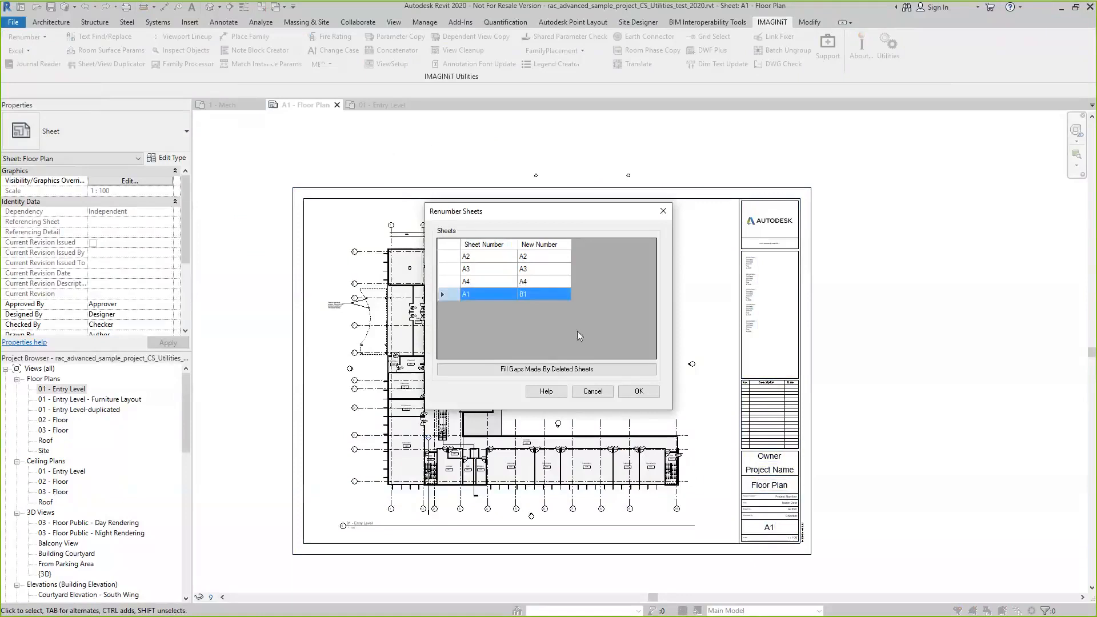
left_click(537, 257)
left_click(539, 258)
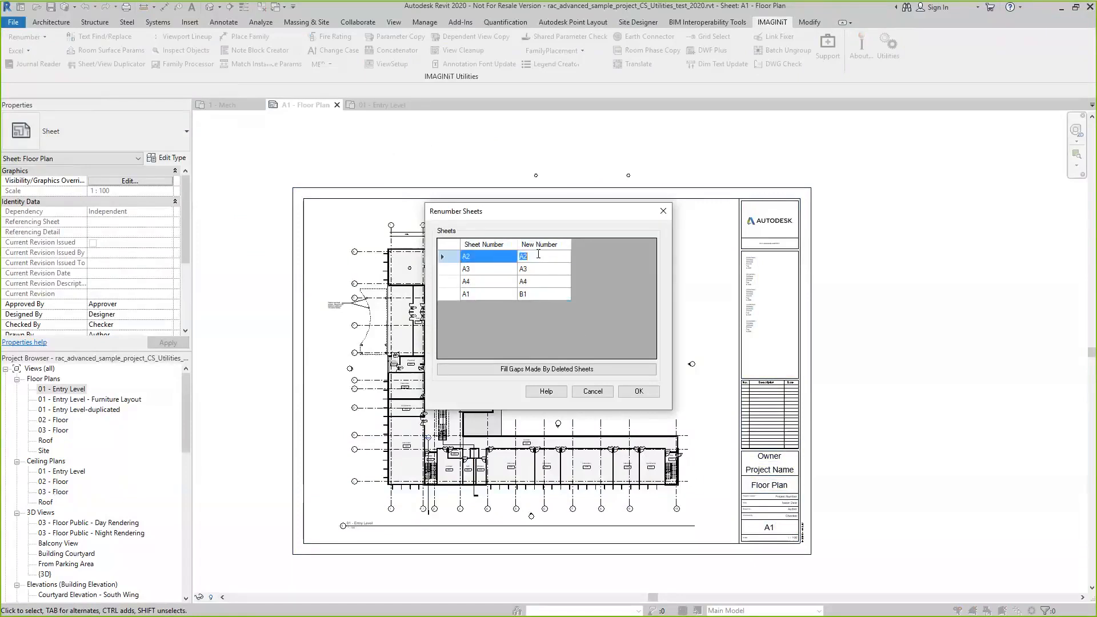
type("B2")
Assign new number B4 to sheet A4 and B3 to sheet A3, and apply the sheet renumbering
left_click(550, 271)
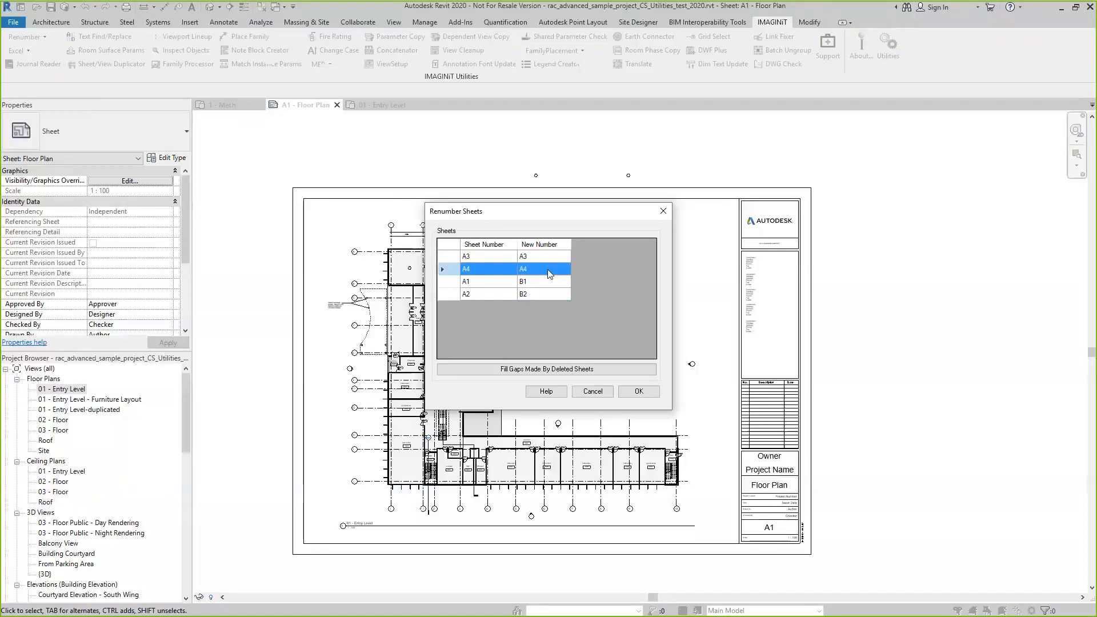
left_click(547, 269)
type("B3")
key("BackSpace")
type("4")
left_click(538, 258)
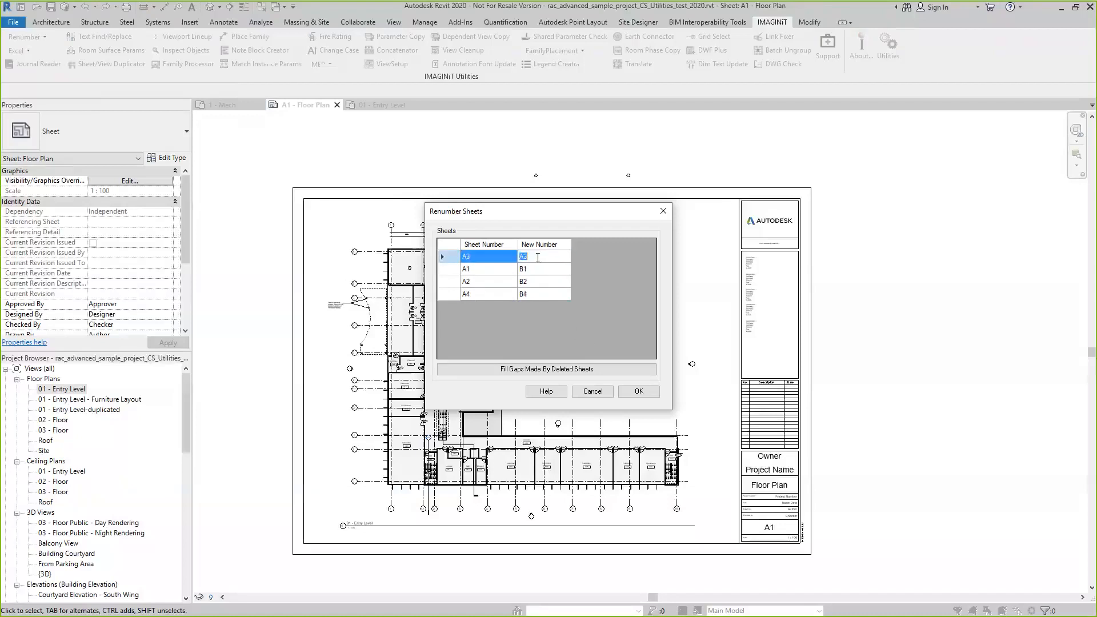
type("B3")
left_click(639, 392)
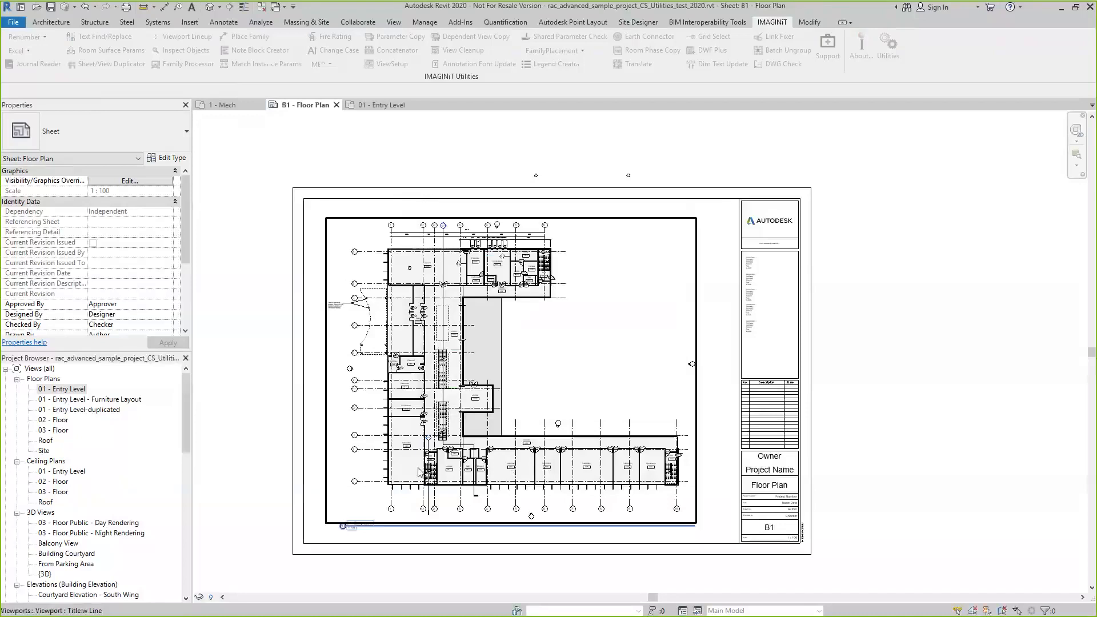
Delete the sheet B3 - Furniture Plan from the project
scroll(772, 555, "up", 5)
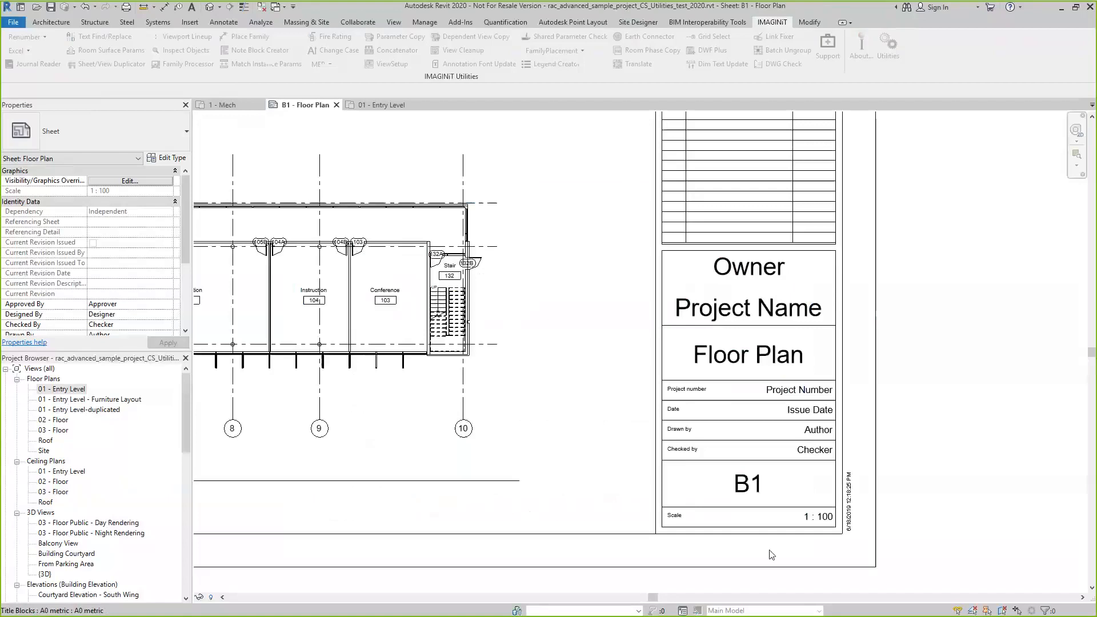
scroll(771, 554, "up", 2)
scroll(757, 516, "down", 3)
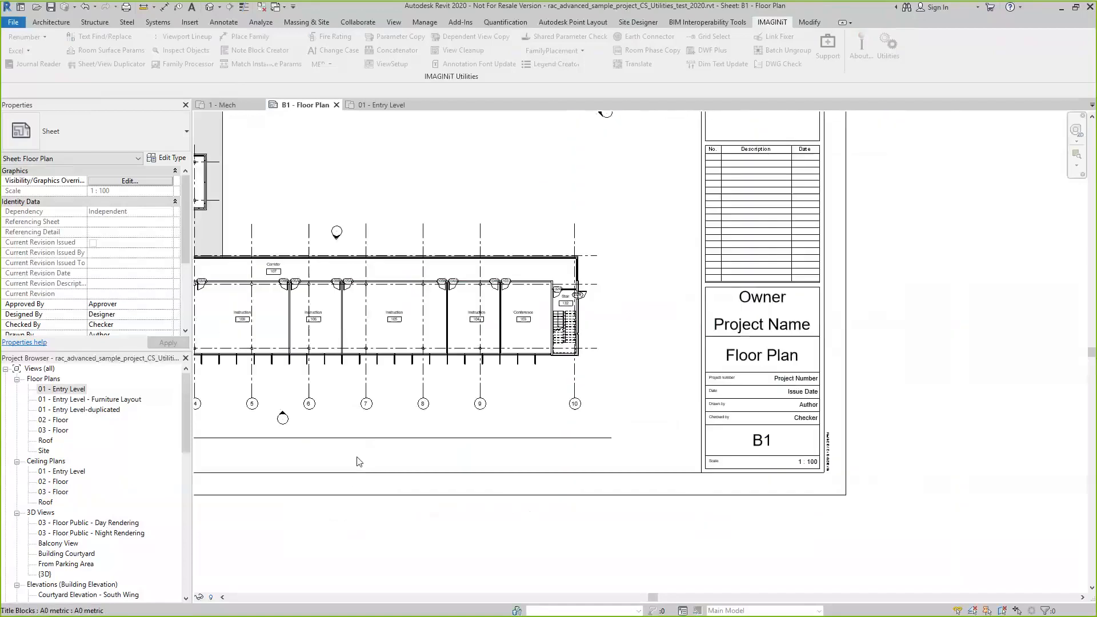
scroll(153, 424, "down", 10)
scroll(152, 424, "down", 3)
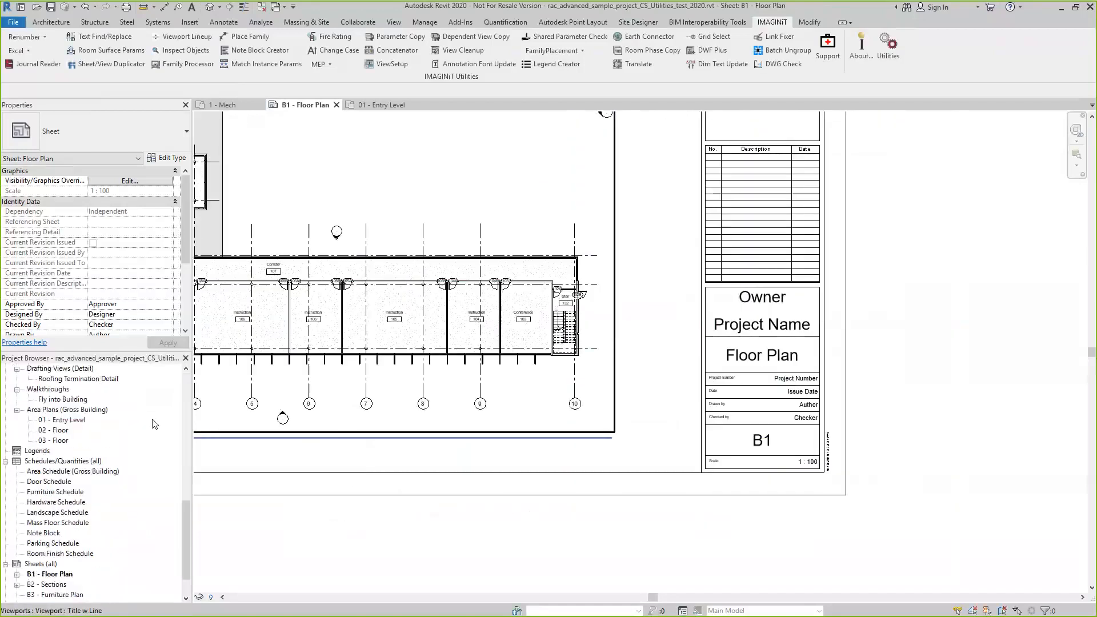
scroll(154, 435, "down", 2)
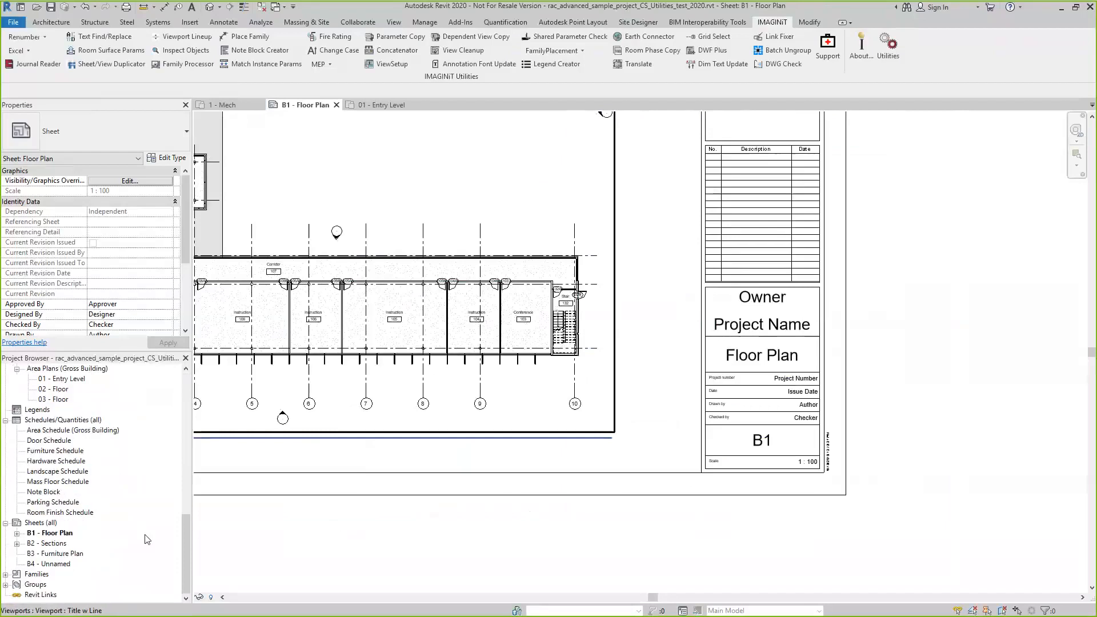
left_click(72, 553)
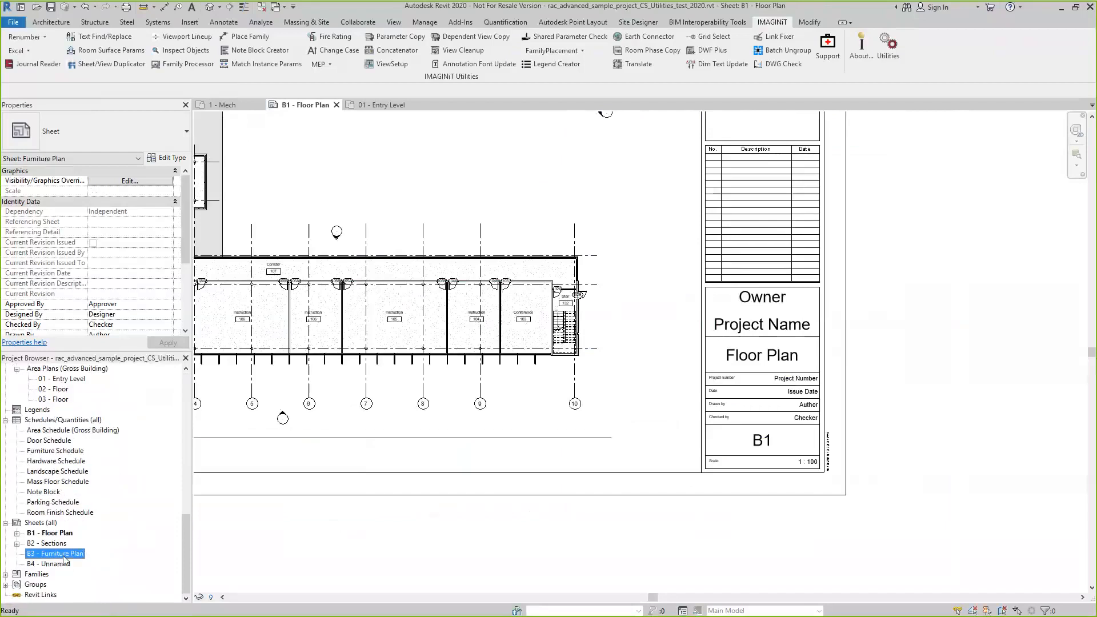
right_click(66, 557)
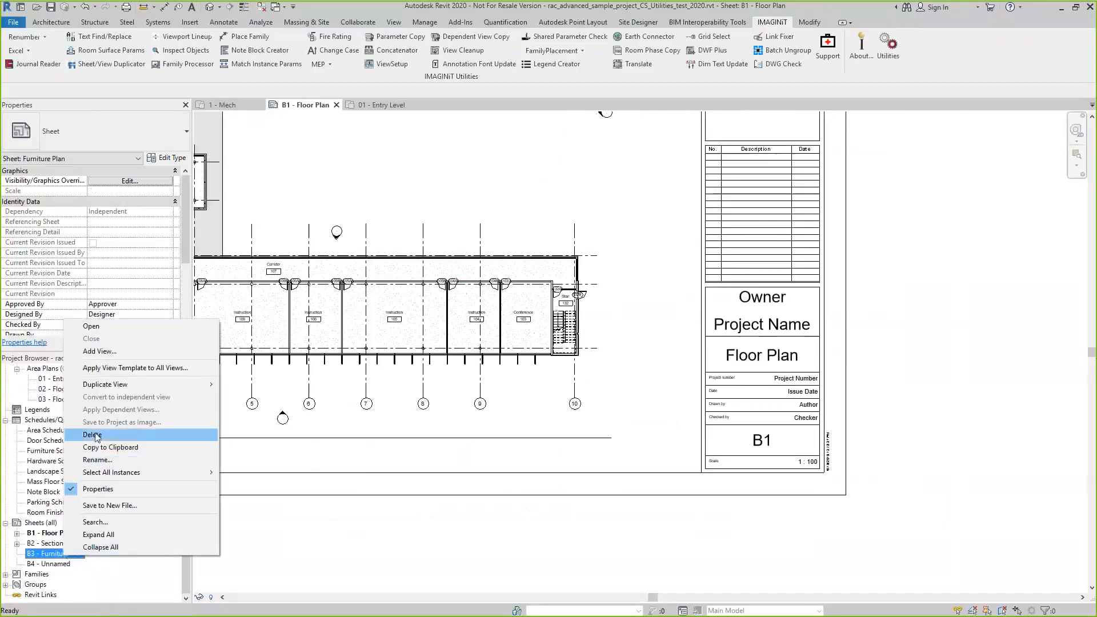
left_click(121, 435)
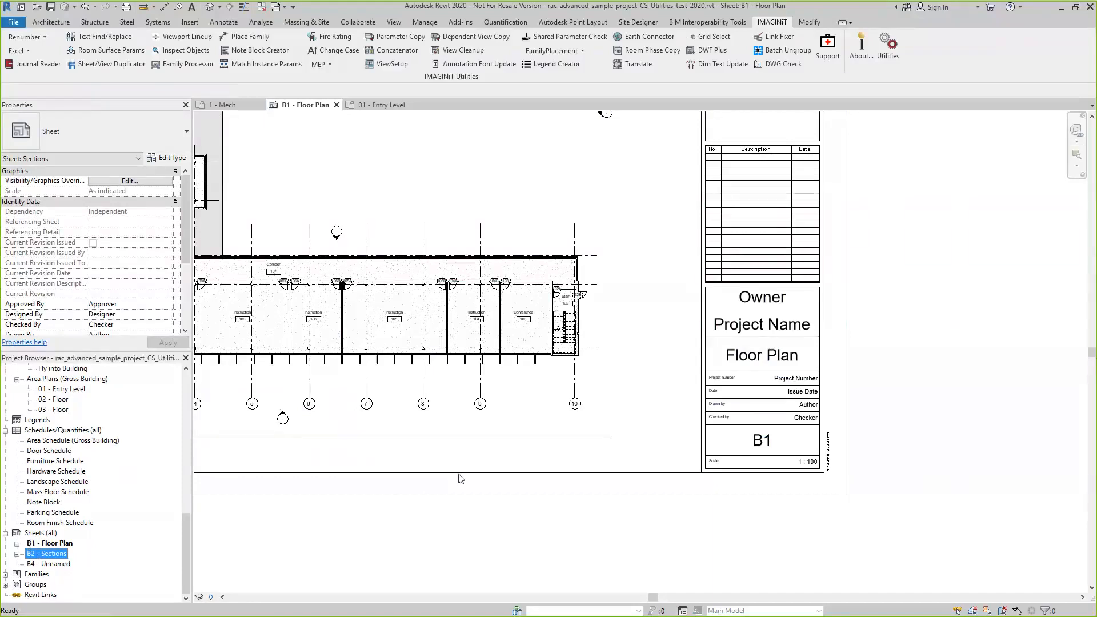
Run Sheet Number Update on sheets B2 and B4, fill the gap made by the deleted sheet, and apply it
left_click(25, 36)
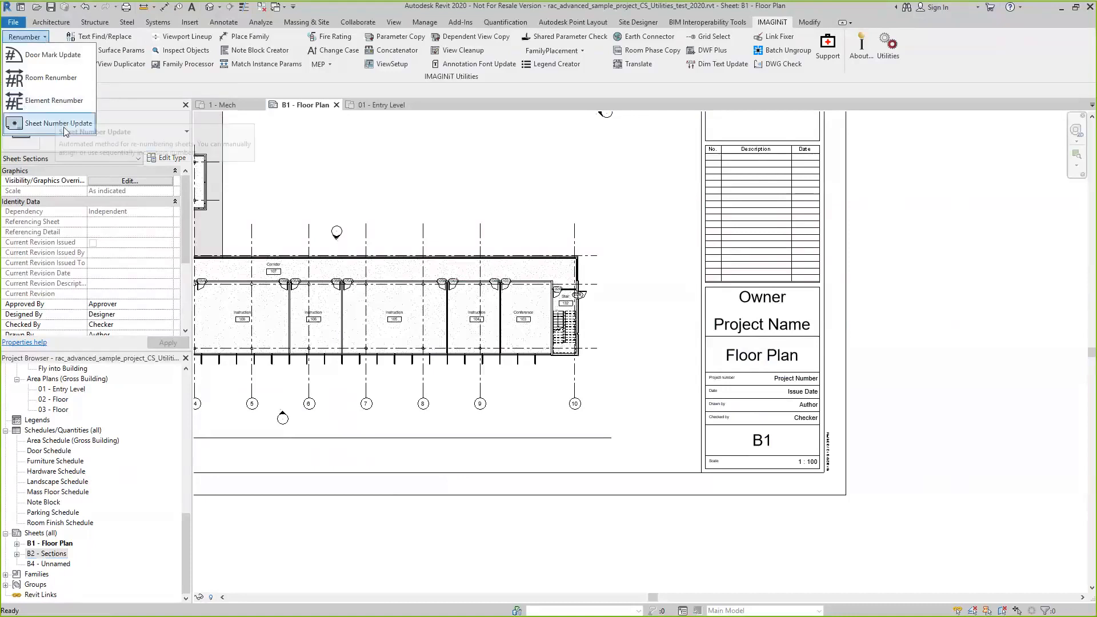
left_click(64, 128)
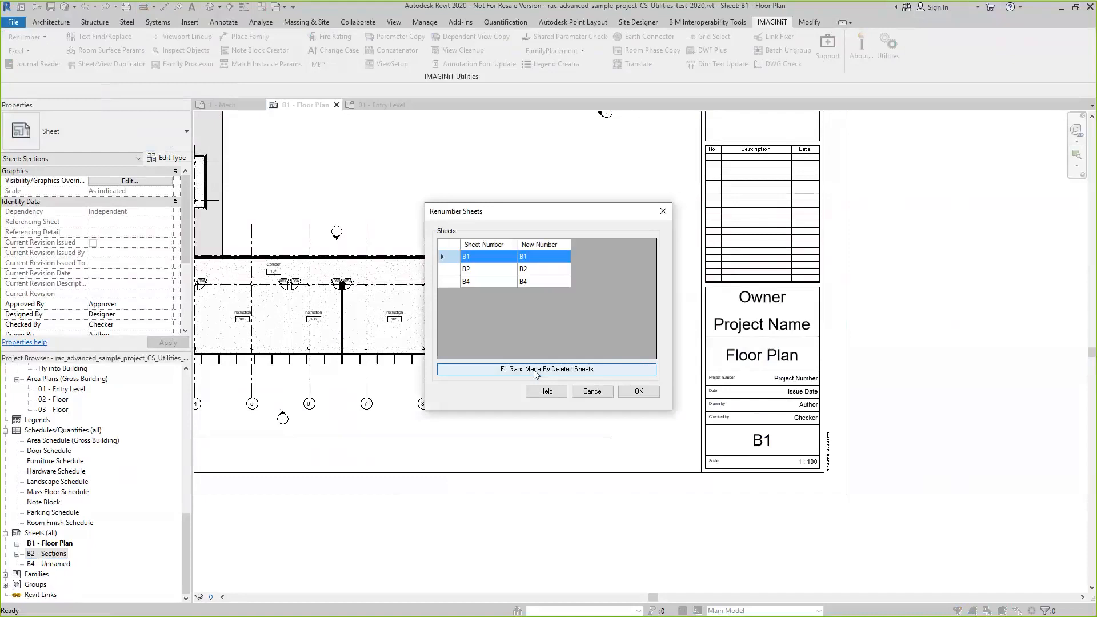
left_click(448, 269)
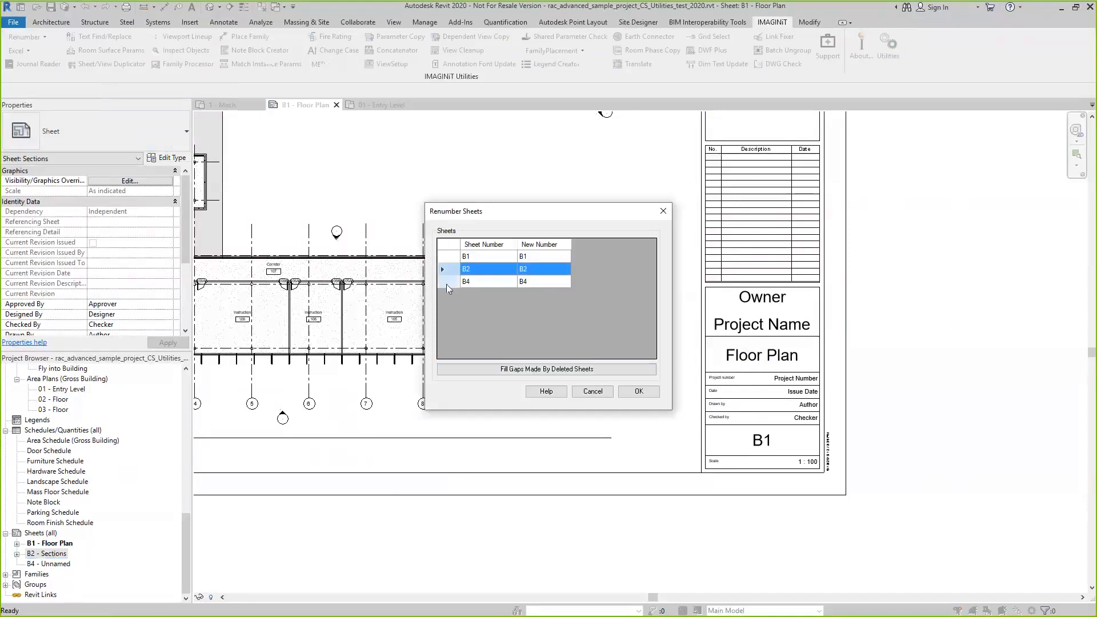
left_click(448, 282, "shift")
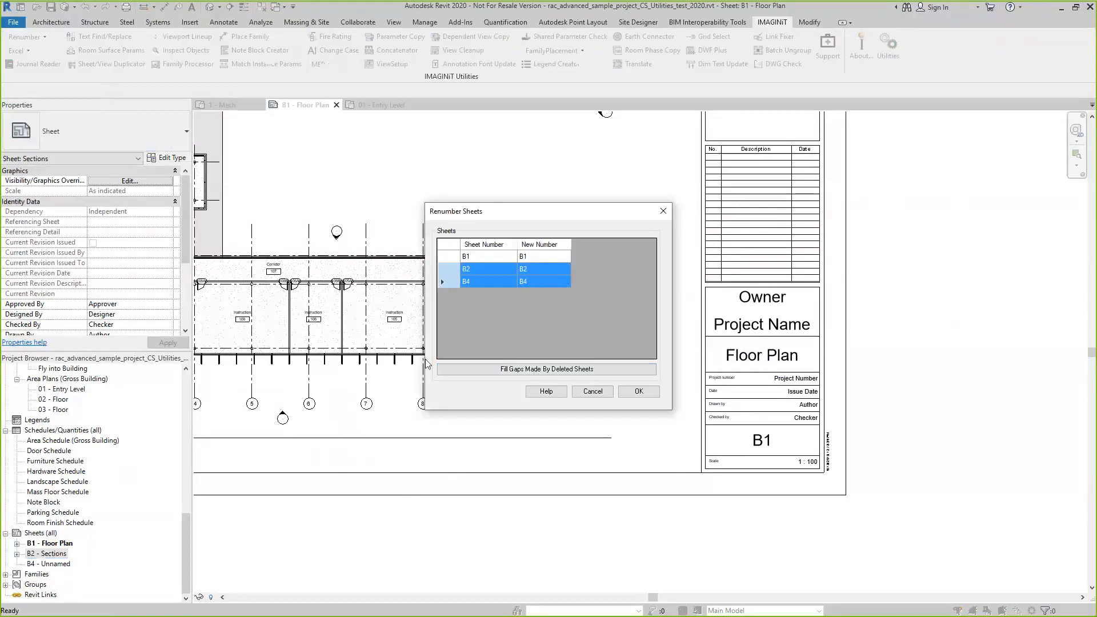
left_click(546, 375)
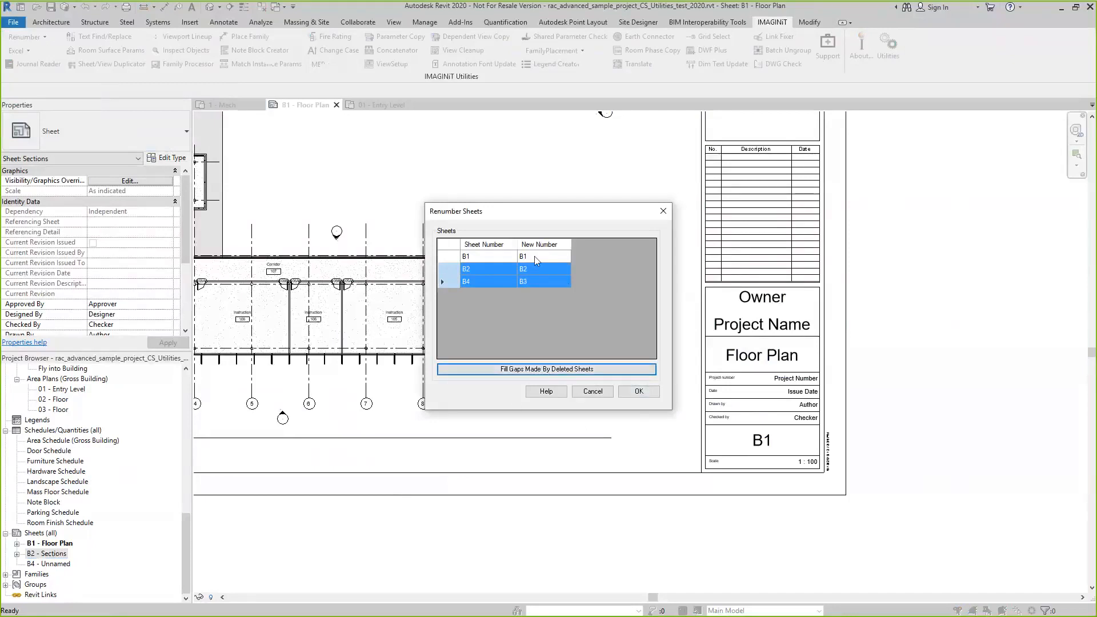
left_click(639, 392)
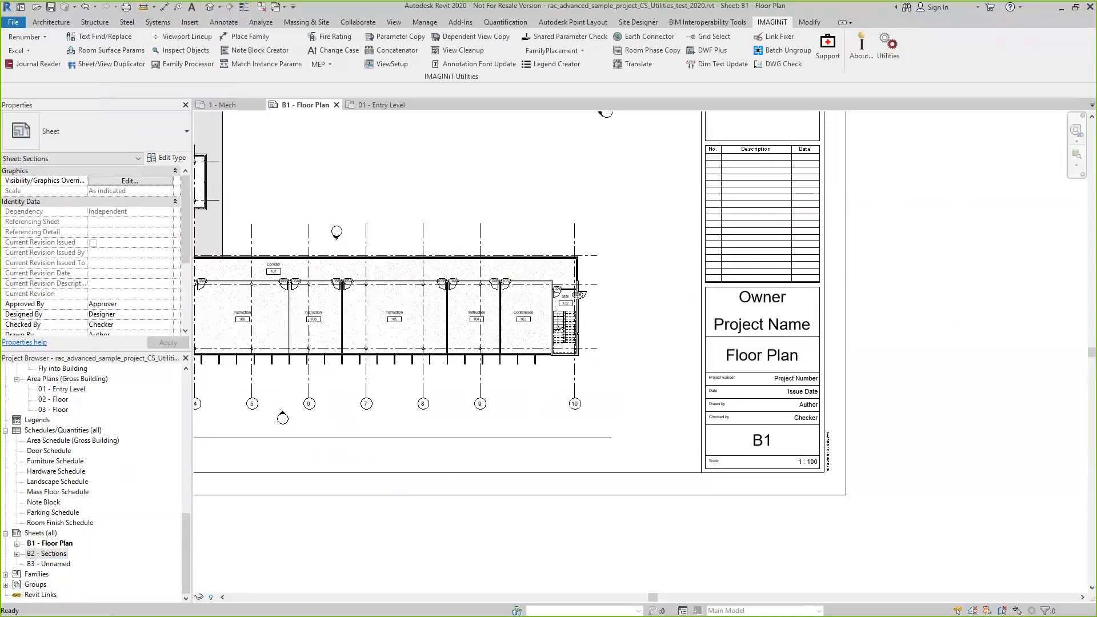
Start the Spreadsheet Aggregator and filter its available categories to Architectural only
left_click(24, 54)
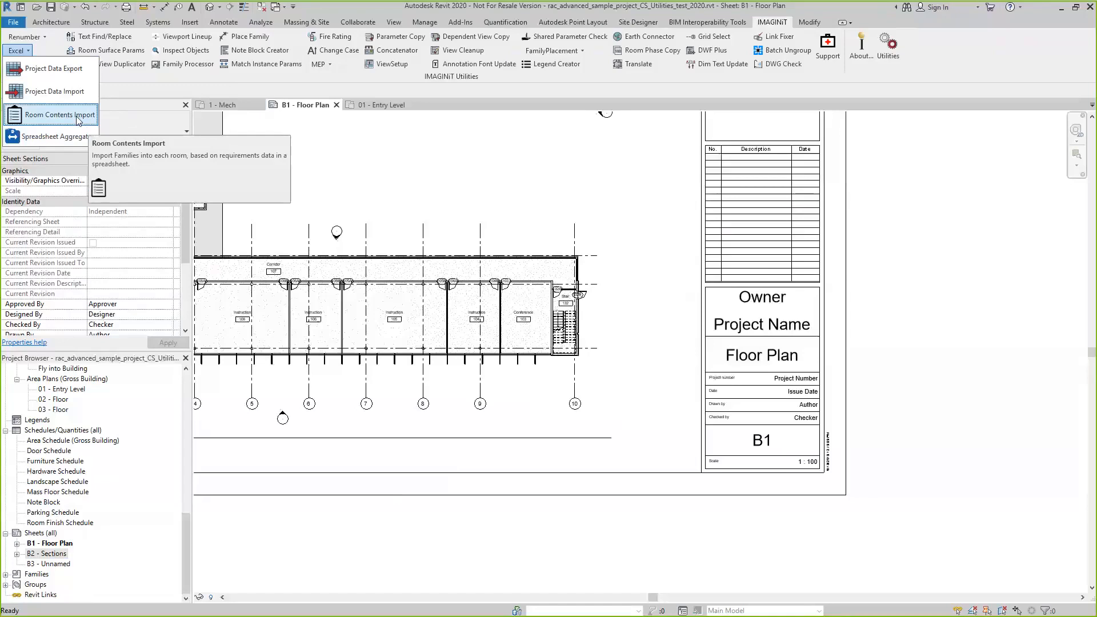
left_click(68, 137)
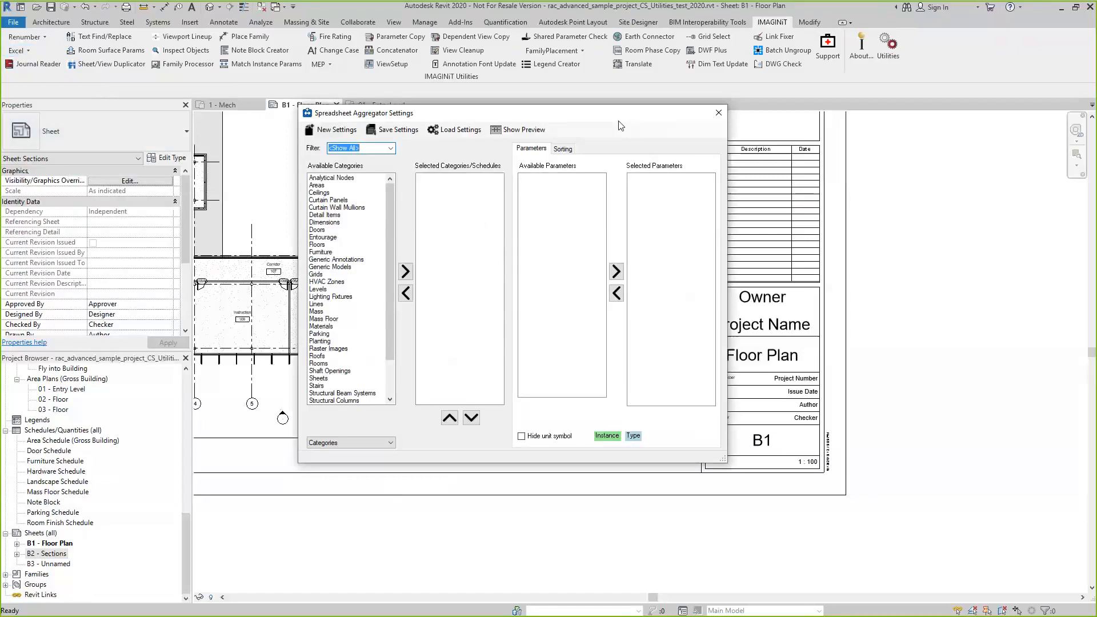
mouse_move(387, 204)
left_mouse_down()
mouse_move(393, 257)
mouse_move(402, 196)
left_mouse_up()
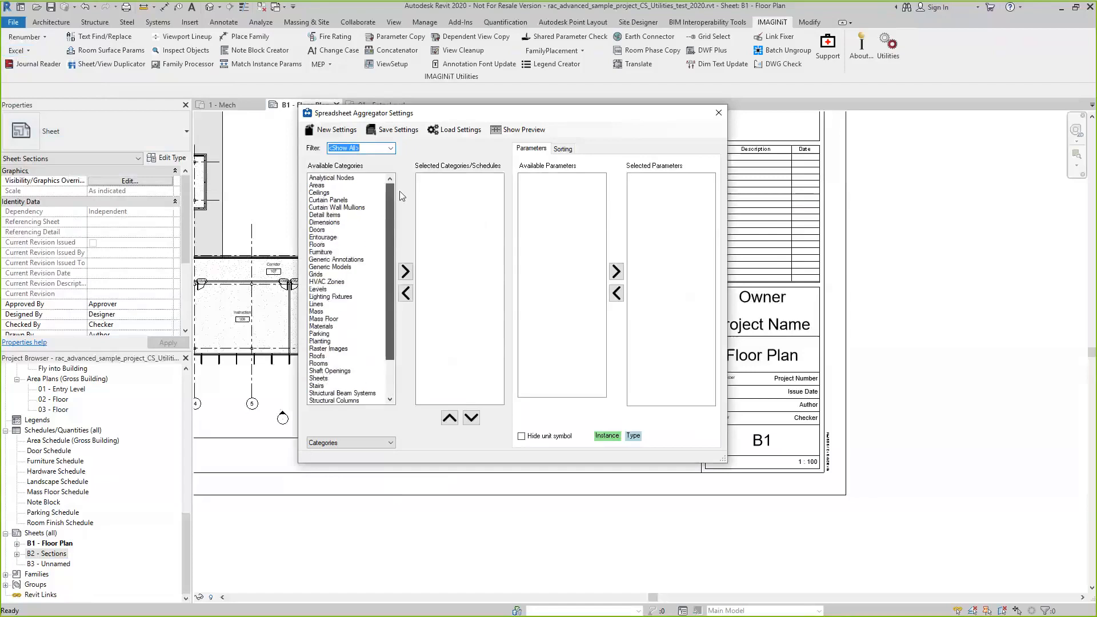
left_click(392, 150)
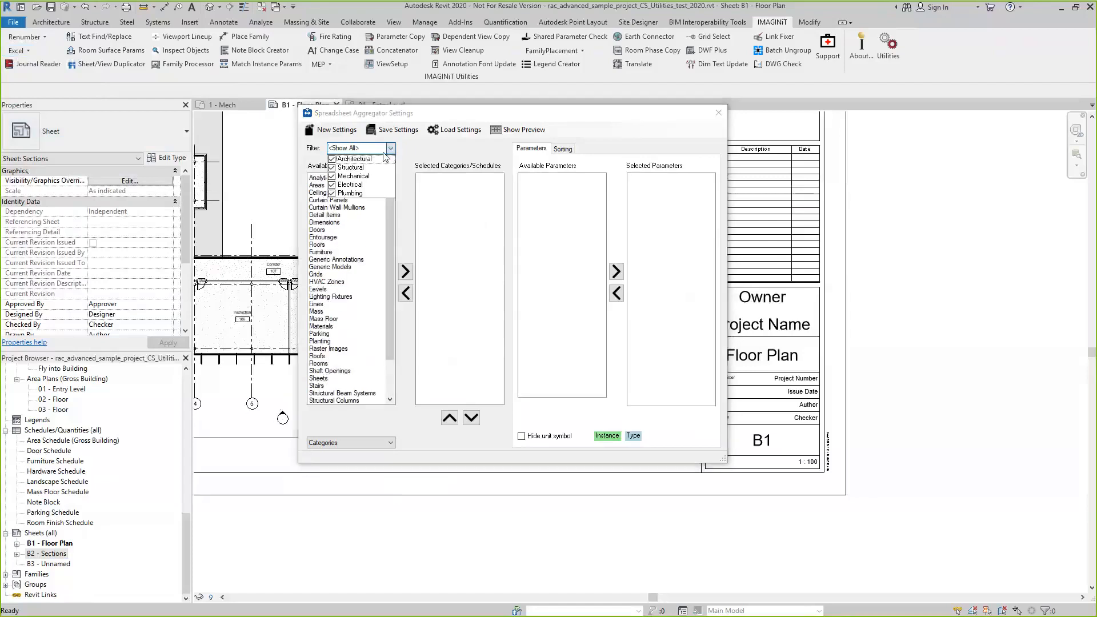
left_click(333, 176)
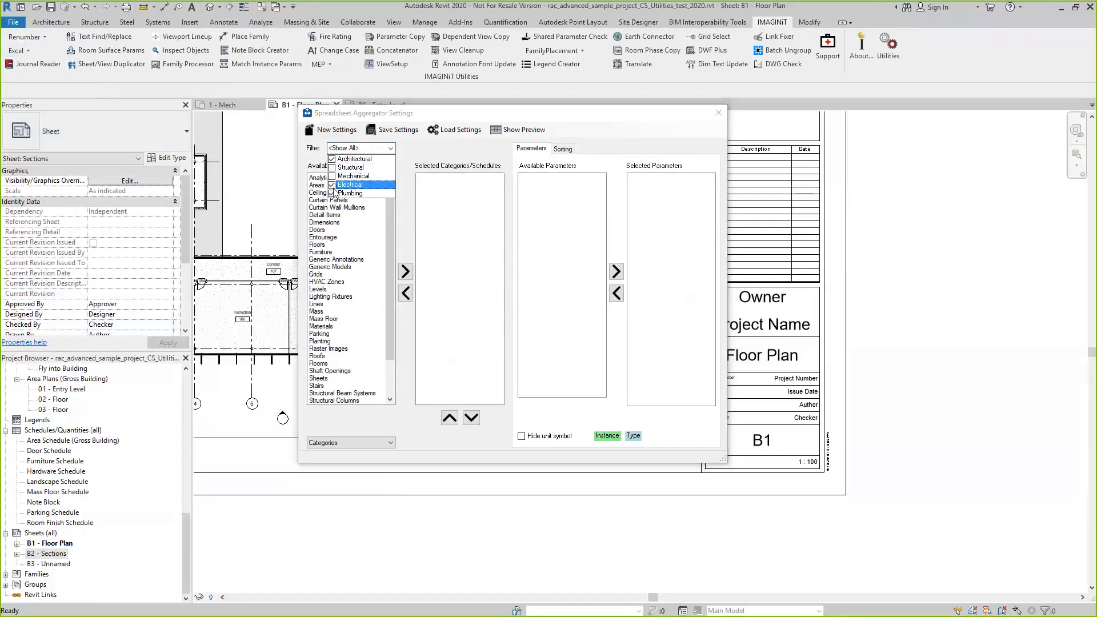
left_click(332, 185)
left_click(332, 193)
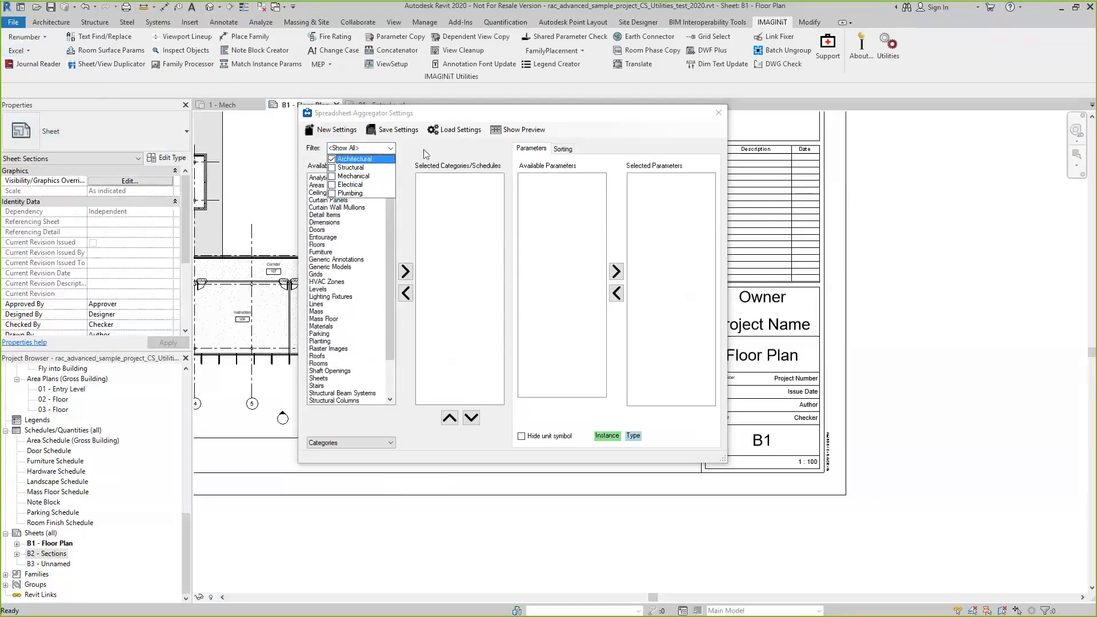
left_click(425, 153)
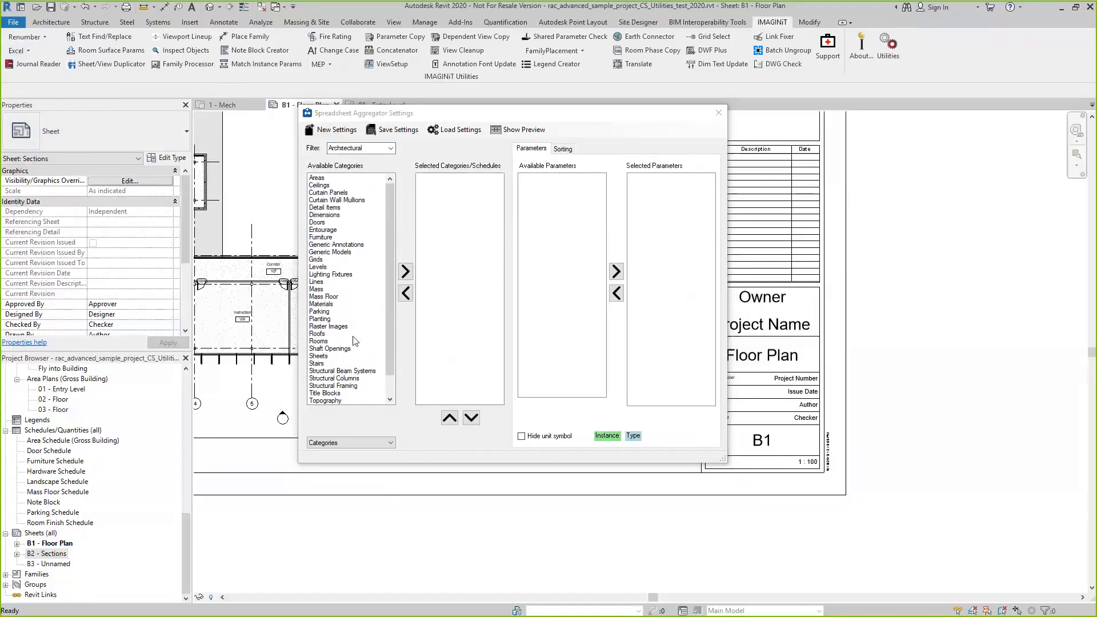
Add the Doors category to the aggregator selection and include its Mark and Level parameters
left_click(318, 223)
left_click(405, 274)
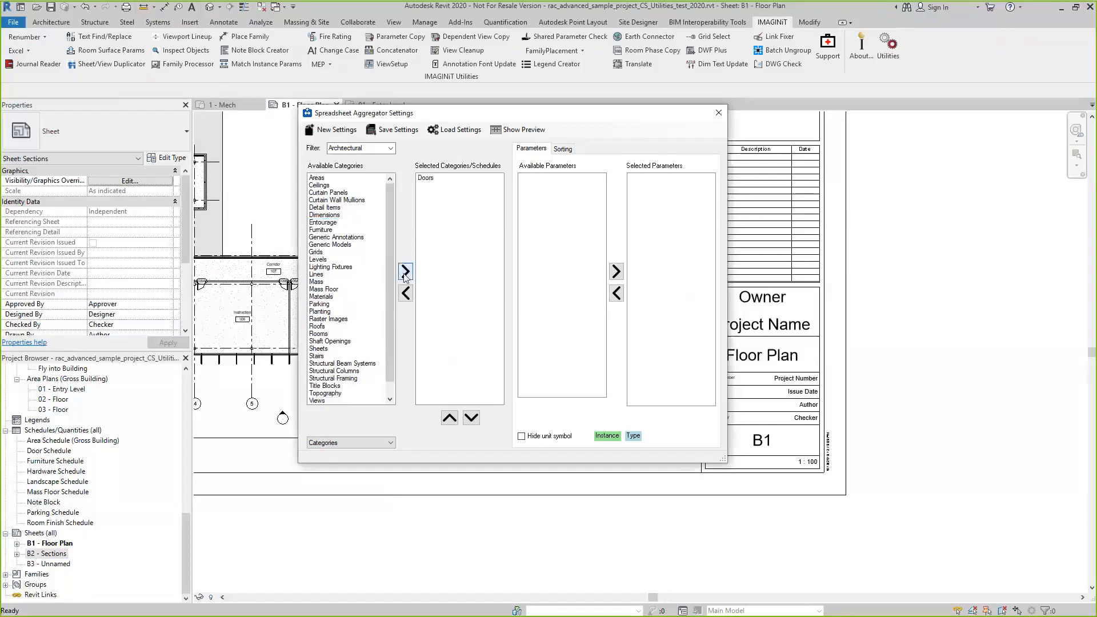
left_click(426, 179)
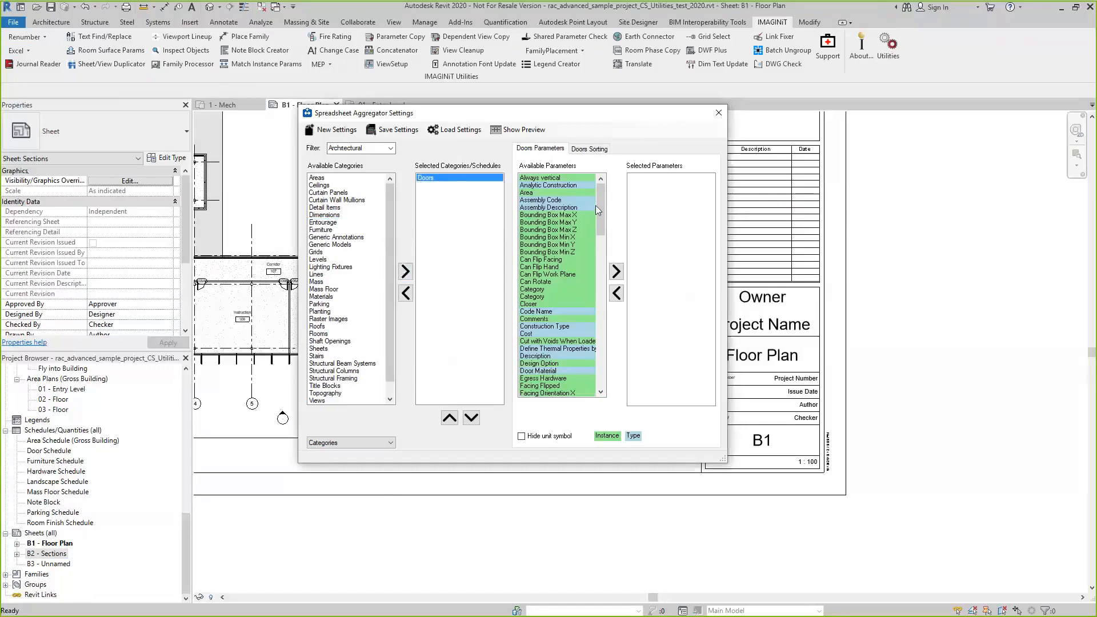
left_click_drag(597, 205, 624, 192)
left_click_drag(599, 208, 606, 307)
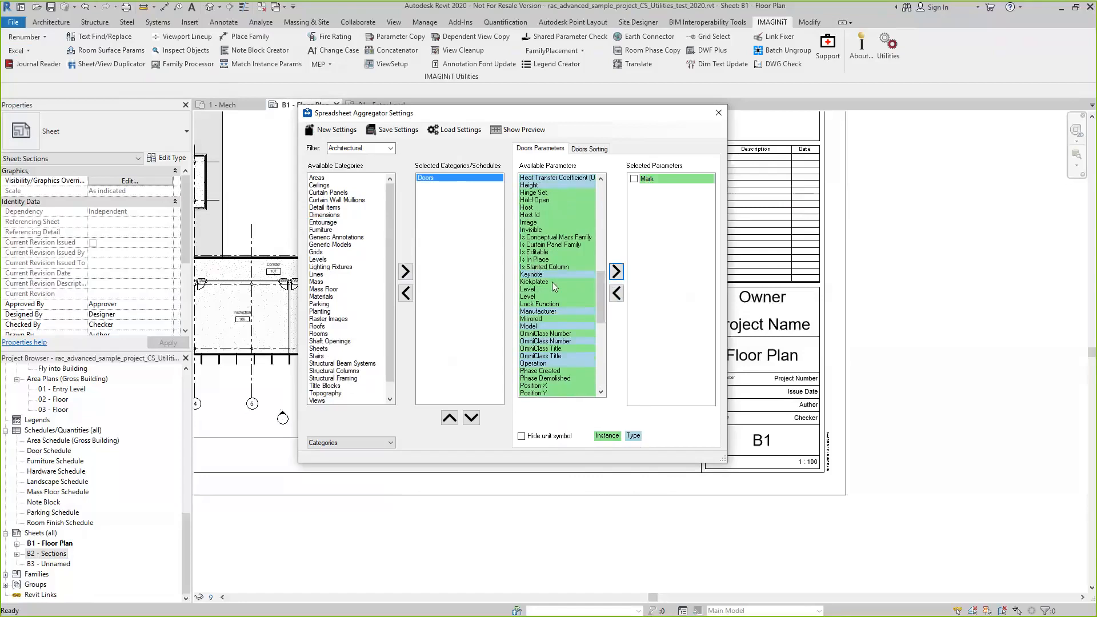
double_click(530, 293)
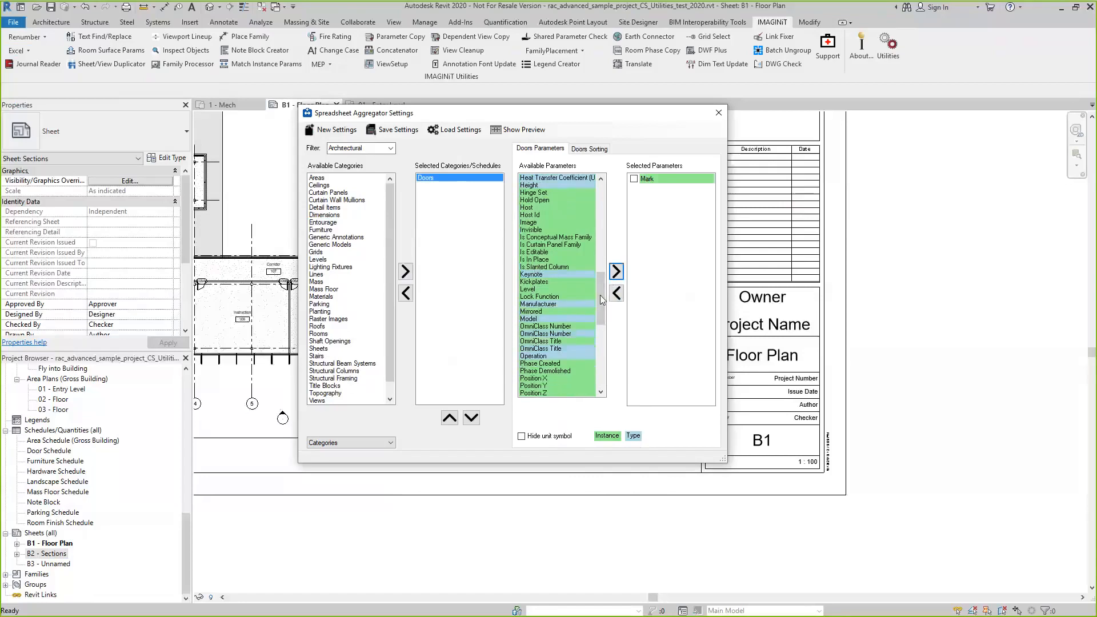
Add the Fire Rating and Comments parameters to the selected door parameters
left_click_drag(601, 301, 601, 254)
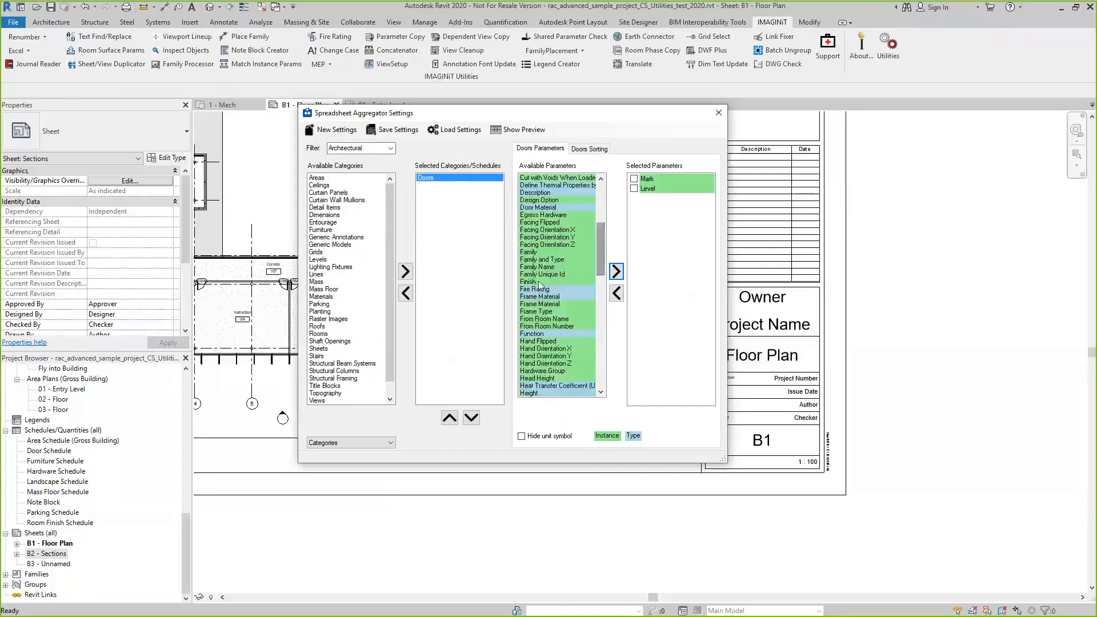
left_click(540, 290)
left_click(617, 272)
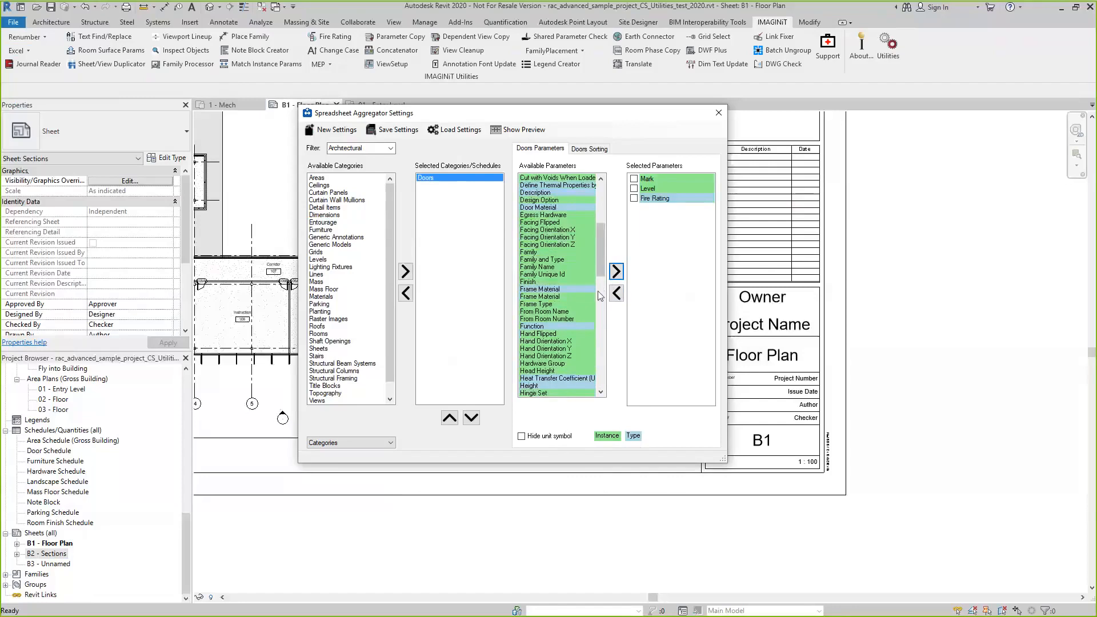
left_click_drag(602, 264, 594, 242)
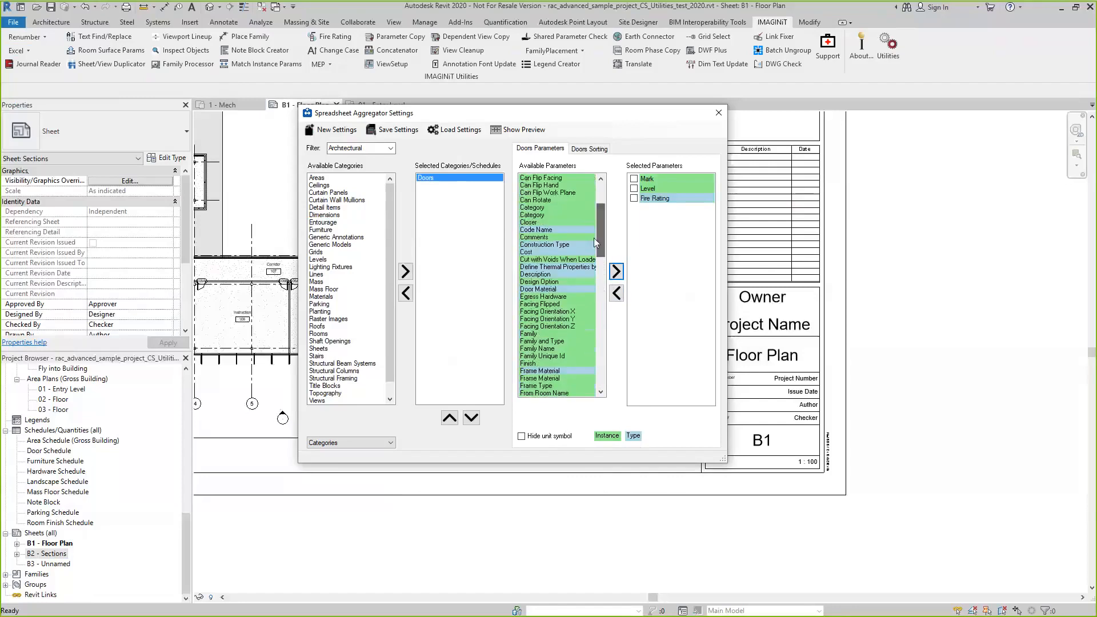
left_click(534, 238)
left_click(616, 272)
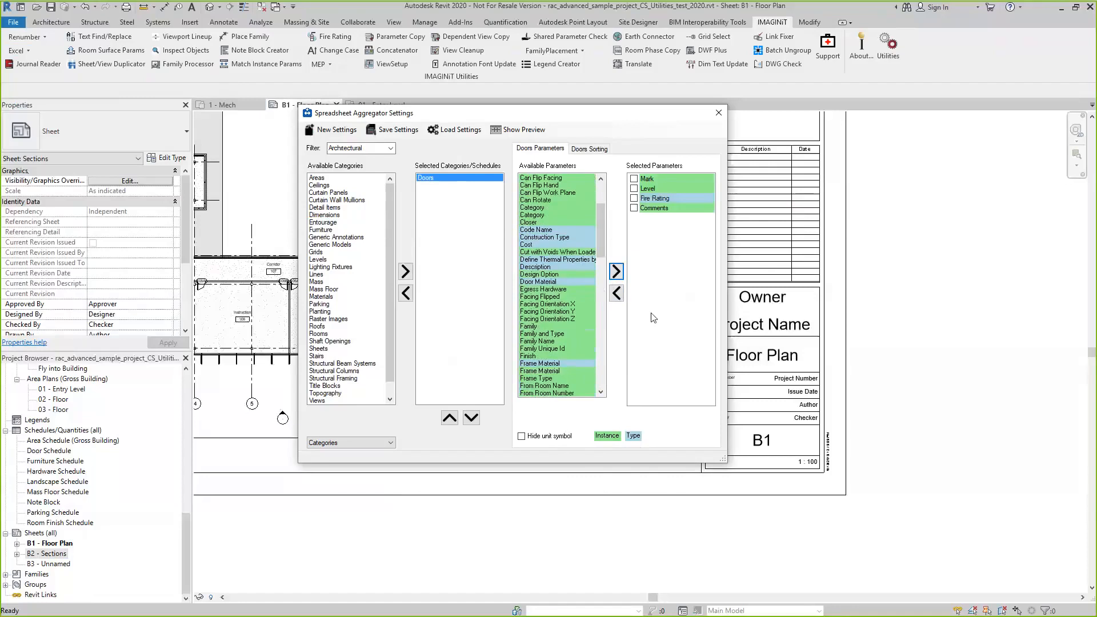
Show the spreadsheet preview of the doors, place both windows side by side, and widen the columns to make the data readable
left_click(513, 133)
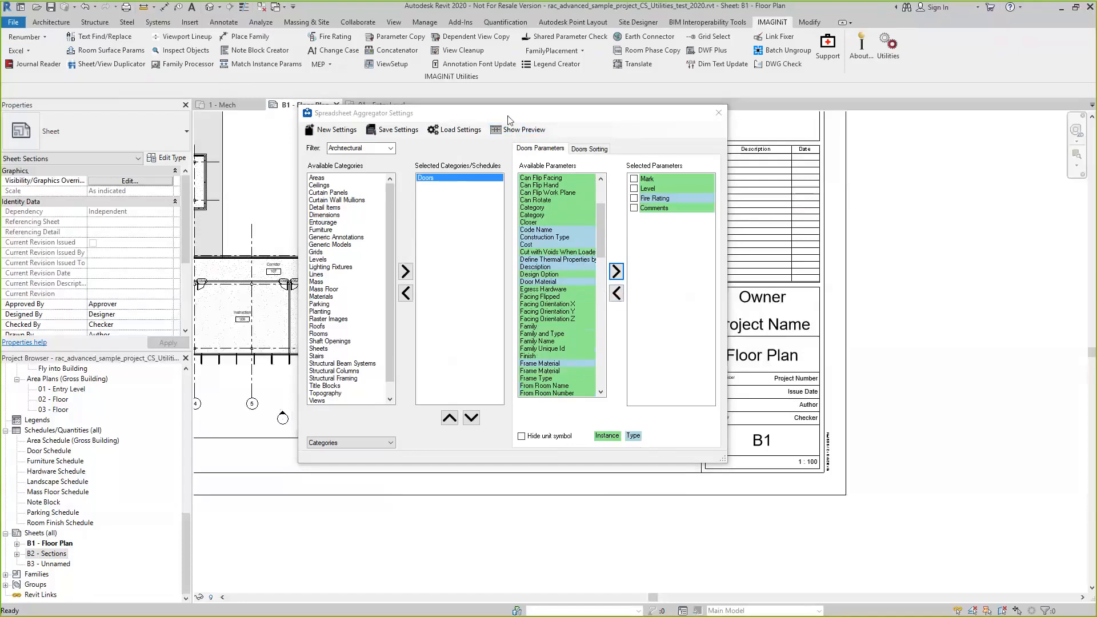
left_click_drag(531, 119, 269, 26)
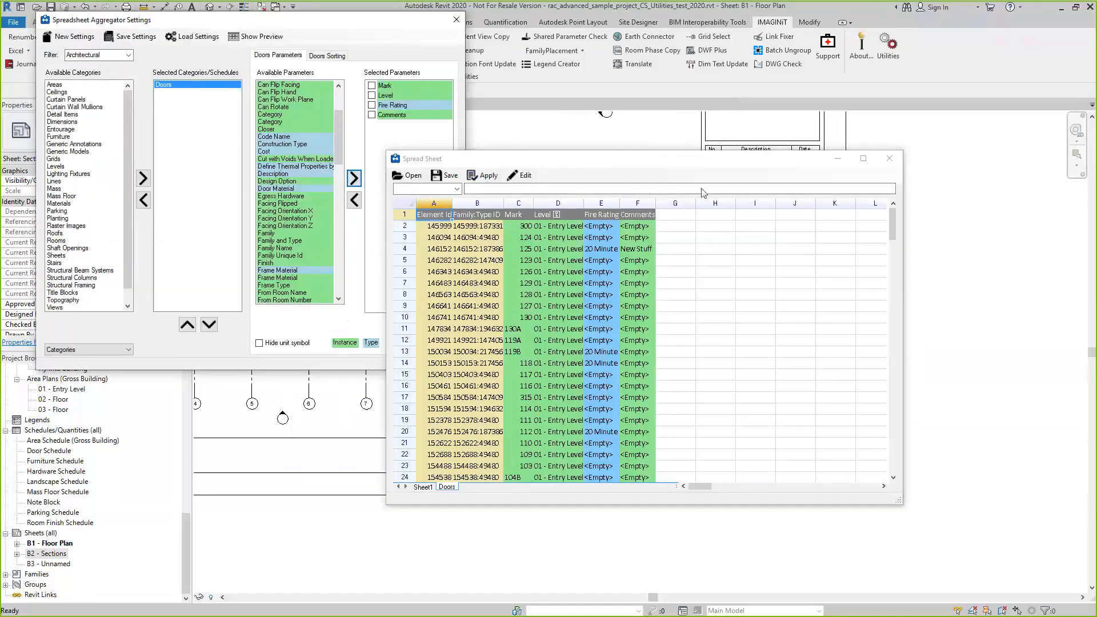
left_click_drag(567, 162, 702, 192)
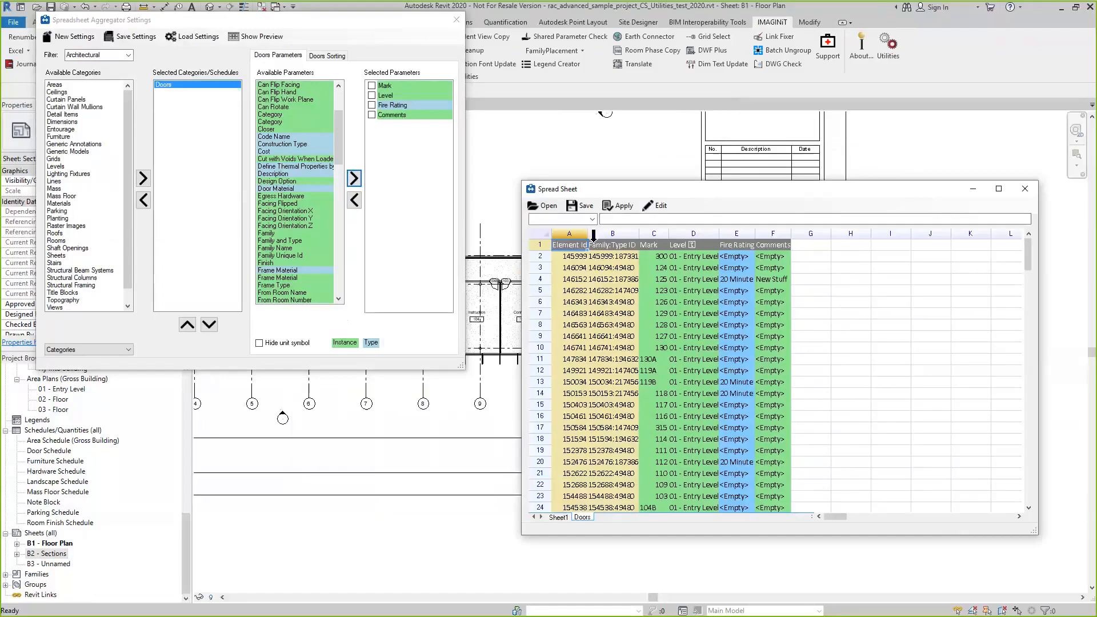
left_click_drag(594, 234, 611, 234)
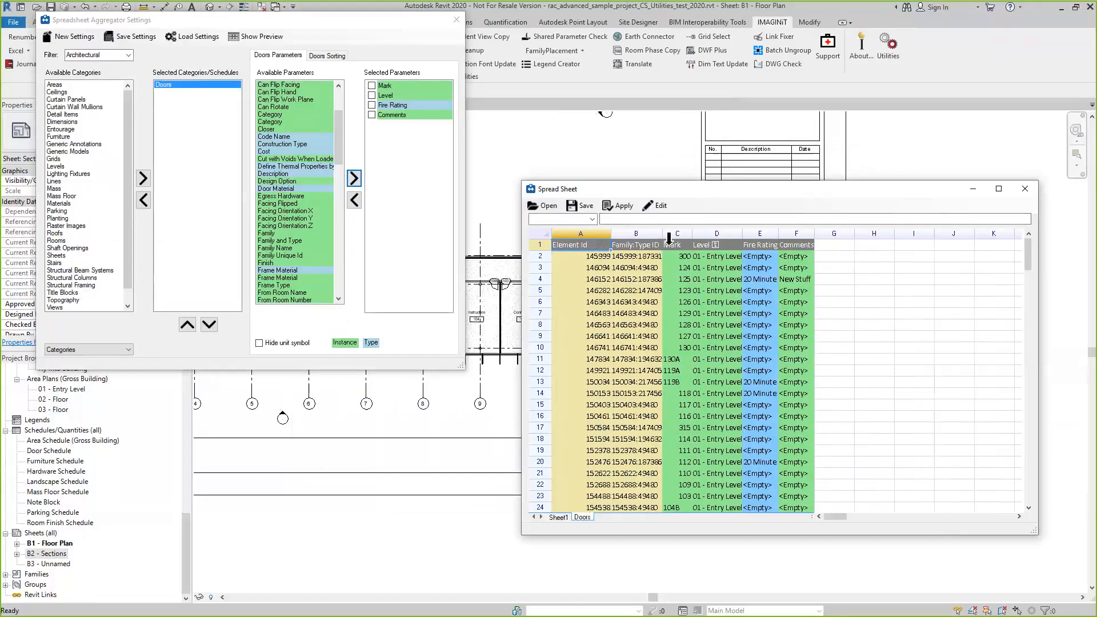
left_click_drag(665, 234, 946, 240)
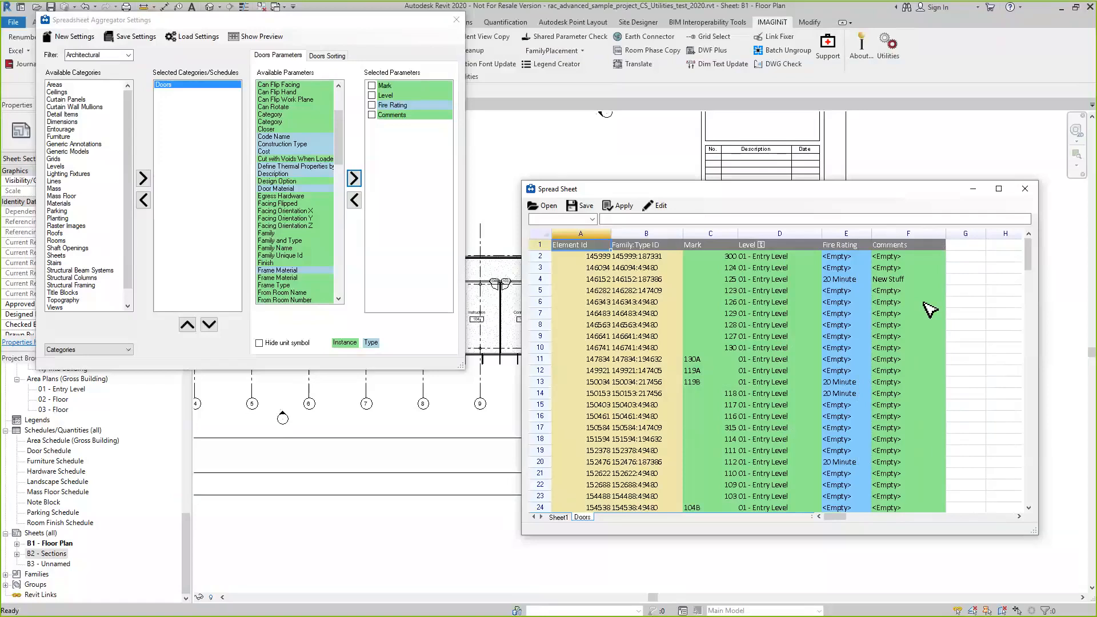
Save the door spreadsheet as an Excel file named My Doors in the UR 2020 folder
left_click(586, 206)
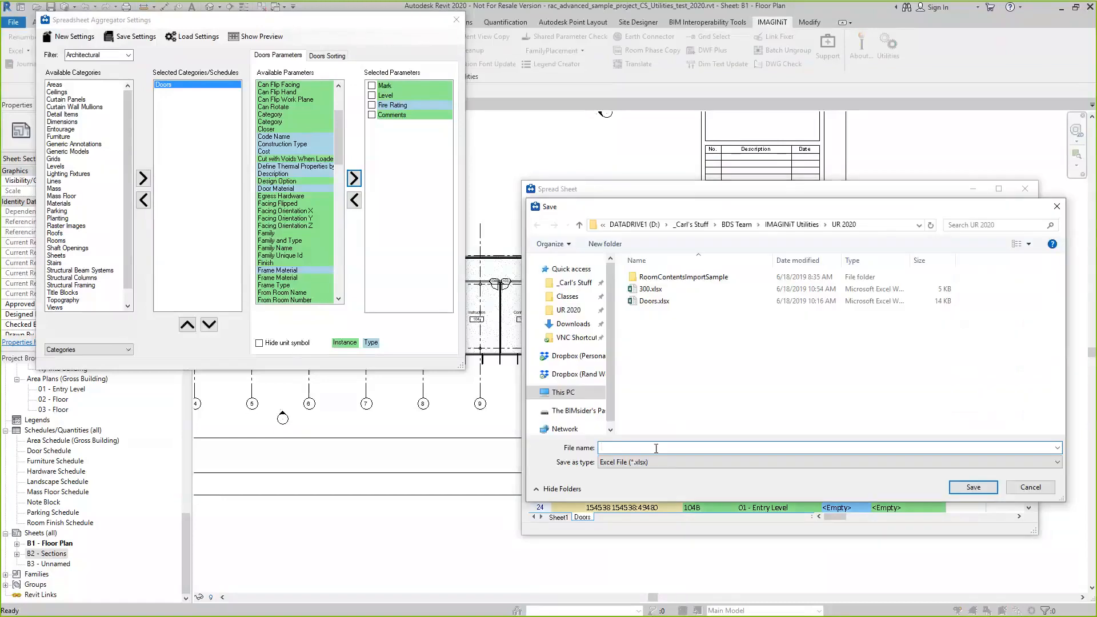
type("My Doors")
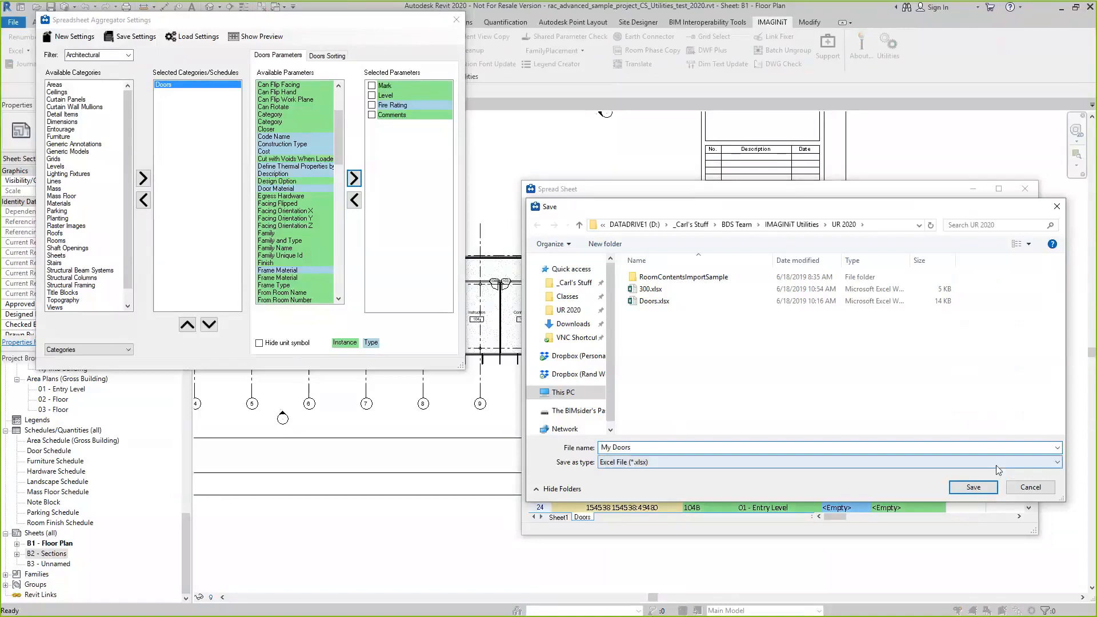
left_click(973, 488)
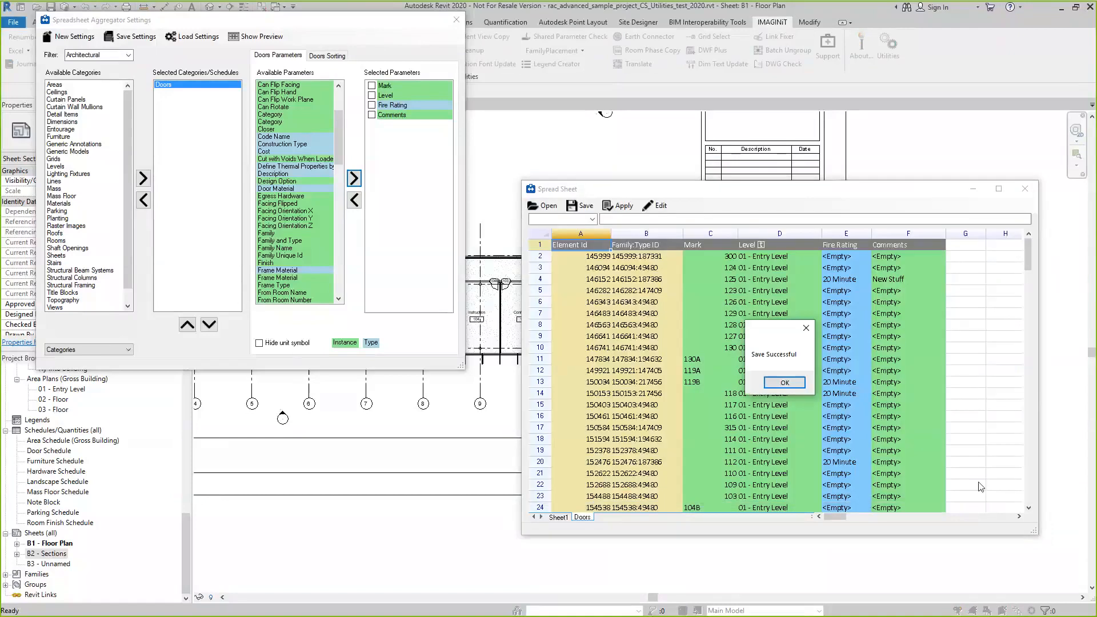
left_click(785, 383)
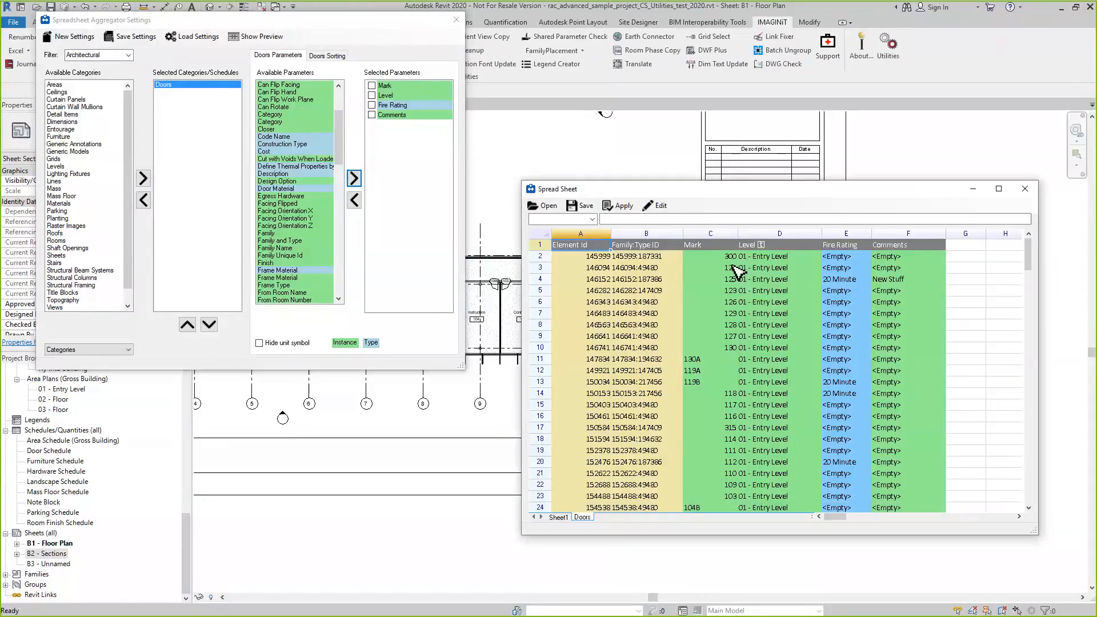
left_click(730, 257)
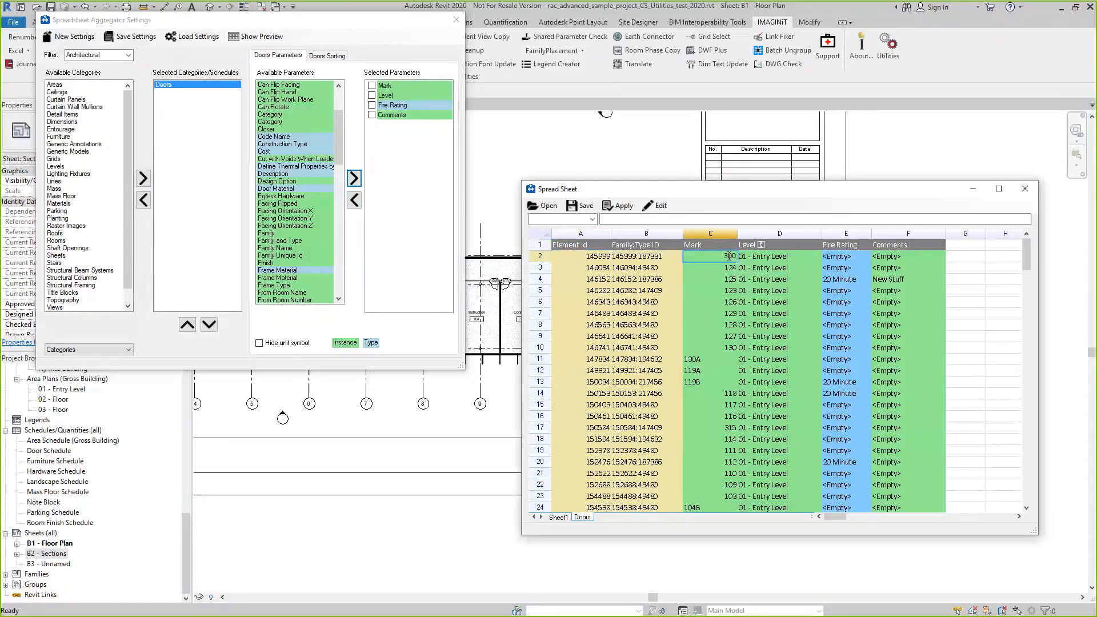
left_click(724, 290)
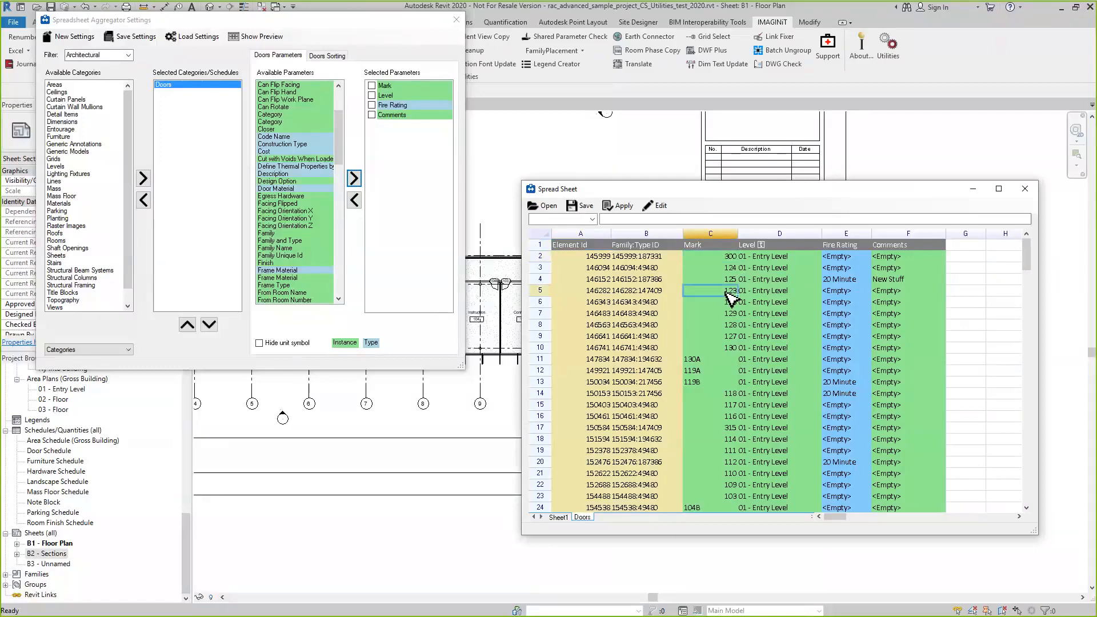
left_click(658, 207)
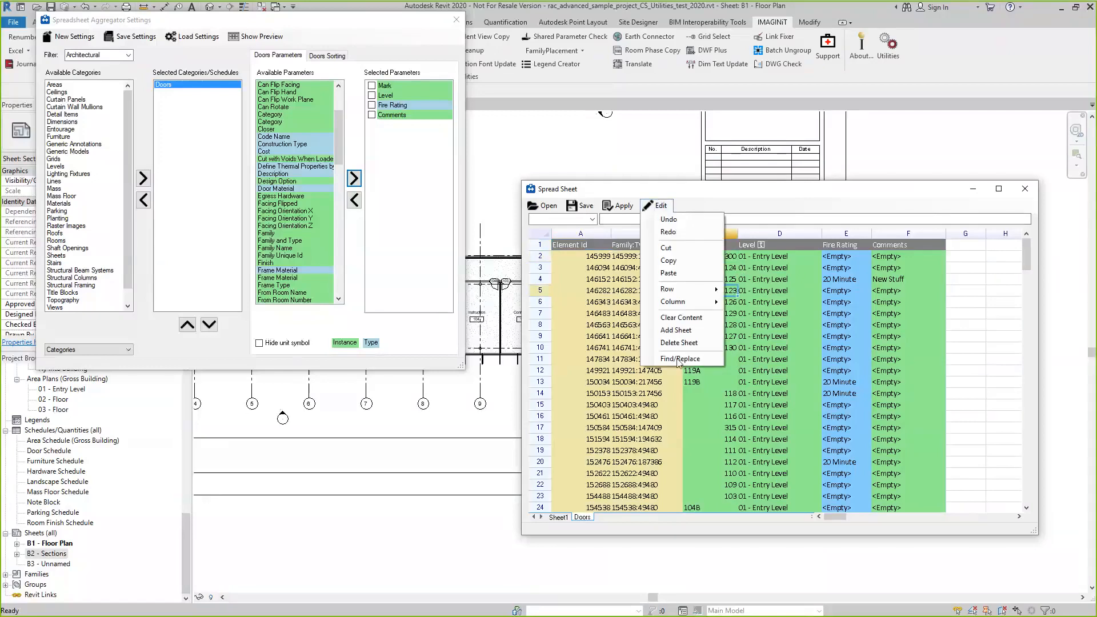
left_click(765, 193)
Set the Mark of the first door in the spreadsheet to 999 and apply the active worksheet to the model
left_click(726, 257)
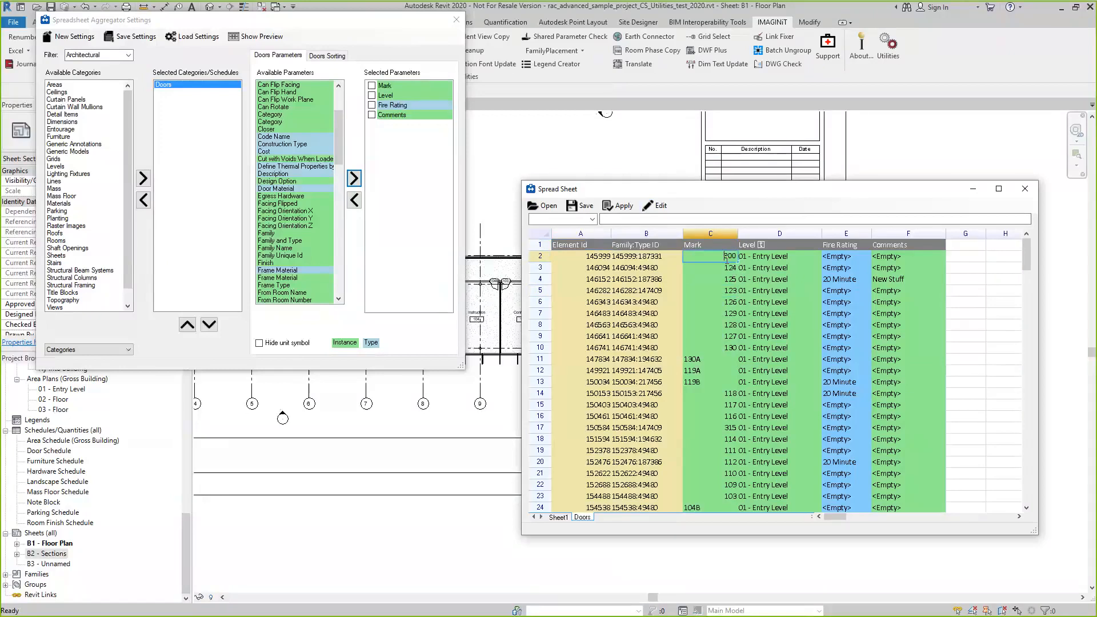
double_click(725, 256)
type("999")
left_click(620, 206)
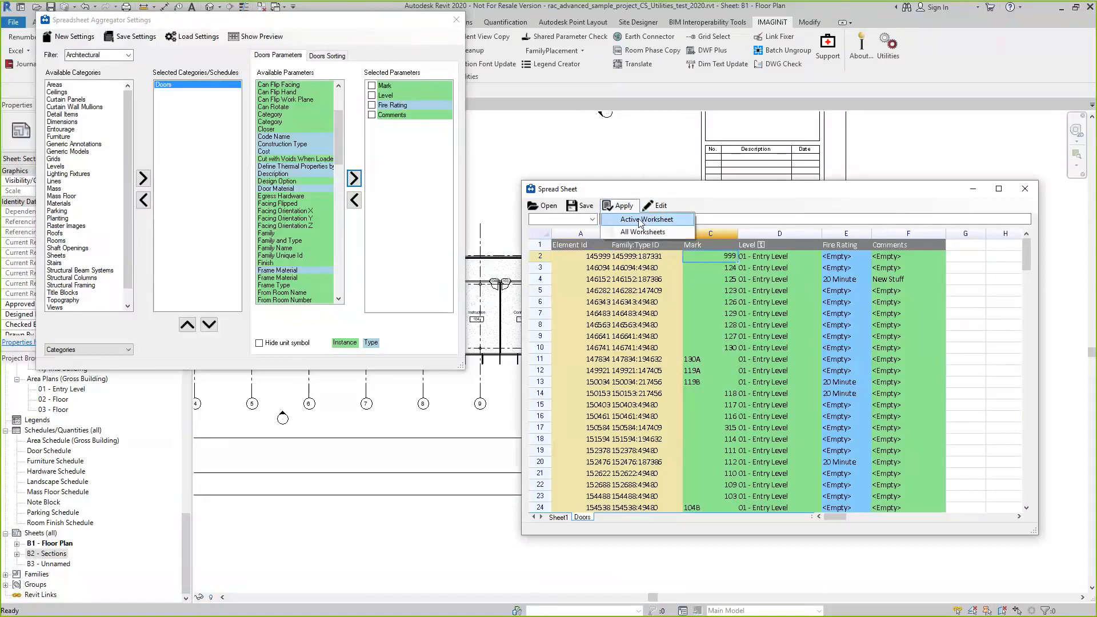
left_click(639, 220)
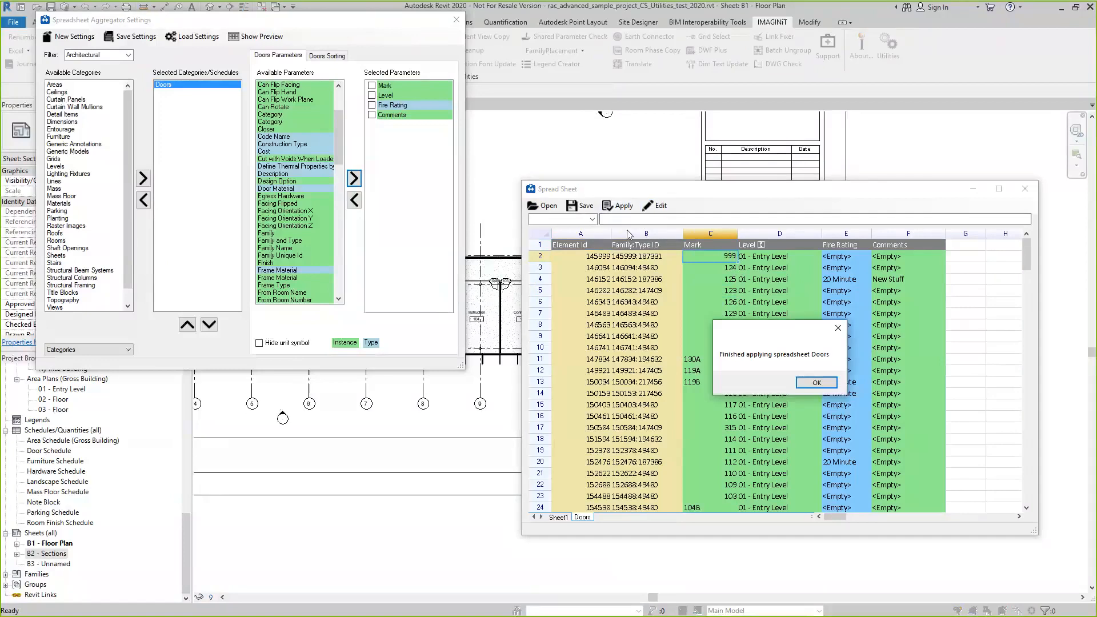
left_click(817, 382)
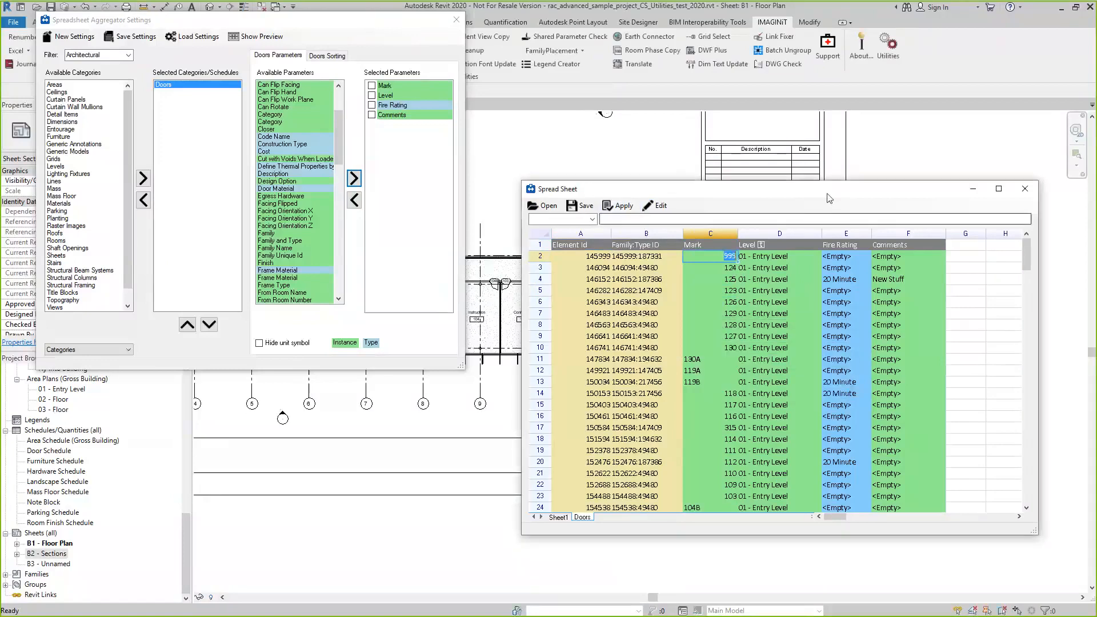
Close the spreadsheet and the aggregator settings, and open the 01 - Entry Level floor plan at the door beside Prep/Dish room 122
left_click(1025, 188)
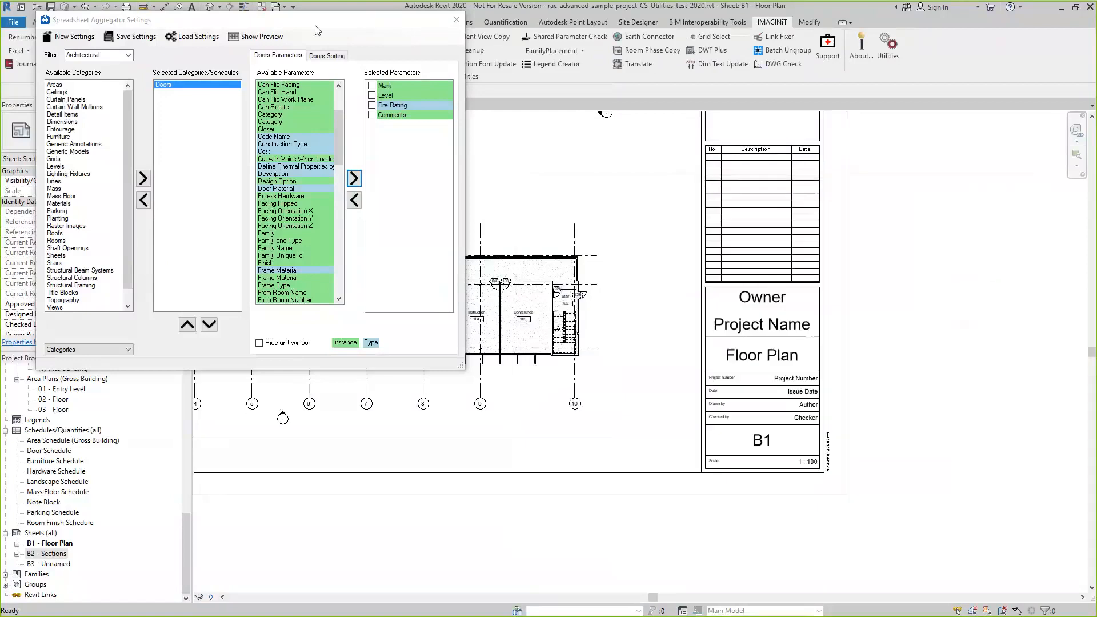
left_click(456, 19)
scroll(89, 411, "up", 5)
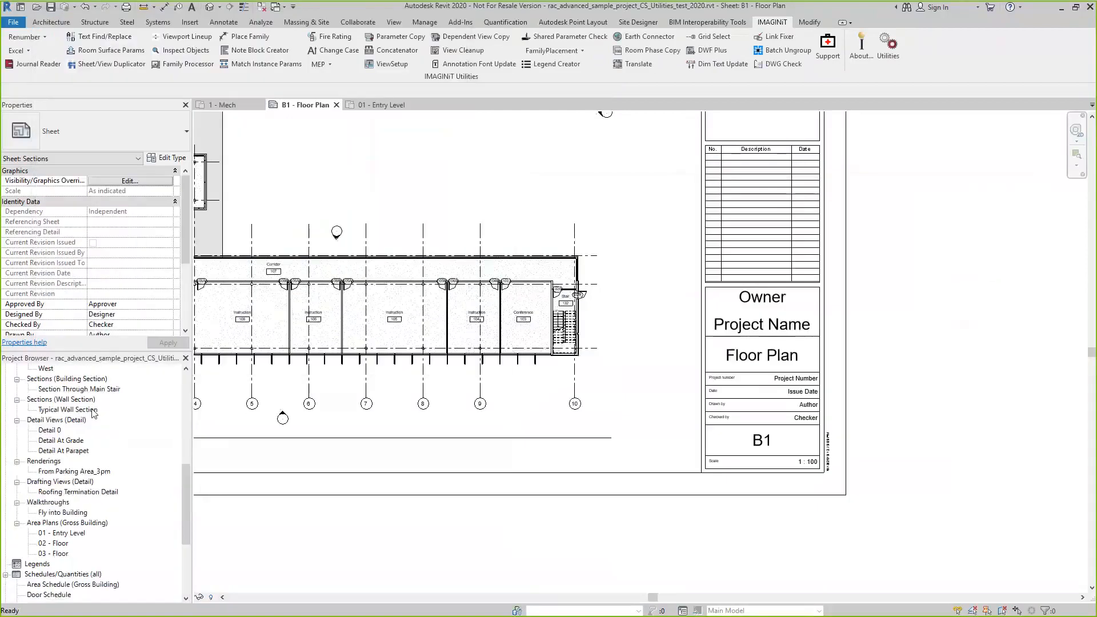
scroll(93, 413, "up", 10)
left_click(61, 389)
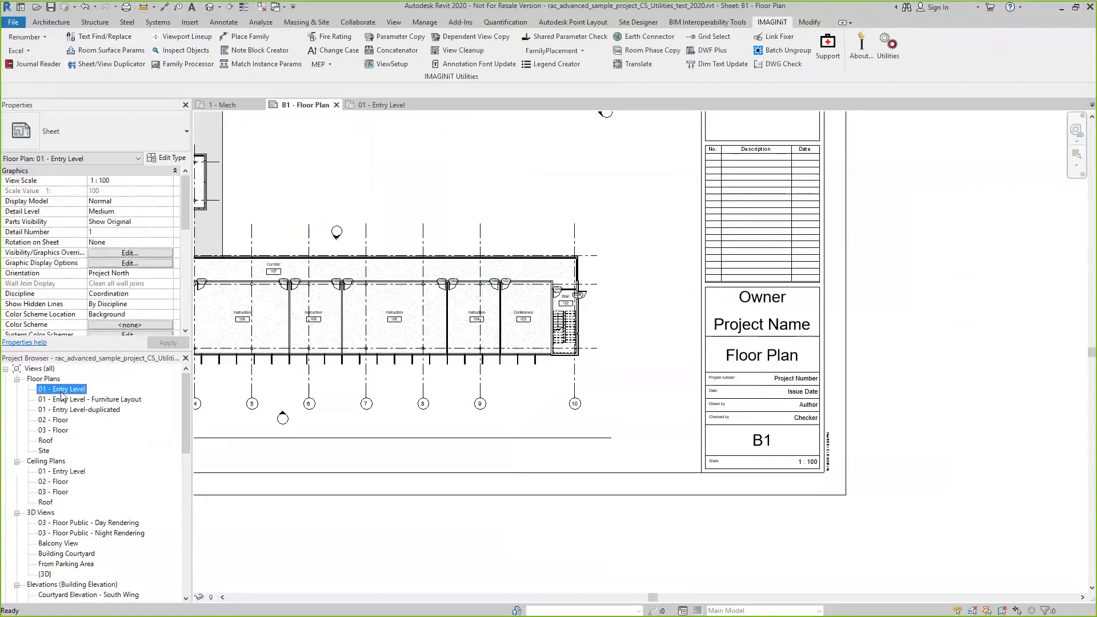
double_click(62, 390)
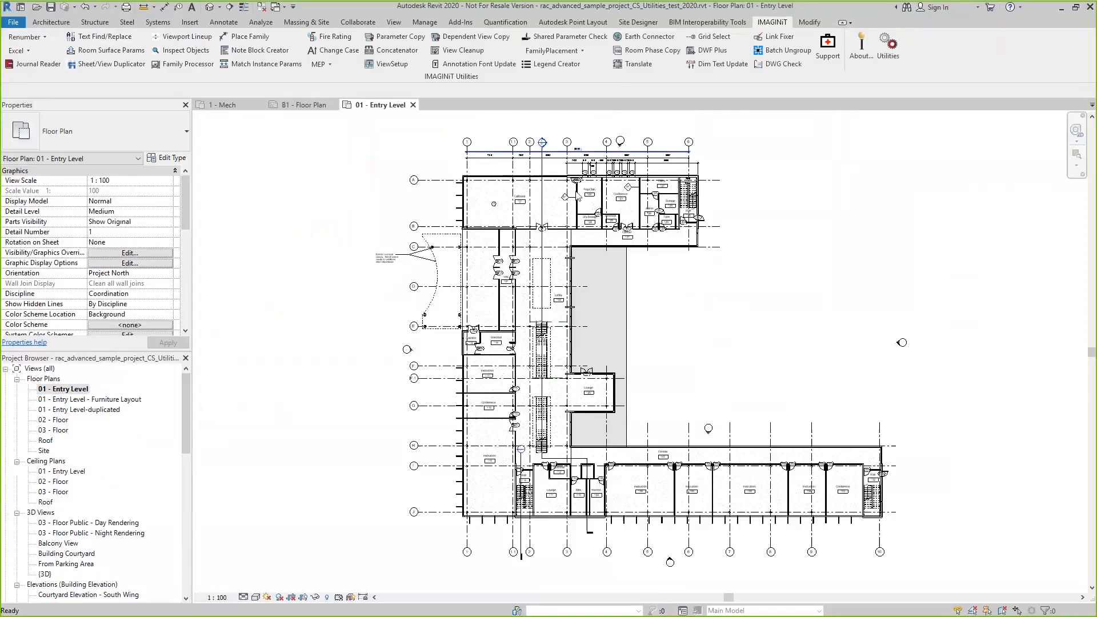
scroll(578, 196, "up", 5)
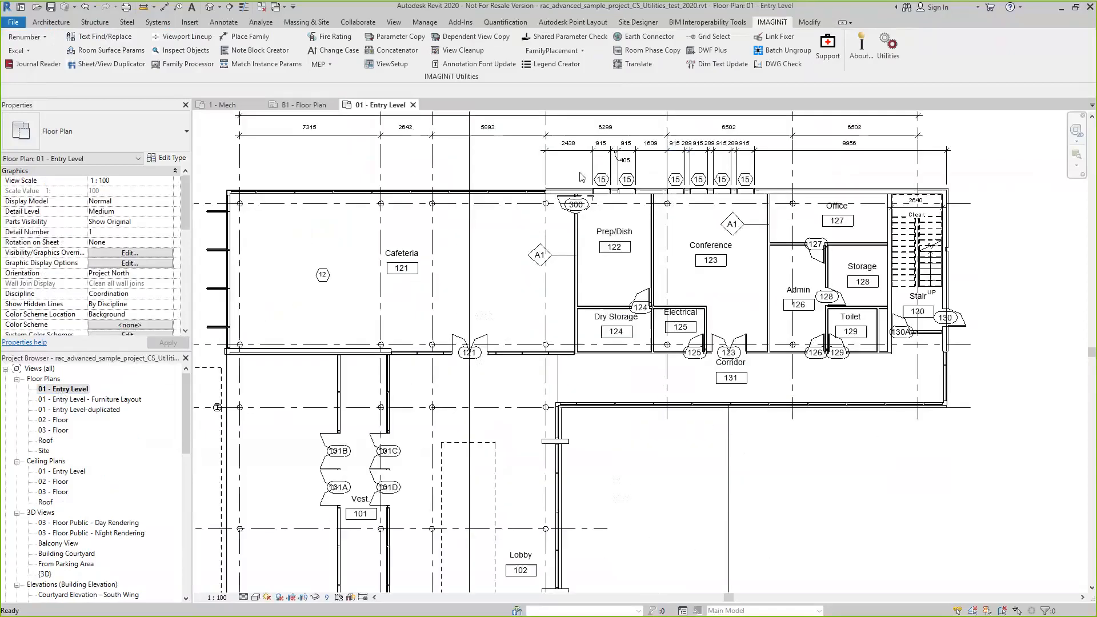
Select the door between Cafeteria 121 and Prep/Dish 122 and check its Mark in the properties
scroll(580, 176, "up", 5)
scroll(578, 195, "up", 2)
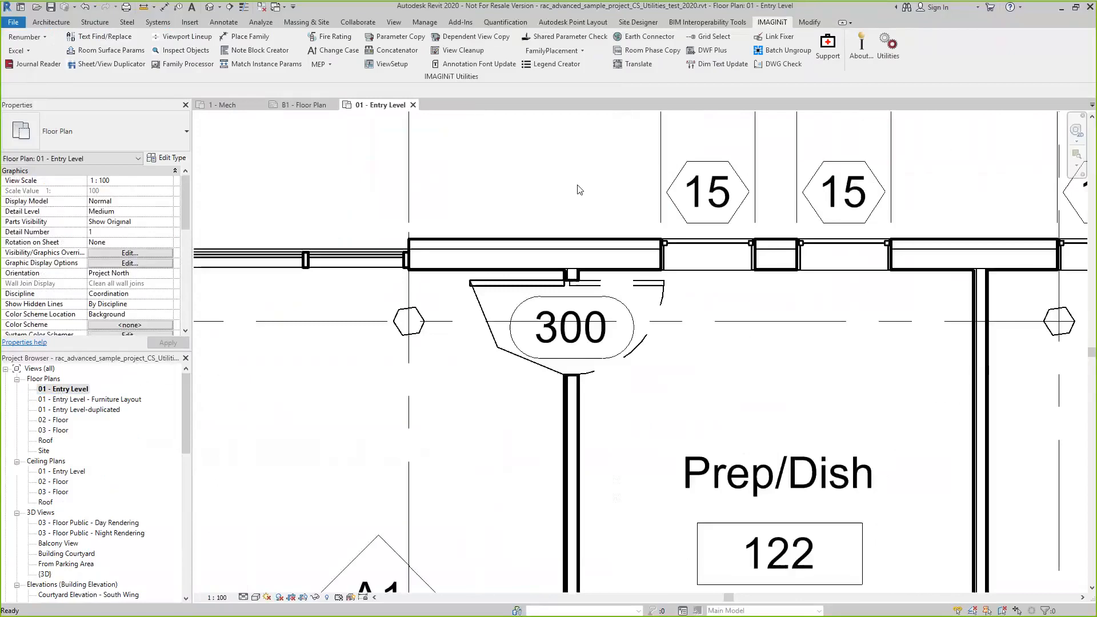
scroll(580, 189, "down", 5)
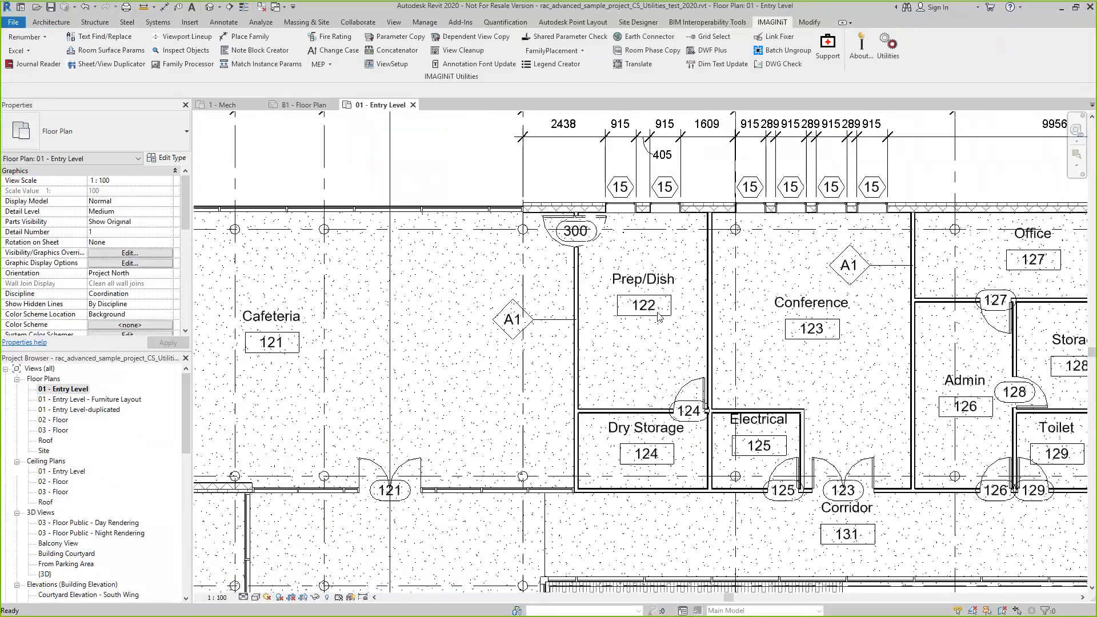
left_click(574, 223)
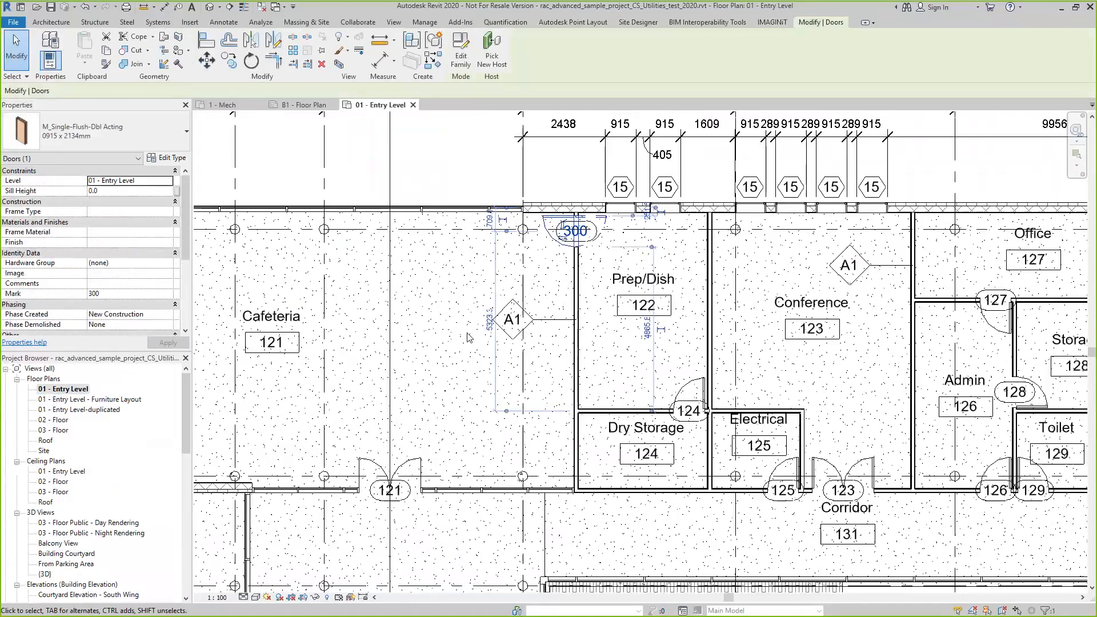
scroll(435, 360, "down", 3)
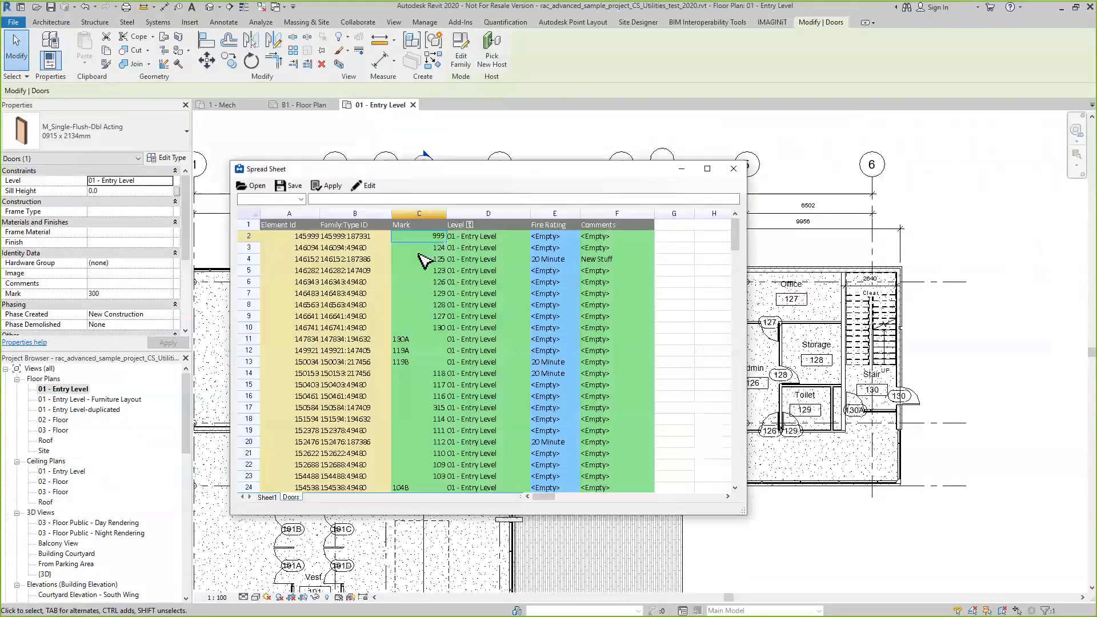
Set the Mark of door 125 to 1000 in the door spreadsheet and apply the active worksheet to the model
left_click(417, 251)
left_click_drag(272, 172, 0, 169)
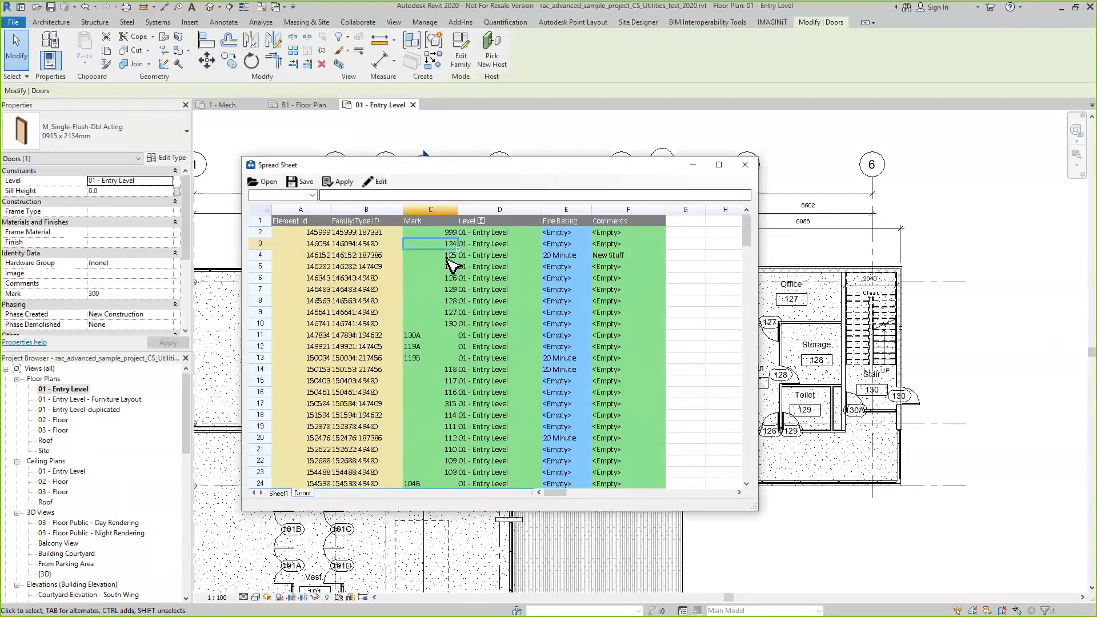
type("1000")
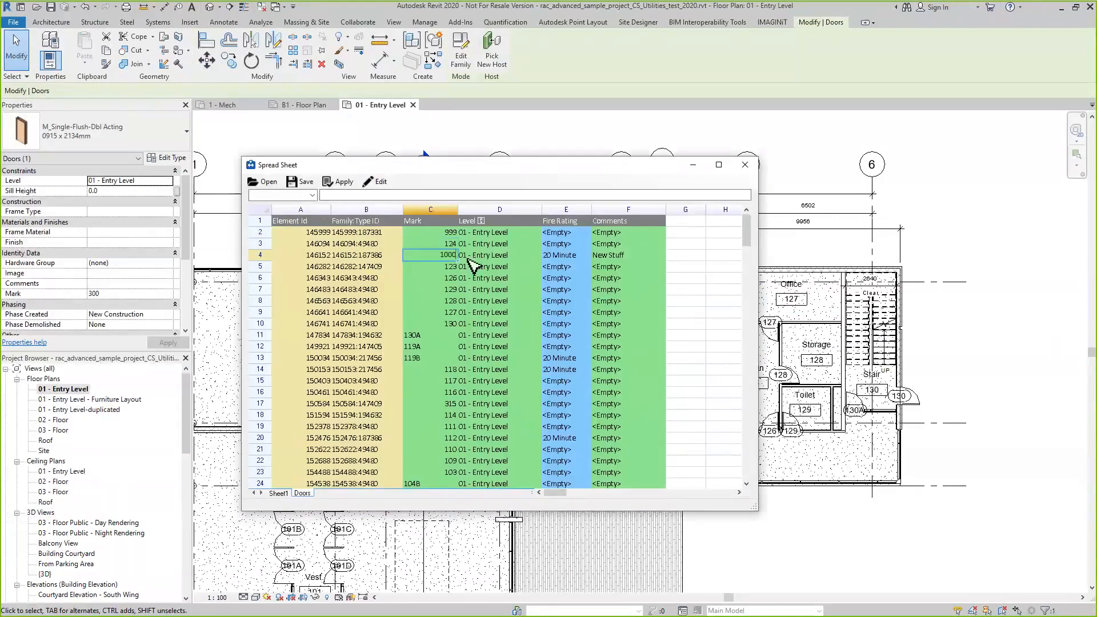
left_click(437, 290)
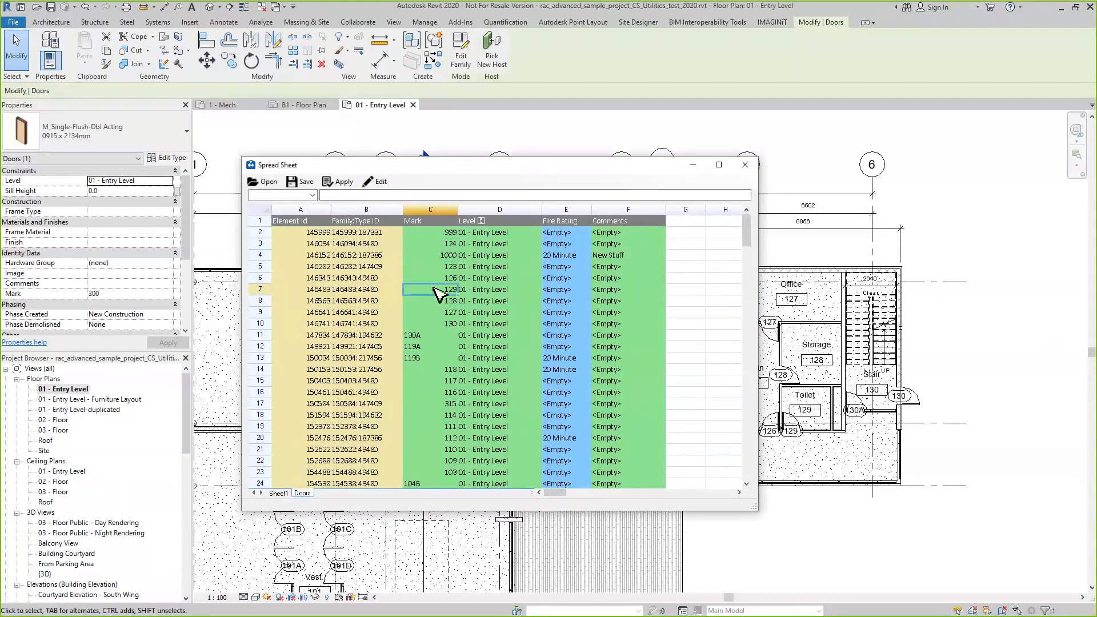
left_click(341, 182)
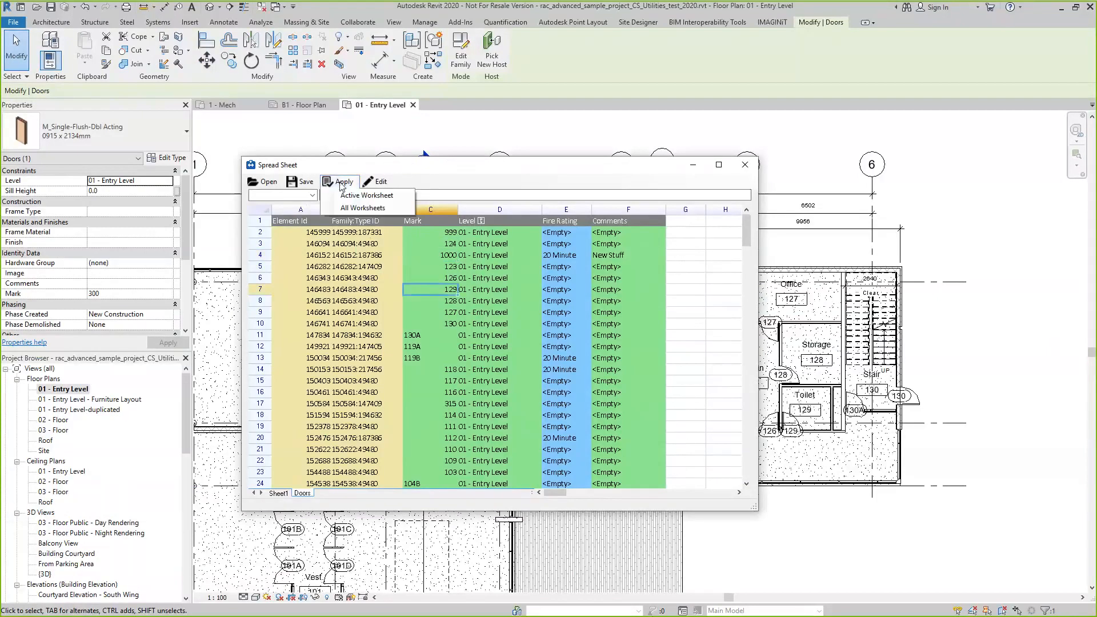
left_click(366, 195)
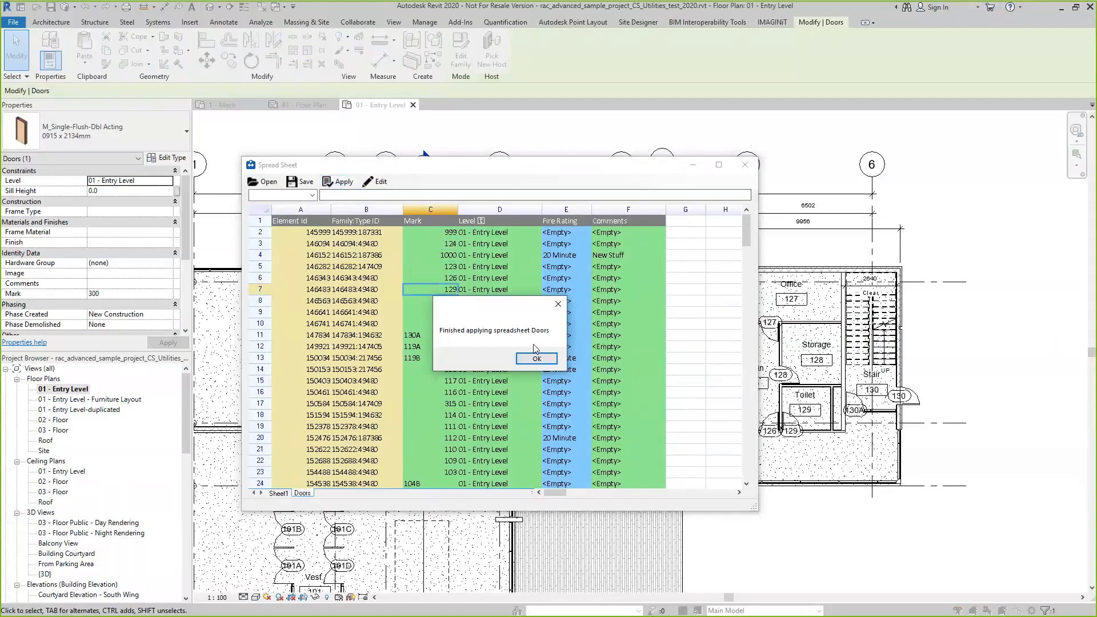
left_click(535, 359)
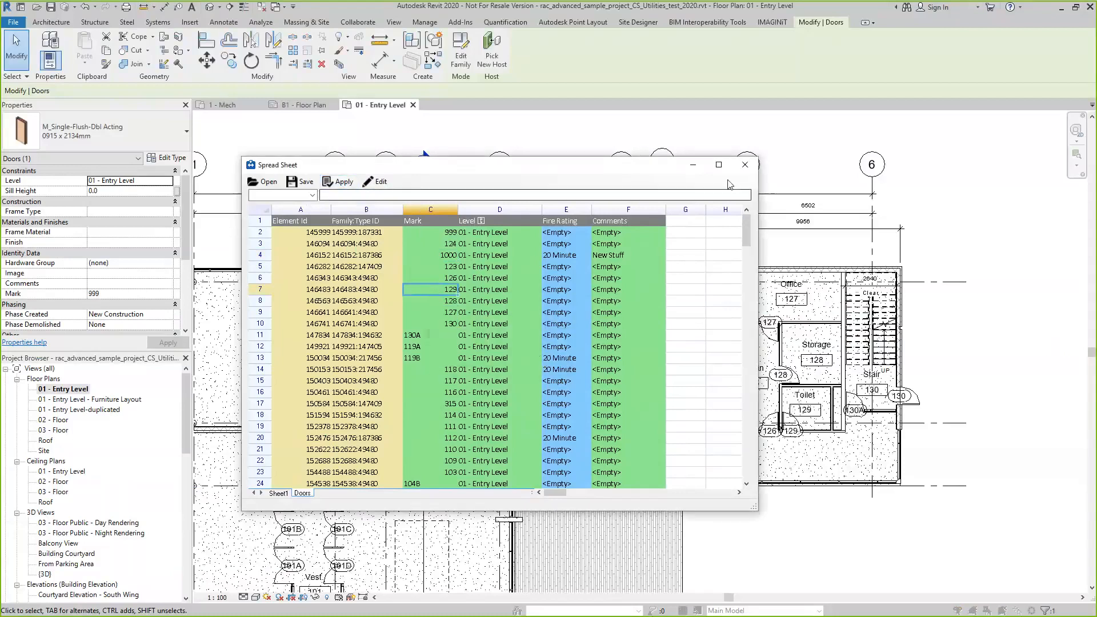
Minimize the spreadsheet and examine the door tags at Prep/Dish 122 and Electrical 125 in the floor plan
left_click(694, 167)
scroll(650, 448, "up", 3)
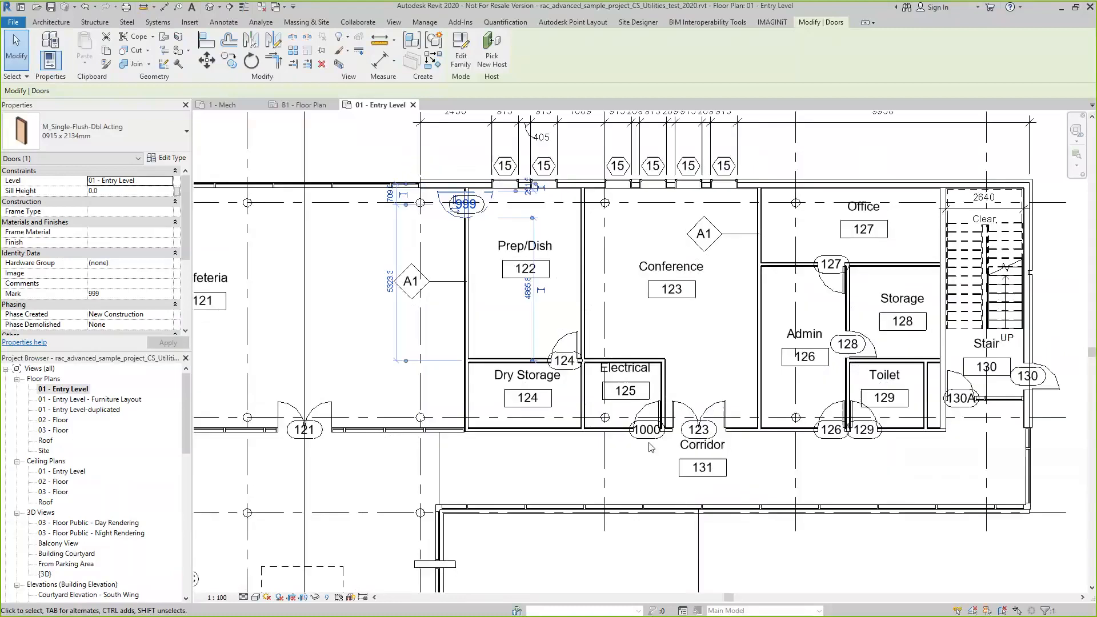
scroll(650, 447, "up", 3)
scroll(651, 441, "down", 4)
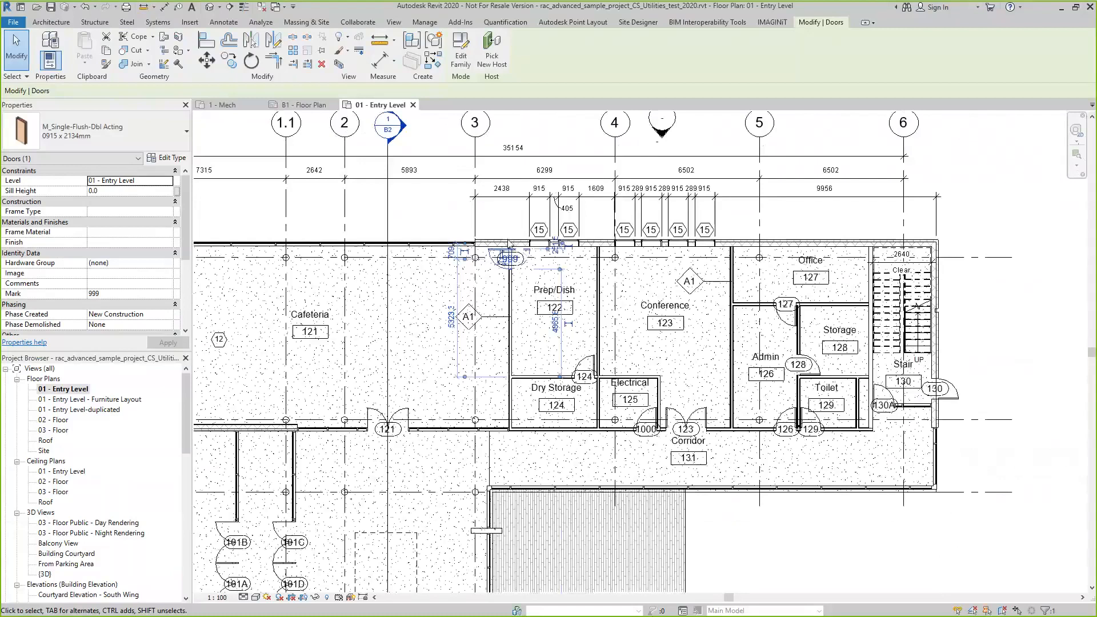
scroll(510, 246, "up", 7)
scroll(509, 247, "down", 7)
scroll(650, 432, "up", 5)
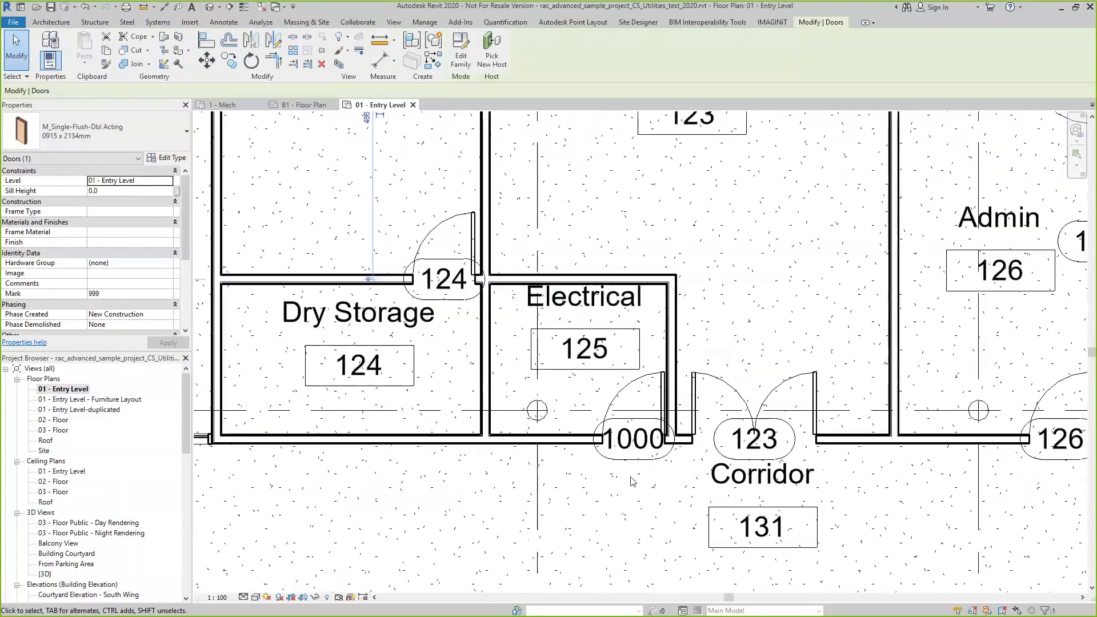
Save the Spreadsheet Aggregator settings as CarlDoors.JSON in the UR 2020 folder and close the aggregator
key("alt+Tab")
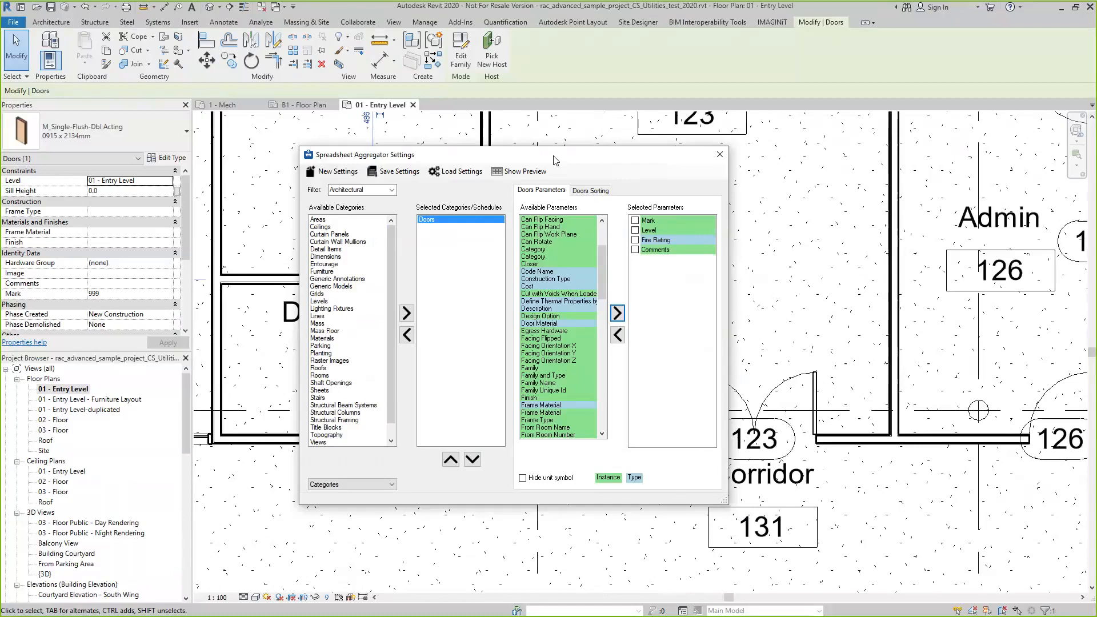
left_click(410, 177)
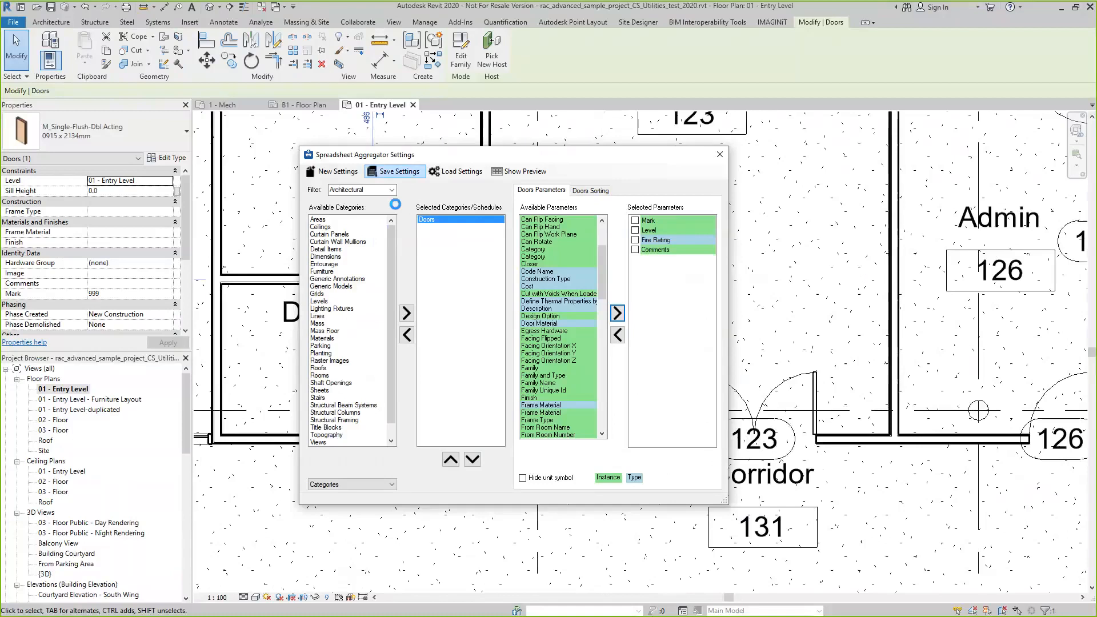
left_click_drag(405, 413, 375, 417)
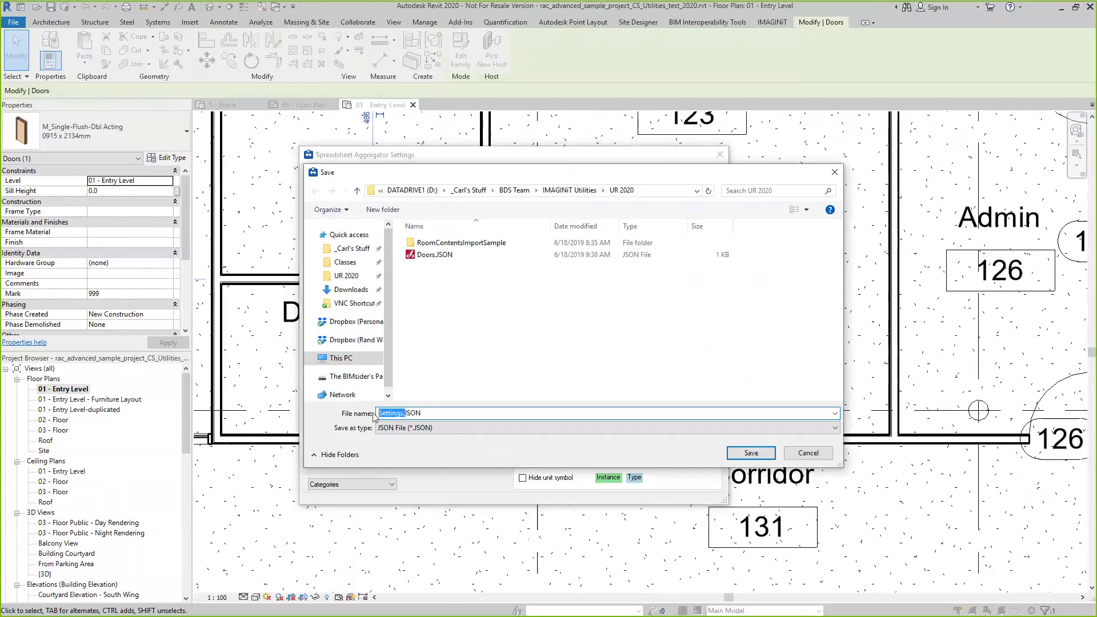
type("CarlDoors.")
left_click(751, 454)
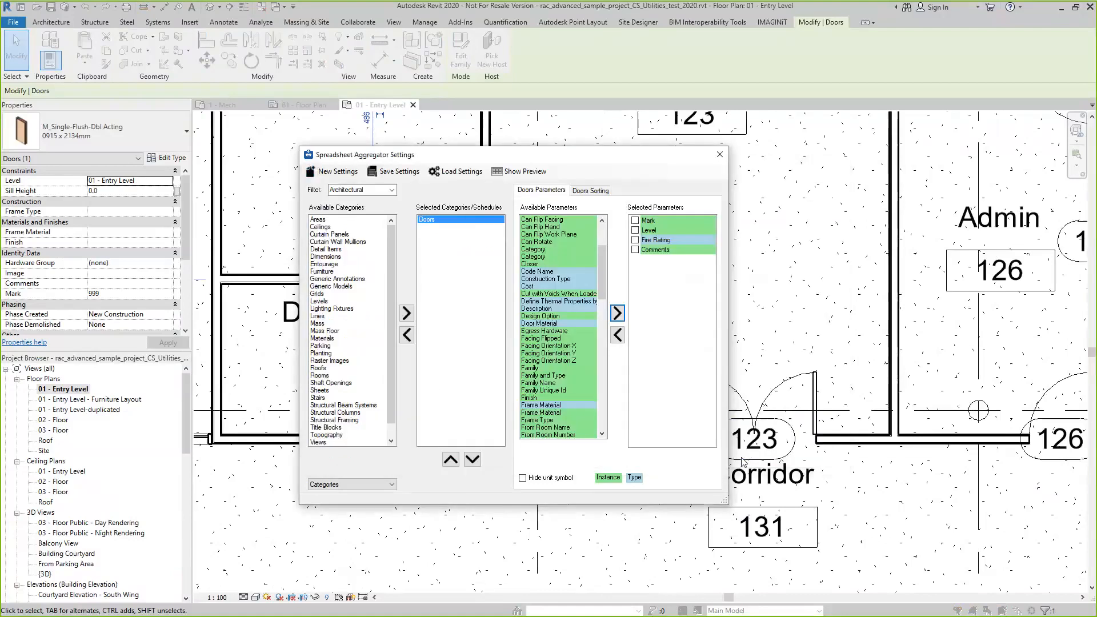
left_click(521, 349)
left_click(719, 155)
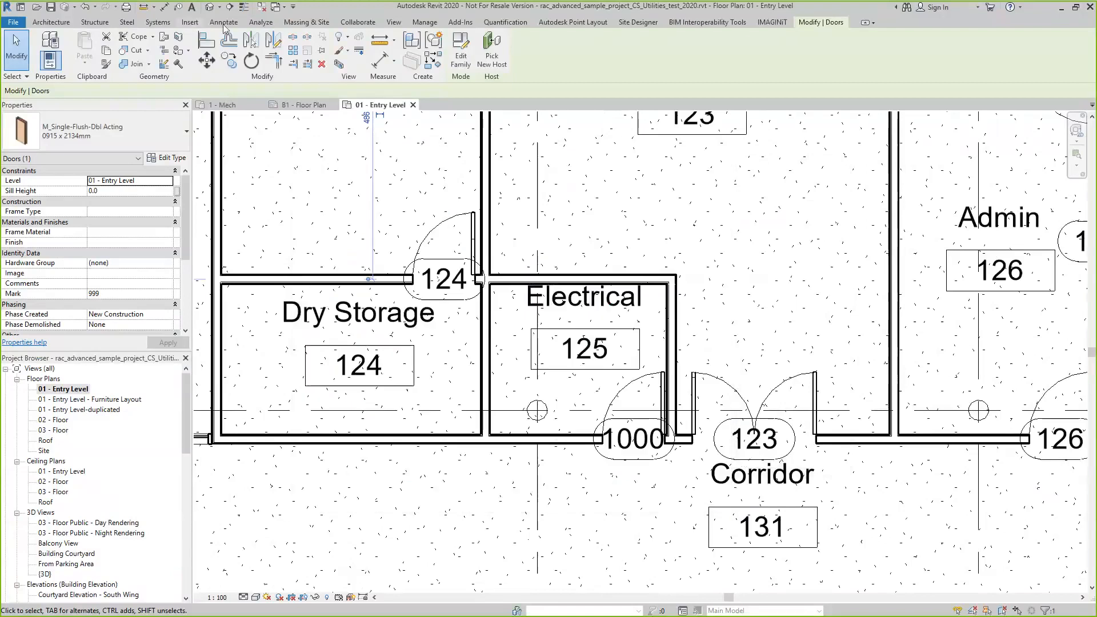
Reopen the Spreadsheet Aggregator, load the CarlDoors.JSON settings and show the spreadsheet preview of the doors
left_click(768, 22)
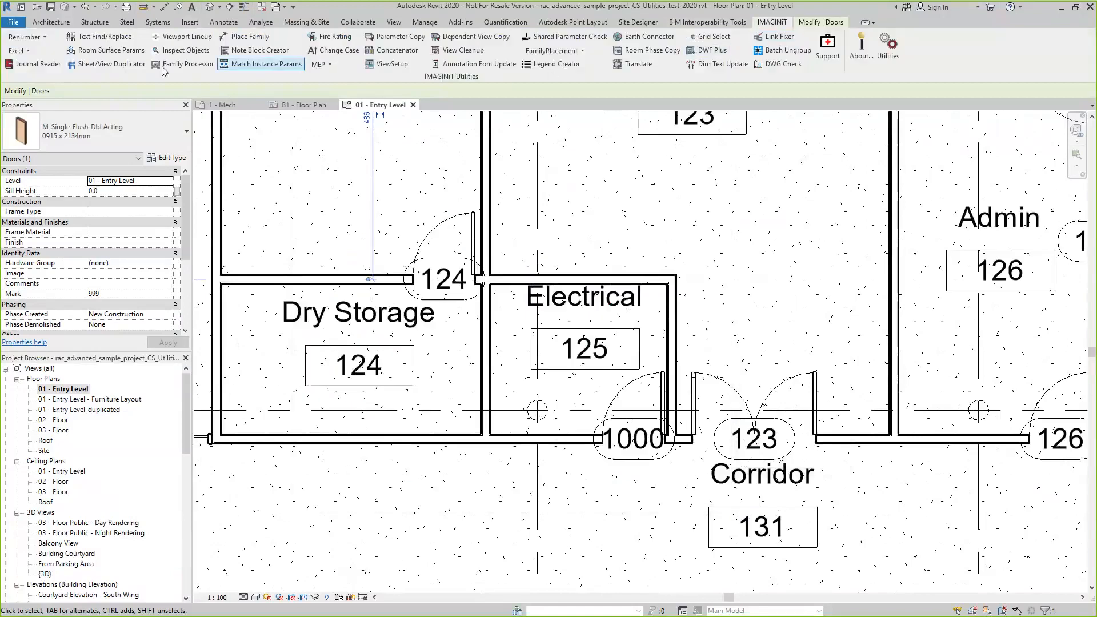
left_click(17, 50)
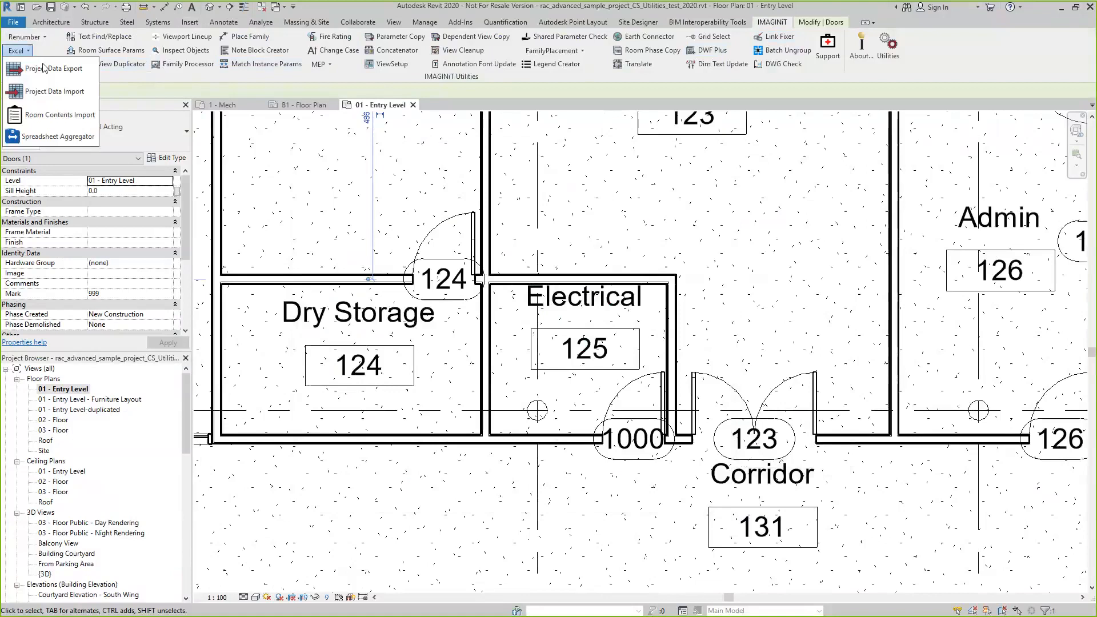
left_click(66, 138)
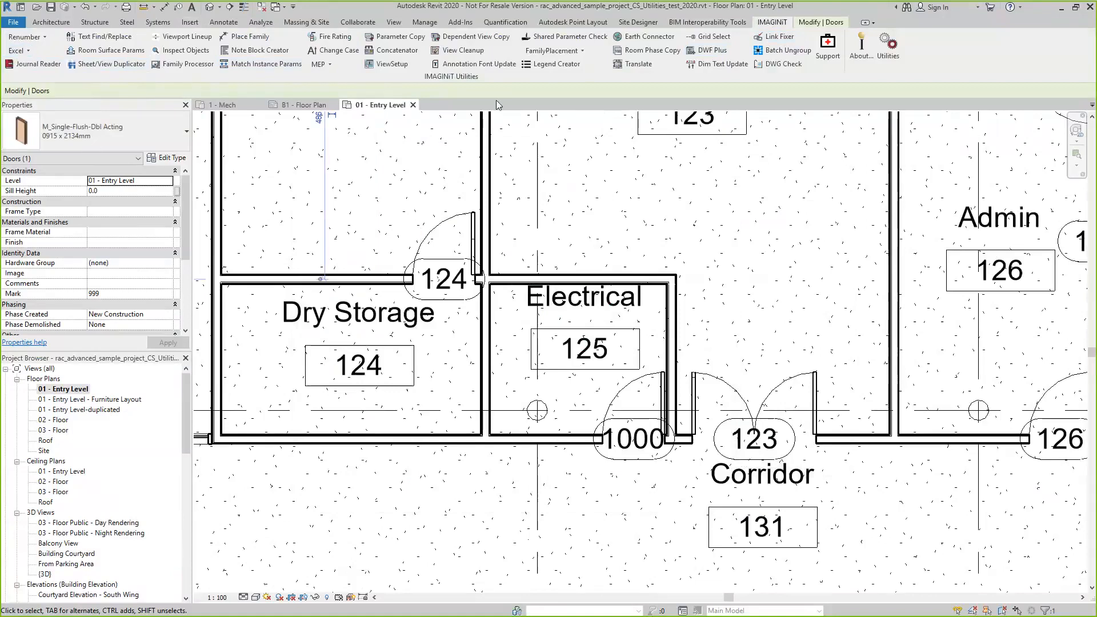
left_click(426, 115)
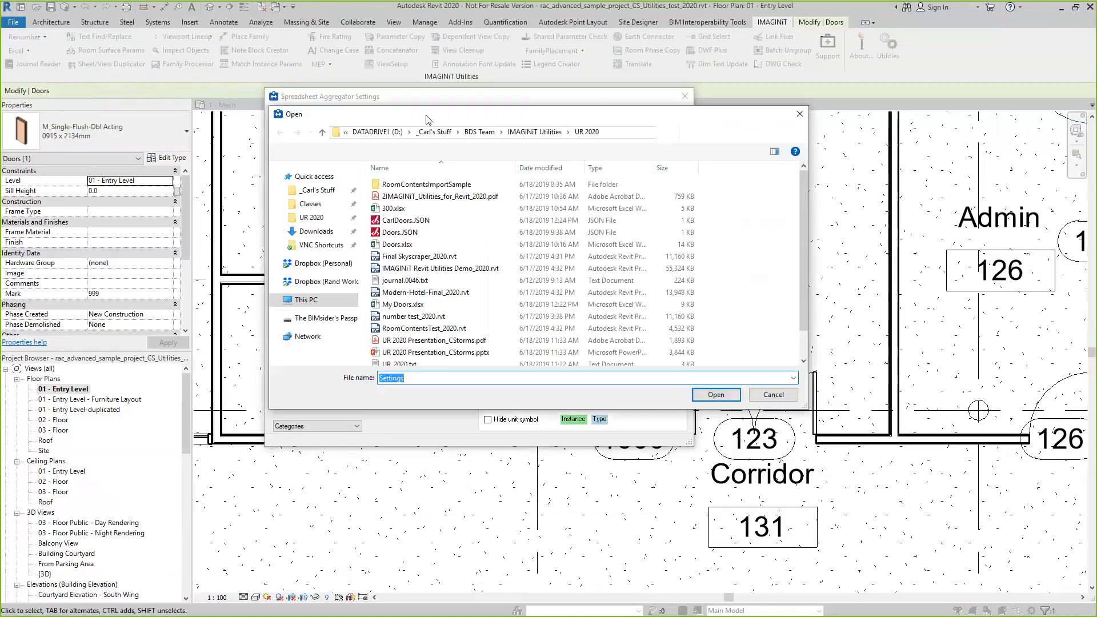
left_click(406, 220)
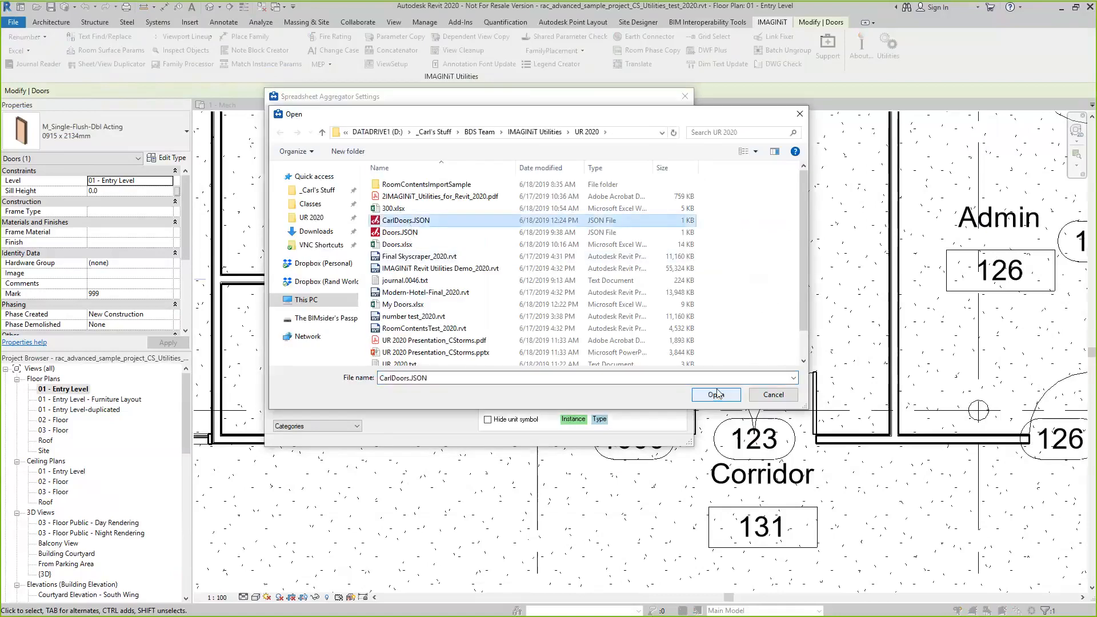
left_click(716, 394)
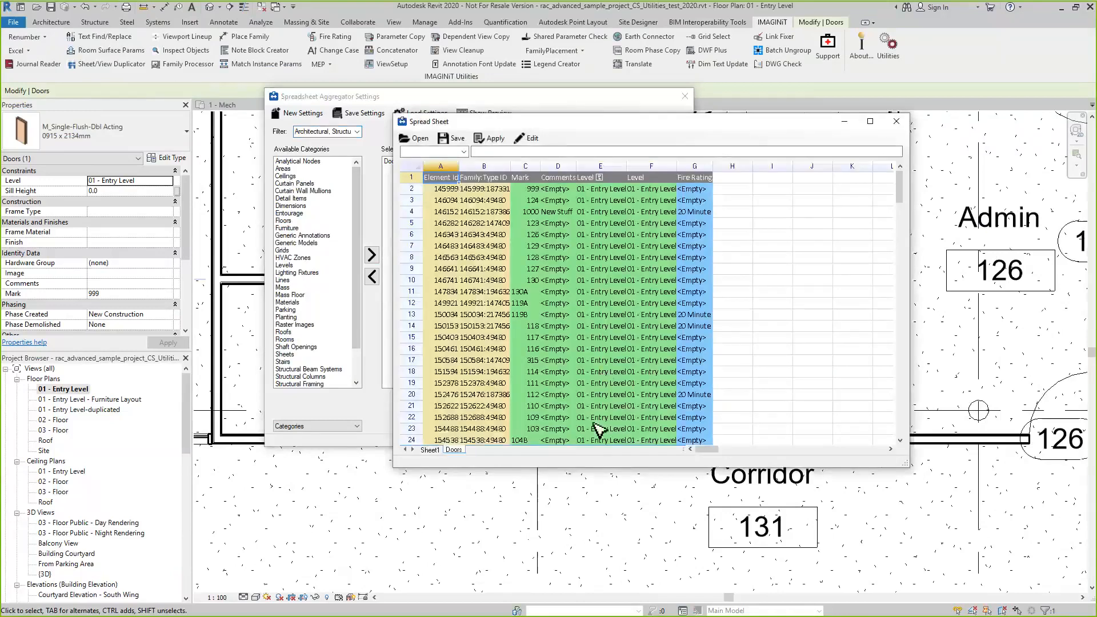
Close the spreadsheet preview, review the parameters loaded for the Doors category, and close the aggregator settings
left_click(896, 123)
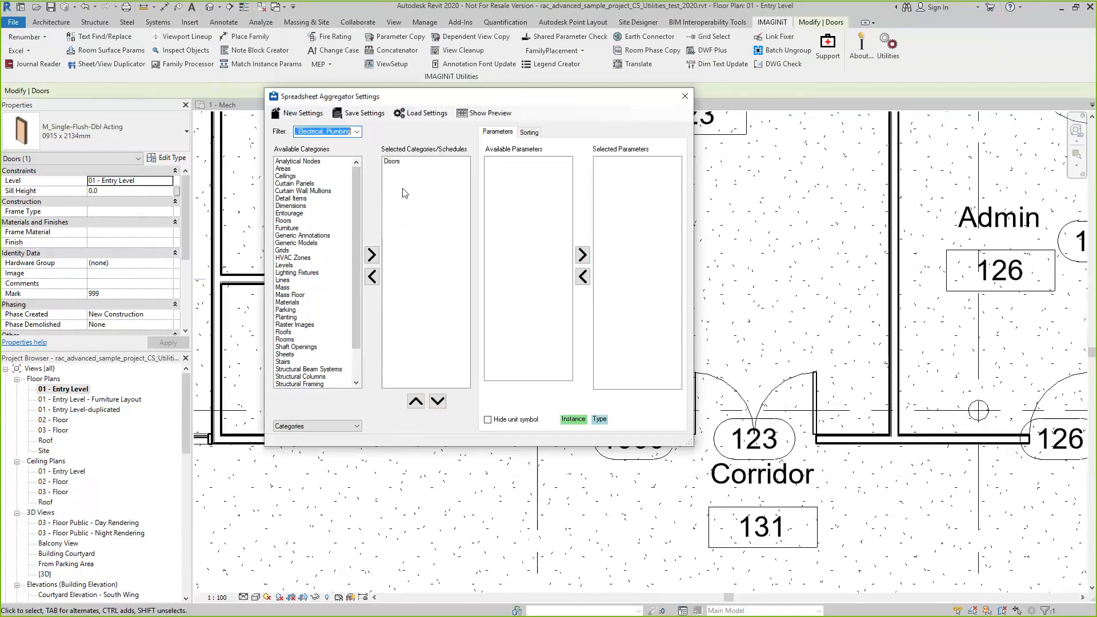
left_click(392, 162)
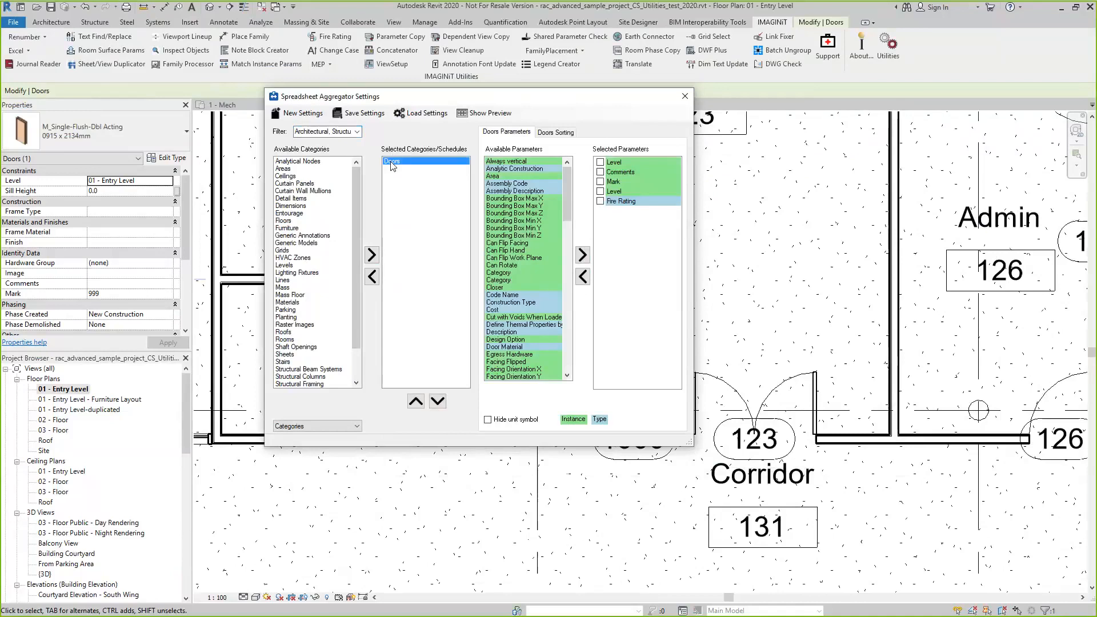
left_click(684, 97)
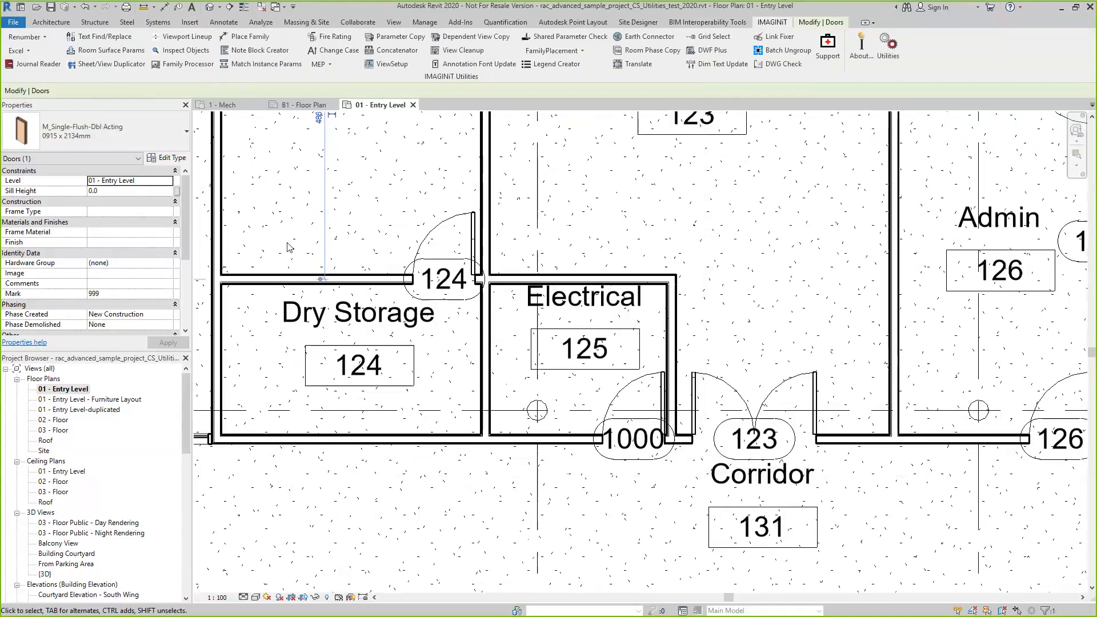
Open the Journal Reader and examine the commands, full lines and time stamps of the session journal
left_click(34, 65)
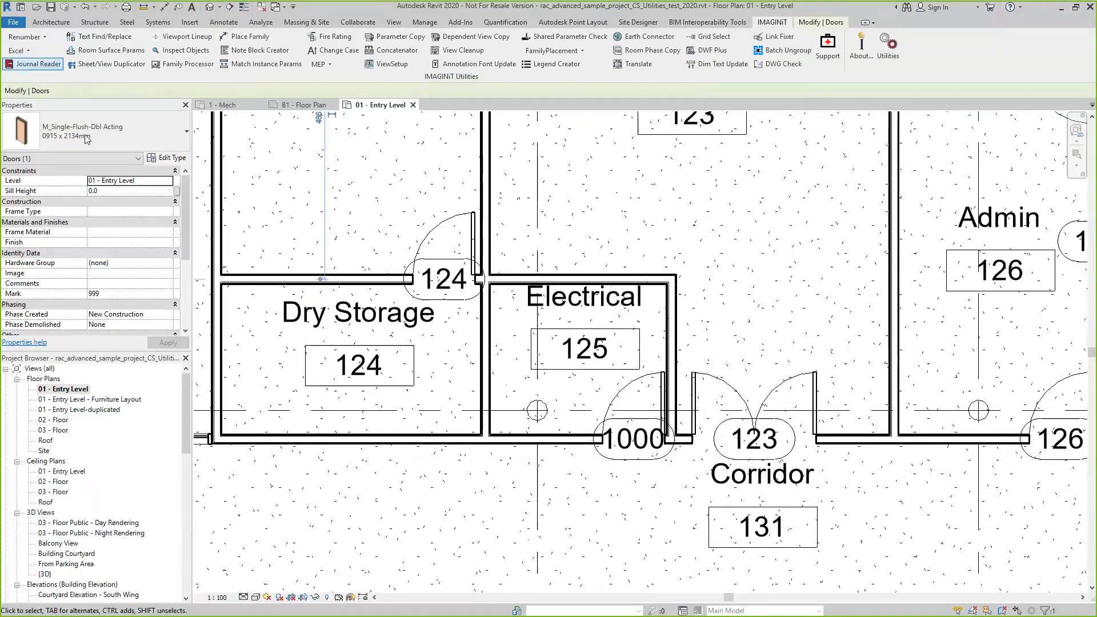
left_click(37, 66)
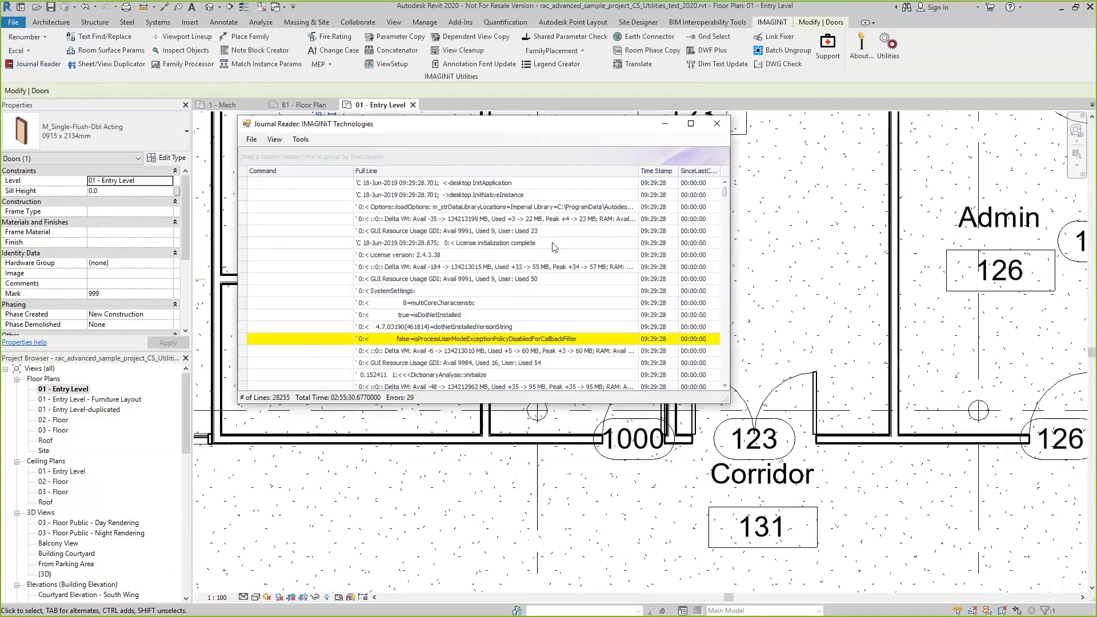
scroll(552, 246, "down", 20)
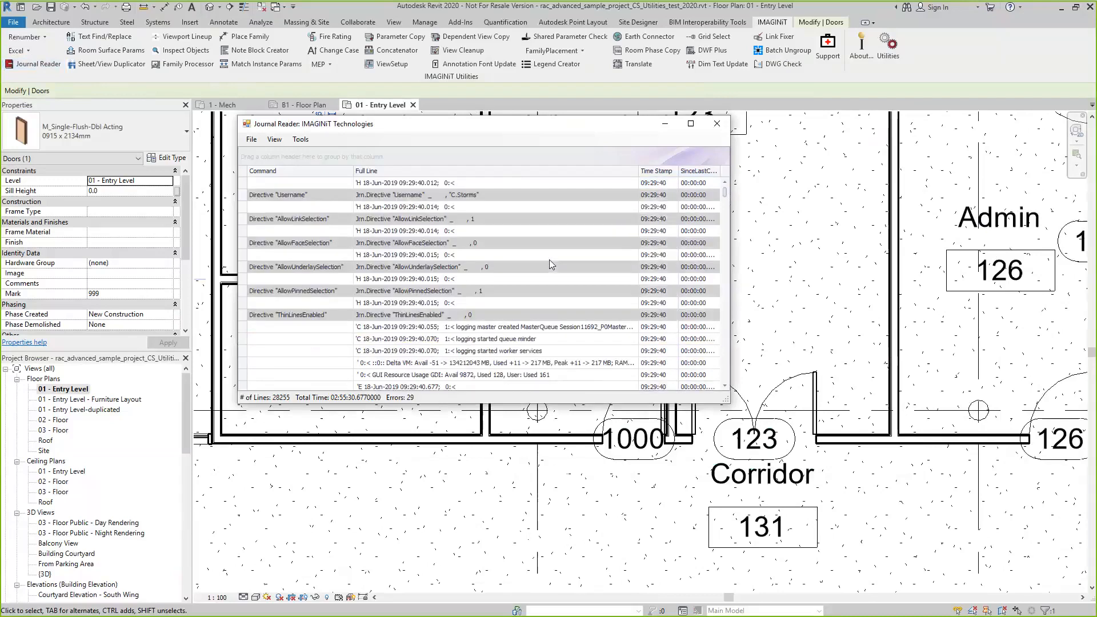
scroll(549, 262, "down", 10)
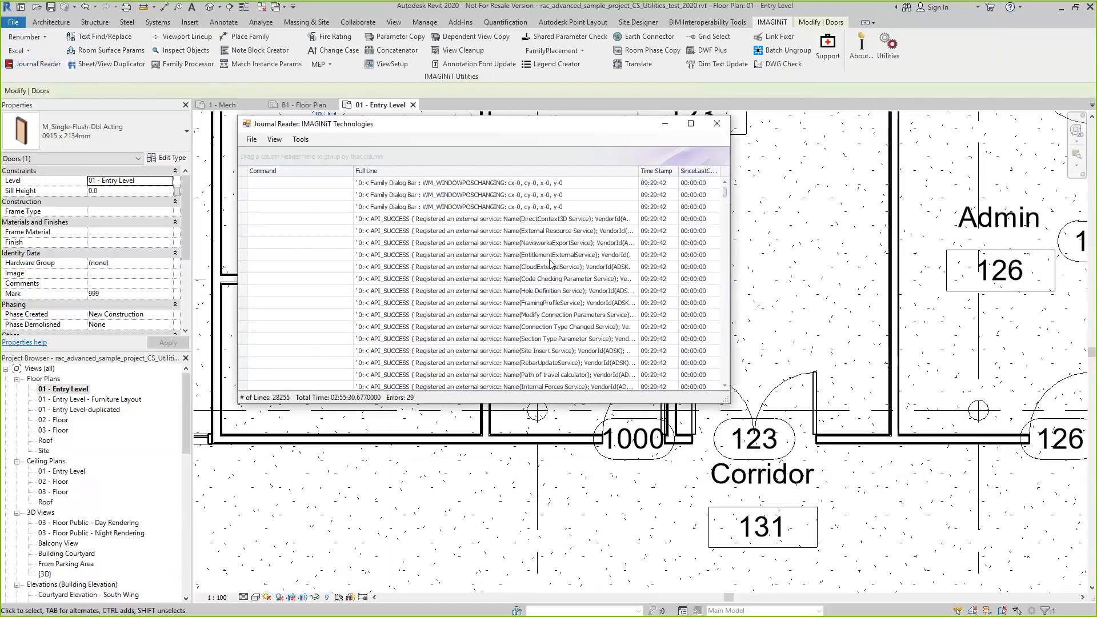
scroll(550, 262, "down", 10)
scroll(552, 283, "down", 10)
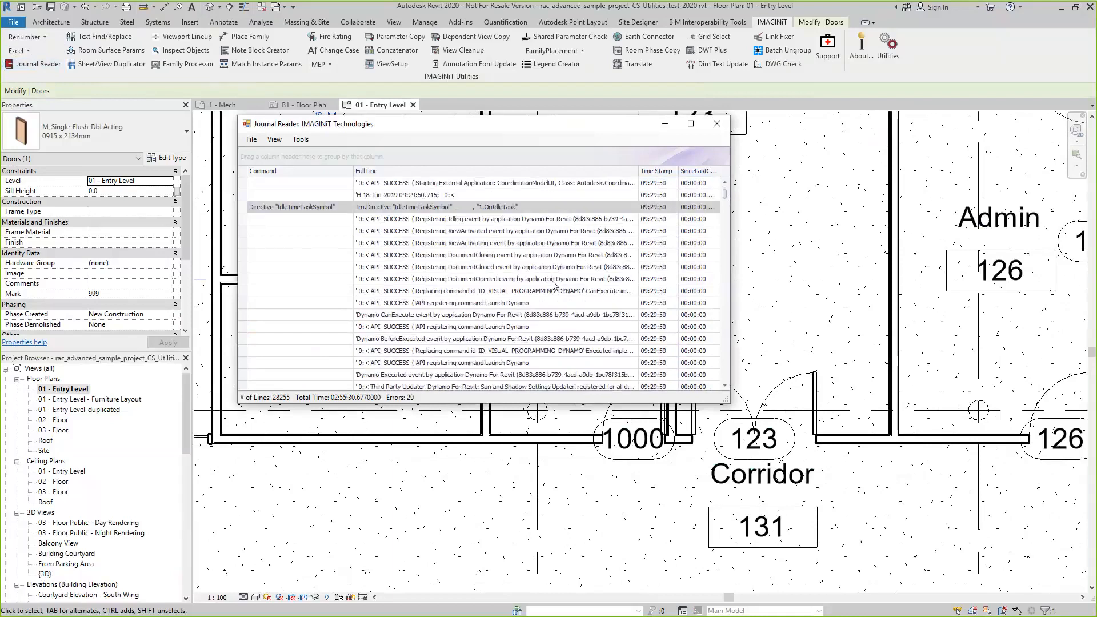
scroll(552, 283, "down", 10)
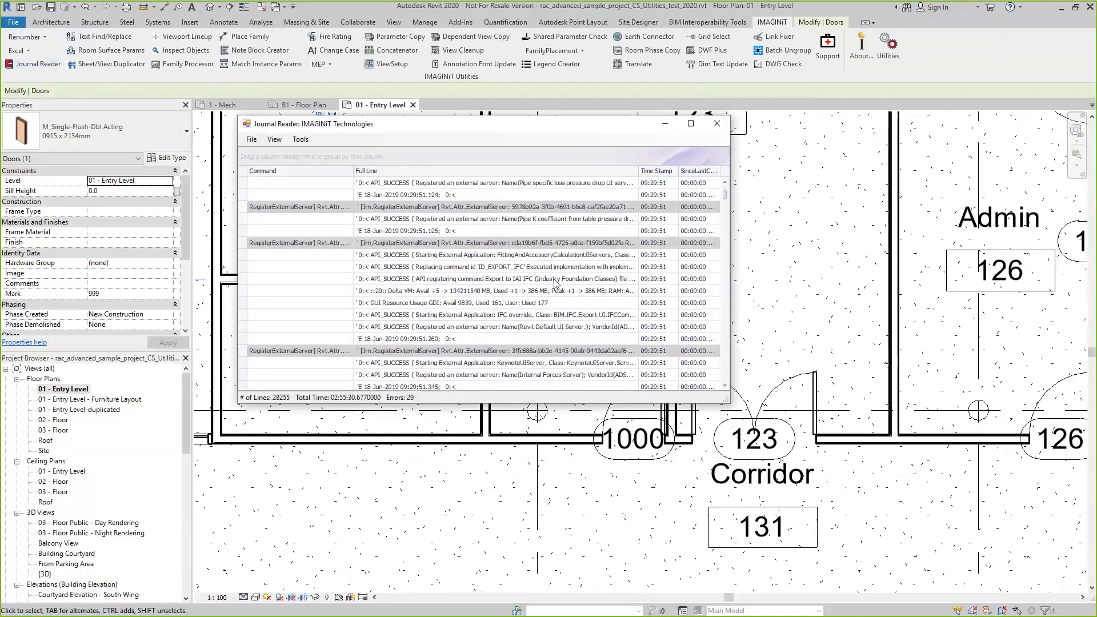
scroll(555, 283, "down", 10)
scroll(560, 282, "down", 10)
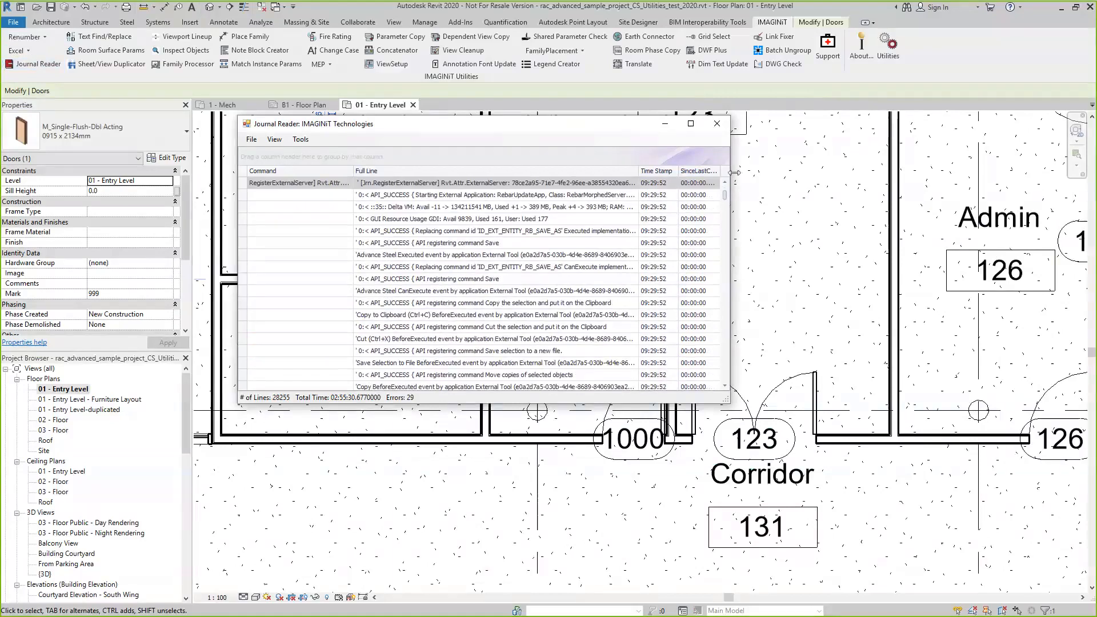
Filter the journal lines to show only Errors and review the highlighted entries from start to end
left_click_drag(727, 197, 726, 182)
left_click(274, 140)
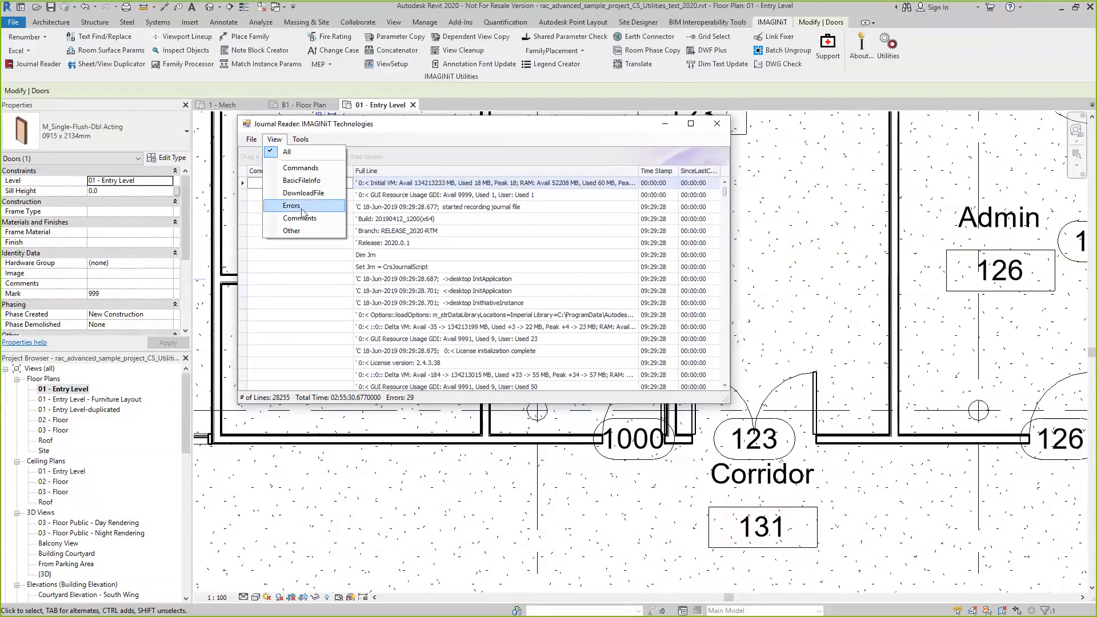
left_click(302, 207)
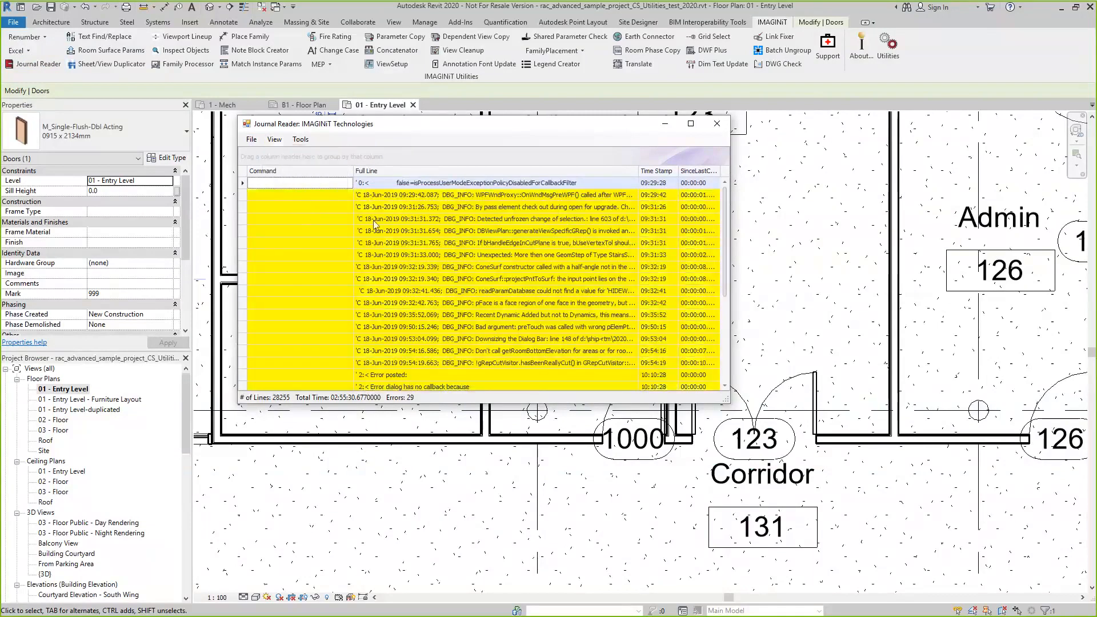
scroll(461, 317, "down", 4)
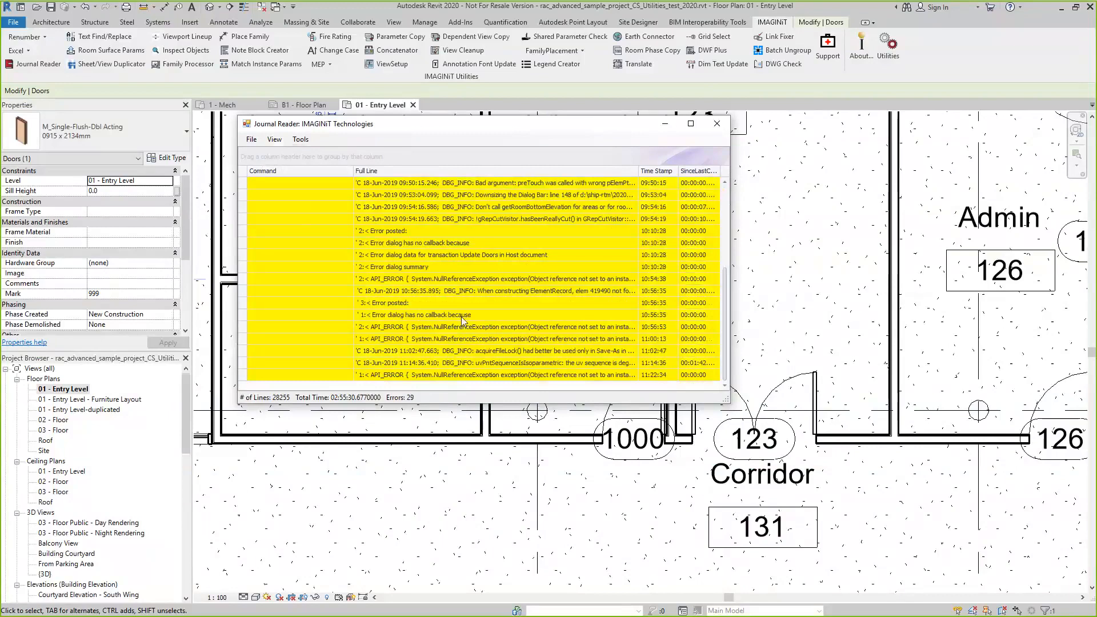
scroll(461, 316, "up", 4)
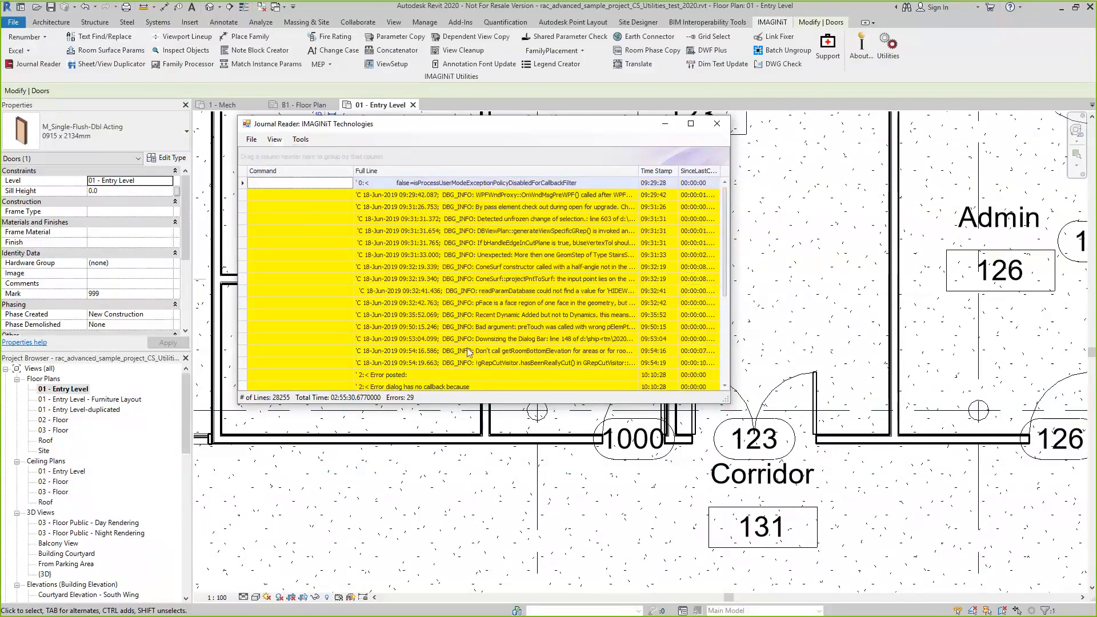
Remove the Errors filter so the Journal Reader lists all journal lines again
left_click(253, 141)
left_click(271, 141)
left_click(272, 143)
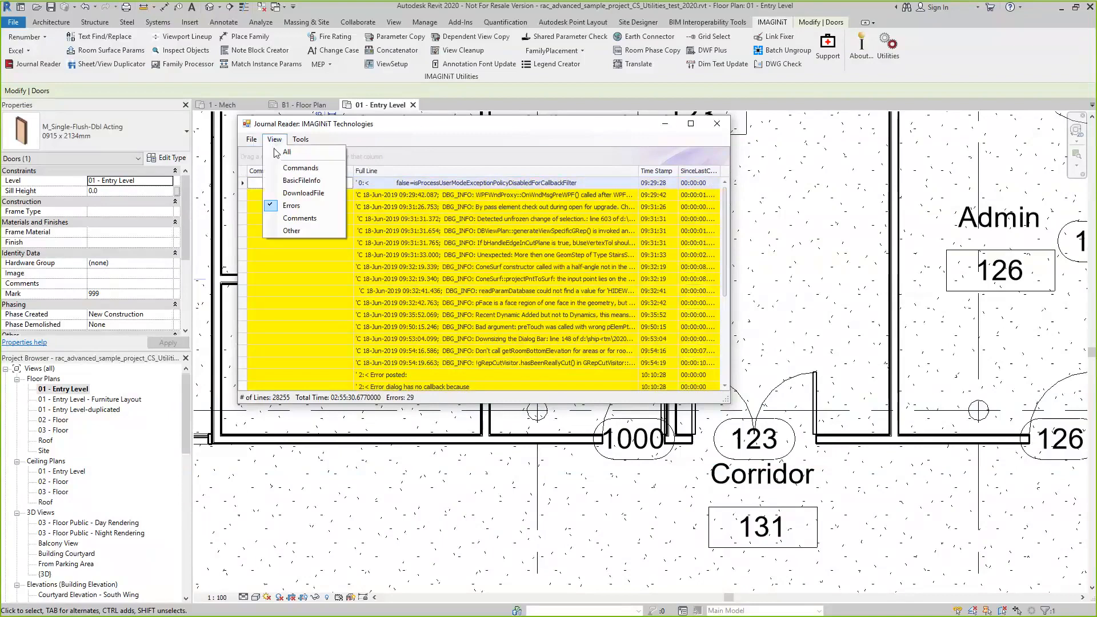
left_click(281, 152)
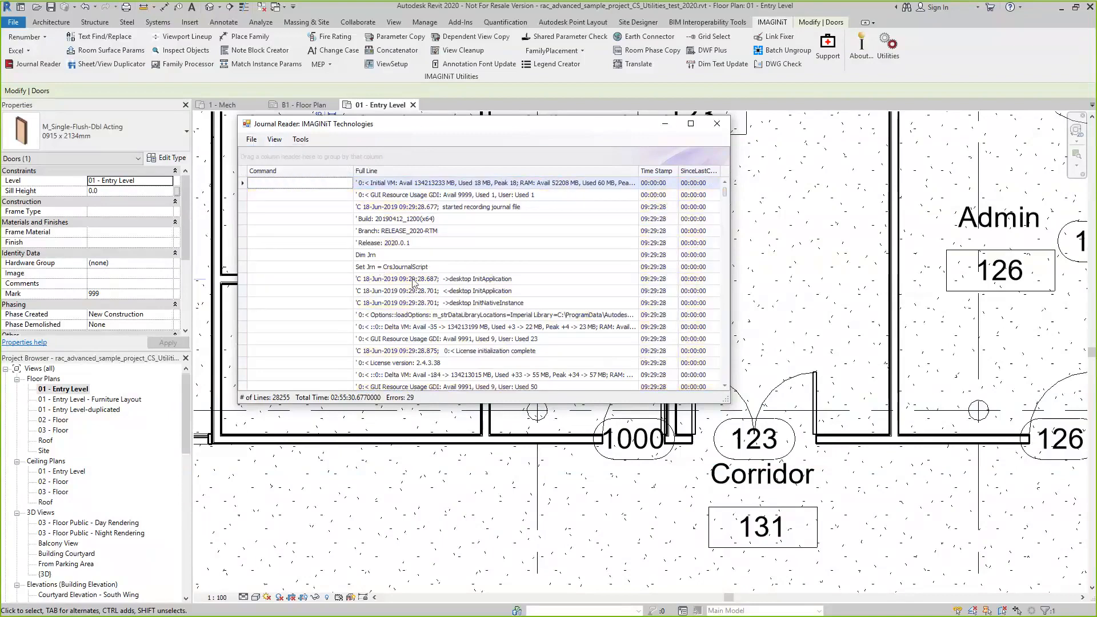
Search the journal for the text 18 in the Down direction and step through several matches
left_click(301, 140)
mouse_move(313, 153)
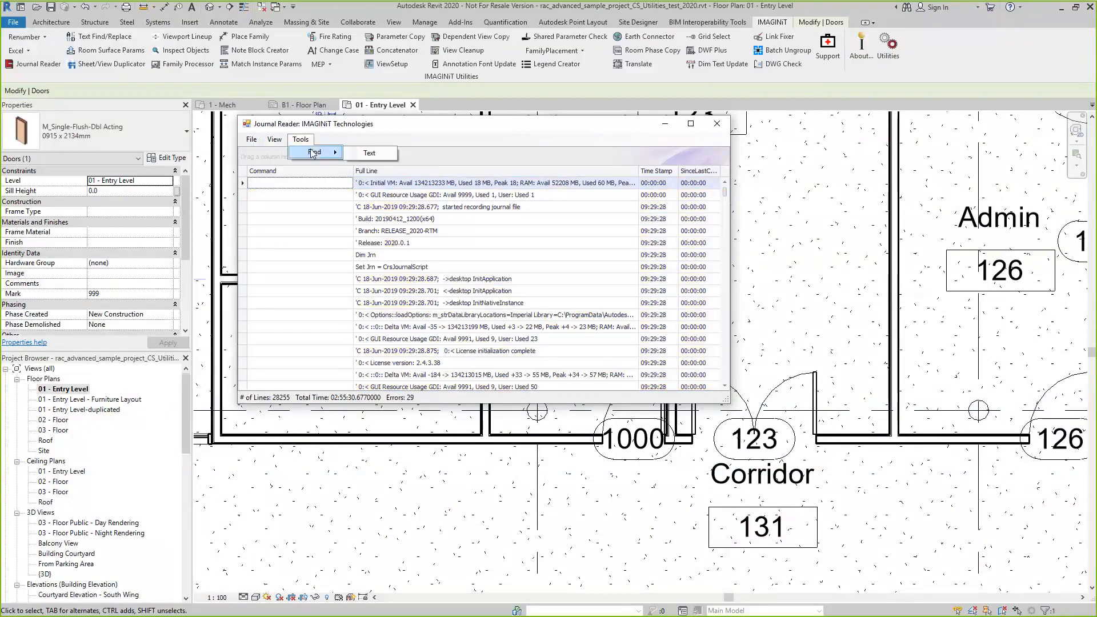
left_click(369, 153)
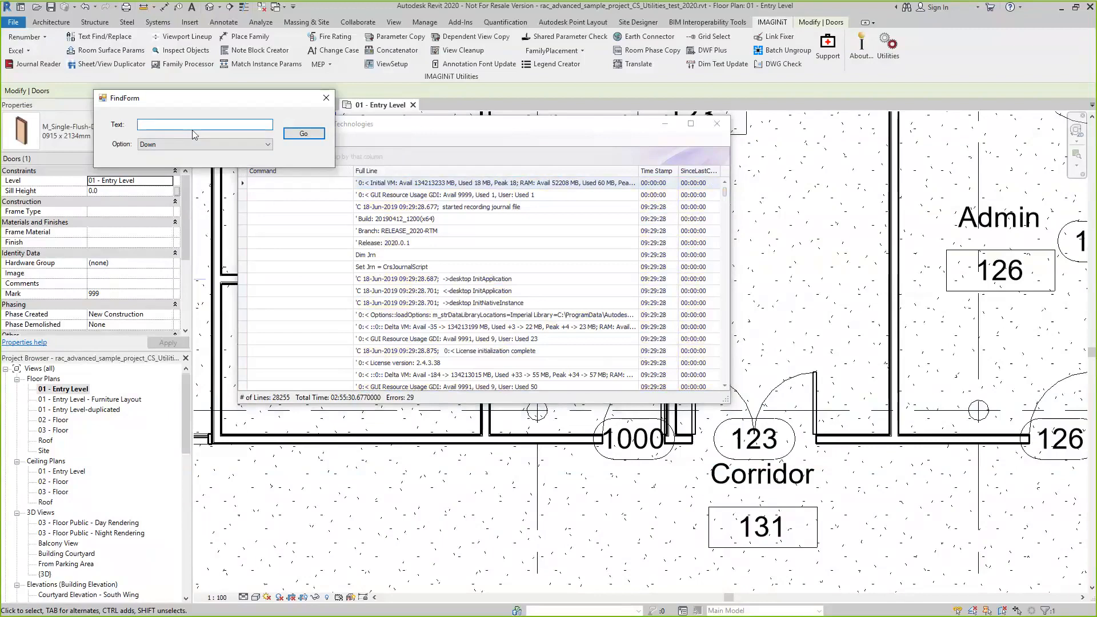
type("18")
left_click(308, 136)
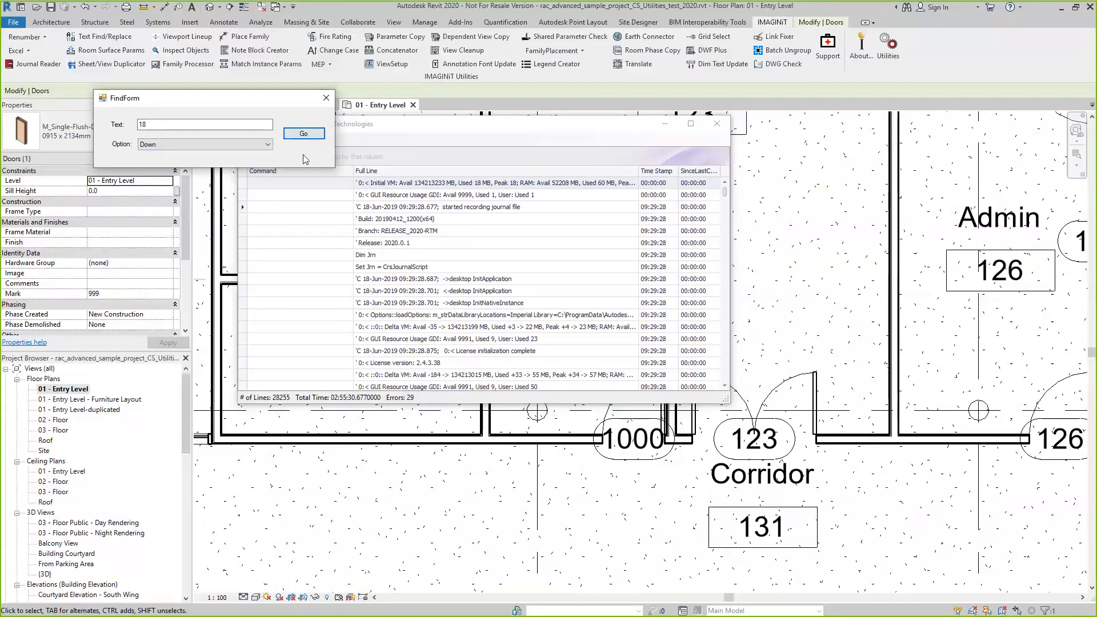
left_click(312, 136)
left_click(303, 133)
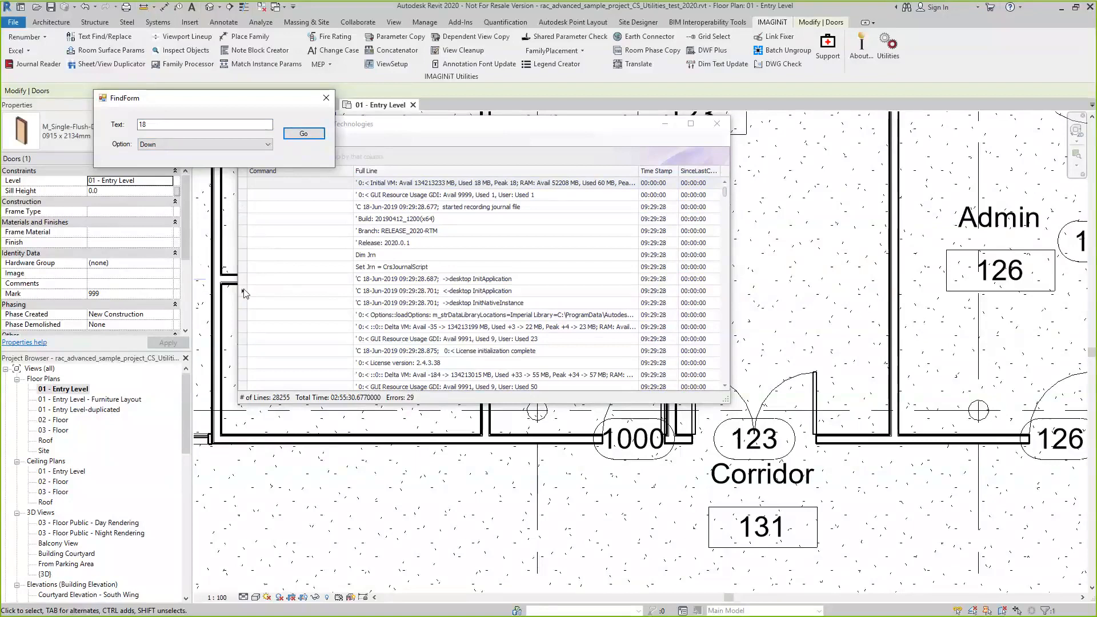
Check the available search directions, close the find form and the Journal Reader, and clear the door selection
left_click(267, 145)
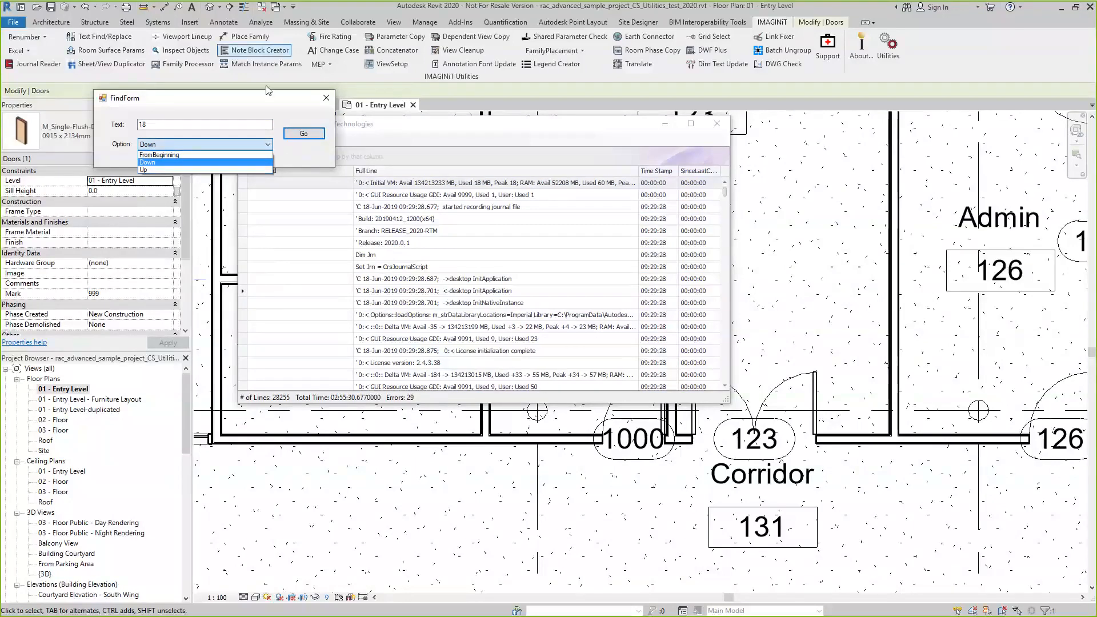
left_click(486, 149)
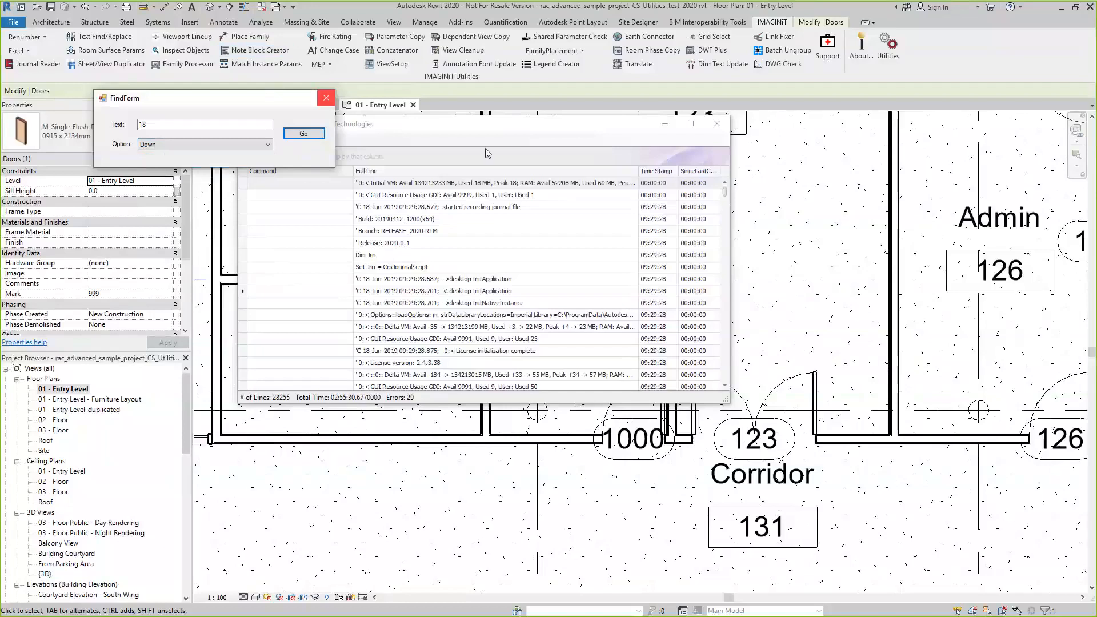
left_click(326, 98)
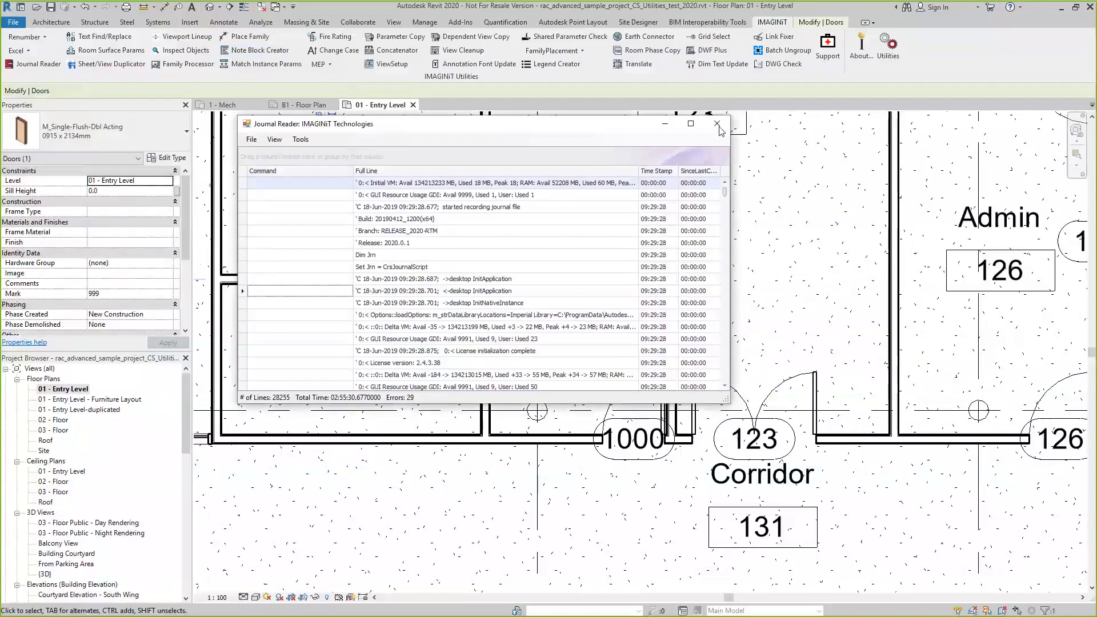
left_click(717, 124)
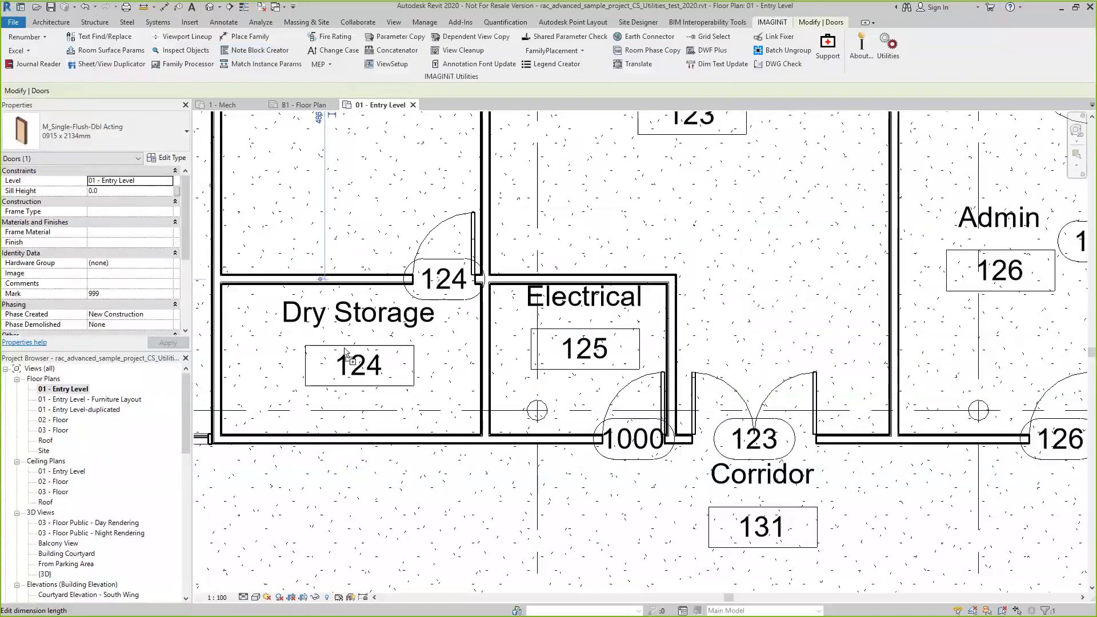
left_click(857, 157)
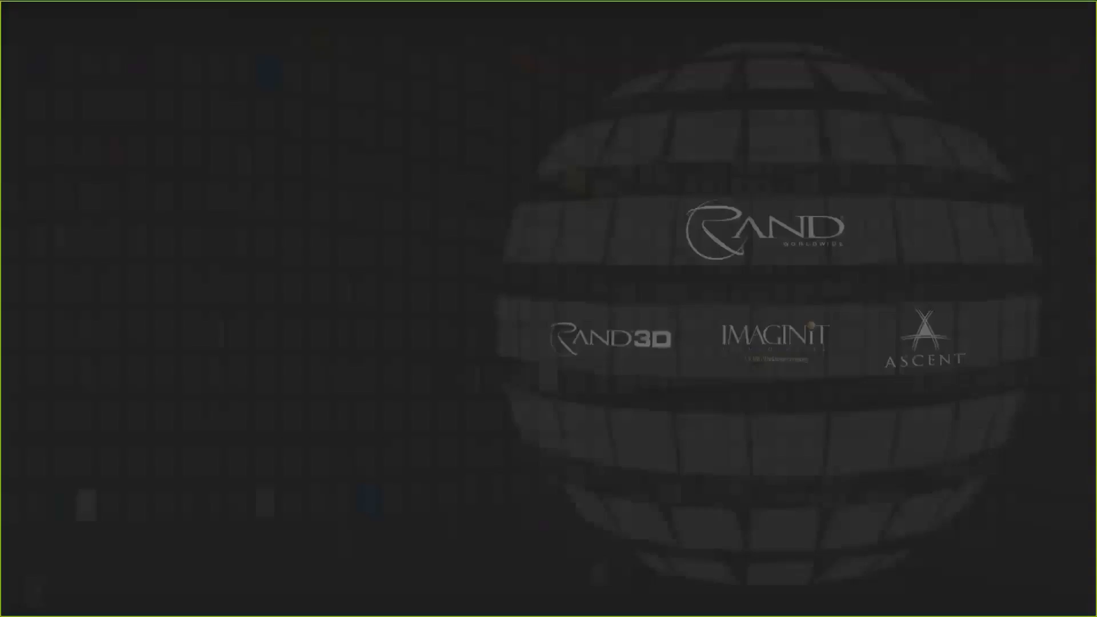
Move the Revit Journal Reader shortcut to the middle of the desktop and launch the standalone reader
left_click_drag(1096, 297, 631, 313)
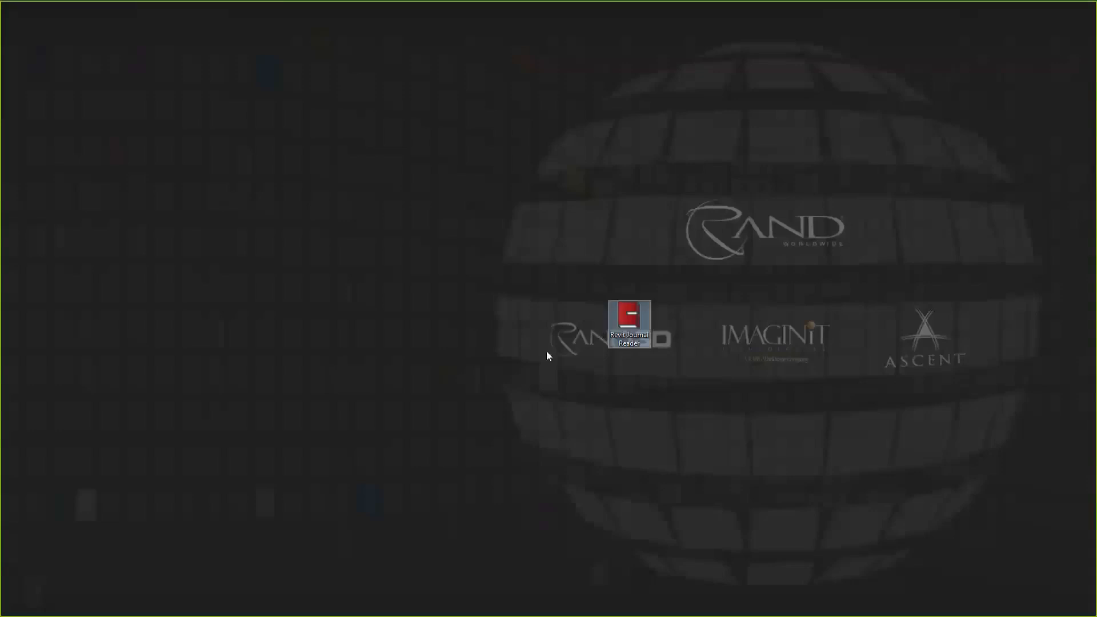
left_click(524, 428)
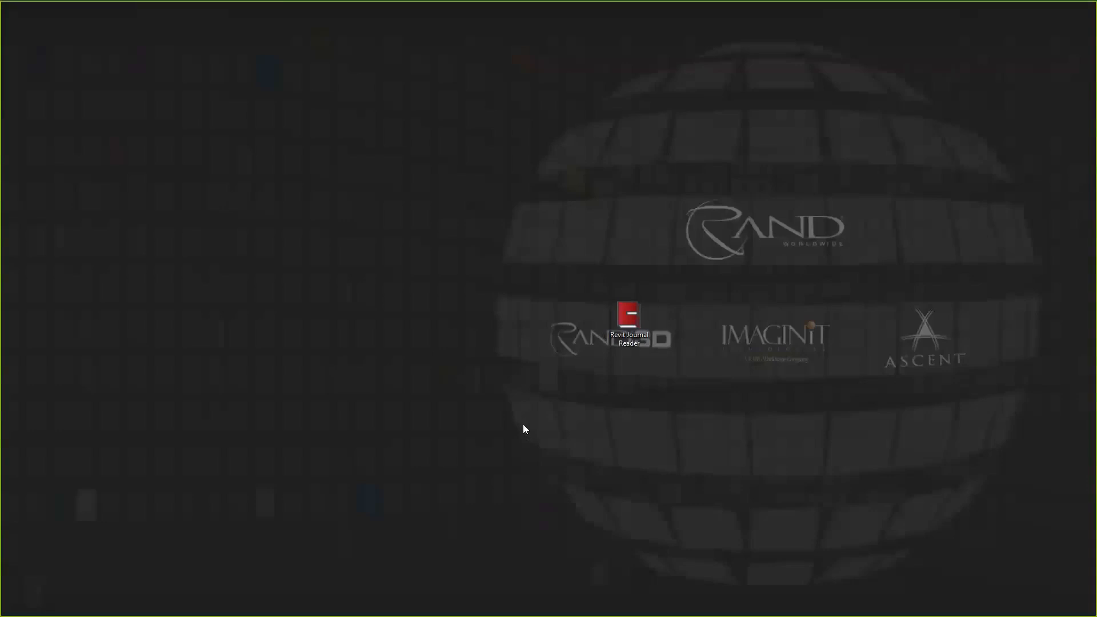
left_click(626, 315)
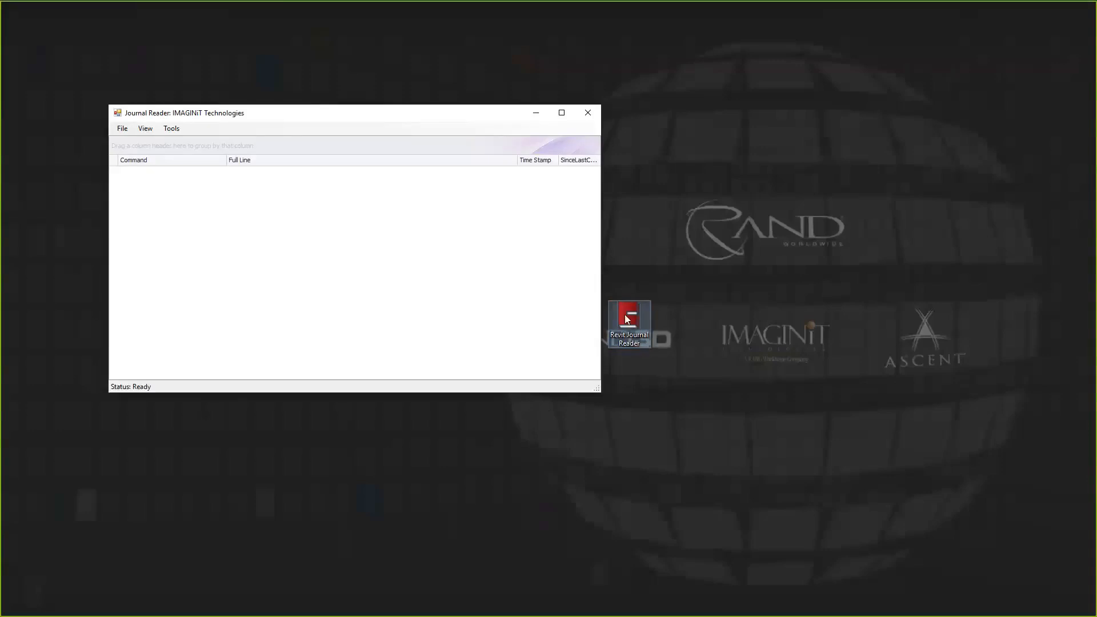
Open journal.0046.txt from the UR 2020 folder in the standalone Journal Reader
left_click(123, 128)
left_click(139, 140)
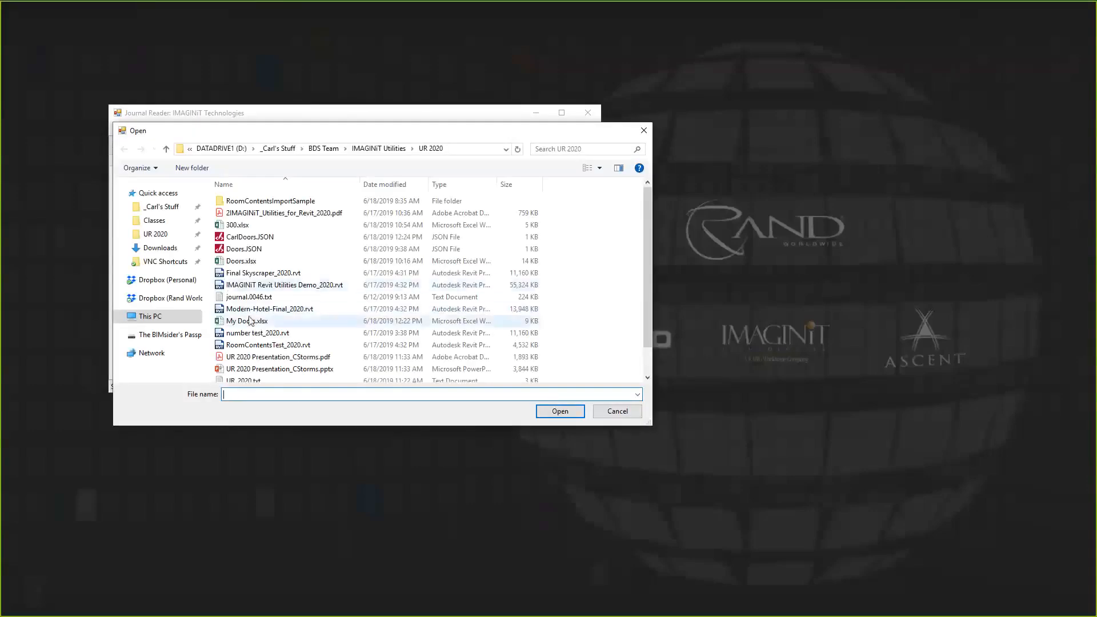
left_click(249, 297)
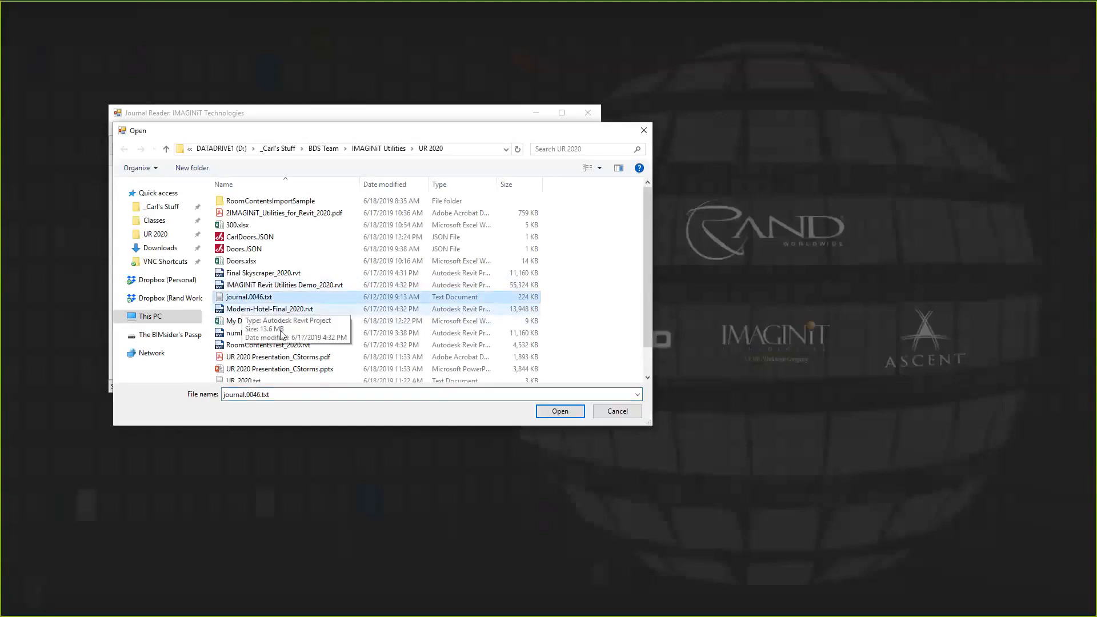
left_click(560, 411)
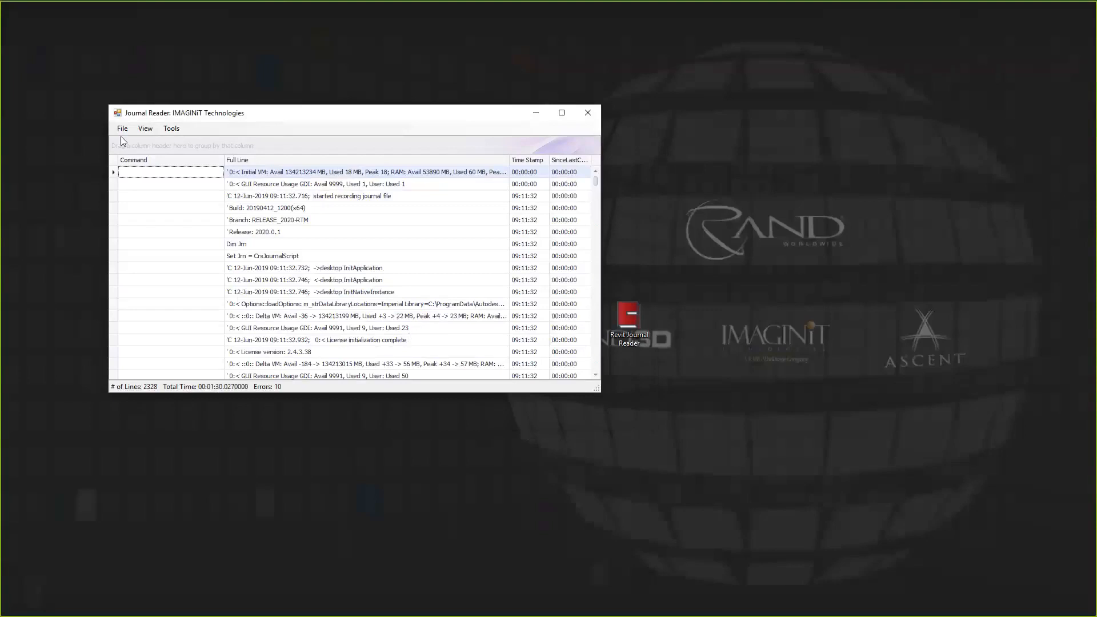
Filter journal.0046.txt to show only Errors, review them, and close the standalone reader
left_click(144, 129)
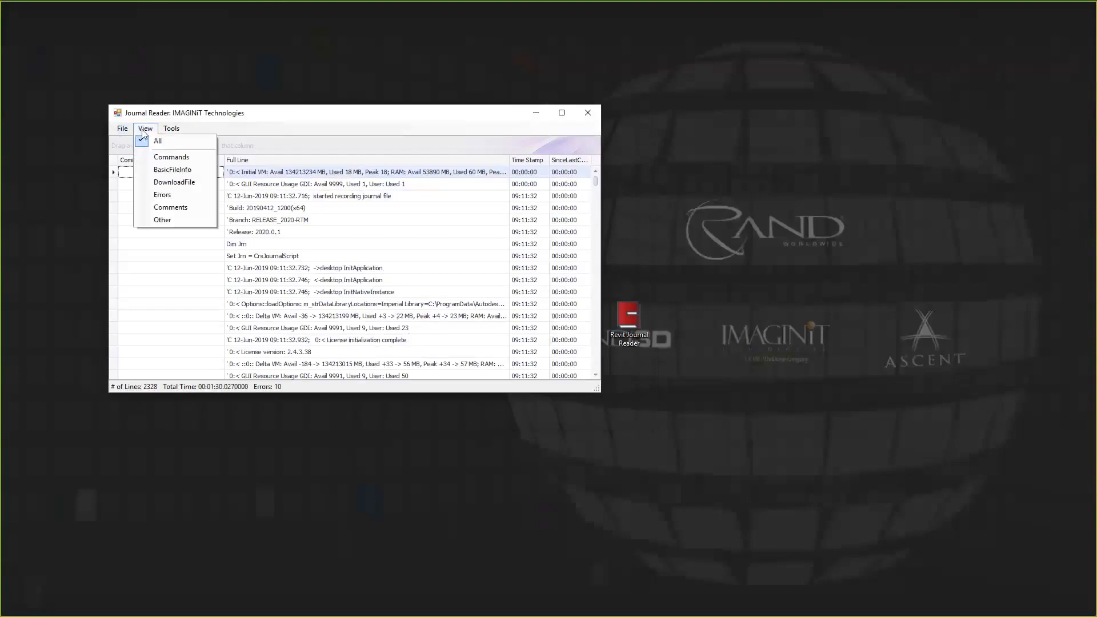
left_click(175, 194)
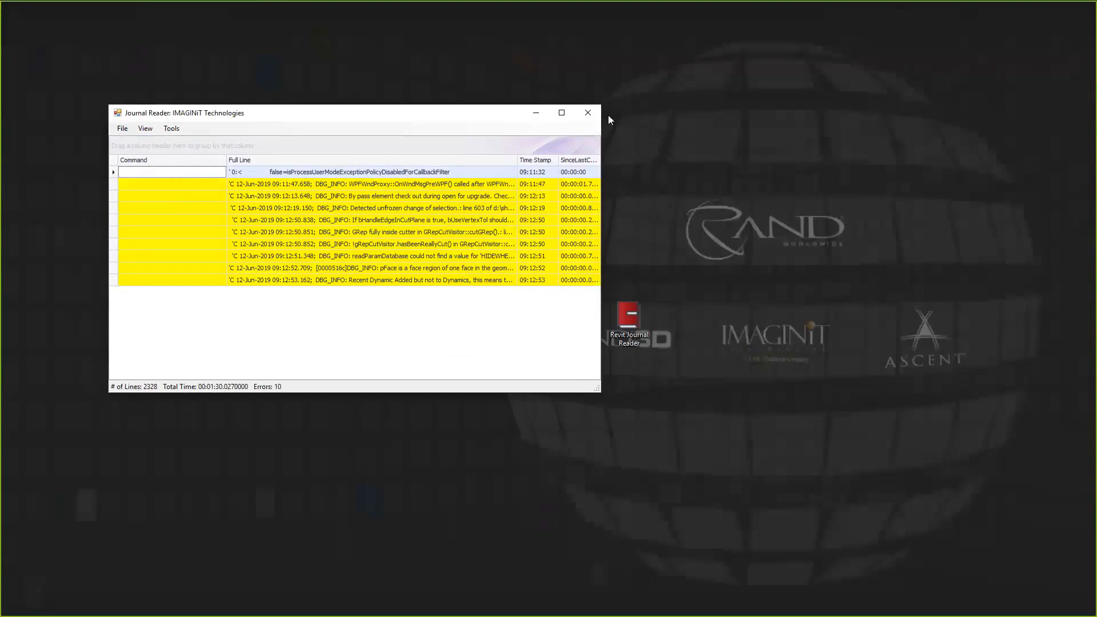
left_click(588, 112)
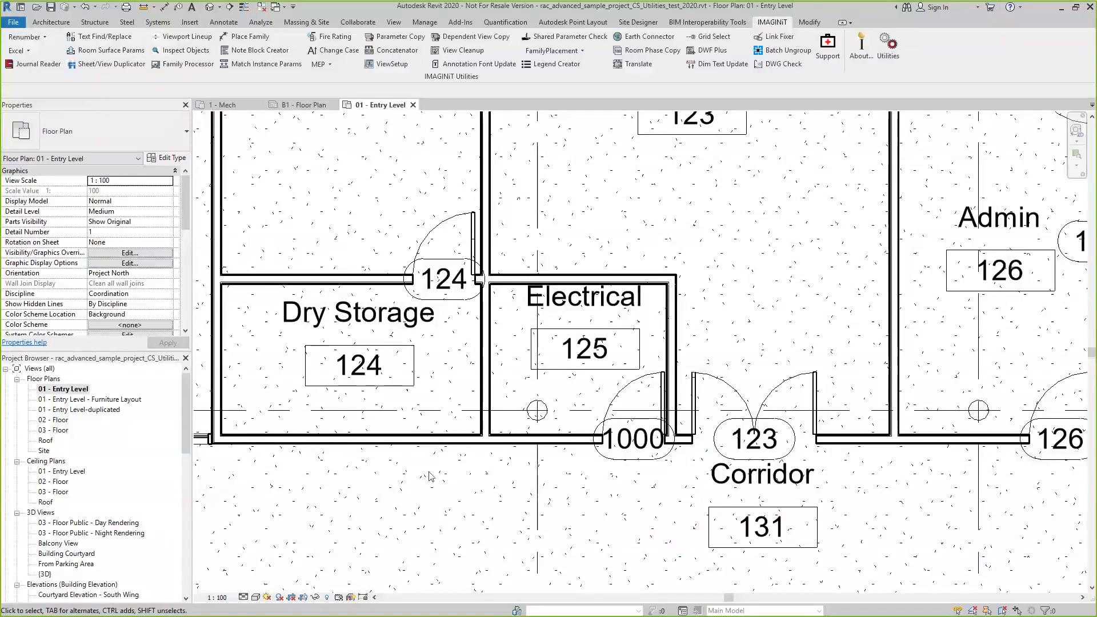
Use Text Find/Replace to find "office" in the active Entry Level view and check the type filter choices
scroll(400, 469, "down", 4)
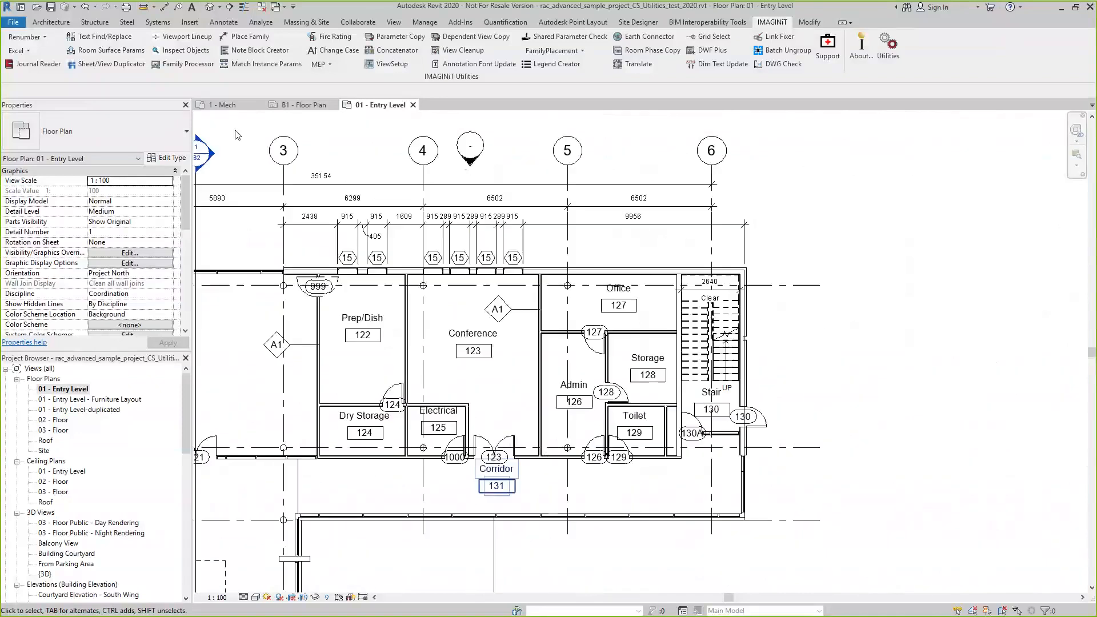
left_click(83, 37)
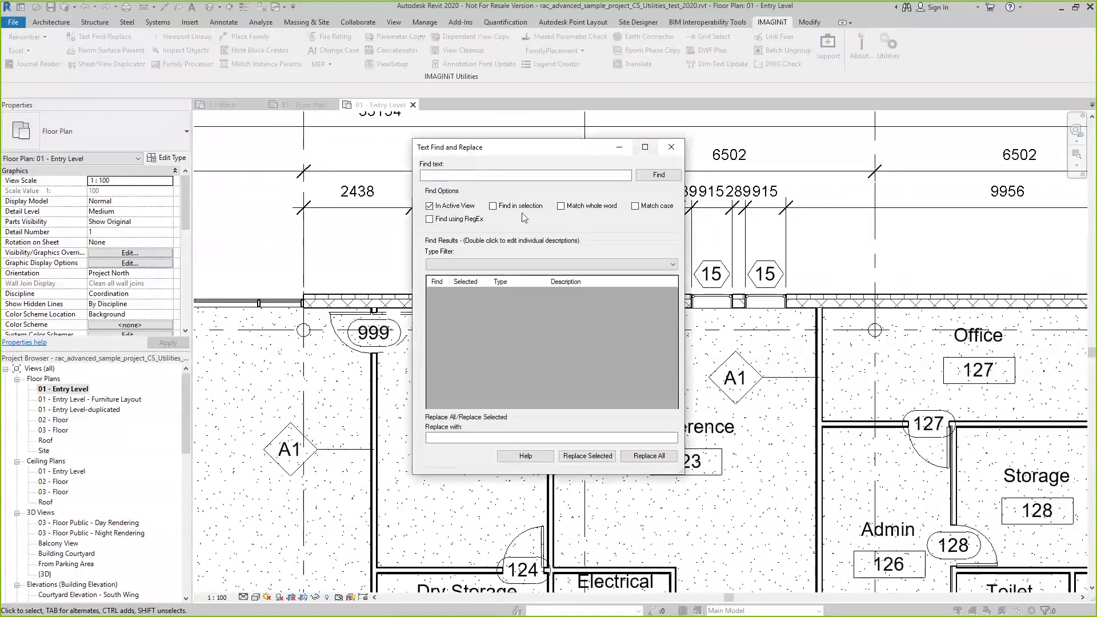
left_click(487, 173)
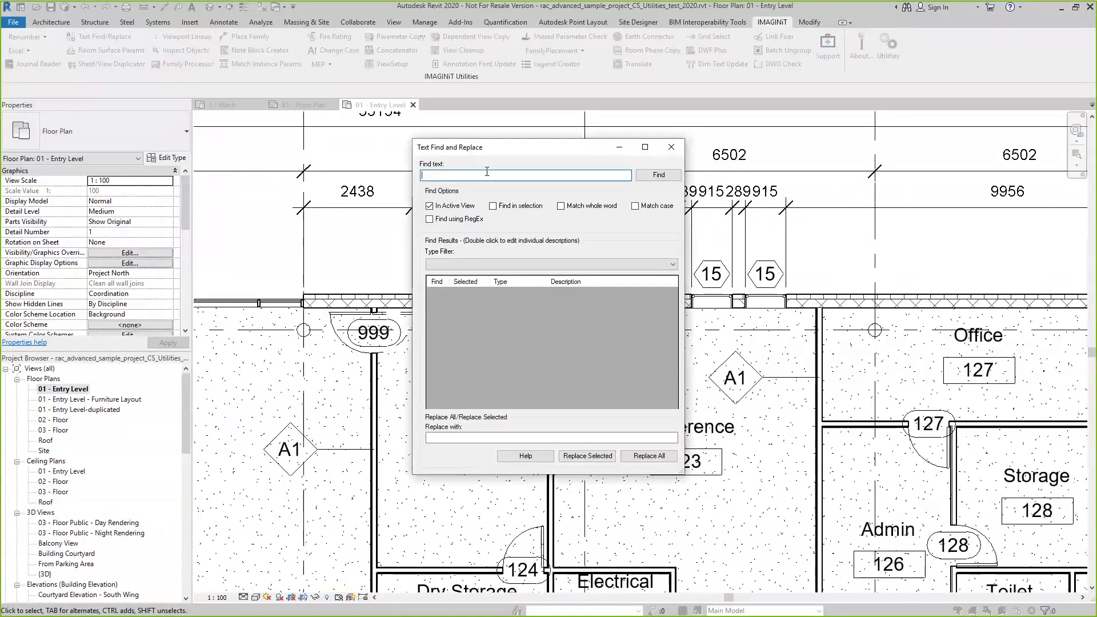
type("office")
left_click(660, 176)
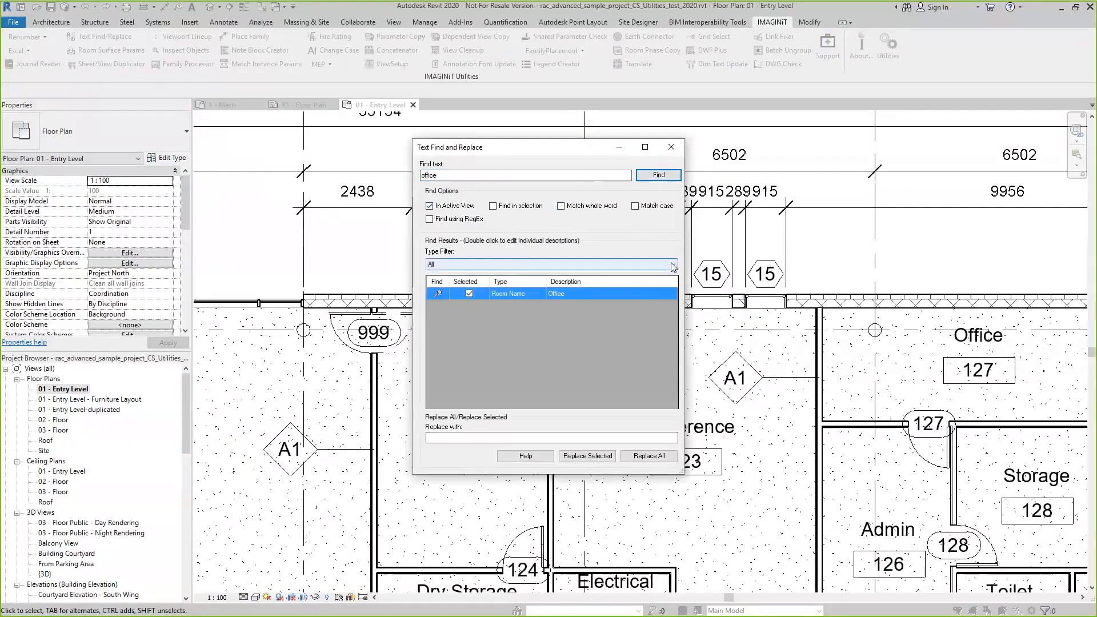
left_click(443, 264)
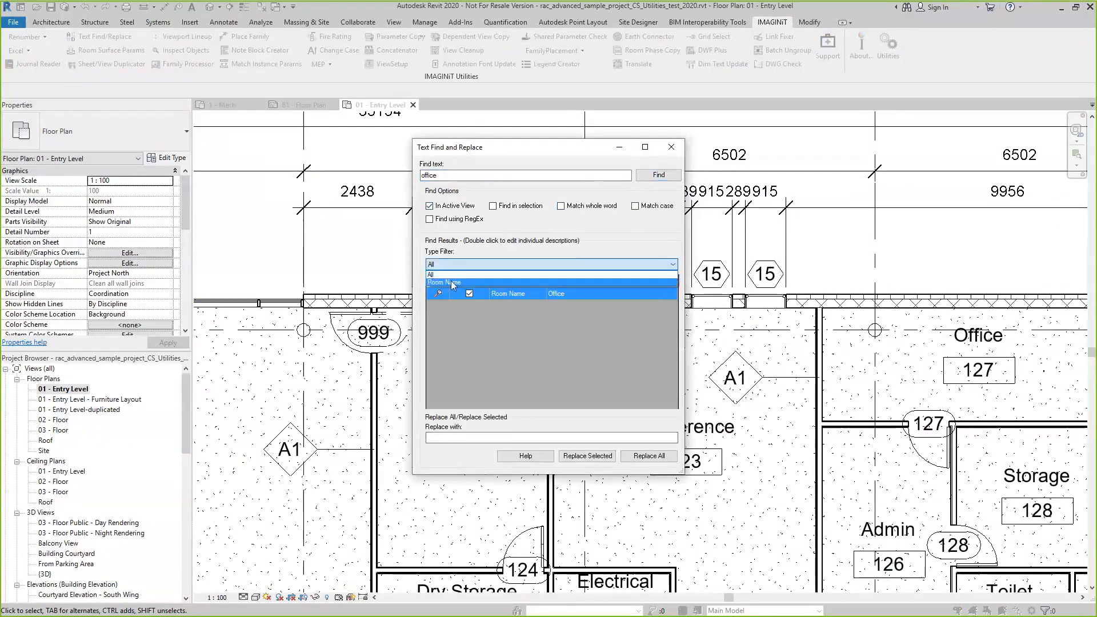
left_click(618, 208)
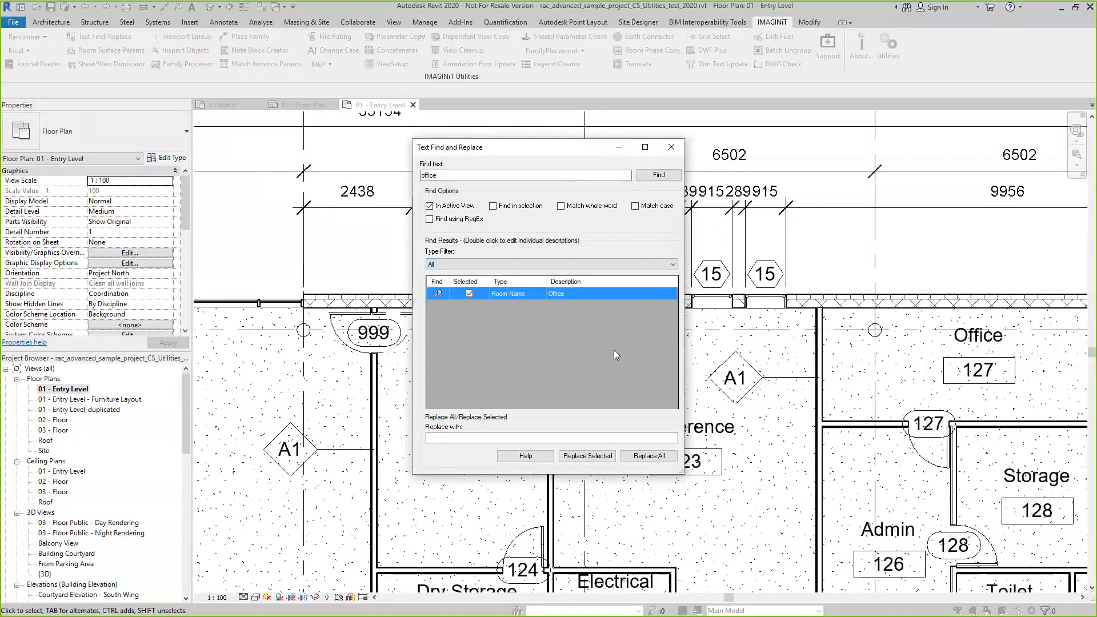
Replace the selected Office room name with WC
left_click(456, 436)
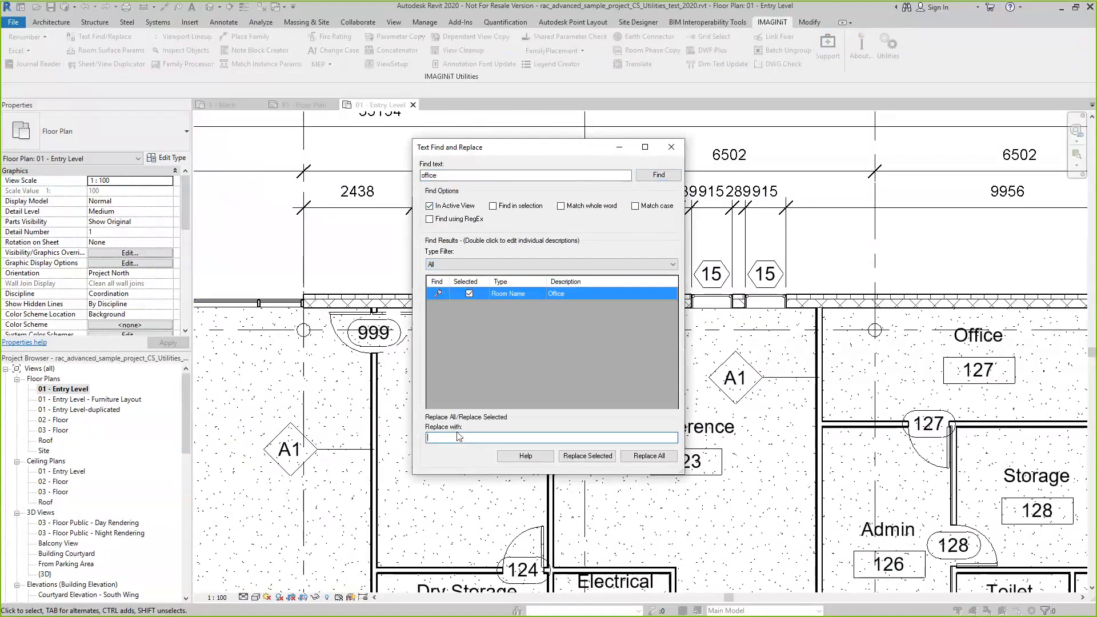
type("w")
key("BackSpace")
key("BackSpace")
type("WC")
left_click(595, 460)
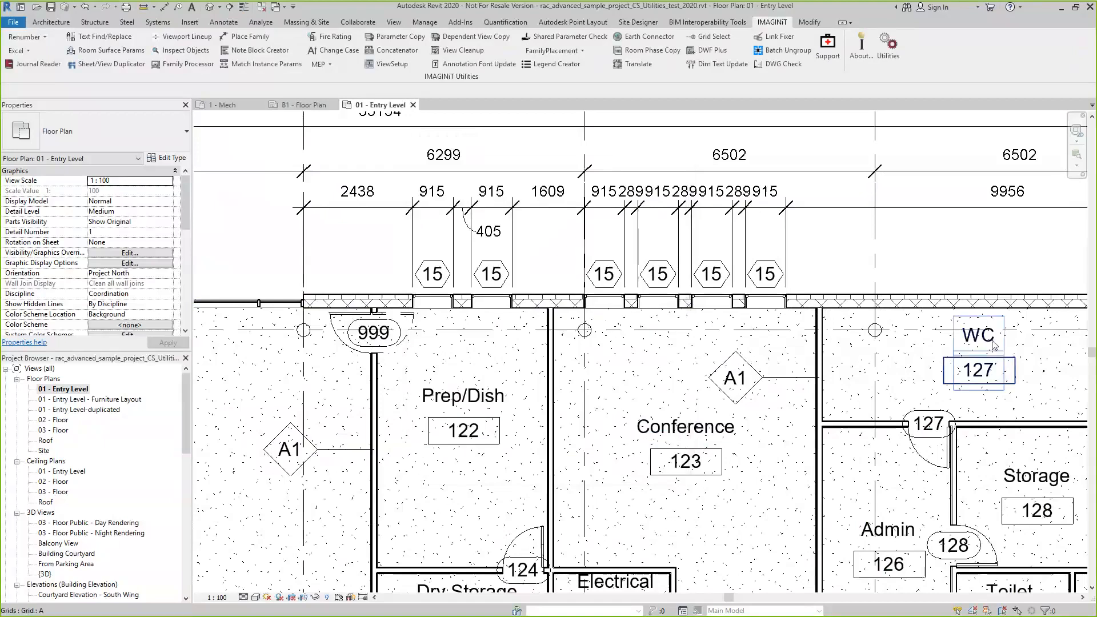
Open the 02 - Floor floor plan and show the offices 230 and 231 beside the stair
scroll(603, 351, "down", 3)
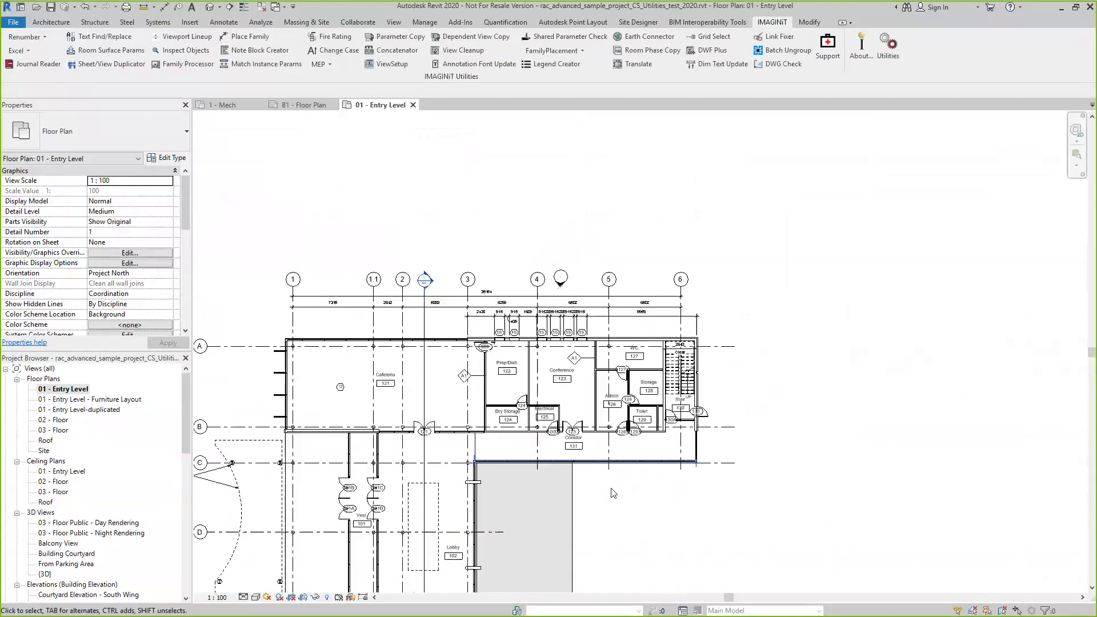
double_click(58, 420)
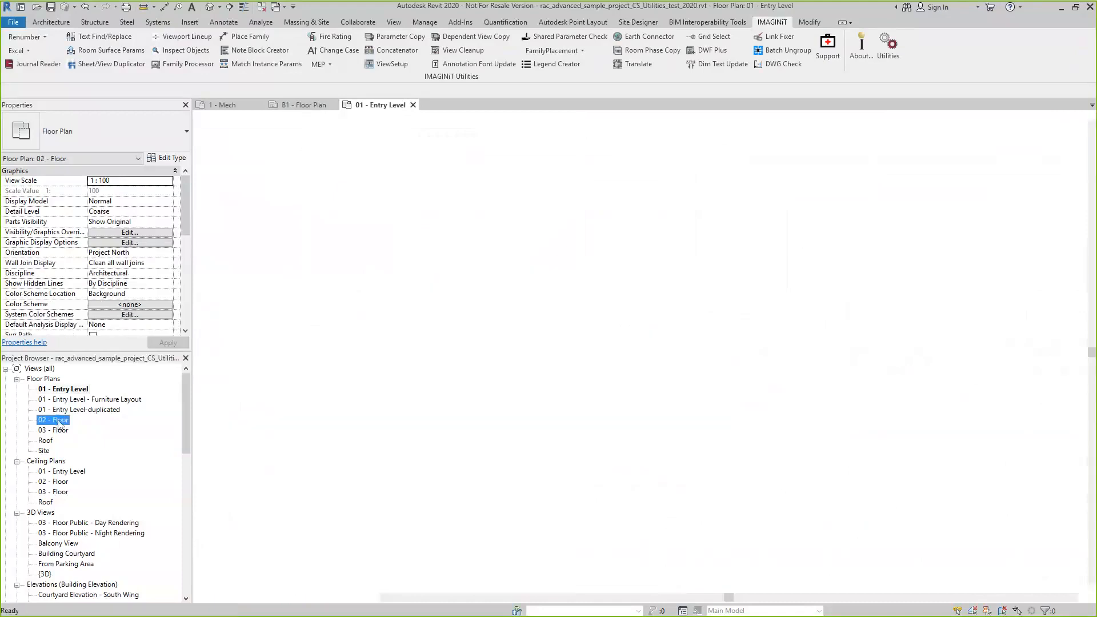
scroll(663, 375, "up", 5)
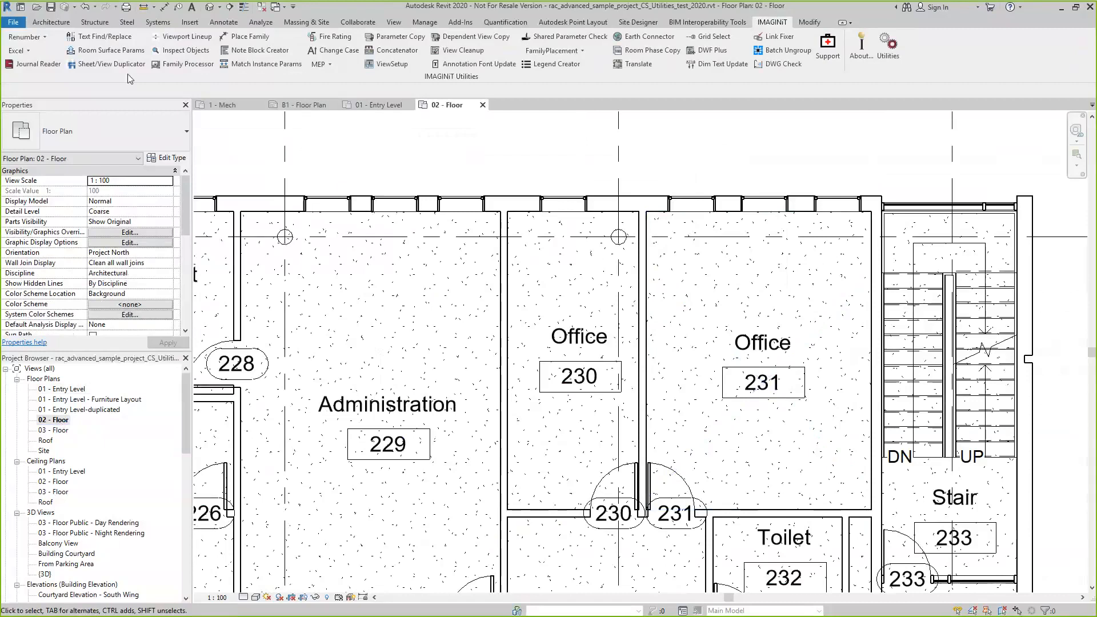
Find "office" in the active 02 - Floor view and replace both room names with a person's first name in possessive form plus "Rooms"
left_click(107, 38)
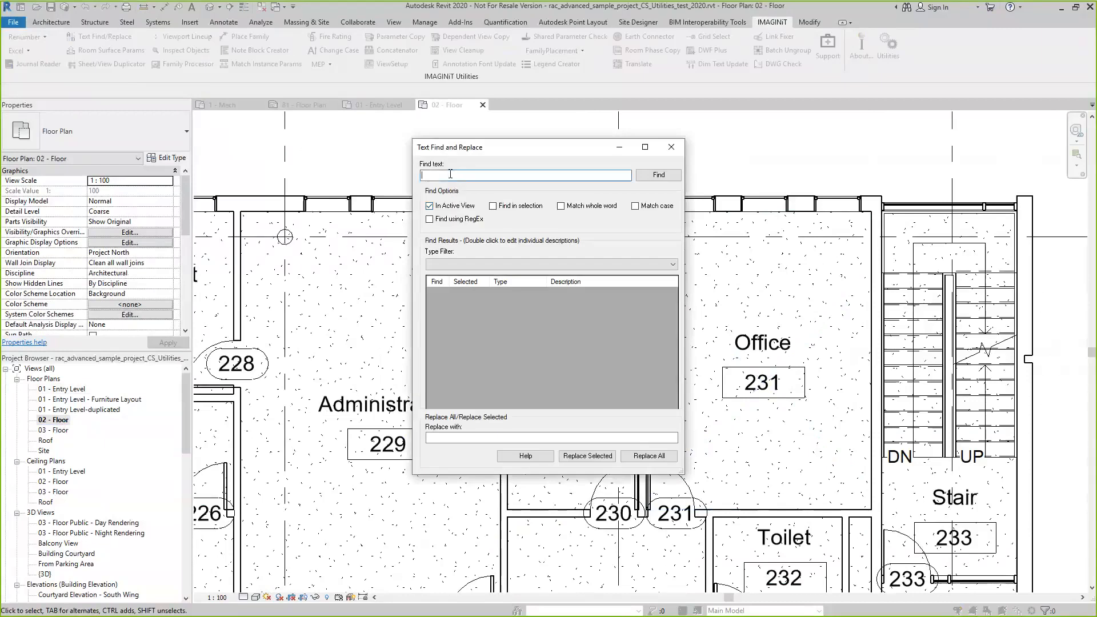
type("office")
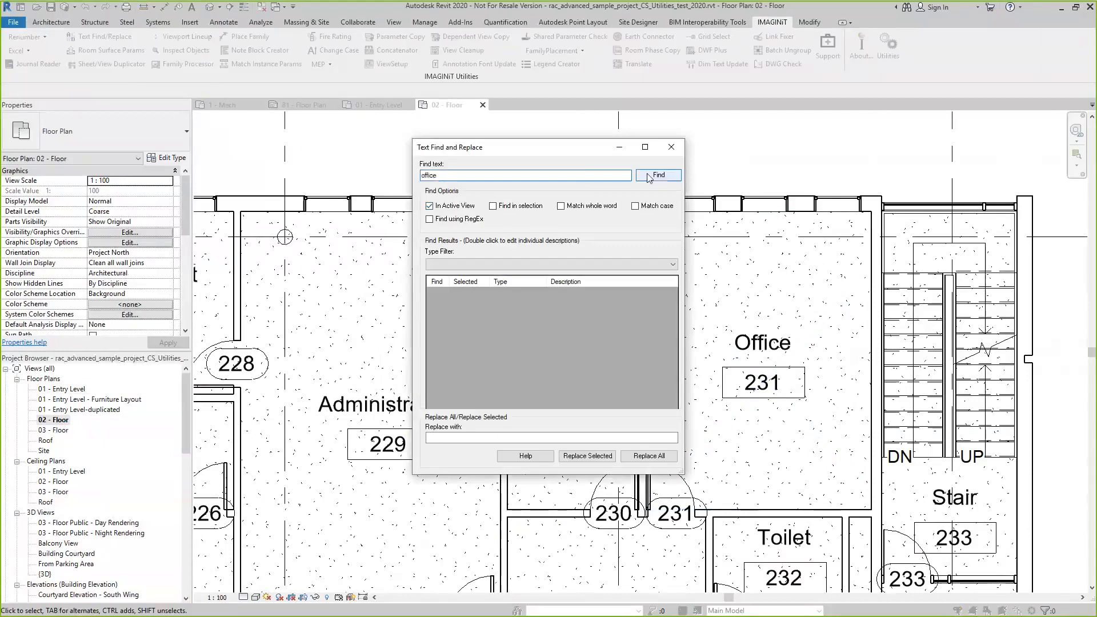
left_click(650, 176)
left_click(460, 438)
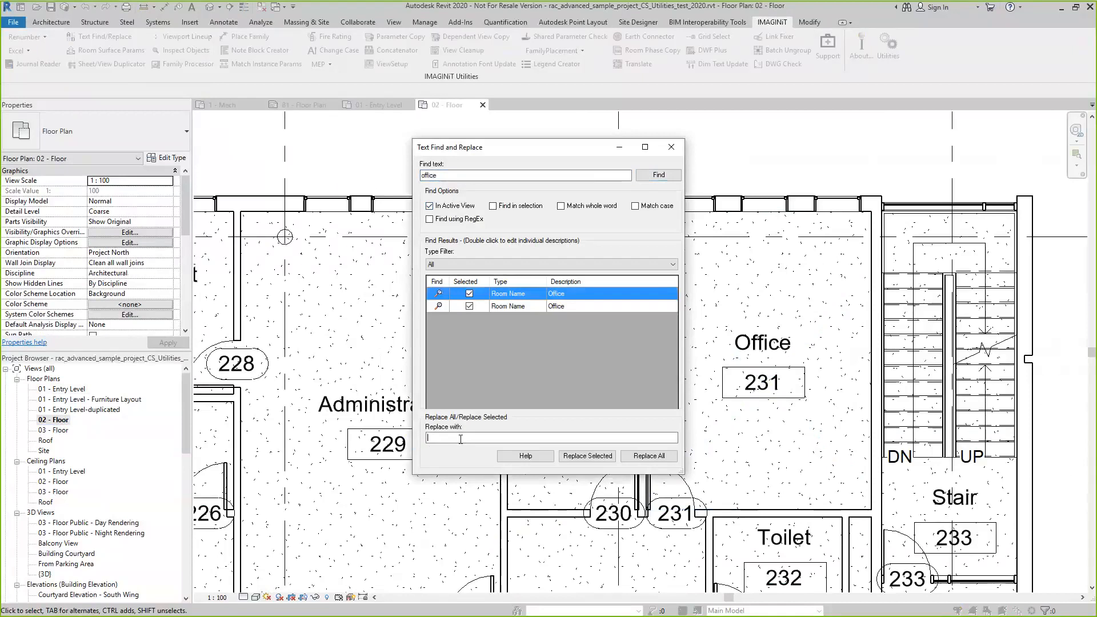
type("Bob's Rooms")
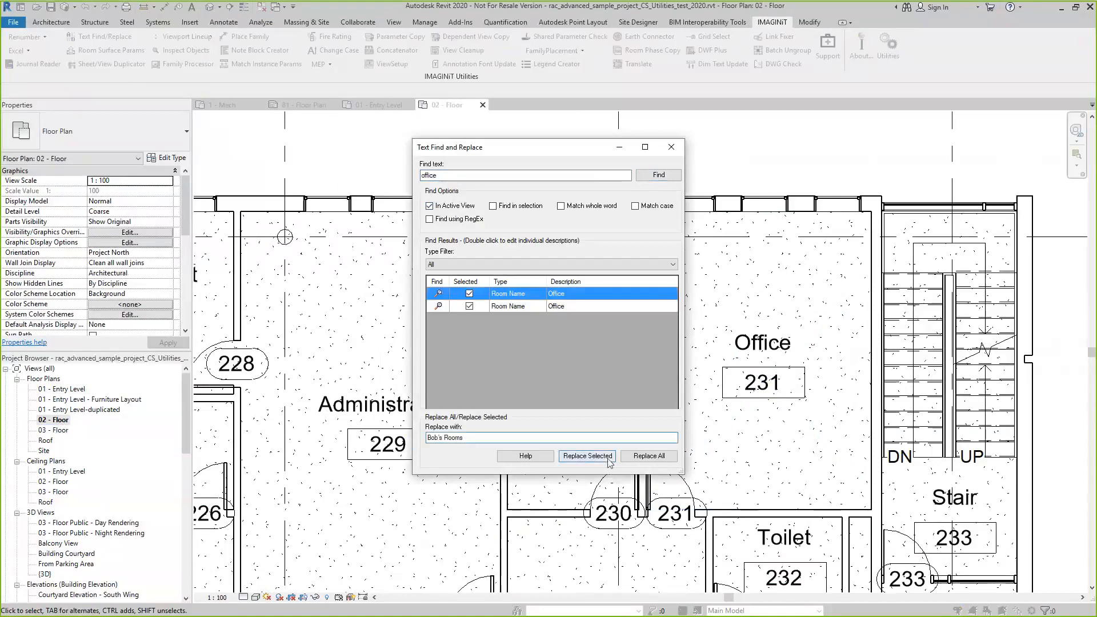
left_click(588, 456)
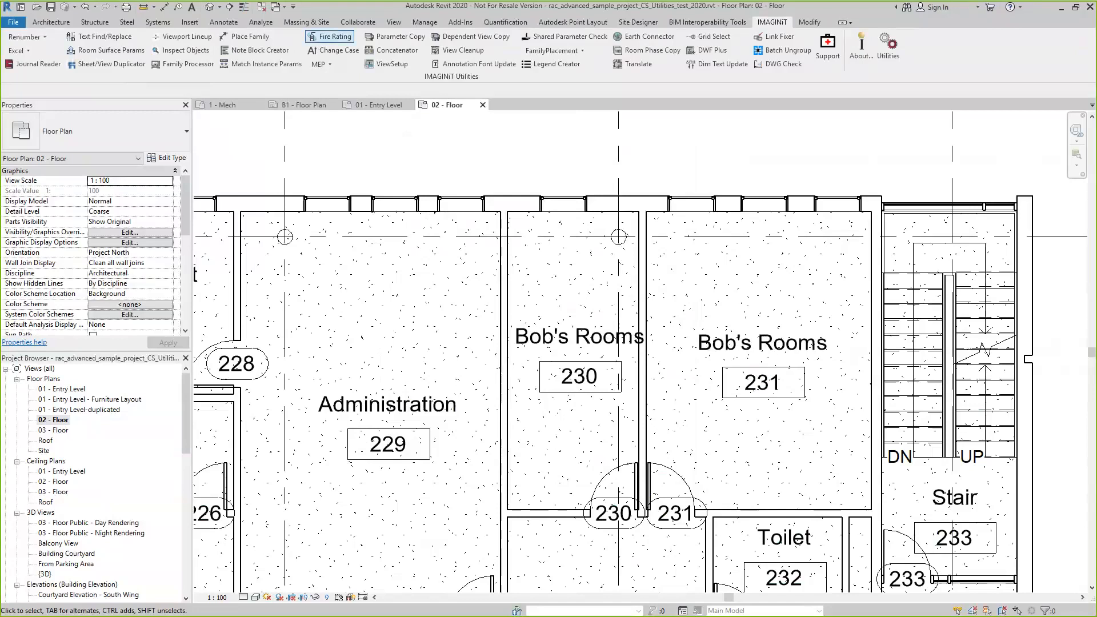
Place a text note reading "hello" above the Administration room tag
left_click(191, 9)
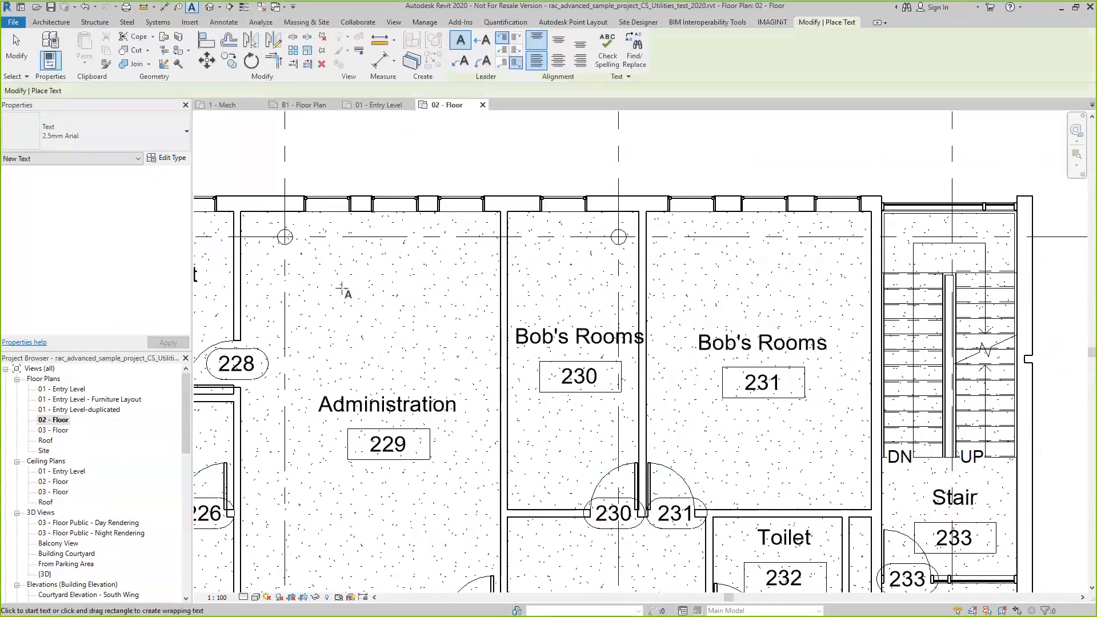
left_click(333, 280)
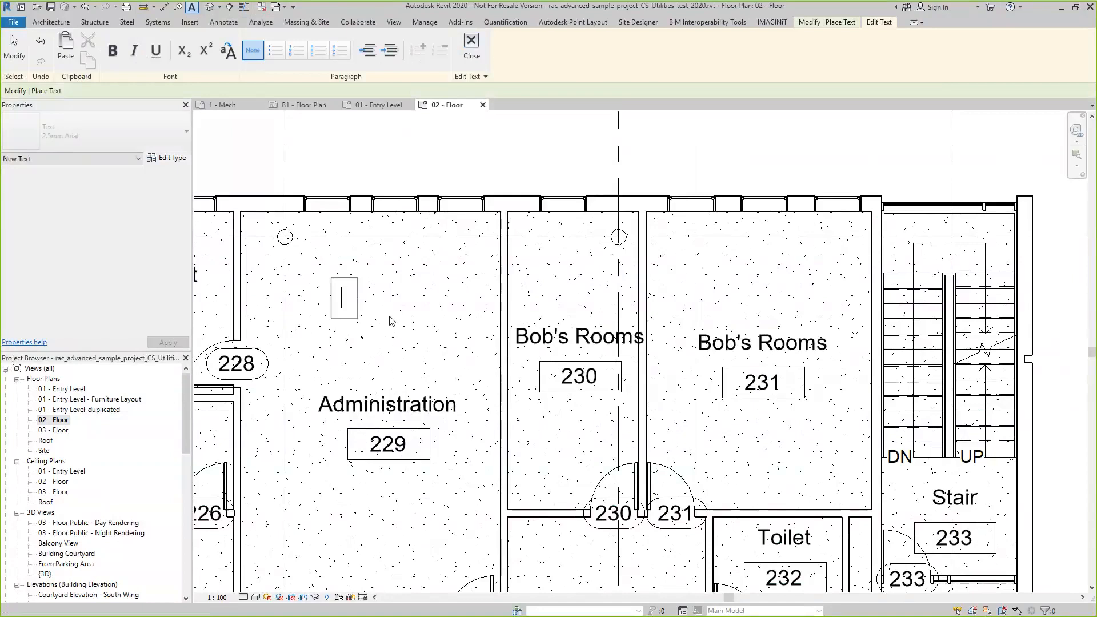
type("hello")
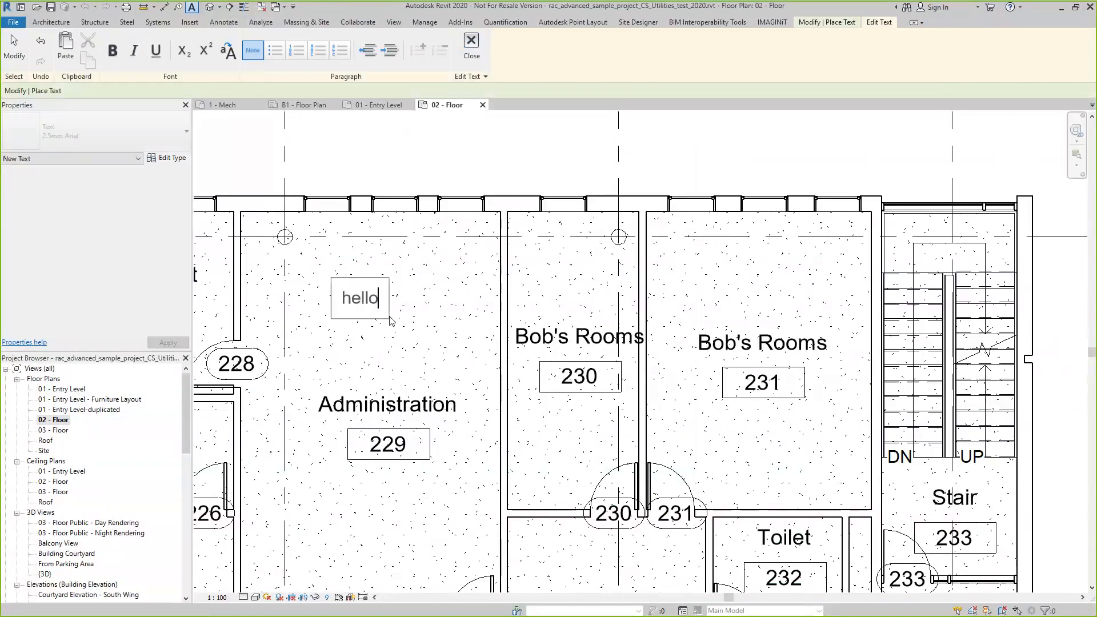
left_click(419, 322)
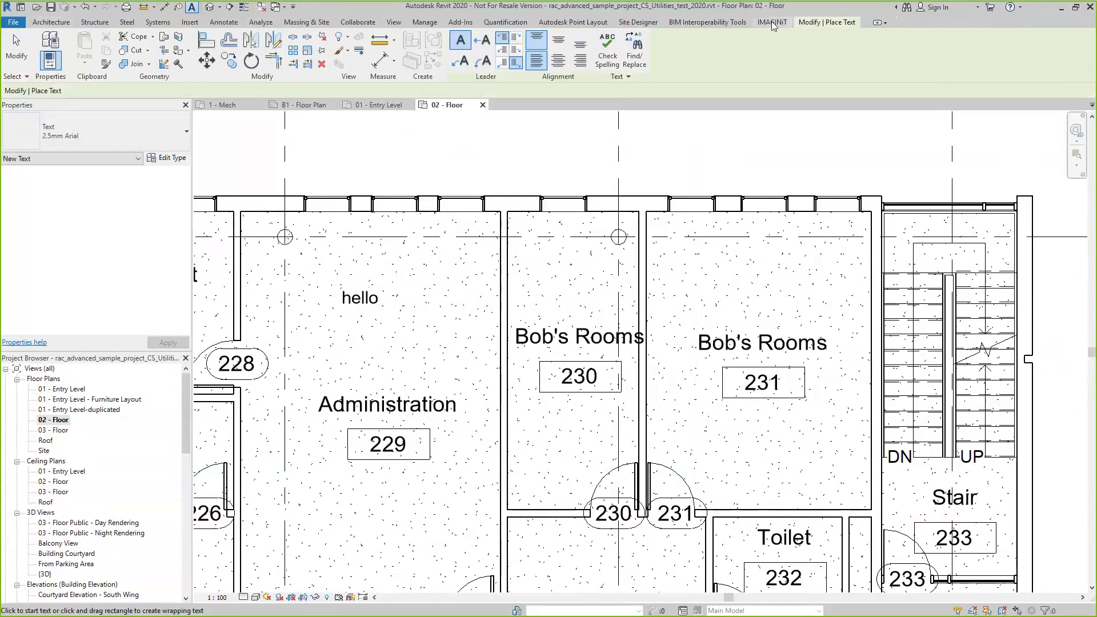
Find "hello" in the active view with Text Find/Replace and replace the note's text with "Good-Bye"
left_click(773, 23)
left_click(99, 36)
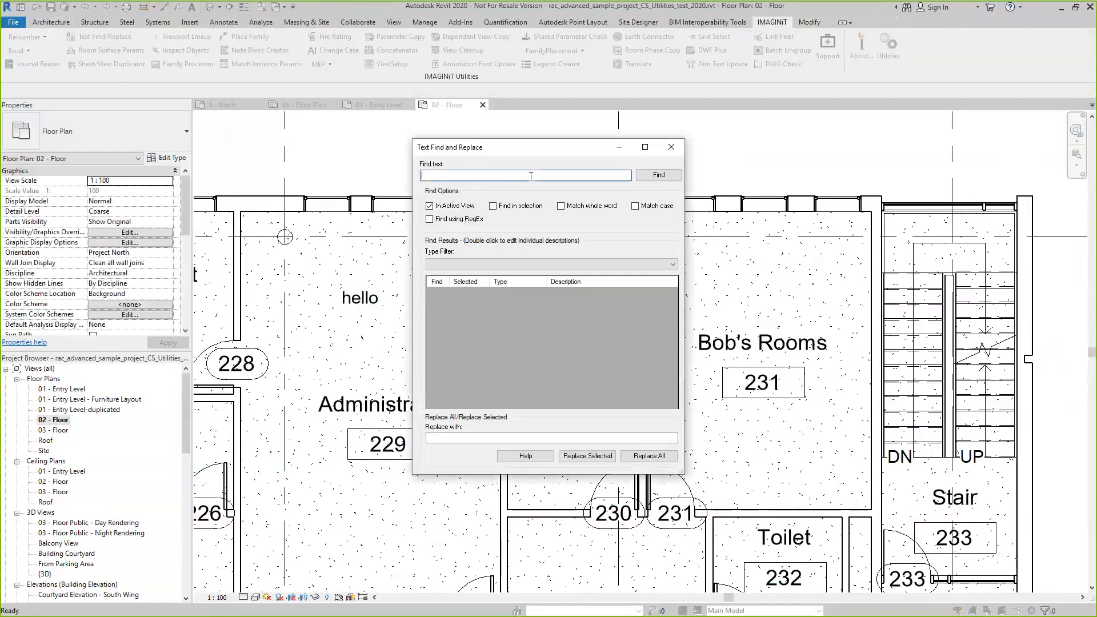
type("hello")
left_click(475, 439)
type("Good")
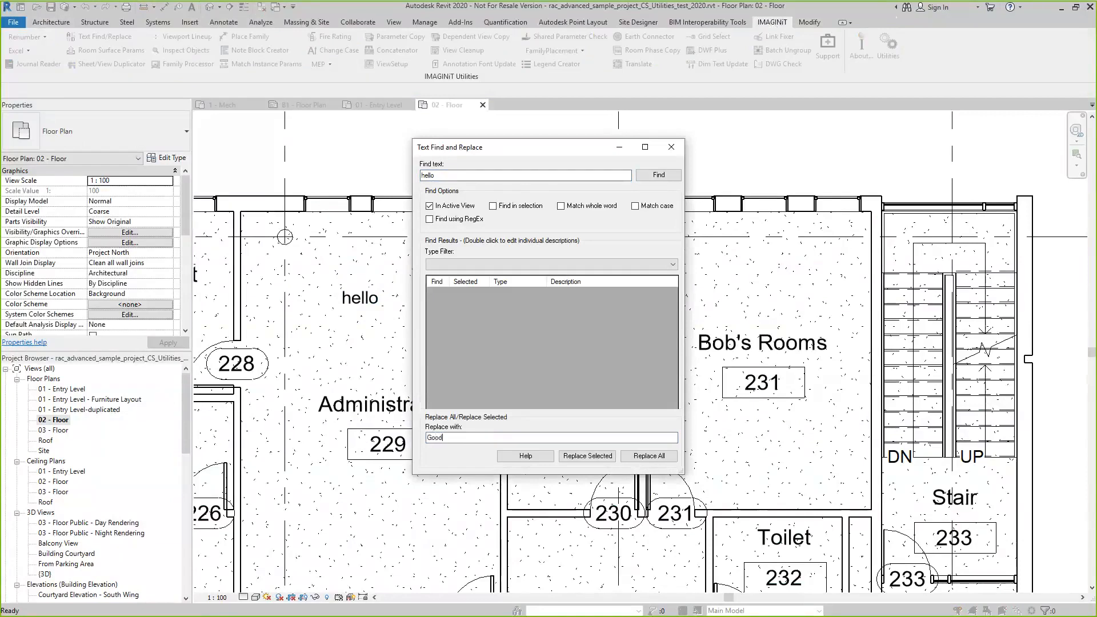
type("-Bye")
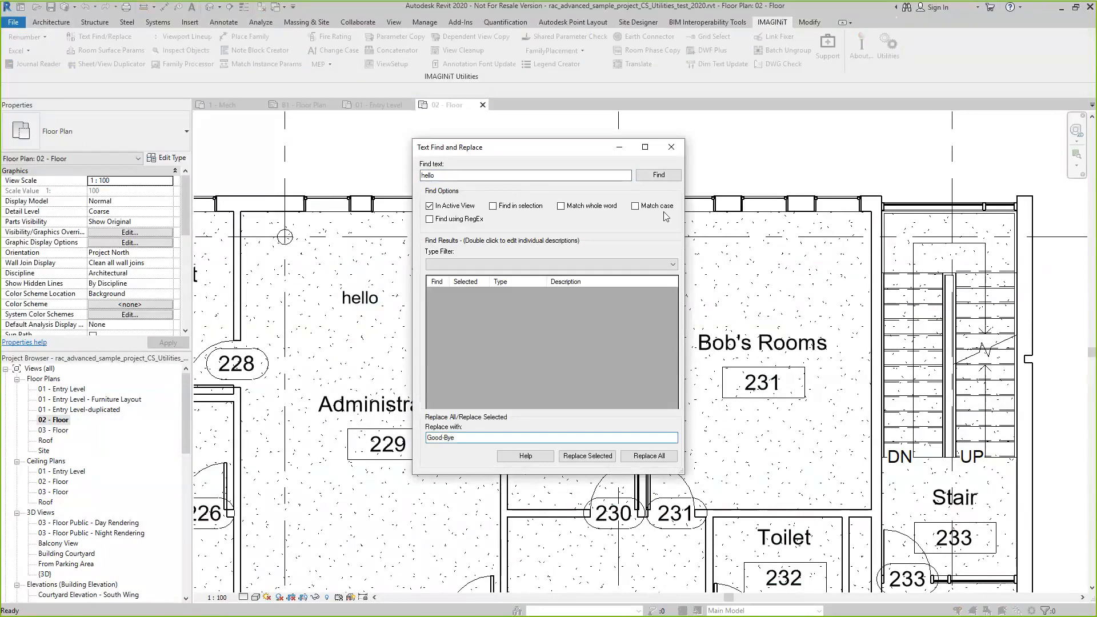
left_click(659, 175)
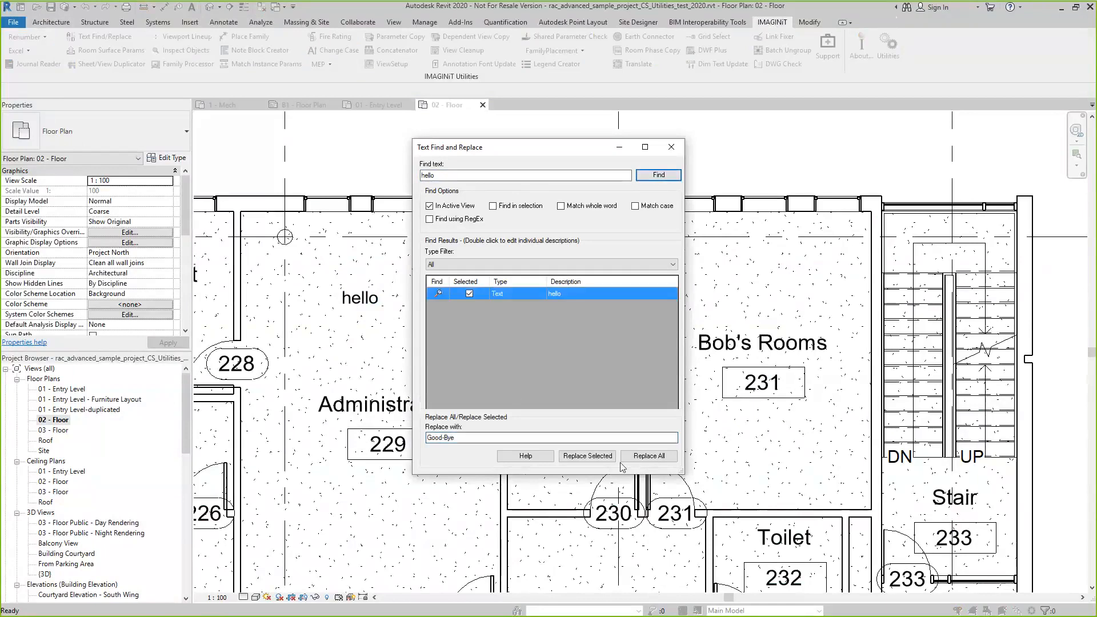
left_click(588, 456)
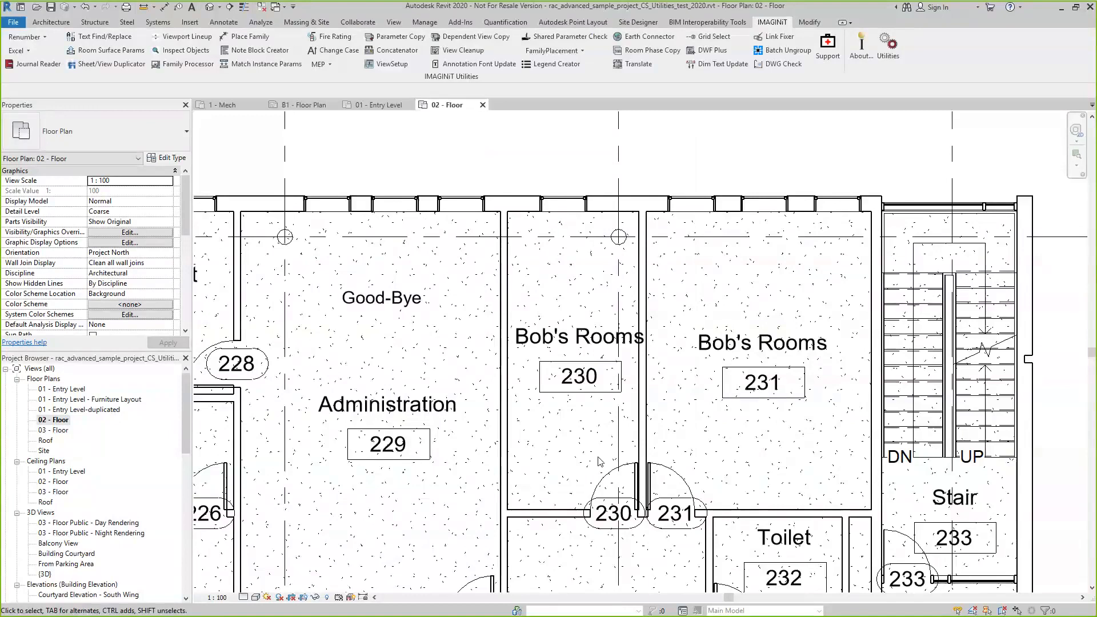
Switch from the 02 - Floor plan to the 01 - Entry Level floor plan
scroll(660, 377, "down", 5)
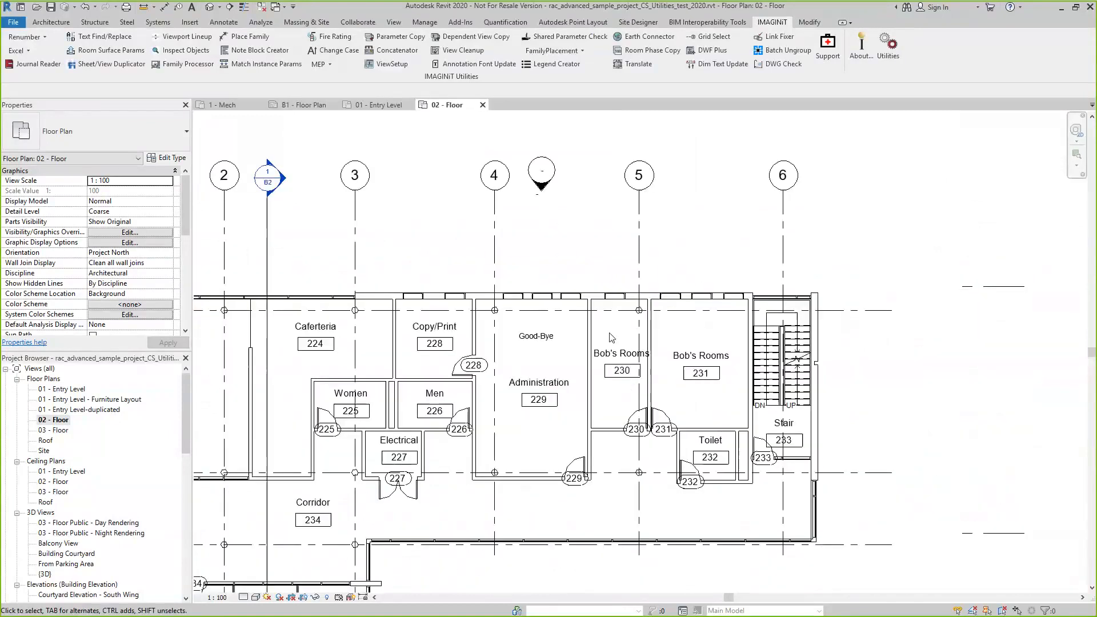
scroll(365, 437, "down", 3)
middle_click_drag(382, 492, 470, 457)
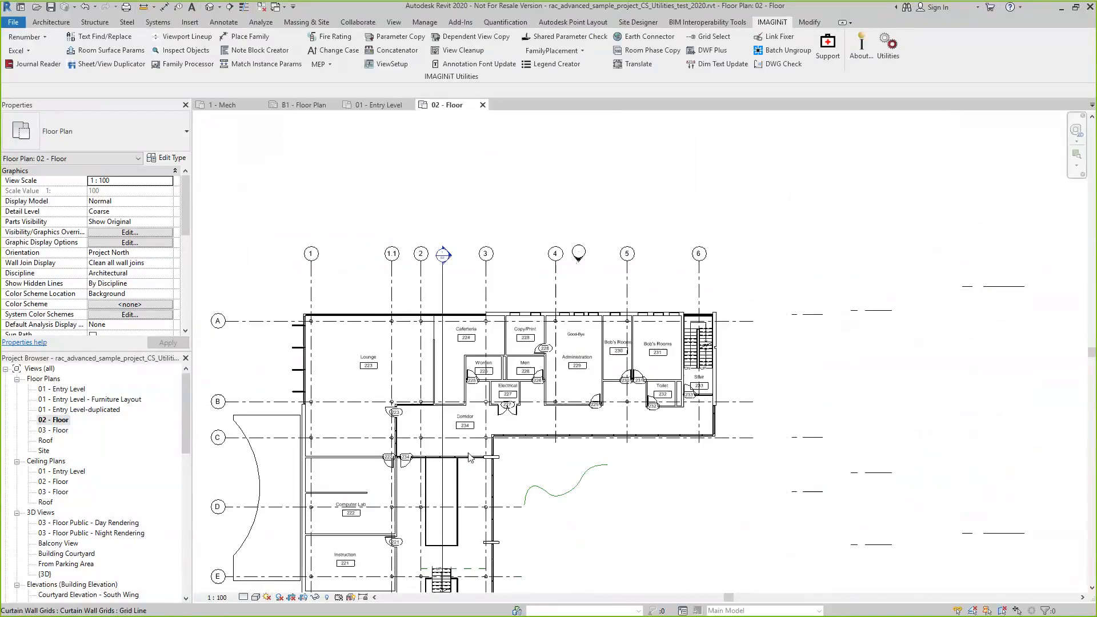
left_click(376, 105)
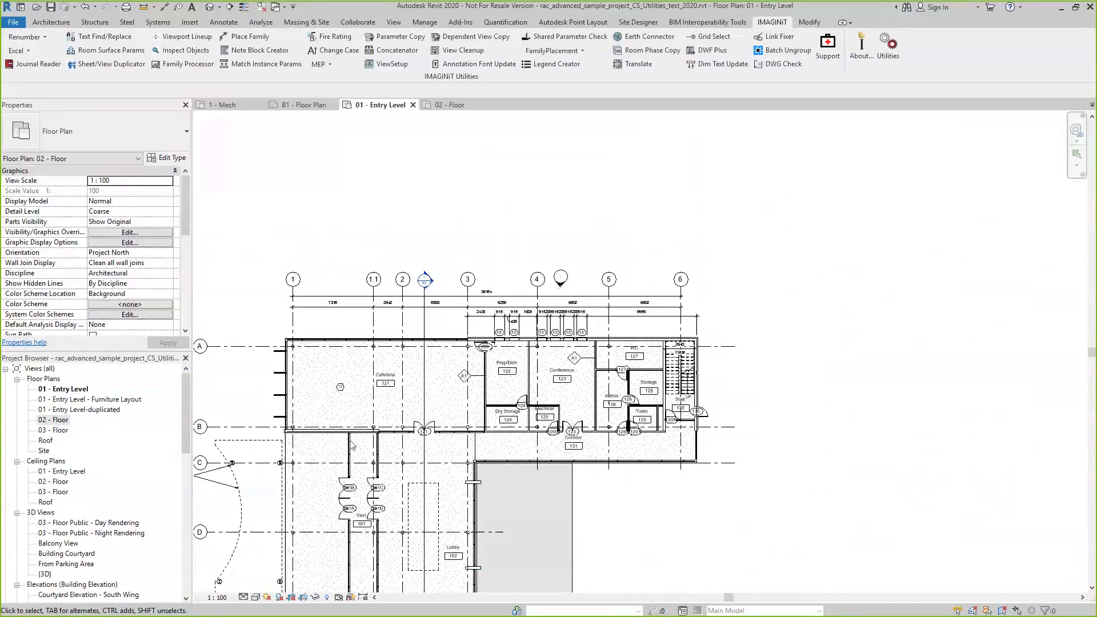
Start the Room Surface Parameter Extractor and review the ceiling, floor, wall, window and door parameter mappings
left_click(127, 53)
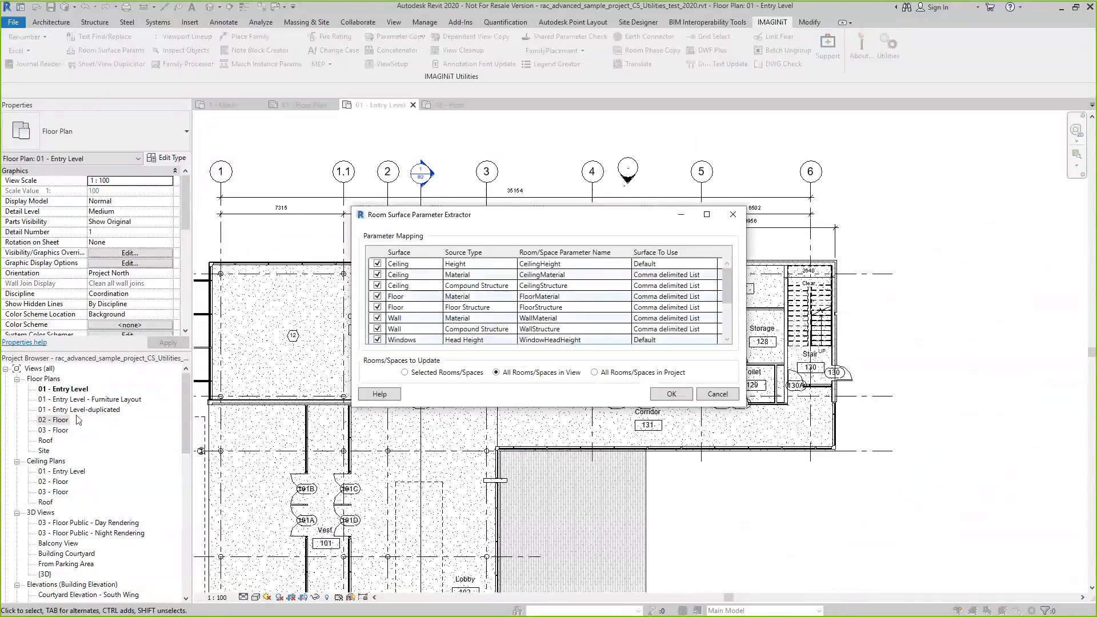
left_click_drag(727, 280, 728, 317)
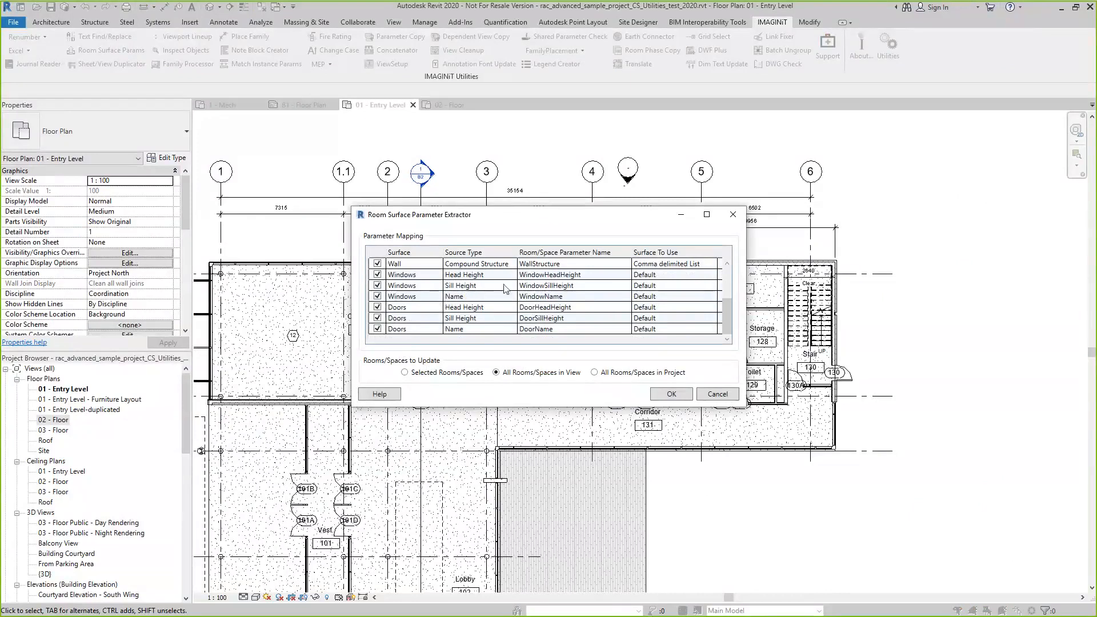
scroll(505, 288, "up", 1)
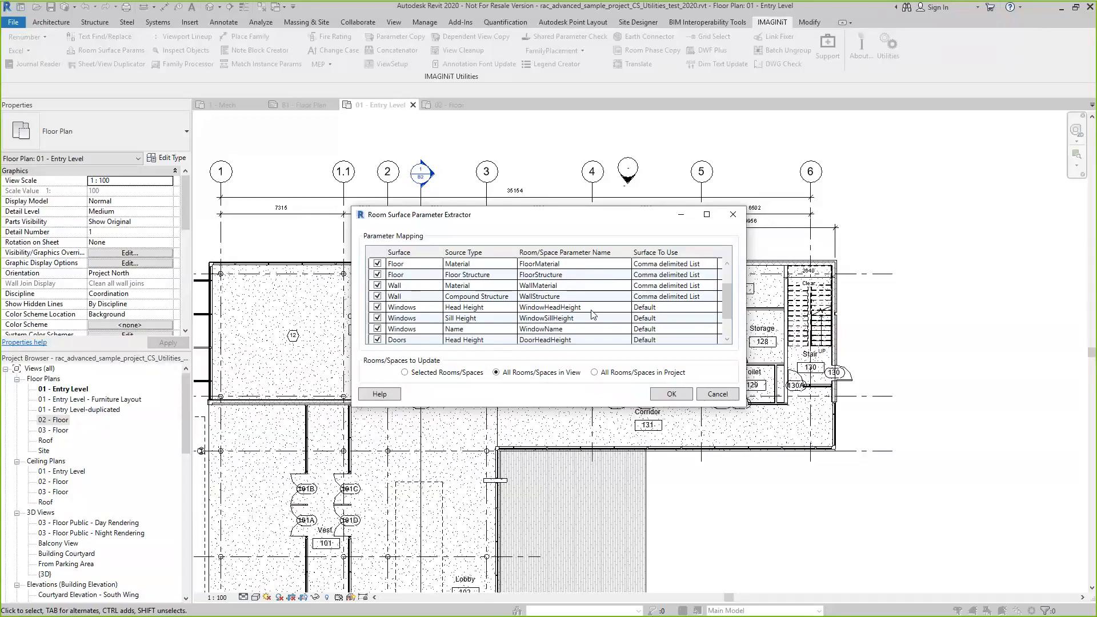
left_click(706, 289)
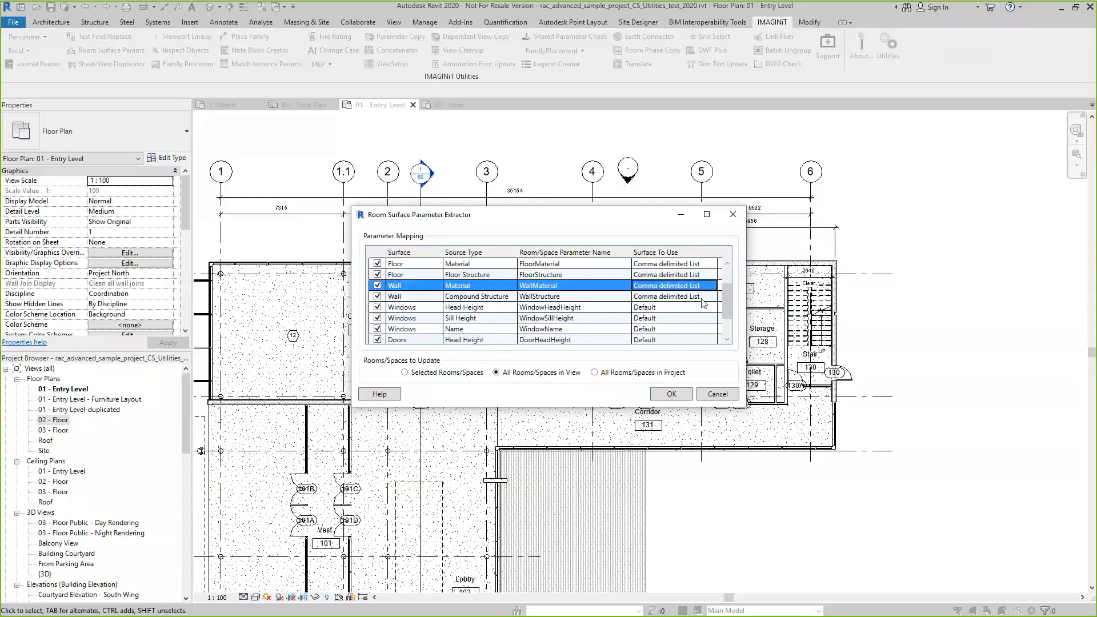
scroll(696, 305, "up", 1)
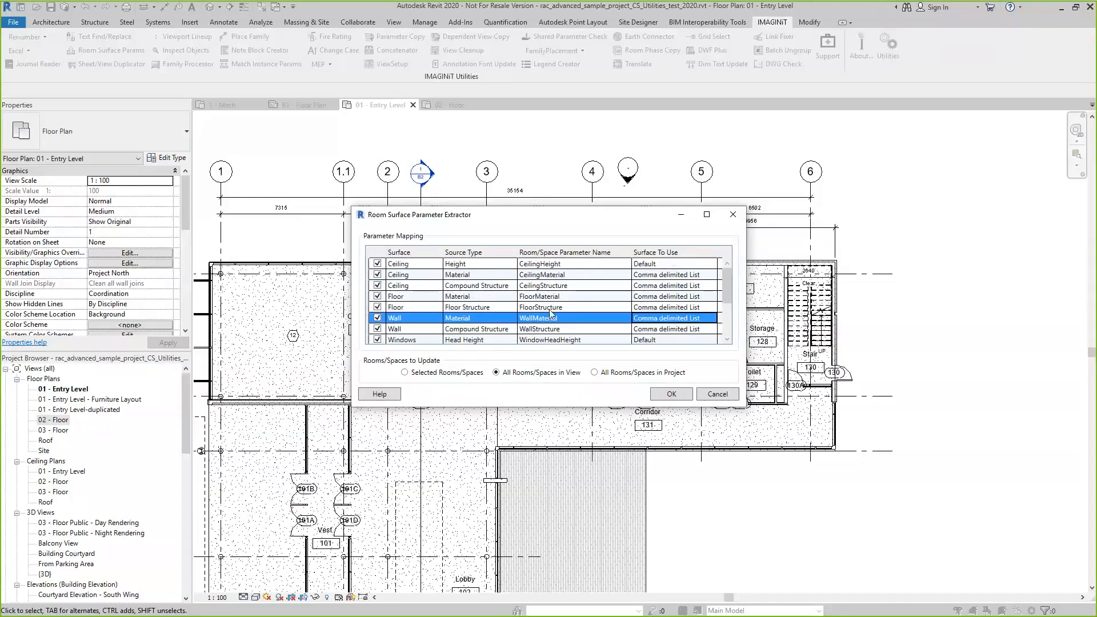
Try First In List as the surface to use for the FloorStructure mapping and cancel the extractor
left_click(569, 309)
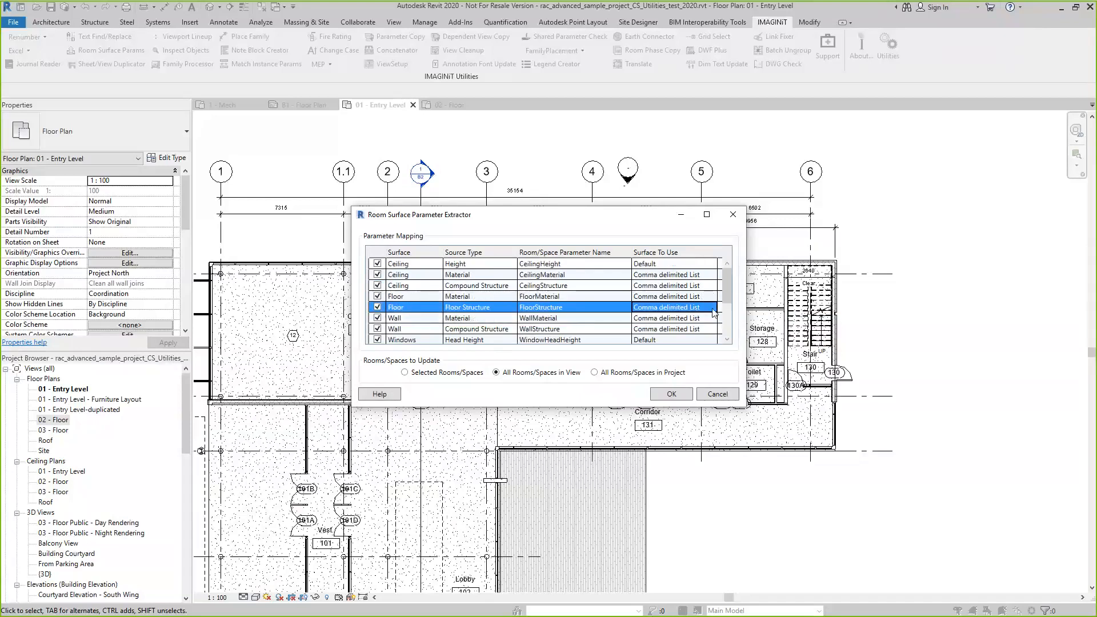
left_click(713, 309)
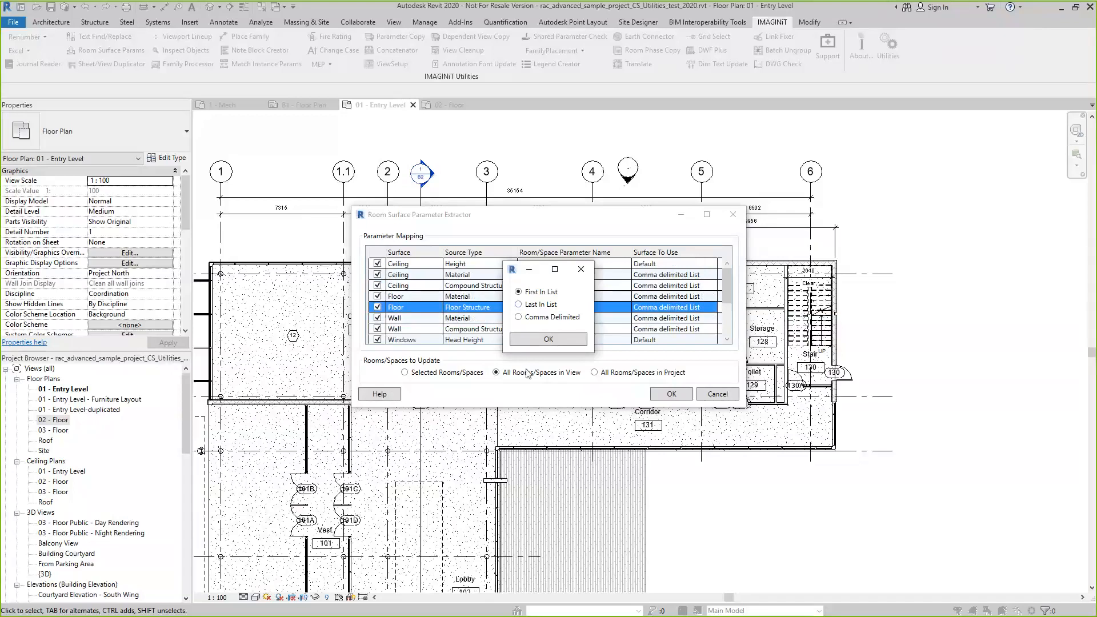
left_click(548, 339)
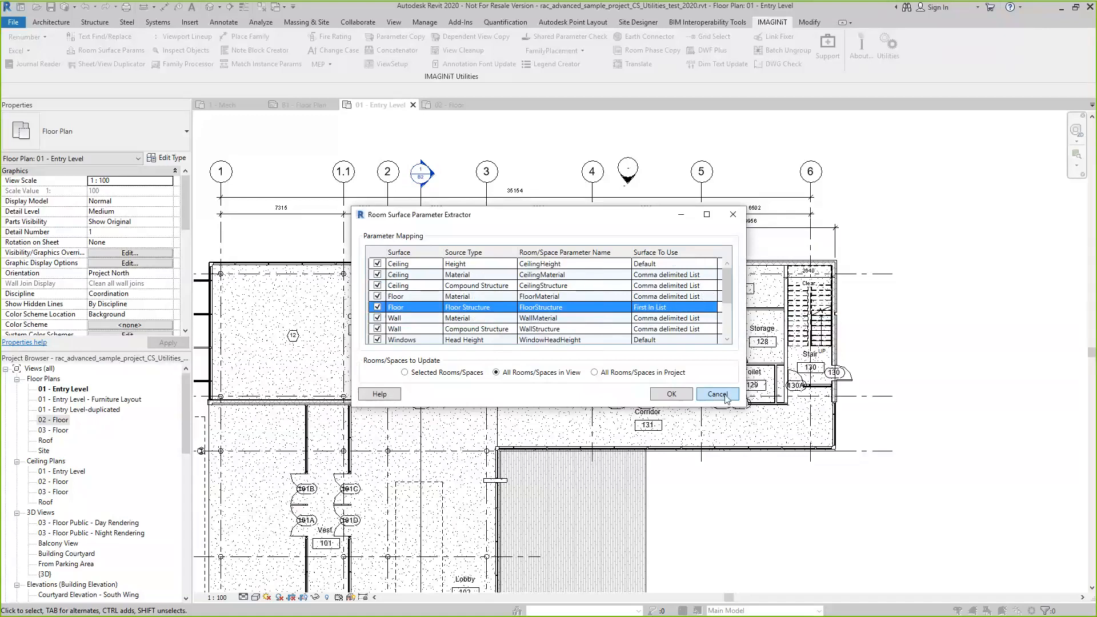
left_click(717, 394)
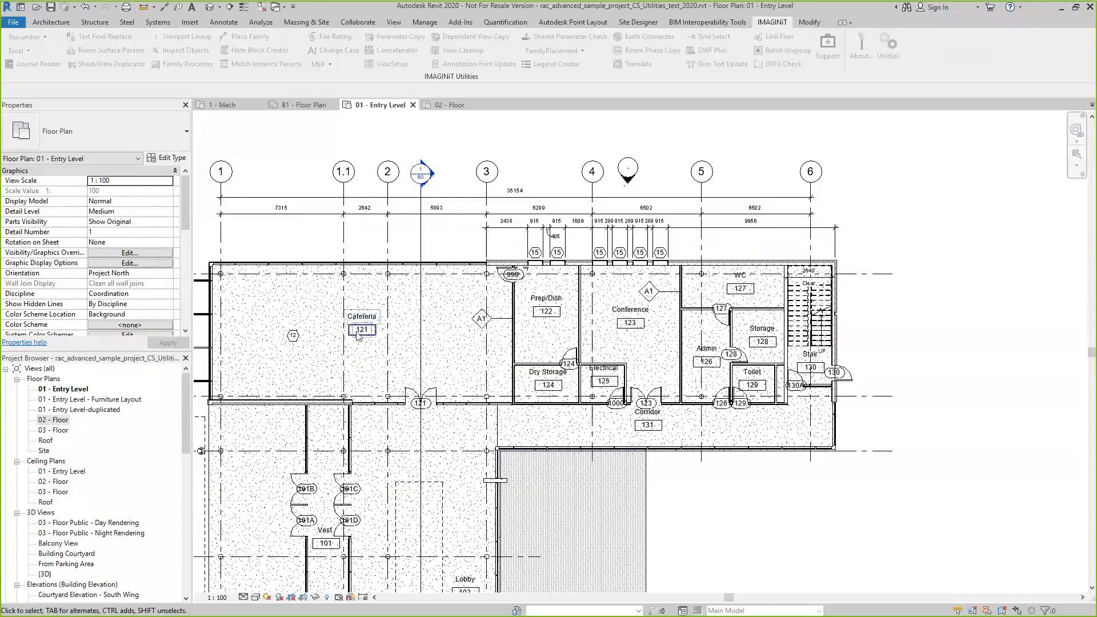
Select the Cafeteria room and check its ceiling, floor, wall, window and door parameters
left_click(228, 340)
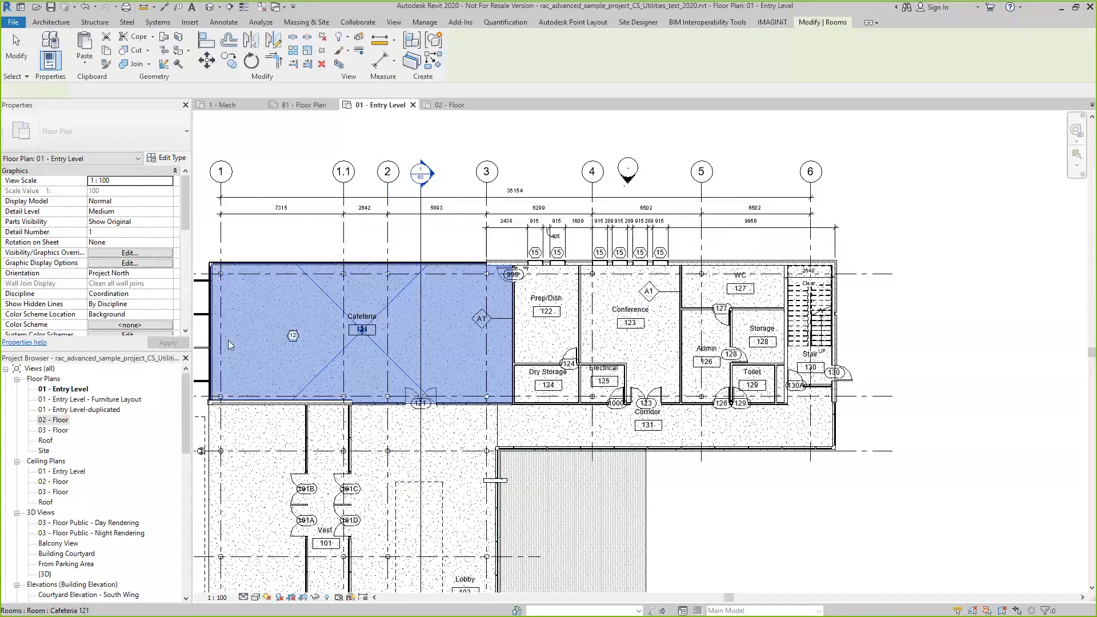
scroll(136, 244, "down", 5)
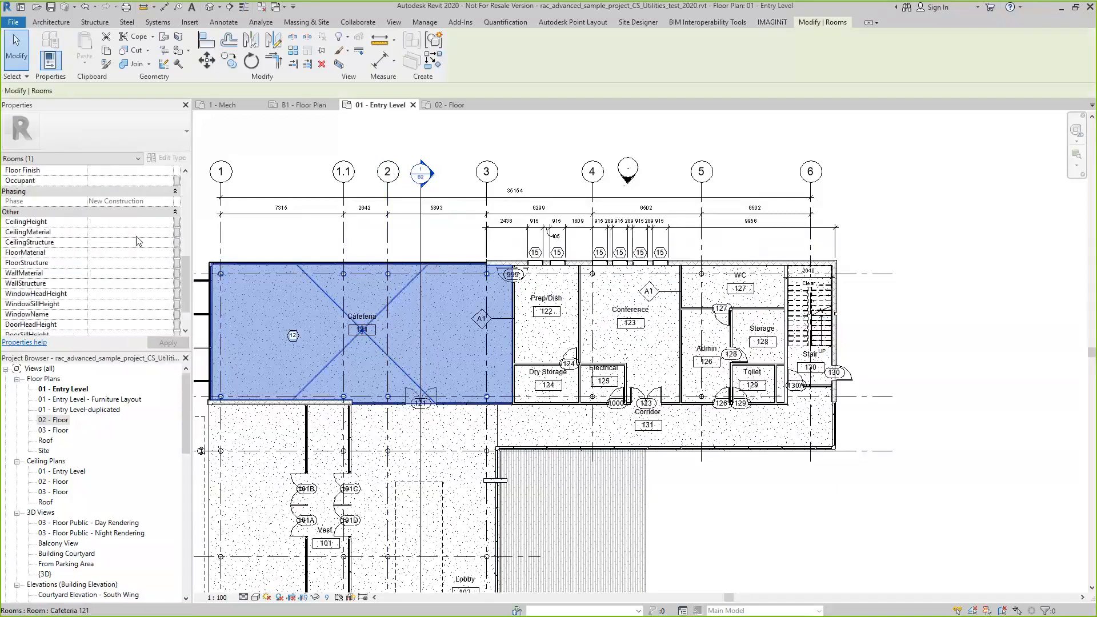
scroll(136, 241, "down", 3)
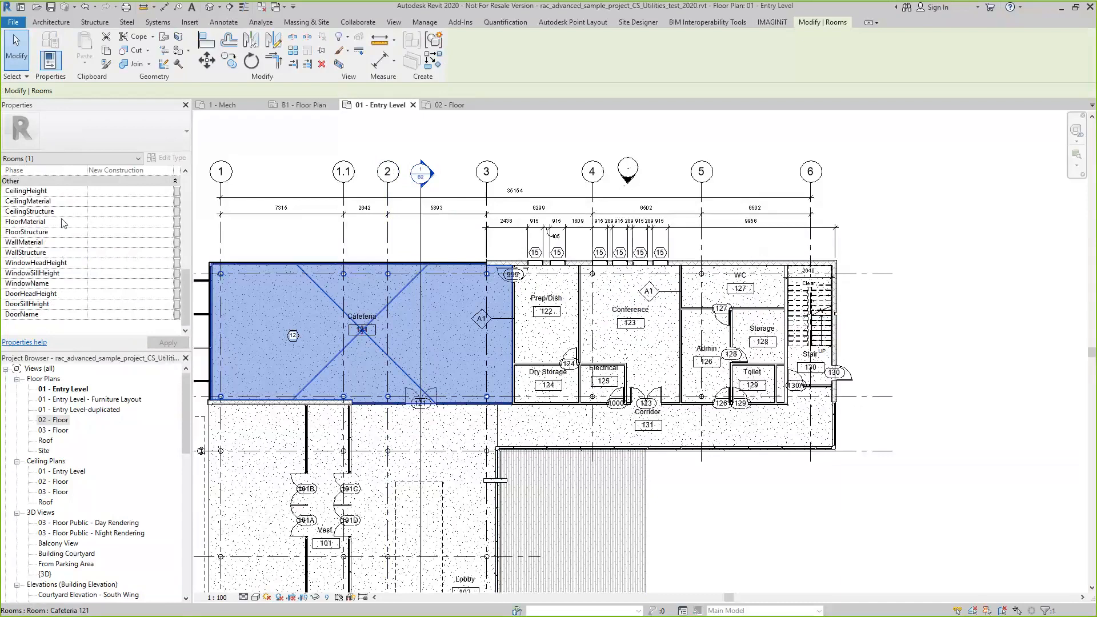
Deselect the Cafeteria and run the Room Surface Parameter Extractor for all rooms and spaces in the view
left_click(803, 474)
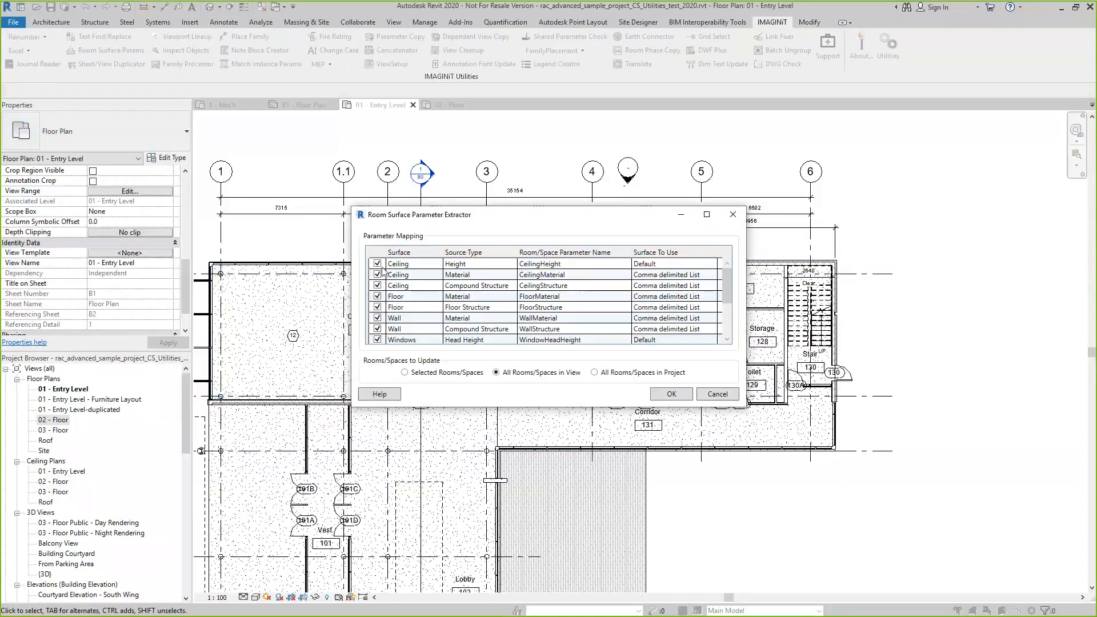
left_click(672, 395)
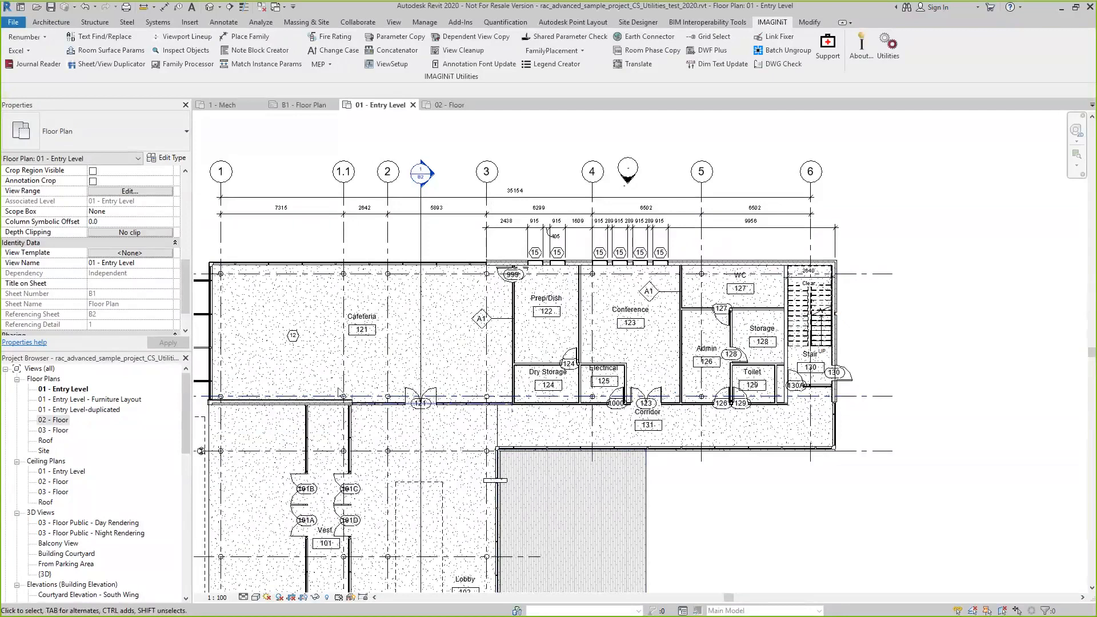
Select the Conference room, review its extracted surface, window and door parameters, and clear the selection
scroll(339, 392, "up", 1)
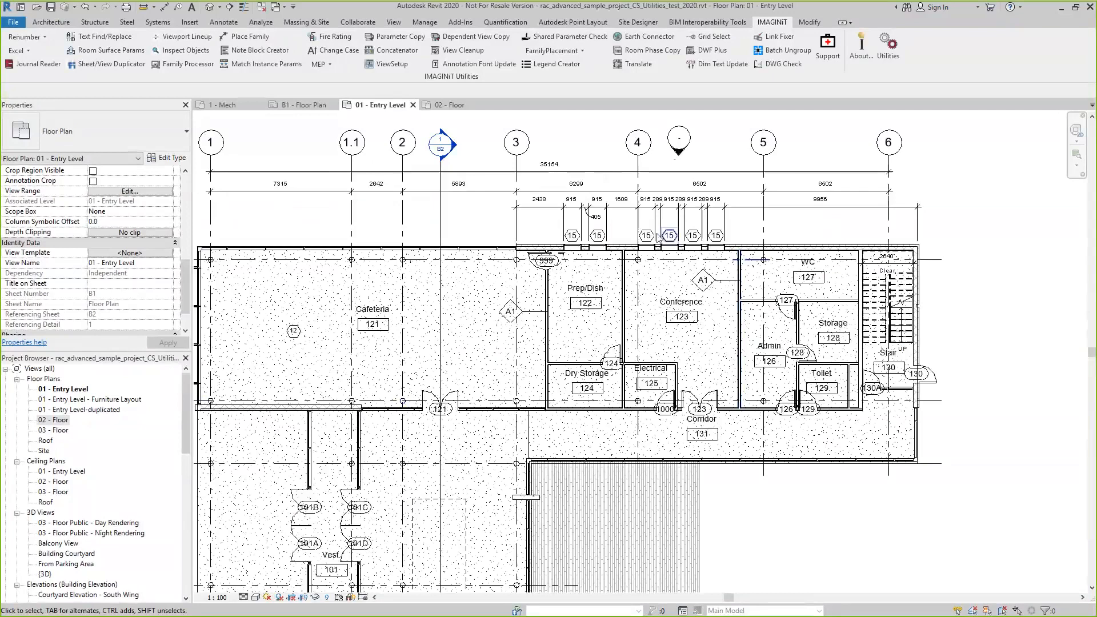
left_click(709, 330)
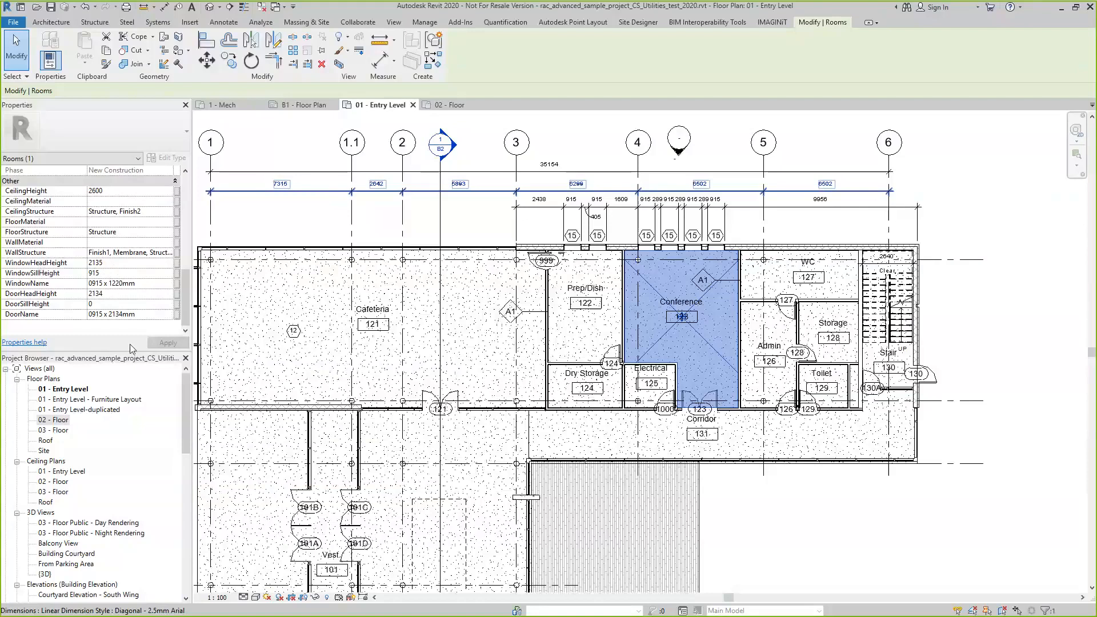
key("Escape")
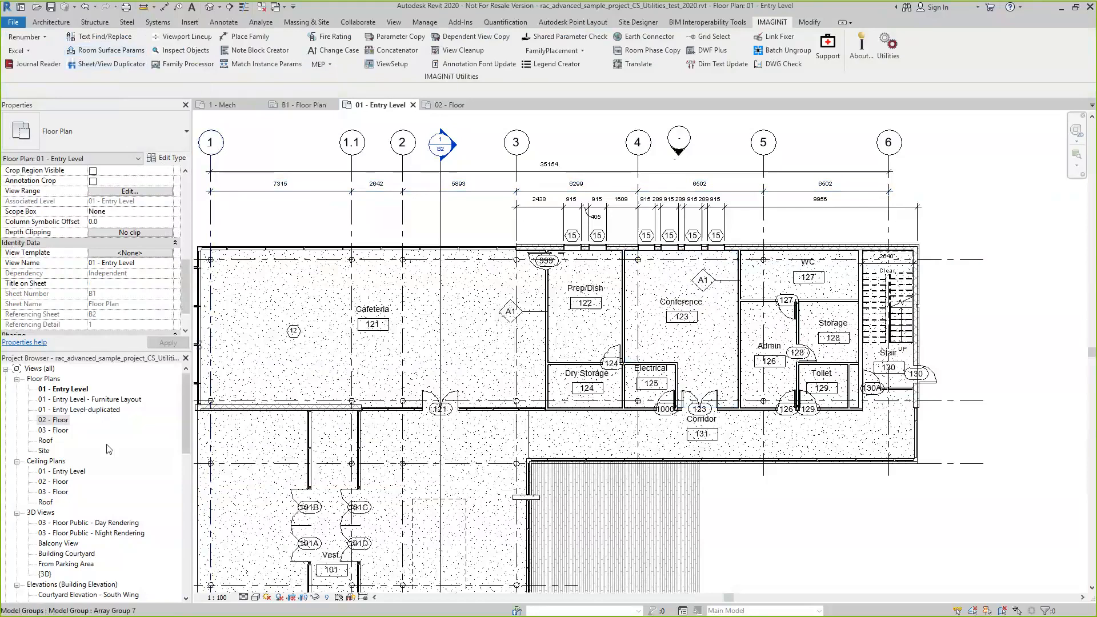
Open the B1 - Floor Plan sheet and fit it in view for the Sheet/View Duplicator
scroll(108, 449, "down", 15)
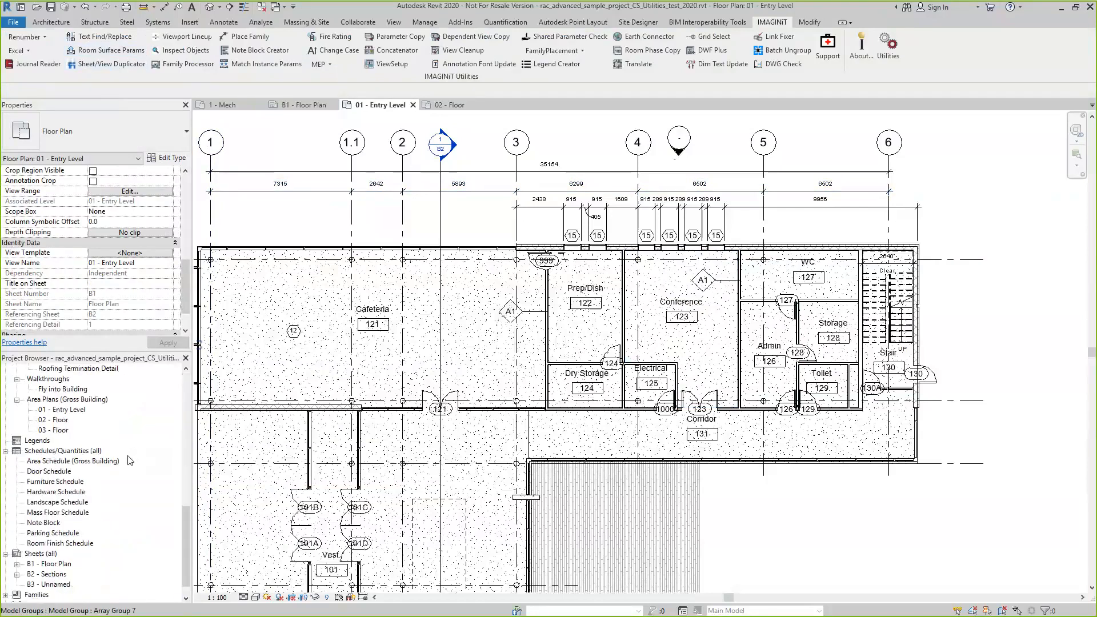
scroll(133, 468, "down", 2)
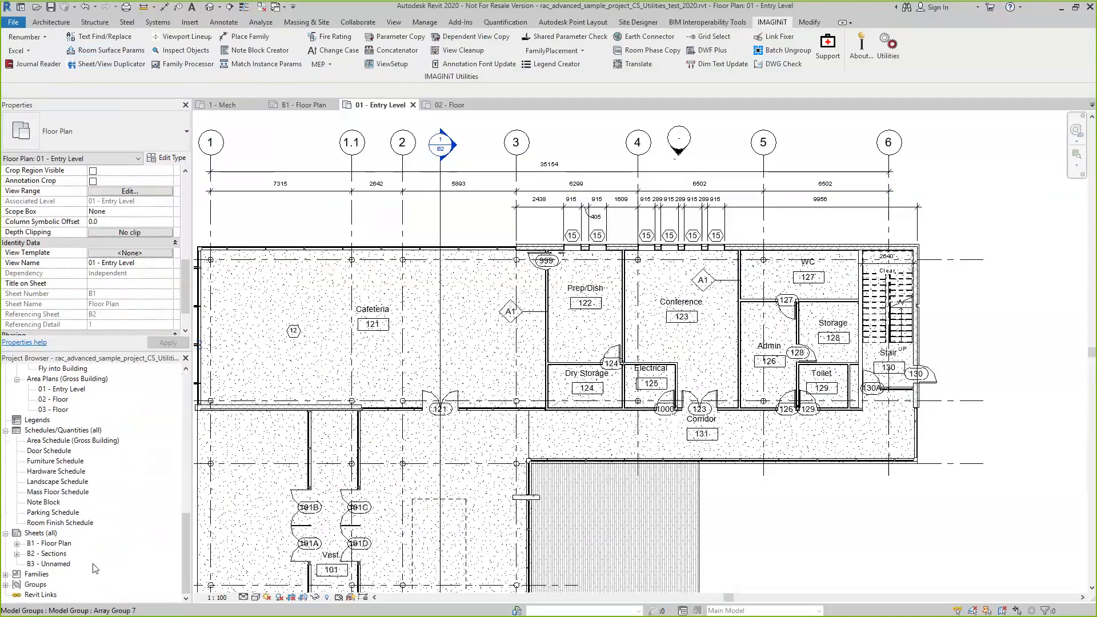
left_click(112, 64)
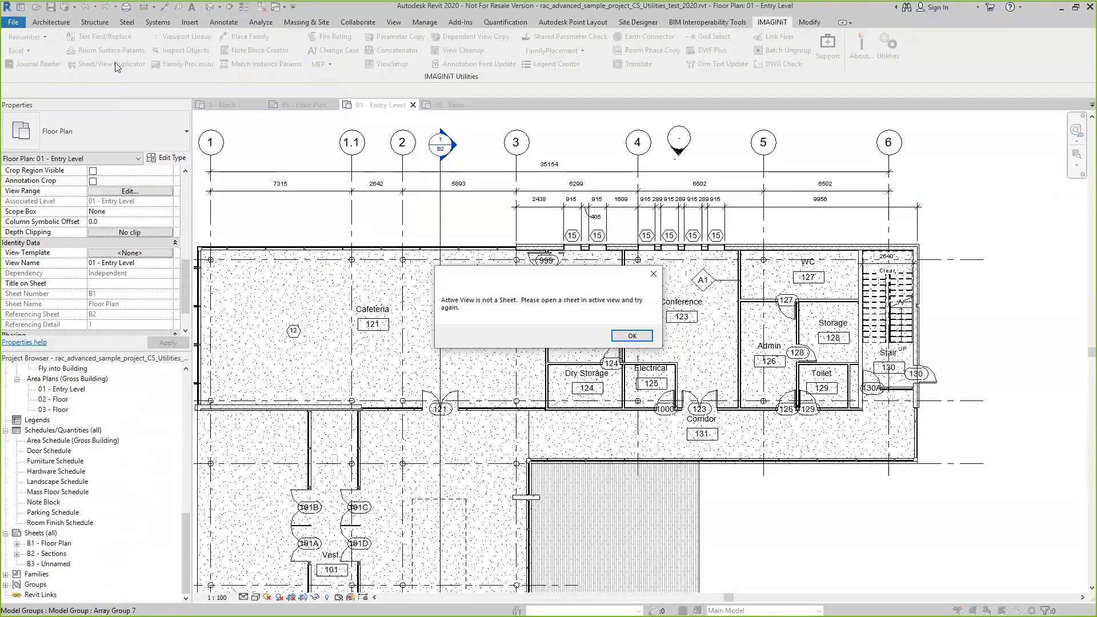
left_click(633, 336)
double_click(52, 544)
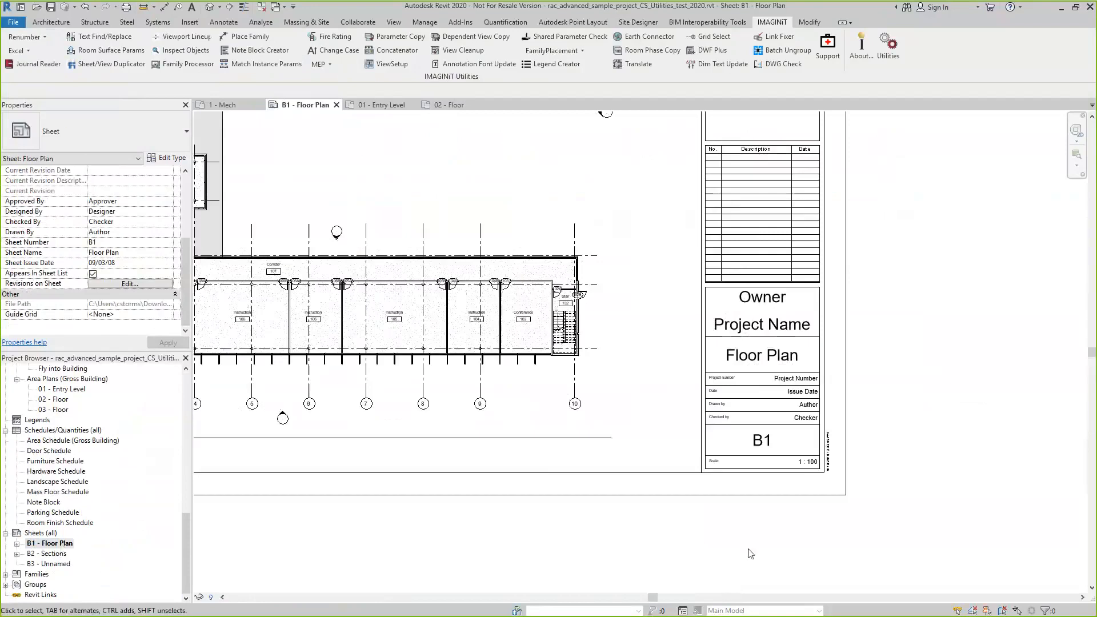
middle_click_drag(749, 550, 748, 549)
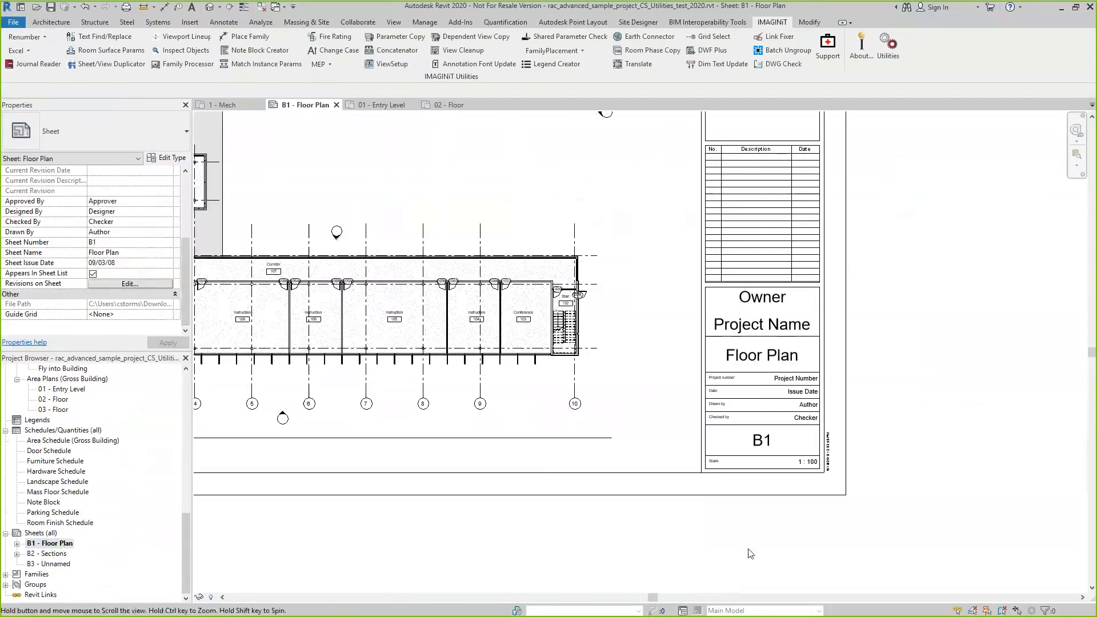
middle_click(749, 550)
Duplicate the B1 - Floor Plan sheet as sheet number D1 named Demo Plan, leaving out its viewport
left_click(104, 67)
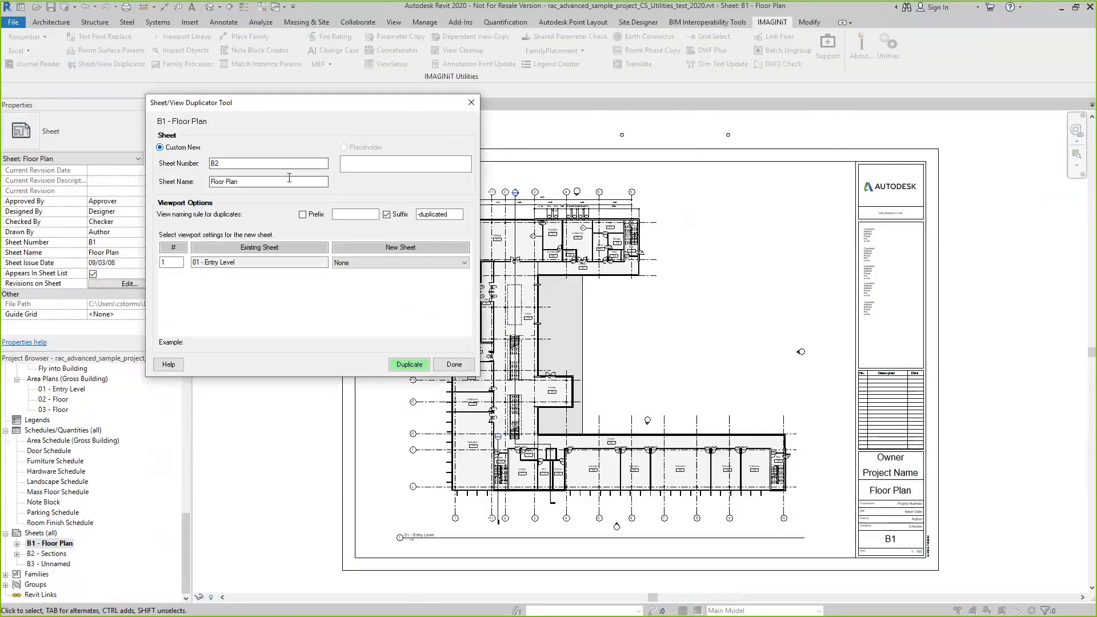
left_click_drag(235, 164, 202, 166)
type("D2")
left_click_drag(246, 181, 200, 184)
type("Demo Pla")
left_click(410, 365)
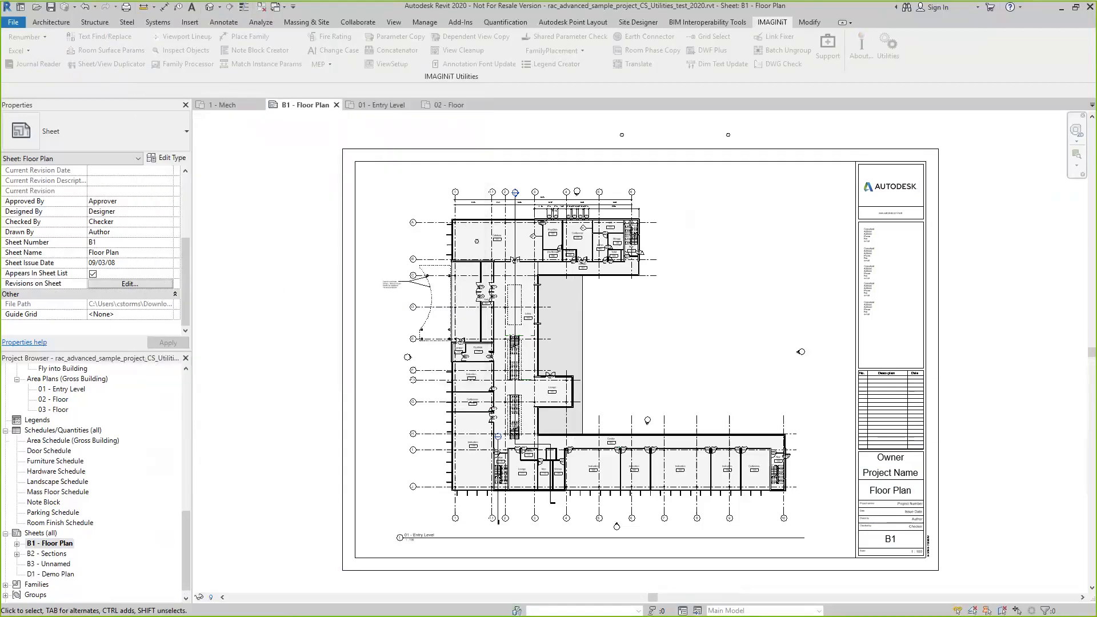
Check the new D1 - Demo Plan sheet and return to the B1 - Floor Plan sheet
double_click(54, 575)
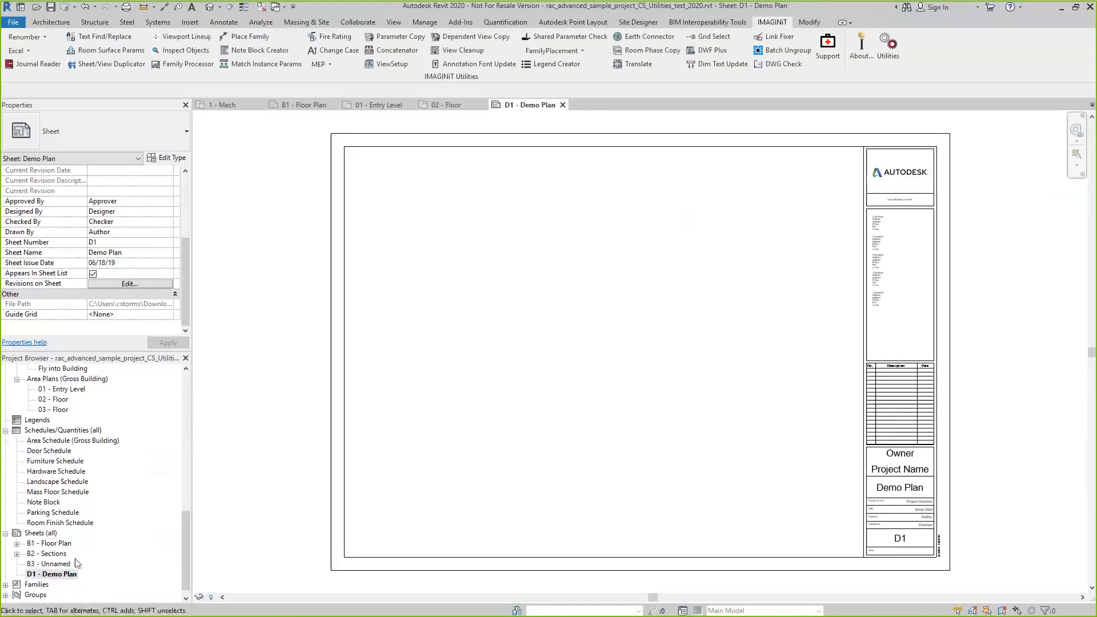
left_click(56, 544)
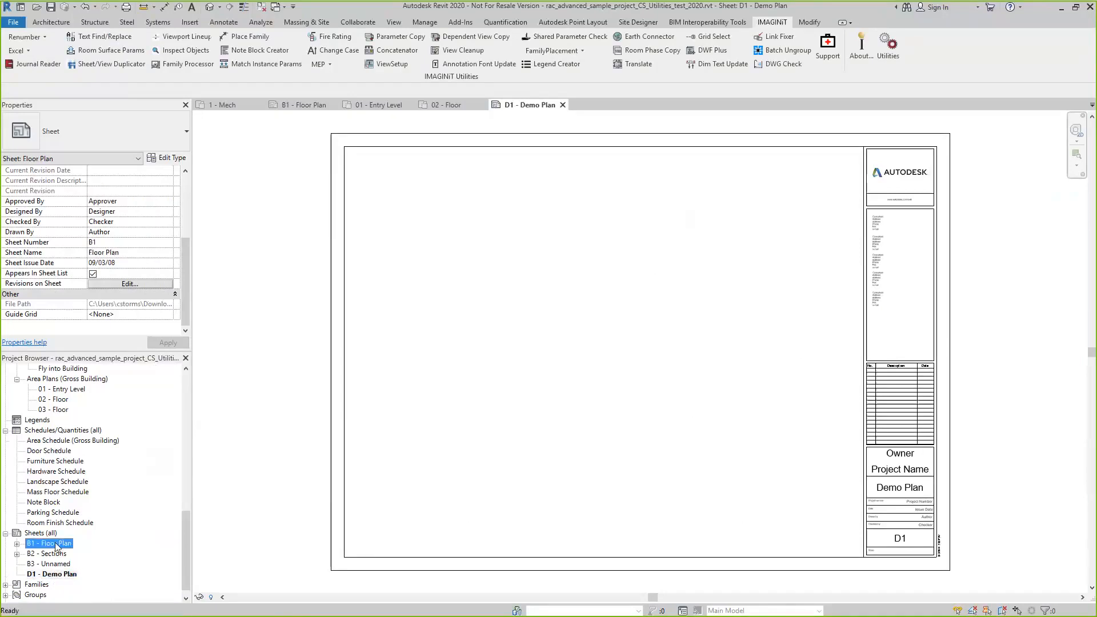
double_click(56, 544)
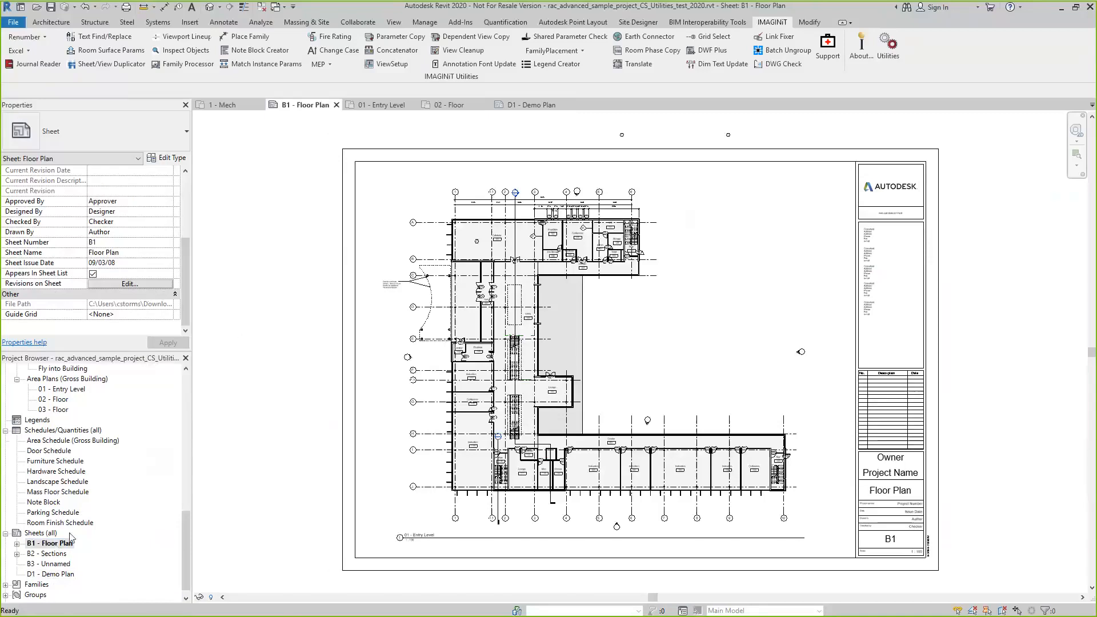
Start another duplicate of the B1 sheet with sheet number F1 and sheet name Furniture Plan
left_click(132, 70)
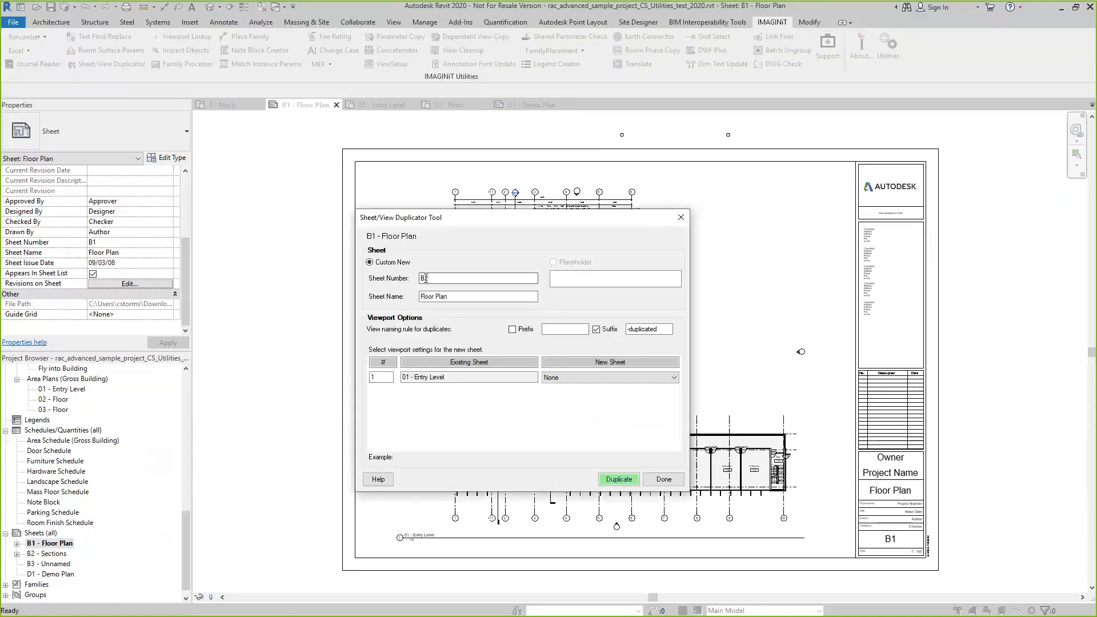
left_click(424, 279)
key("BackSpace")
type("F")
left_click_drag(434, 298, 388, 300)
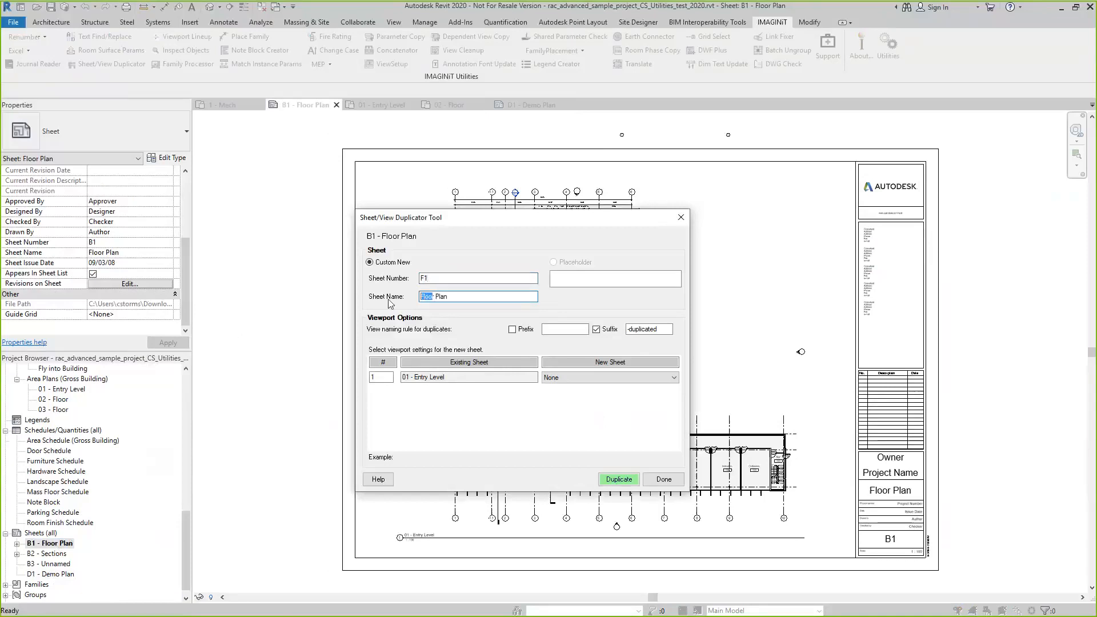
type("Furniture")
key("Delete")
Have the duplicated views named with the prefix "CS -" instead of the suffix
left_click(512, 330)
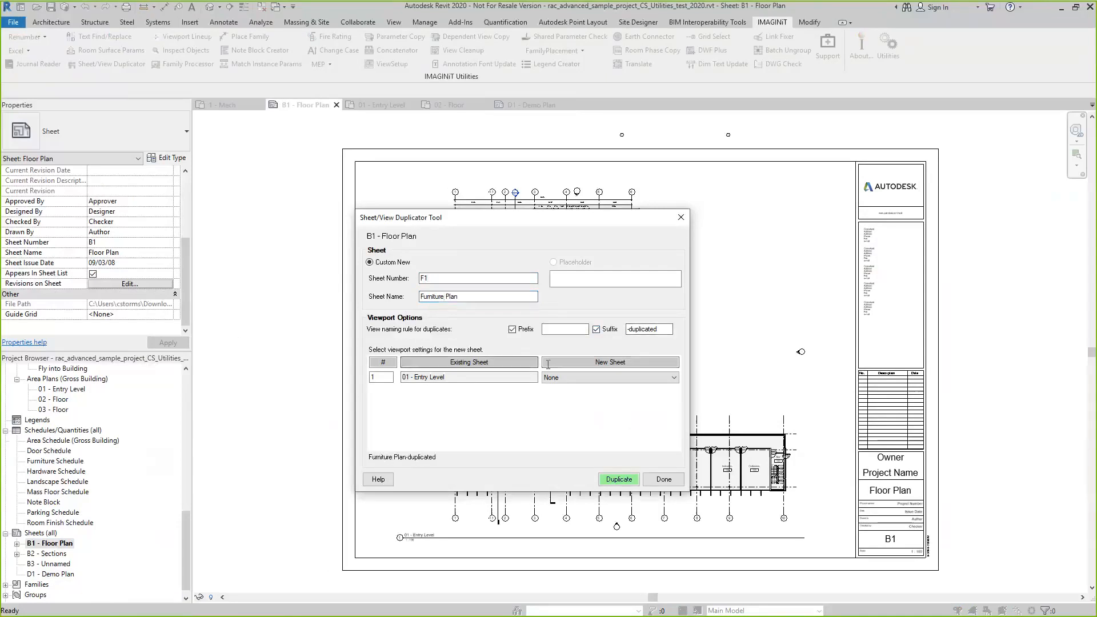
left_click(596, 329)
left_click(550, 330)
type("CS")
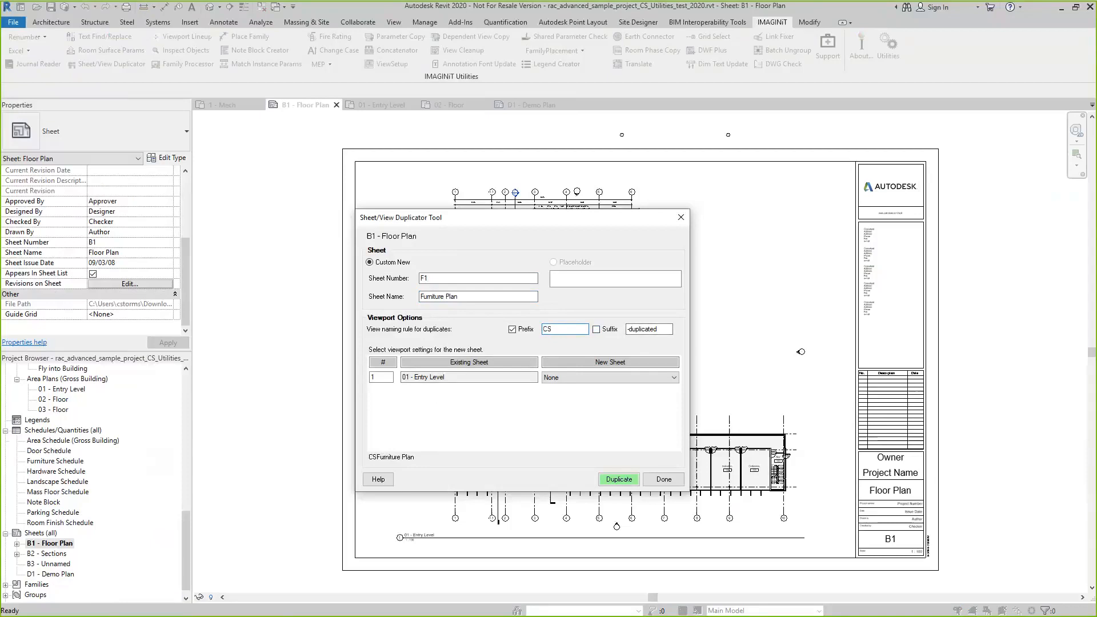
type(" -")
Set the 01 - Entry Level viewport to Duplicate View for the new sheet and run the duplication
left_click(674, 380)
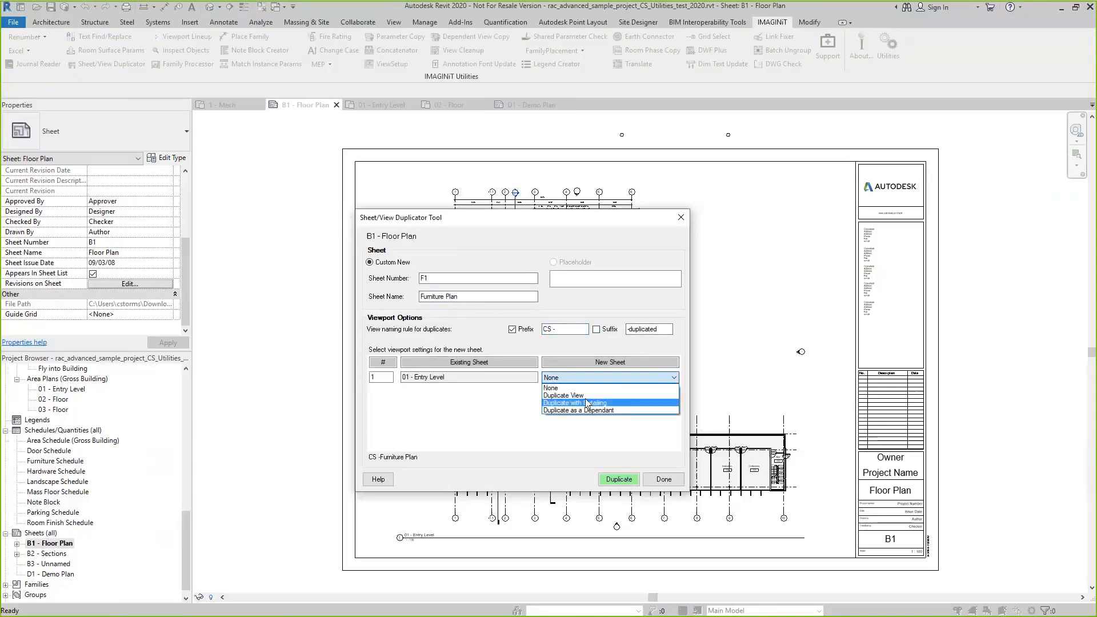
left_click(564, 396)
left_click(622, 482)
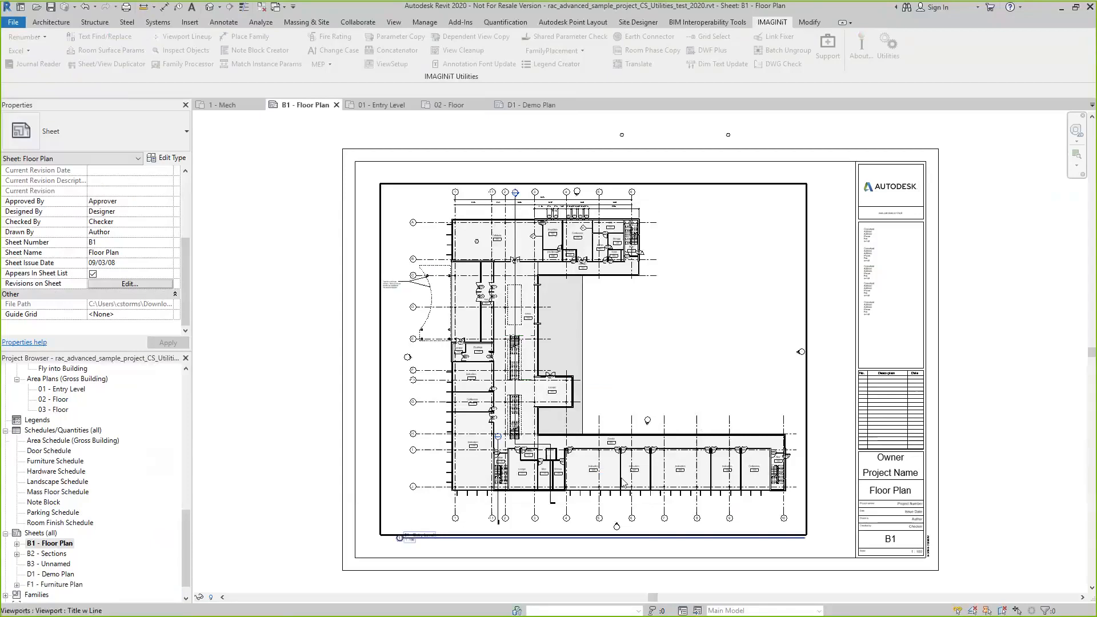
Open the F1 - Furniture Plan sheet to check its duplicated viewport
scroll(85, 514, "down", 1)
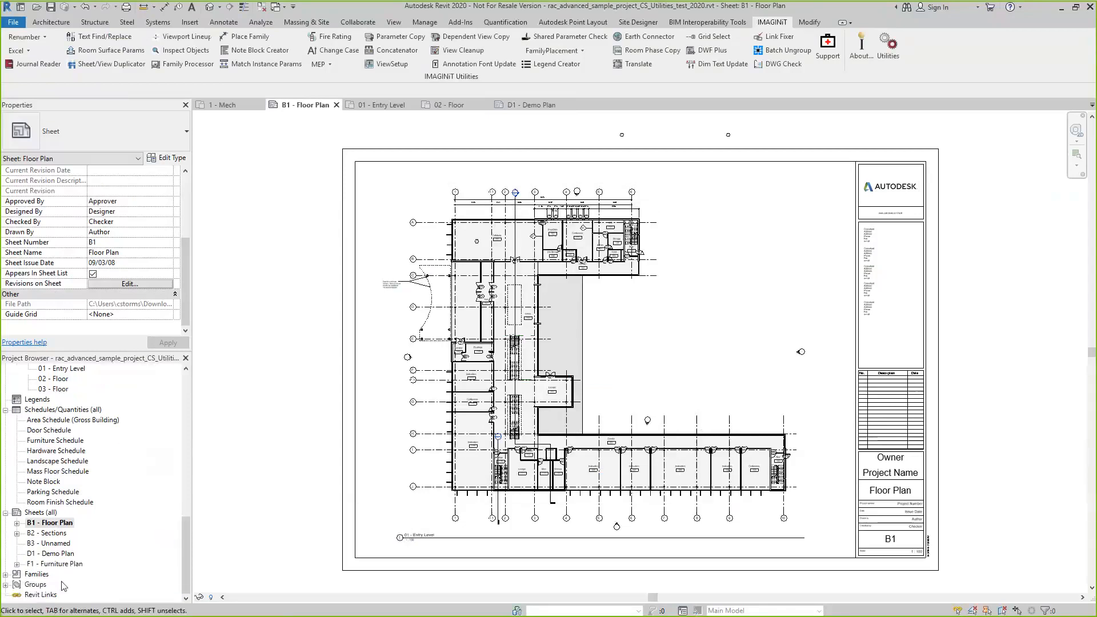
left_click(58, 564)
double_click(57, 564)
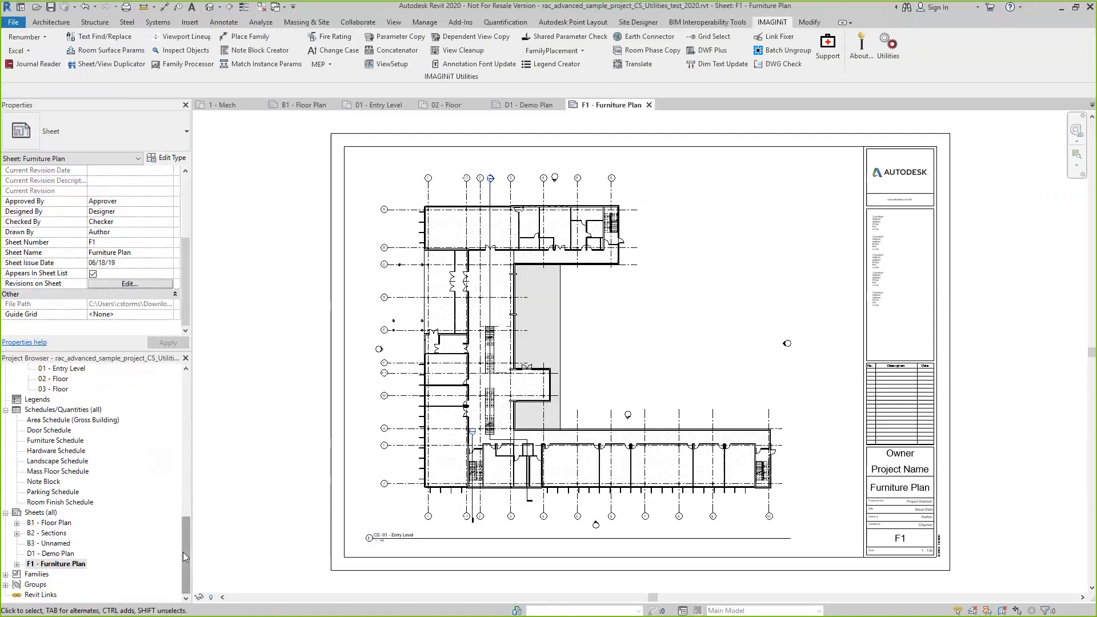
Open the duplicated CS -01 - Entry Level floor plan view
left_click_drag(183, 551, 178, 429)
left_click(75, 441)
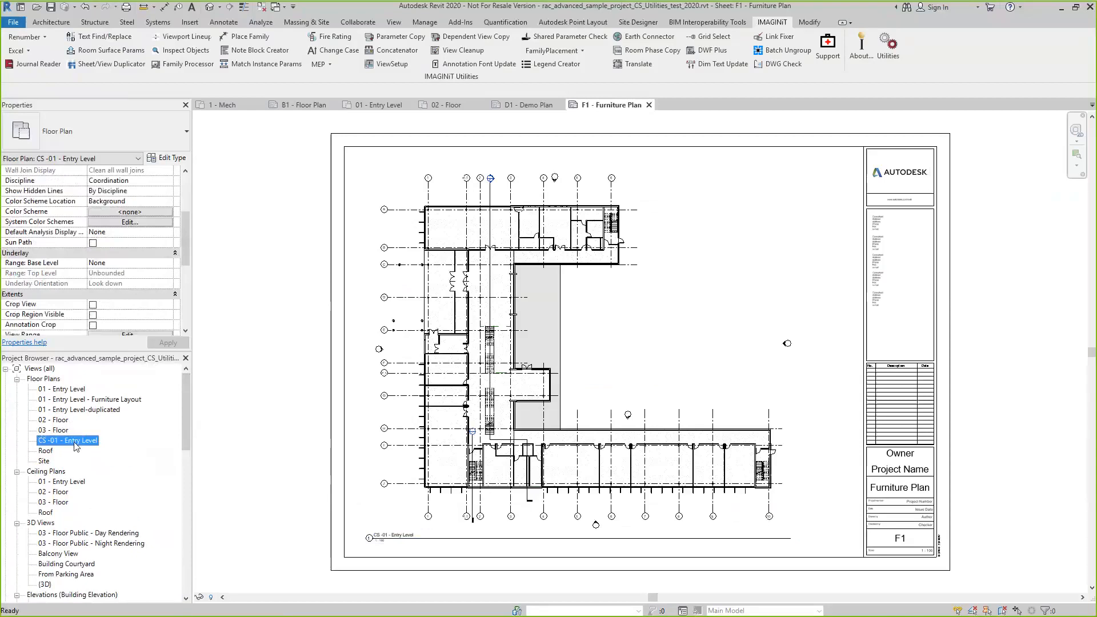
double_click(76, 440)
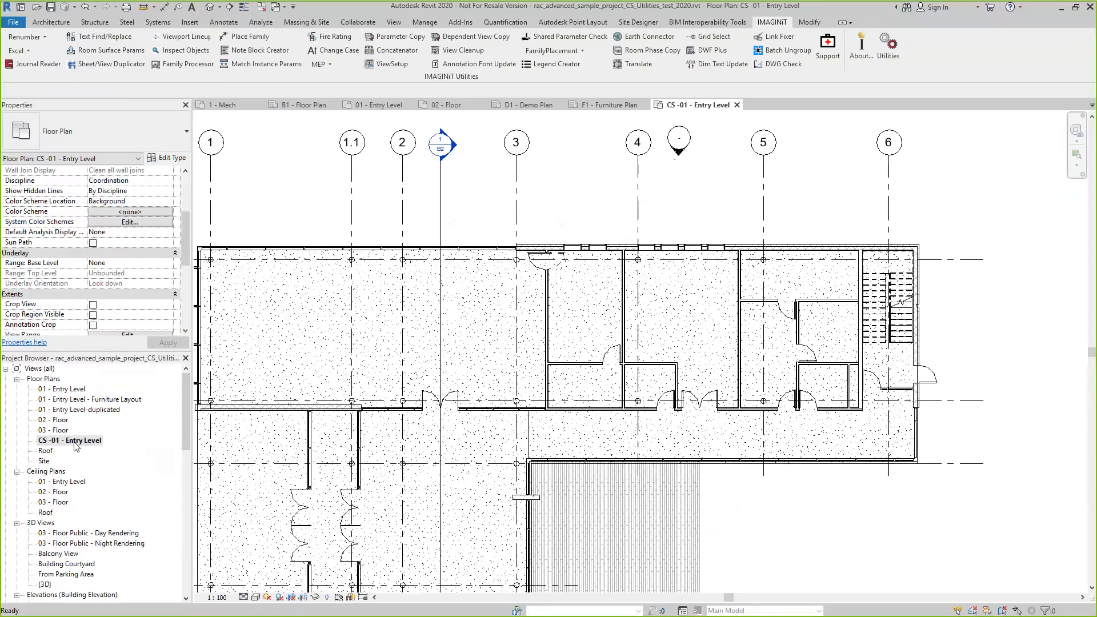
Move the CS -01 - Entry Level viewport on the F1 - Furniture Plan sheet rightward so it overlaps the title block
scroll(447, 371, "down", 1)
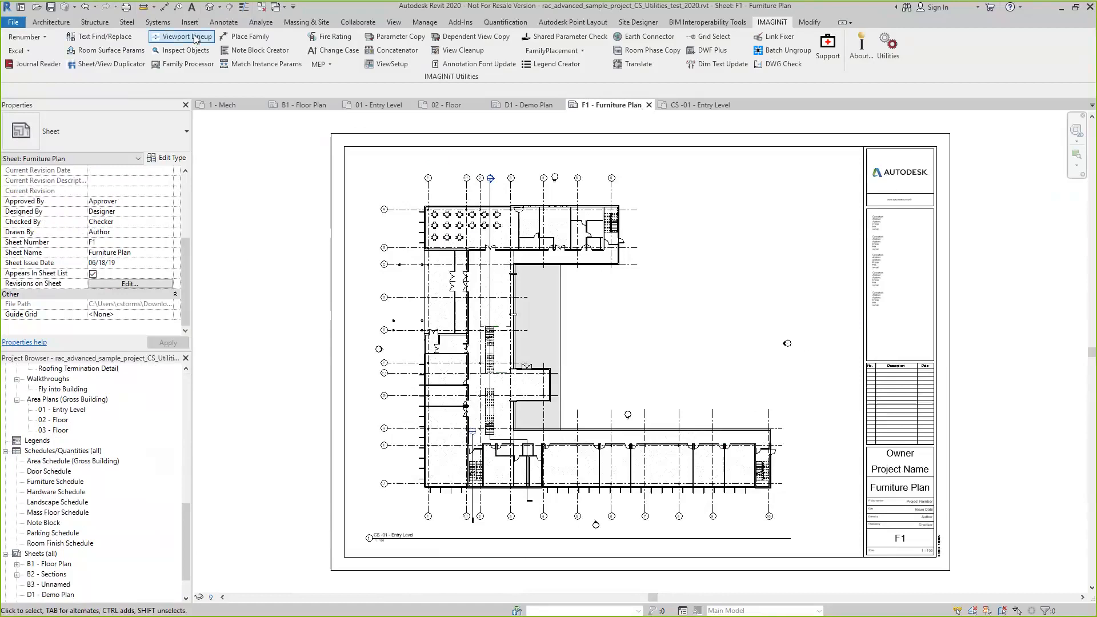
left_click(522, 287)
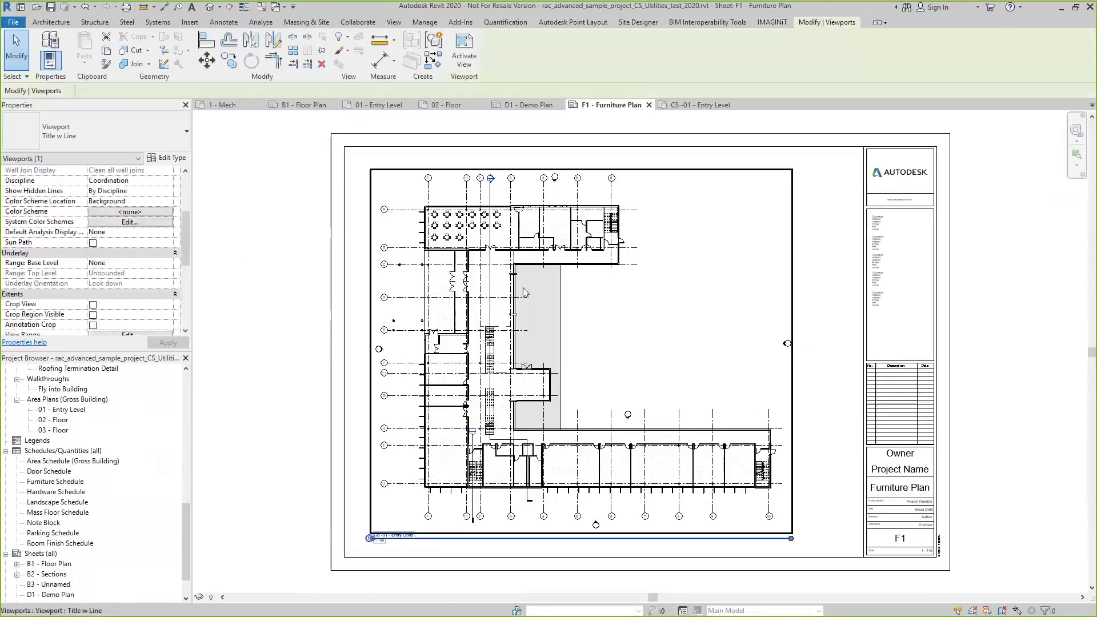
left_click_drag(565, 280, 711, 284)
left_click(1061, 442)
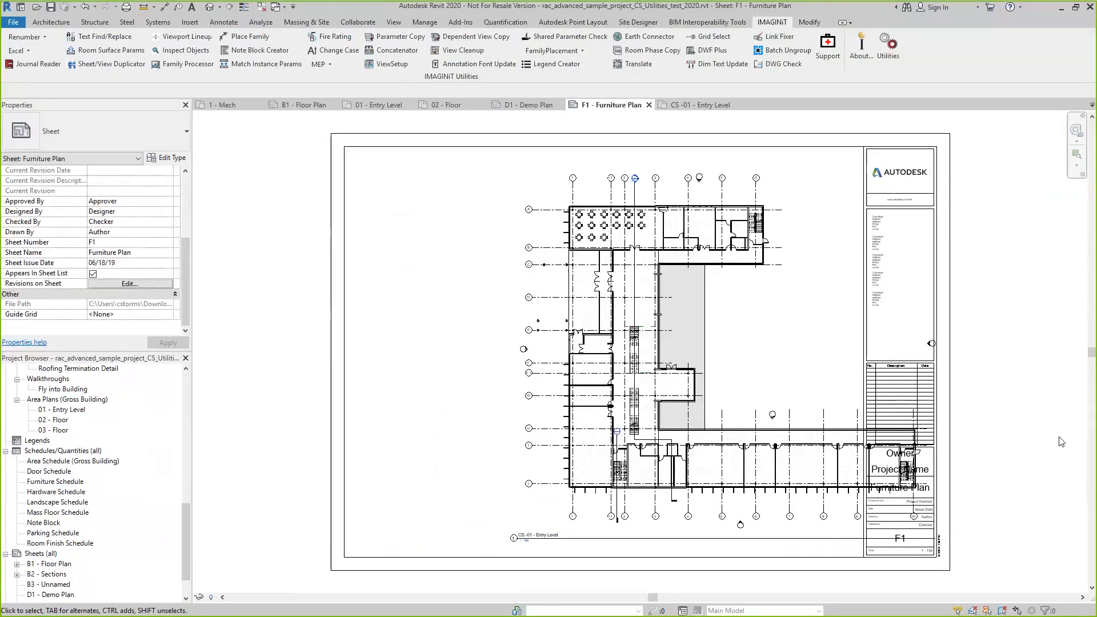
Open the B1 - Floor Plan sheet and start the Viewport Line Up Tool
left_click(50, 564)
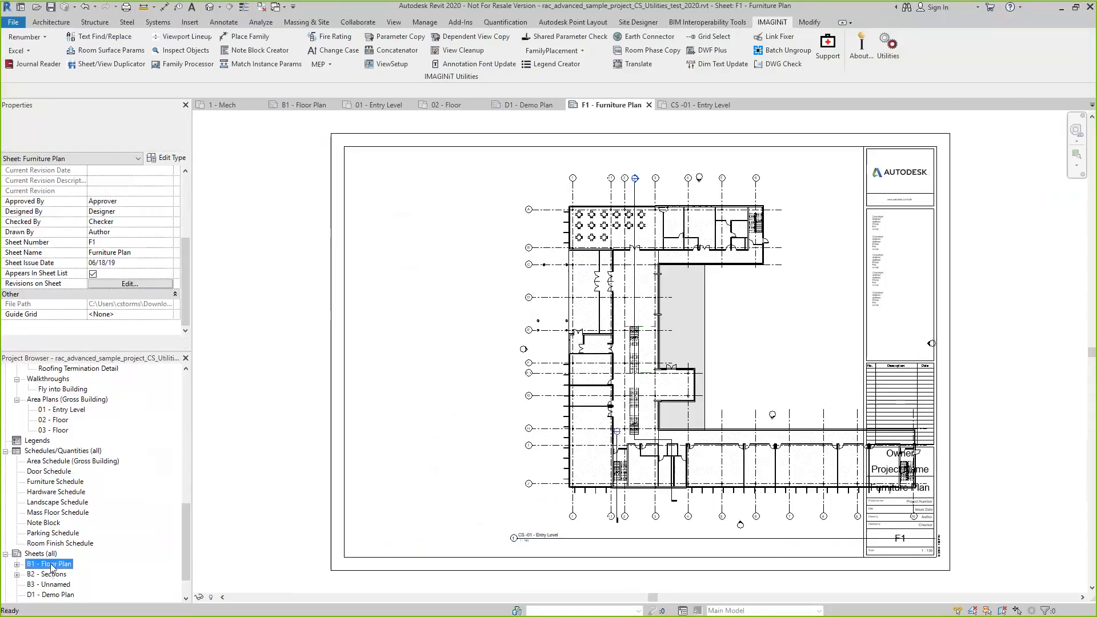
double_click(50, 564)
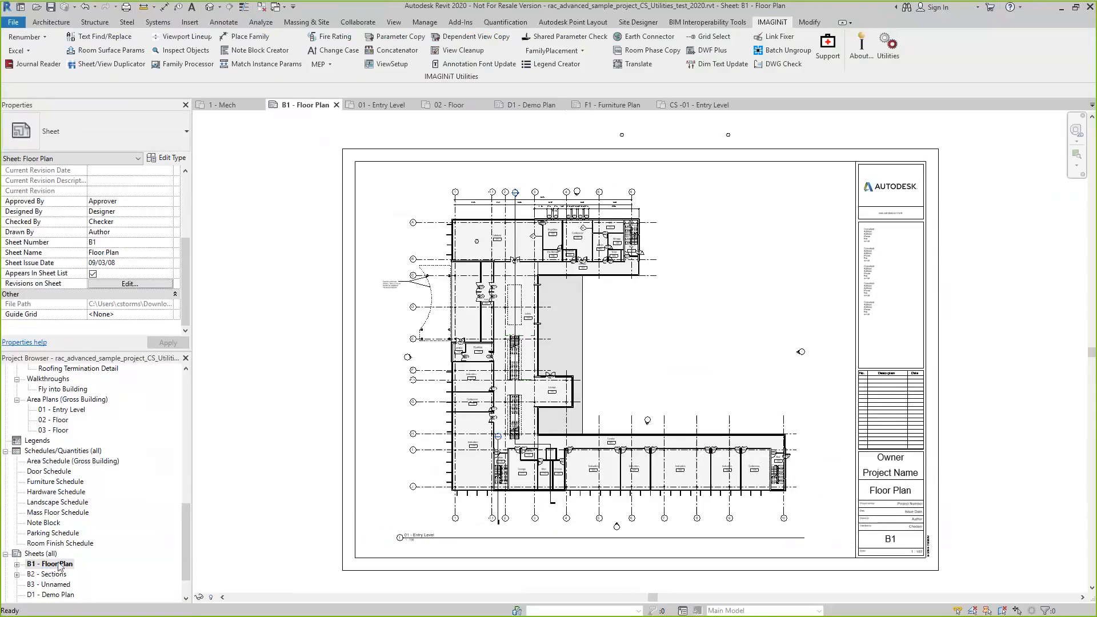
left_click(190, 37)
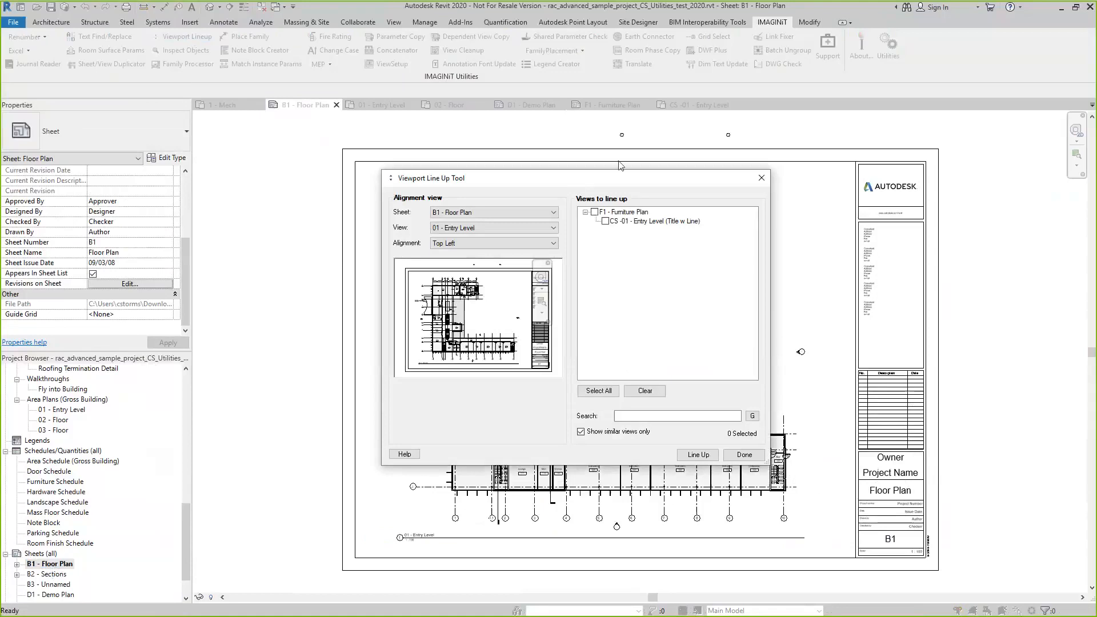
Try F1 - Furniture Plan and D1 - Demo Plan as the alignment sheet and set it back to B1 - Floor Plan
left_click(553, 212)
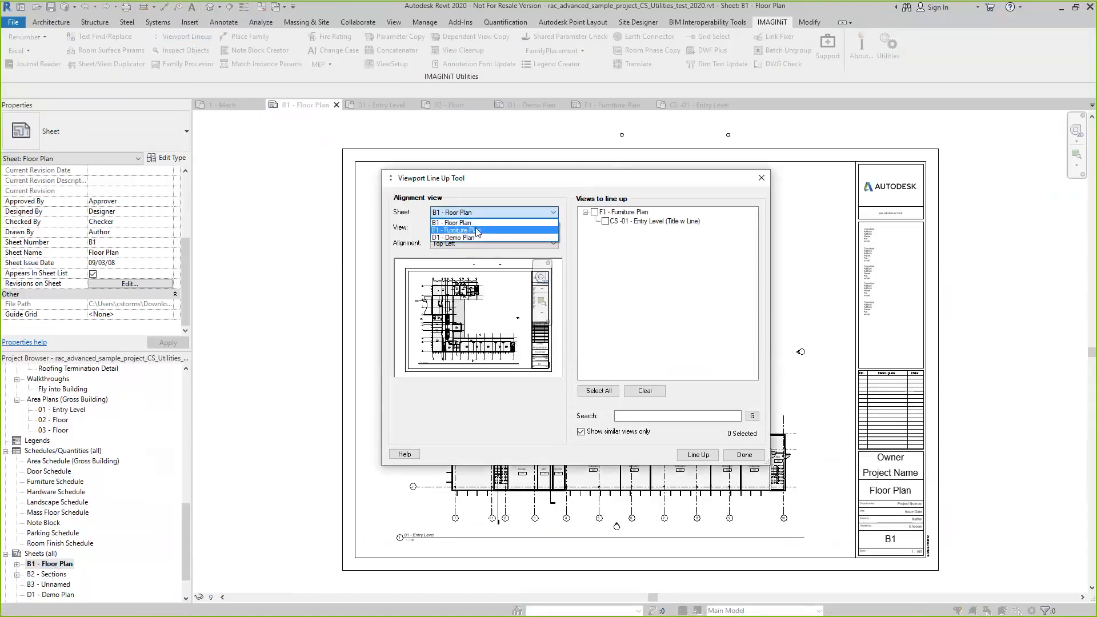
left_click(477, 230)
left_click(553, 214)
left_click(462, 238)
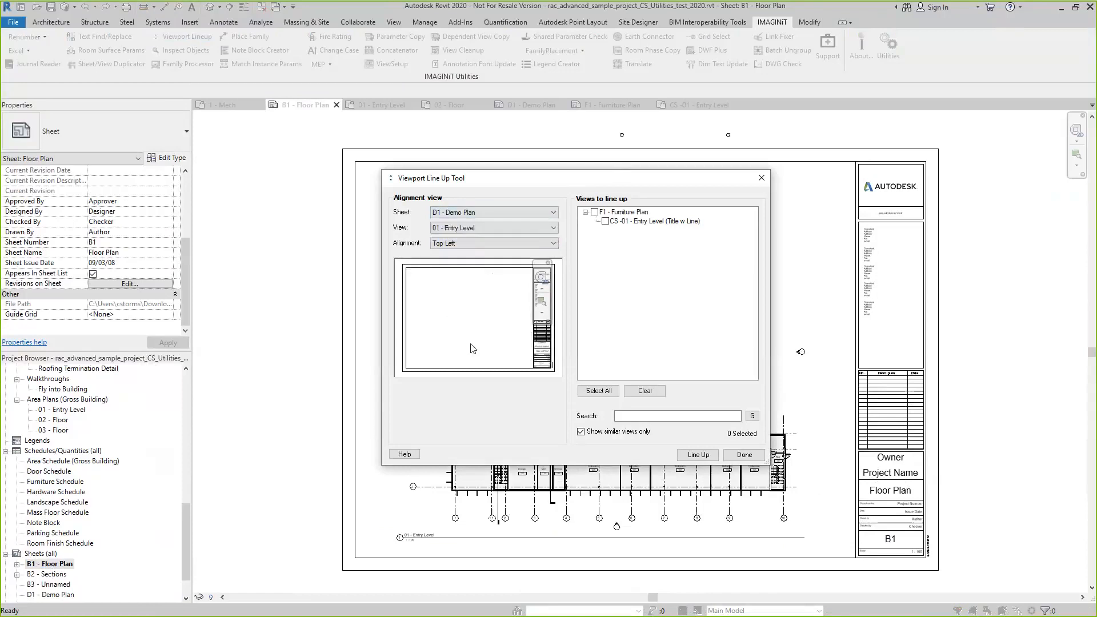
left_click(534, 215)
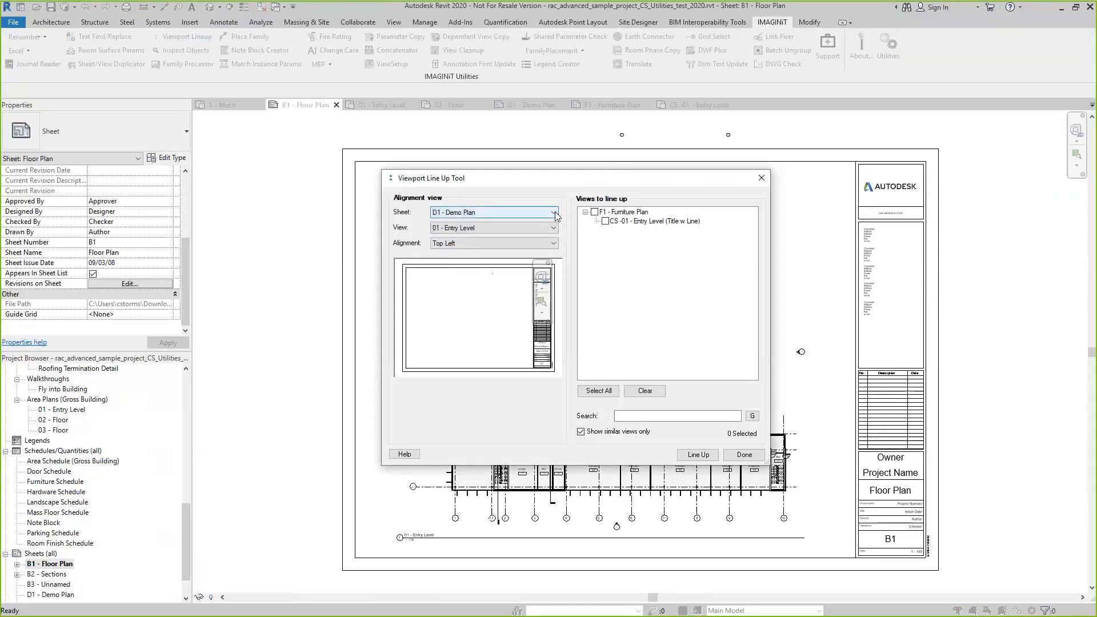
left_click(492, 222)
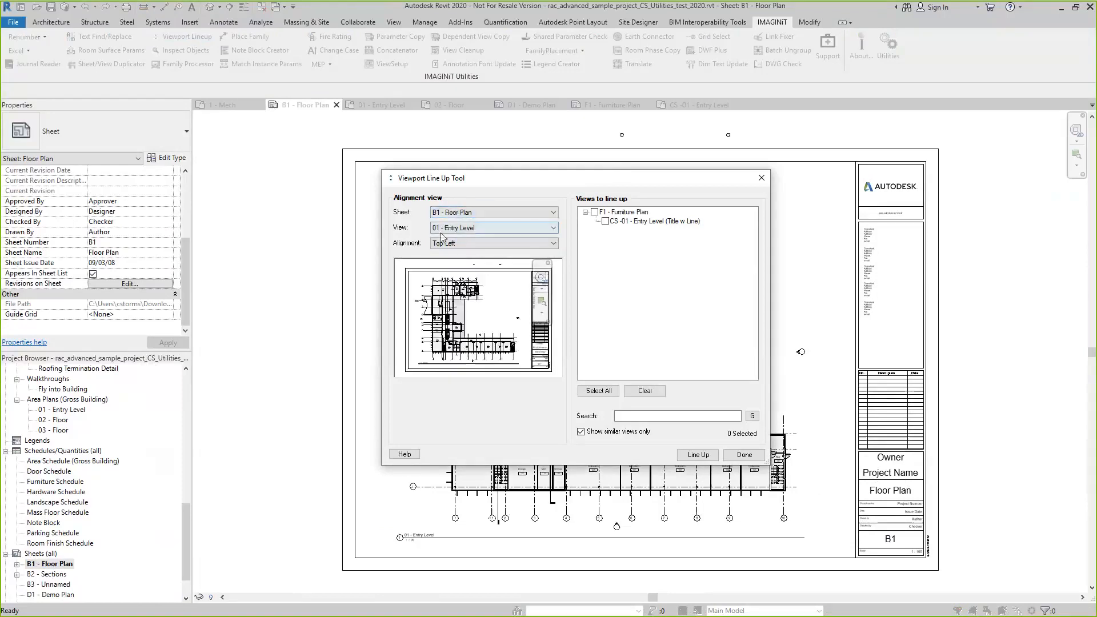
left_click(554, 244)
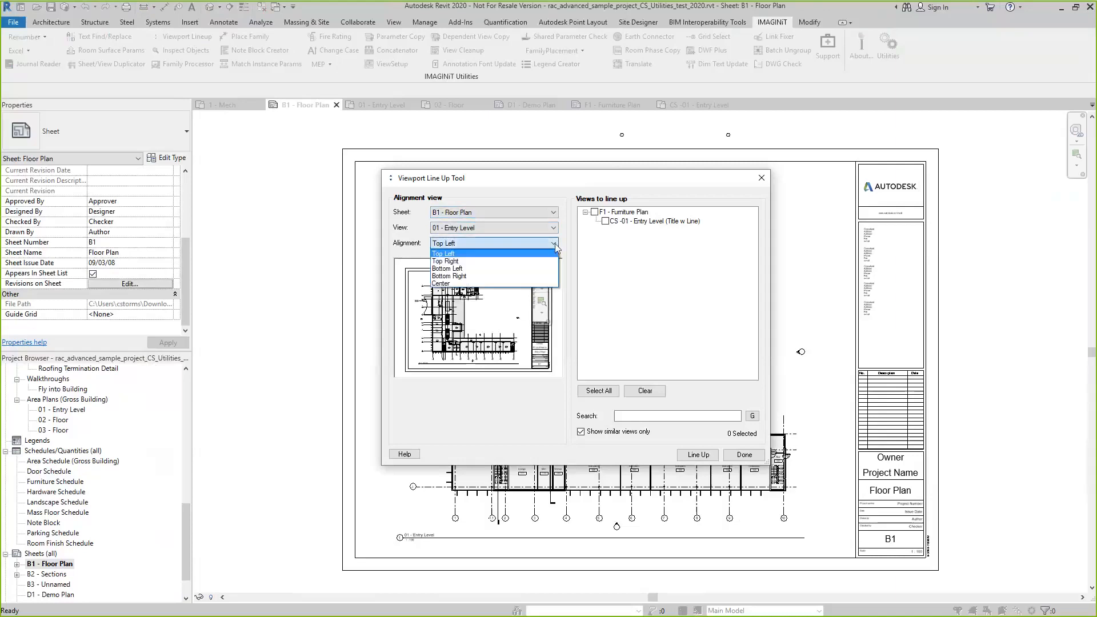
left_click(554, 244)
left_click(553, 227)
left_click(553, 227)
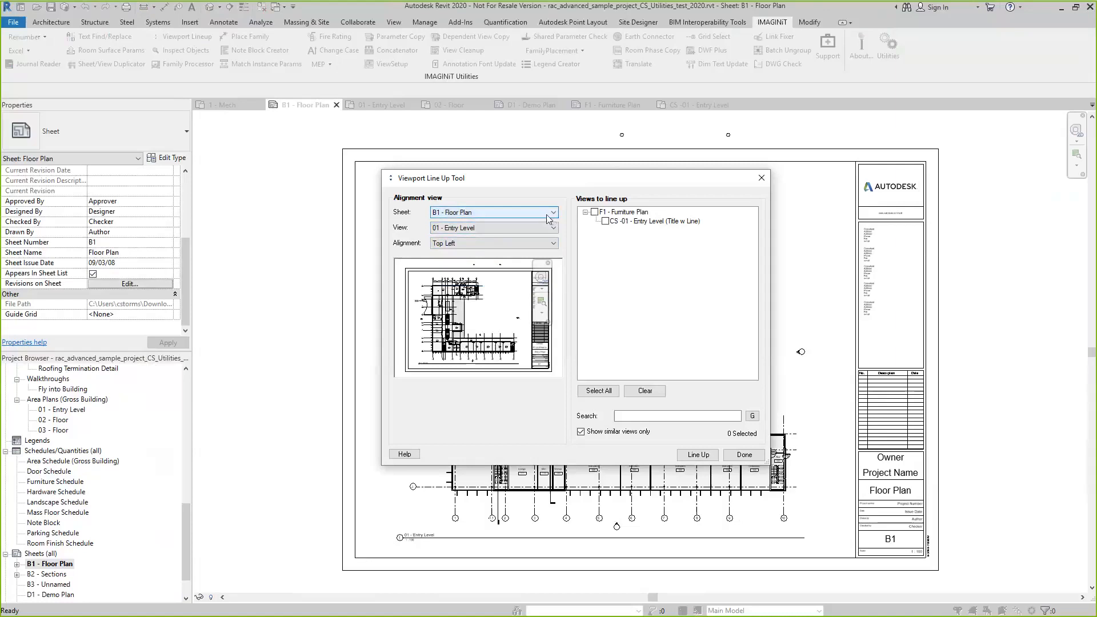
left_click(553, 227)
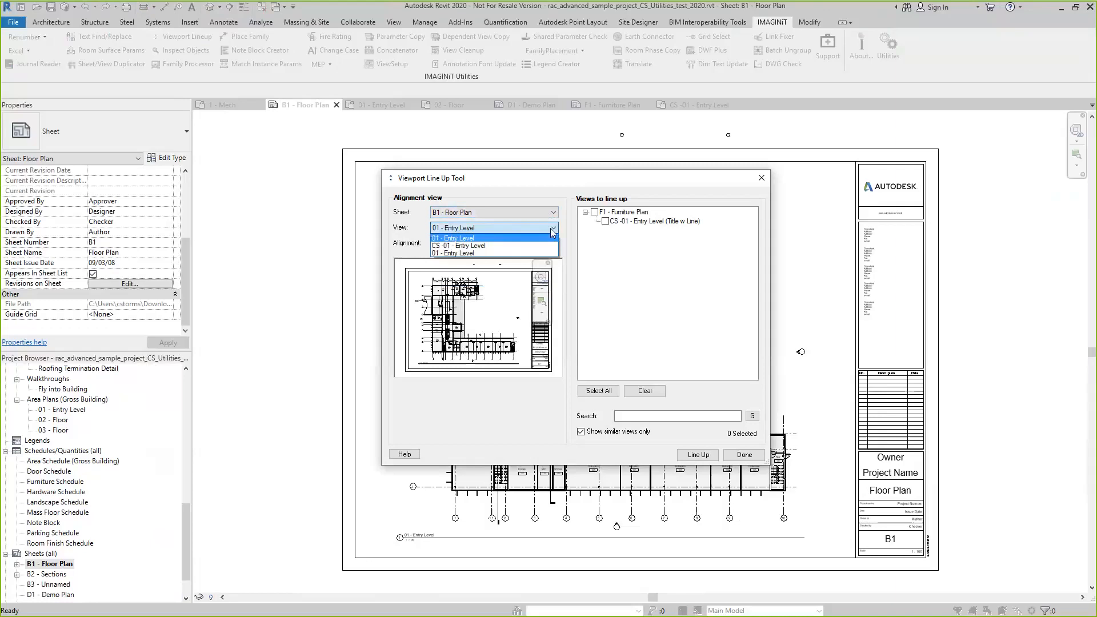
left_click(632, 297)
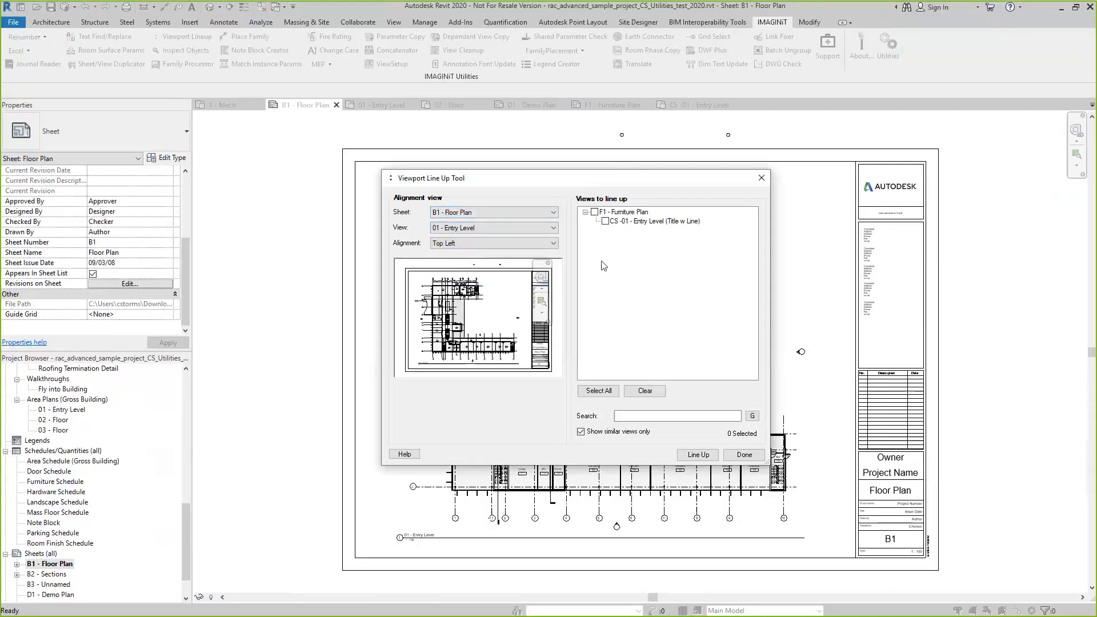
Try F1 - Furniture Plan as the alignment sheet and set it back to B1 - Floor Plan
left_click(485, 212)
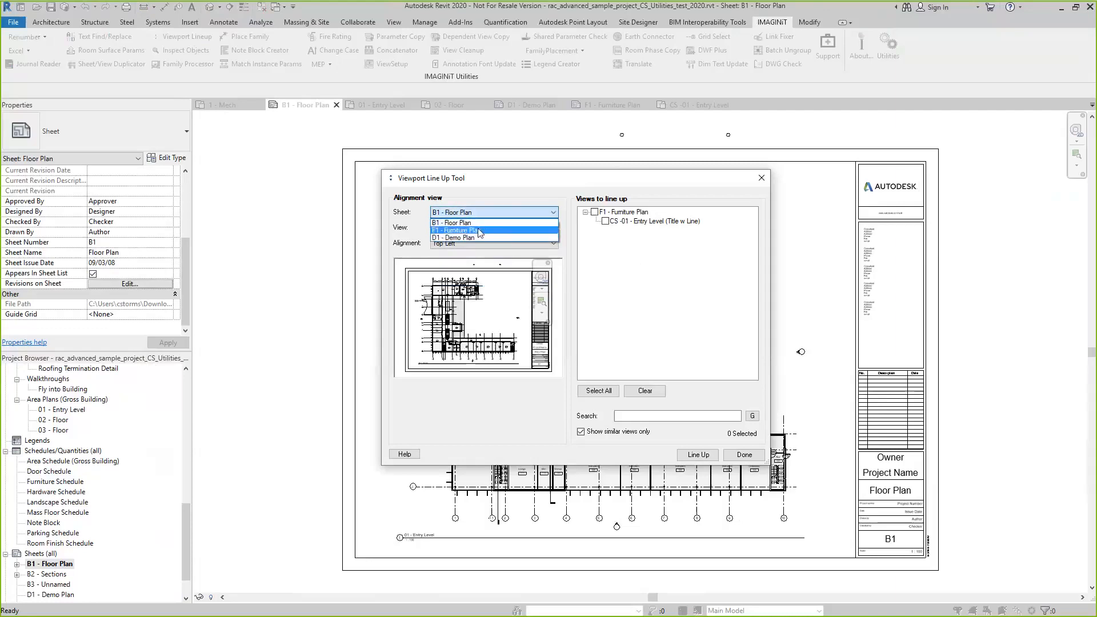
left_click(456, 230)
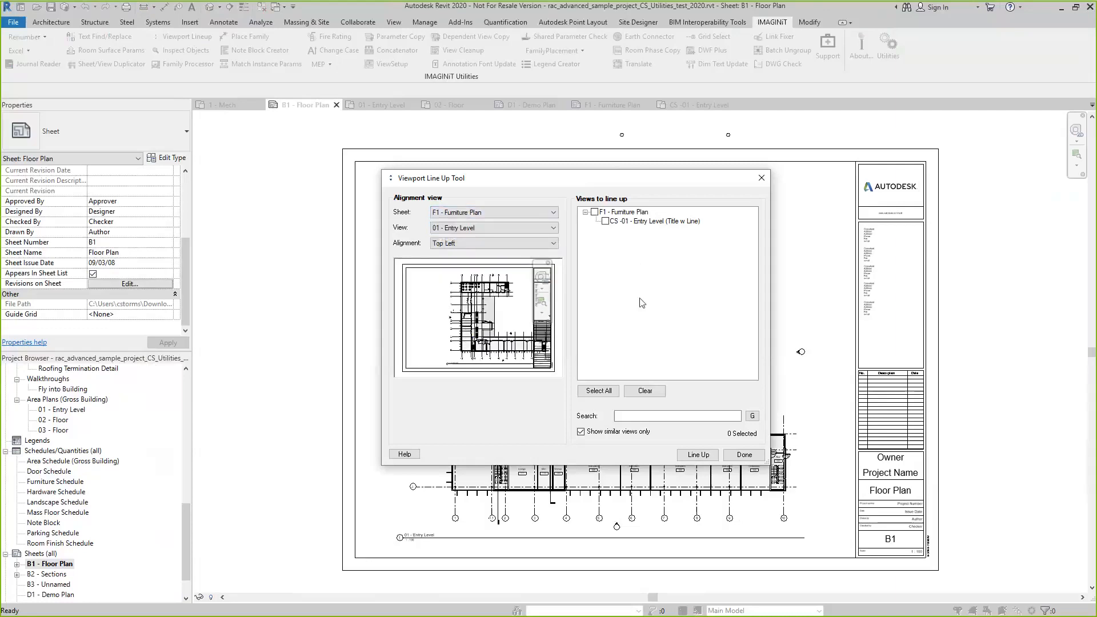
left_click(651, 394)
left_click(555, 212)
left_click(441, 232)
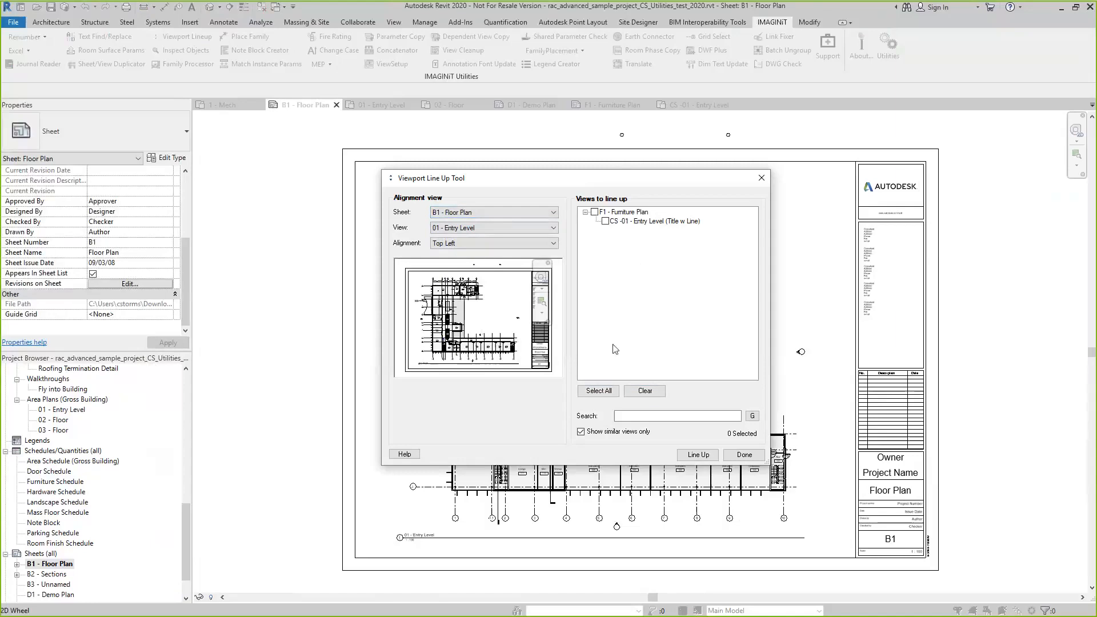
Line up the CS -01 - Entry Level viewport on F1 - Furniture Plan with B1's 01 - Entry Level by Top Left and compare both sheets
left_click(595, 212)
left_click(698, 456)
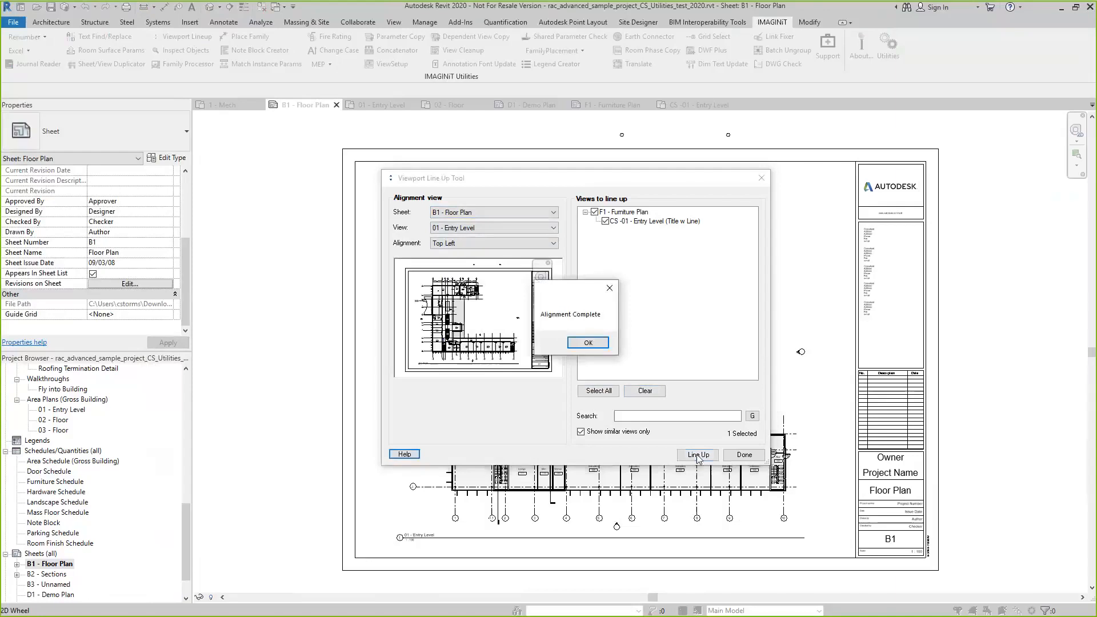
left_click(589, 343)
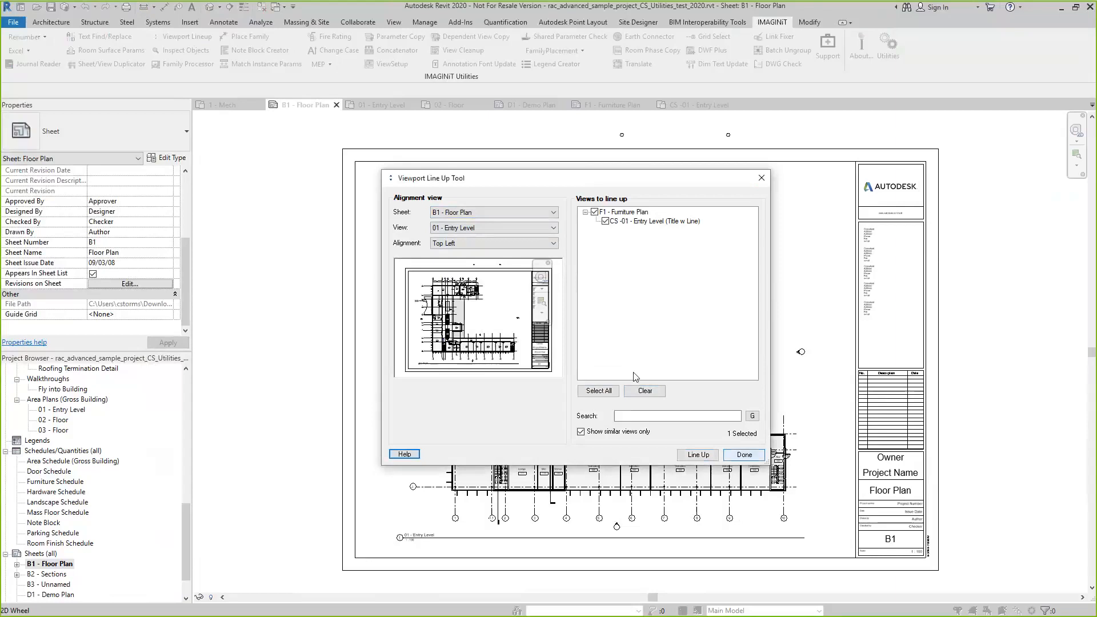
left_click(744, 455)
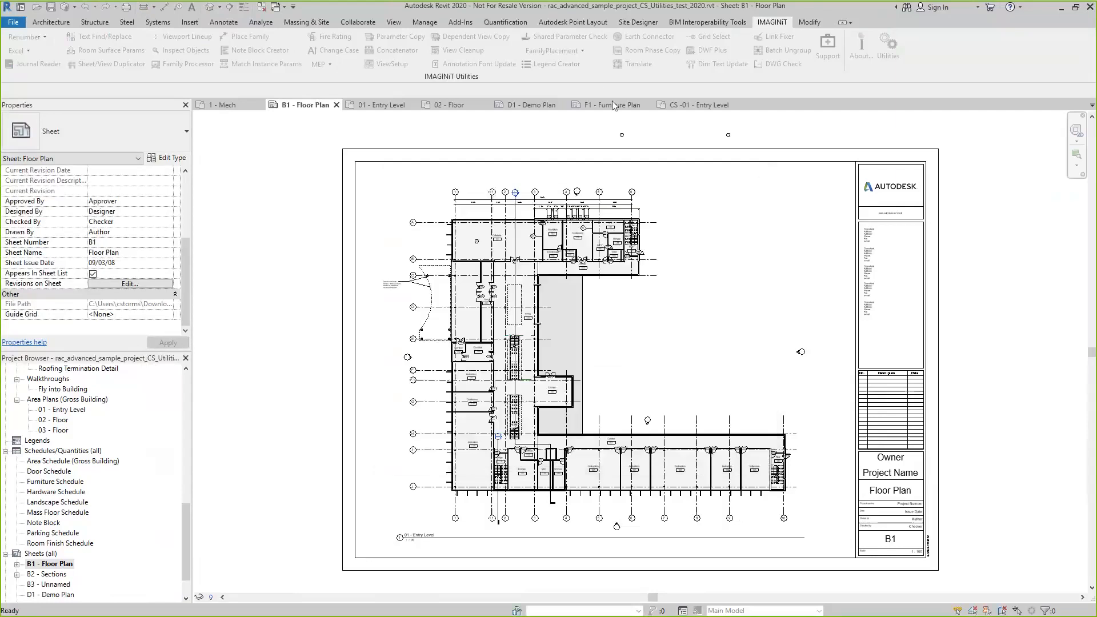
left_click(612, 106)
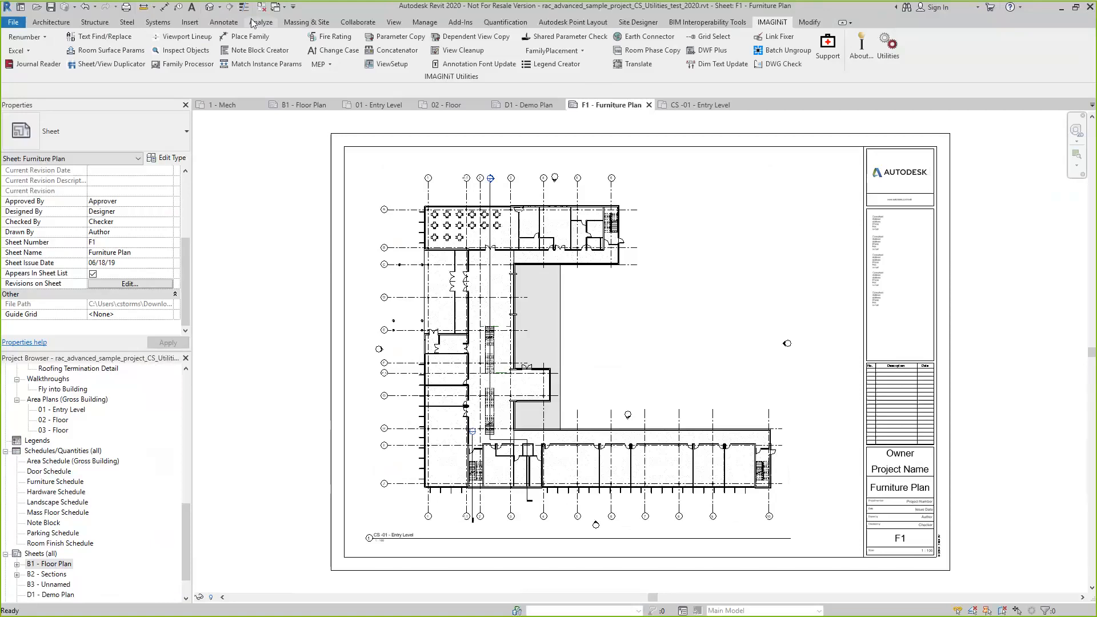
left_click(310, 108)
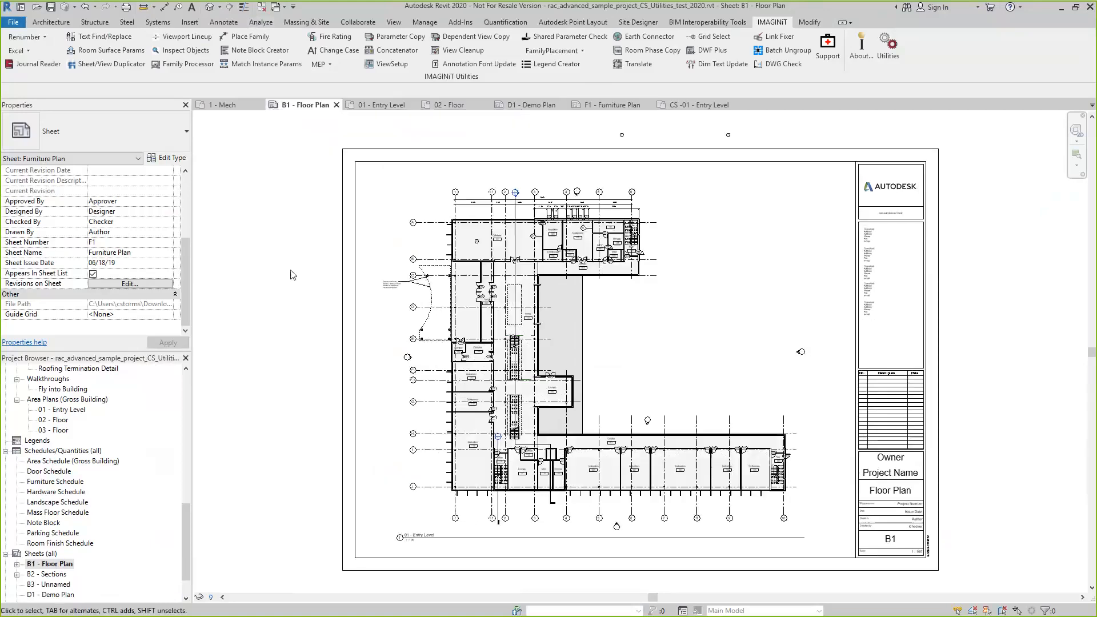
Open the 01 - Entry Level floor plan and start Inspect Objects in an enlarged window, displaying the Active View
left_click(391, 110)
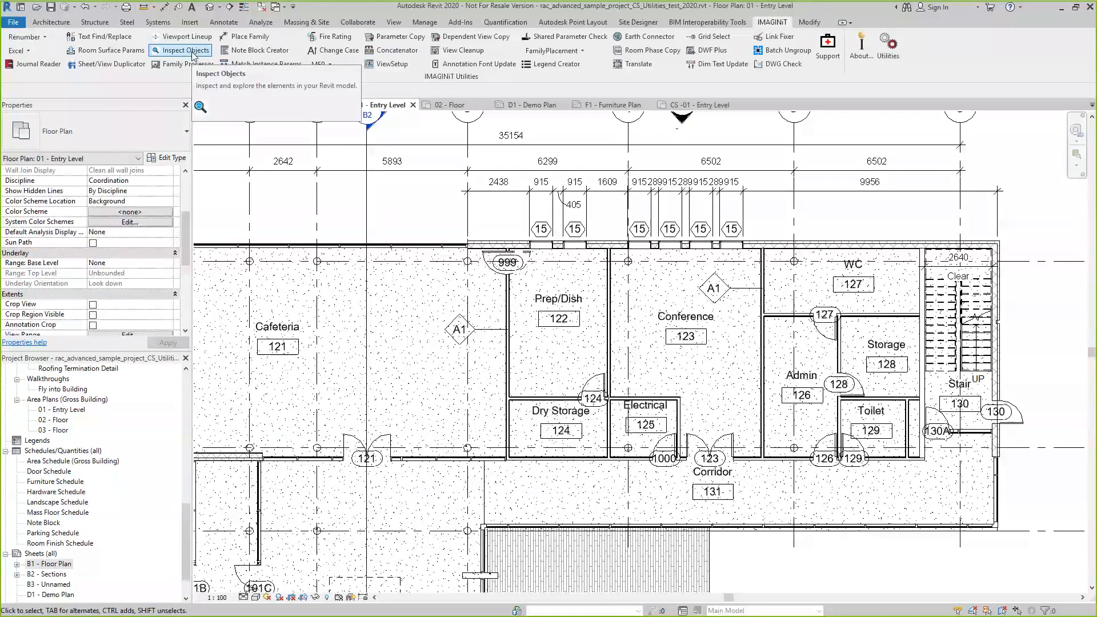
left_click(189, 50)
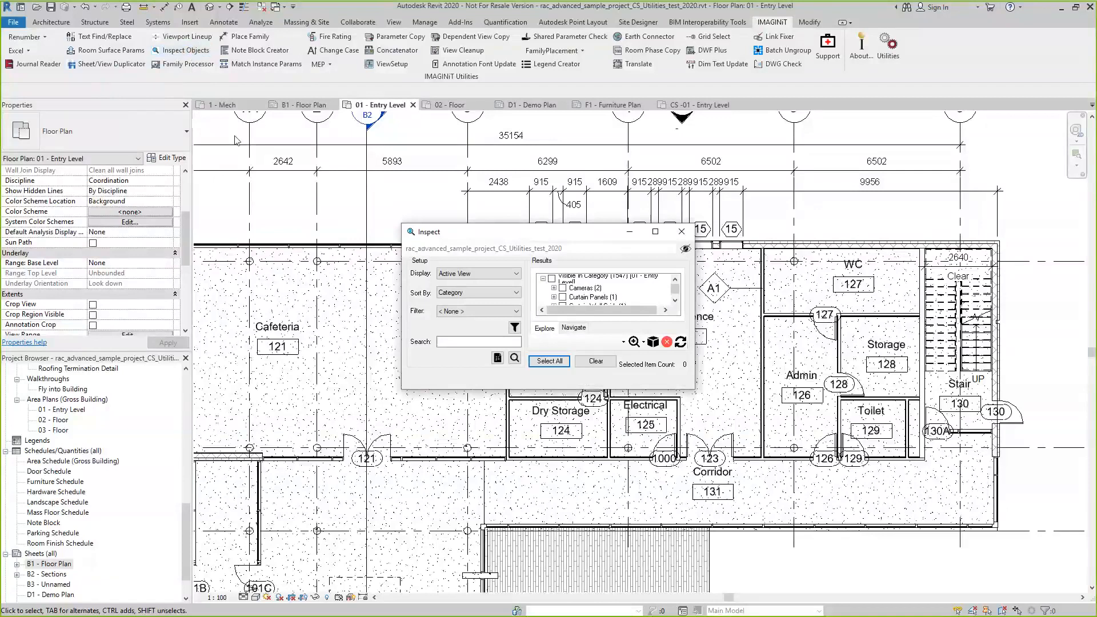
left_click_drag(537, 234, 235, 136)
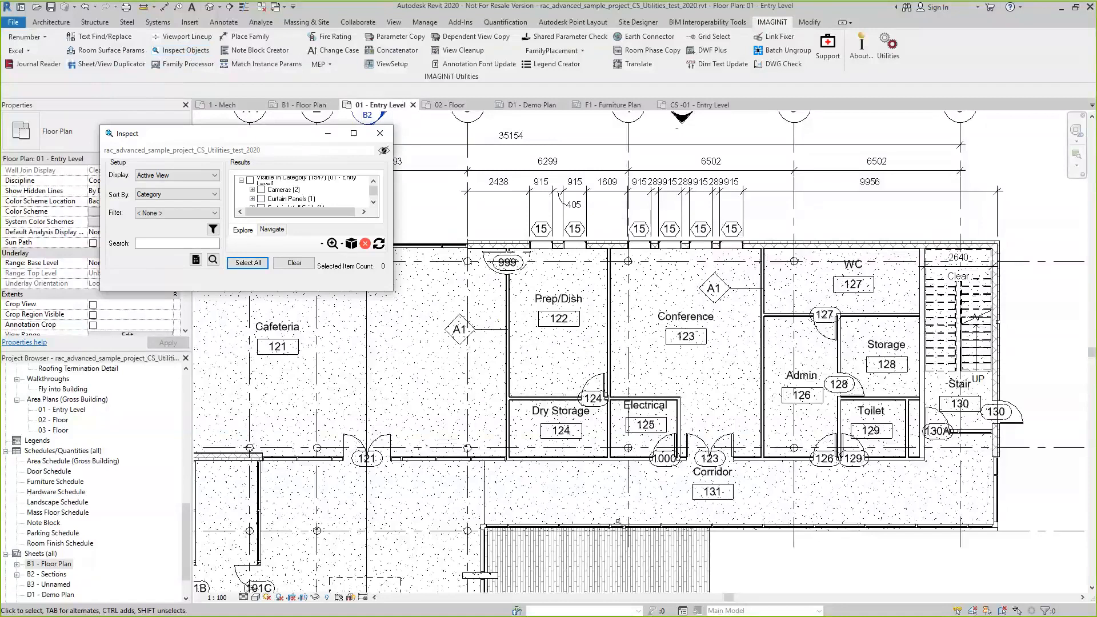
left_click_drag(618, 520, 620, 521)
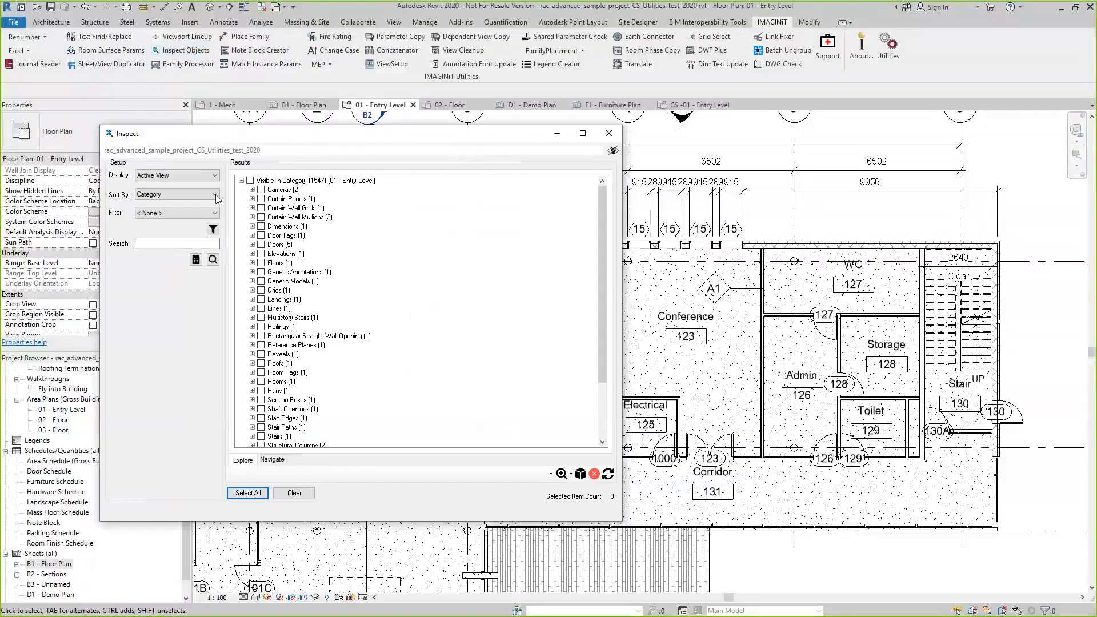
left_click(216, 175)
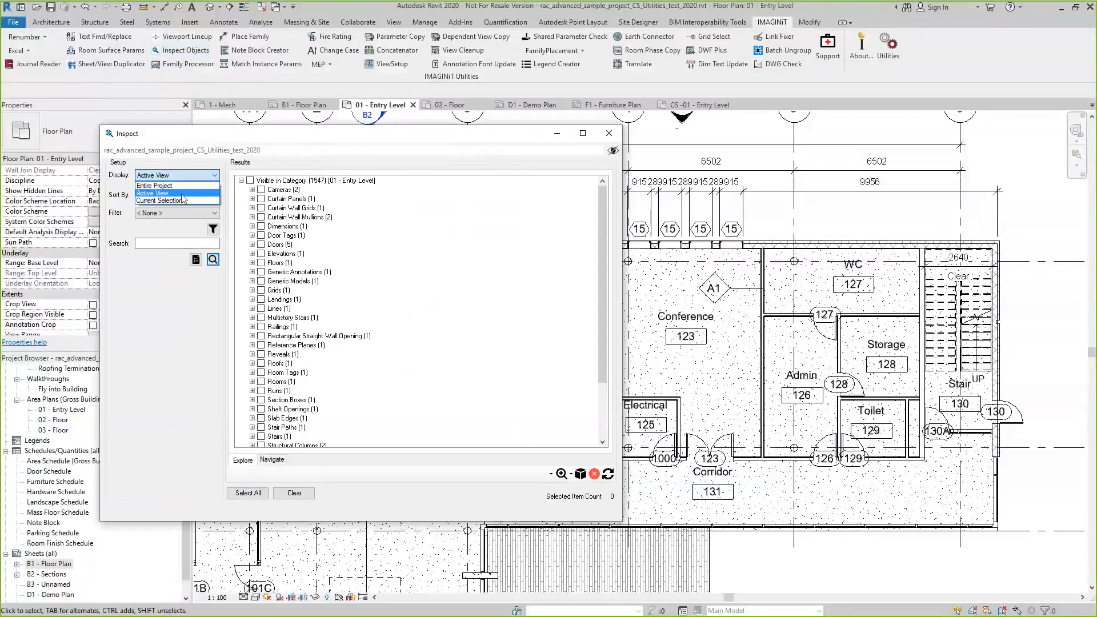
left_click(153, 193)
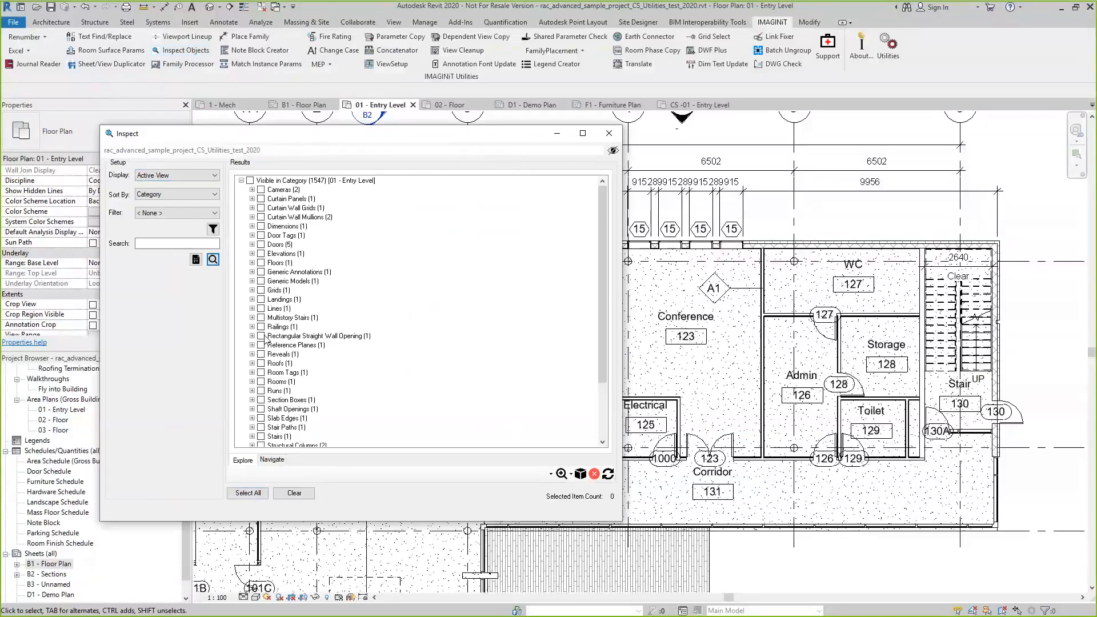
Select doors 126, 127, 128 and 129 in the plan and limit the inspection results to the Current Selection
left_click(724, 394)
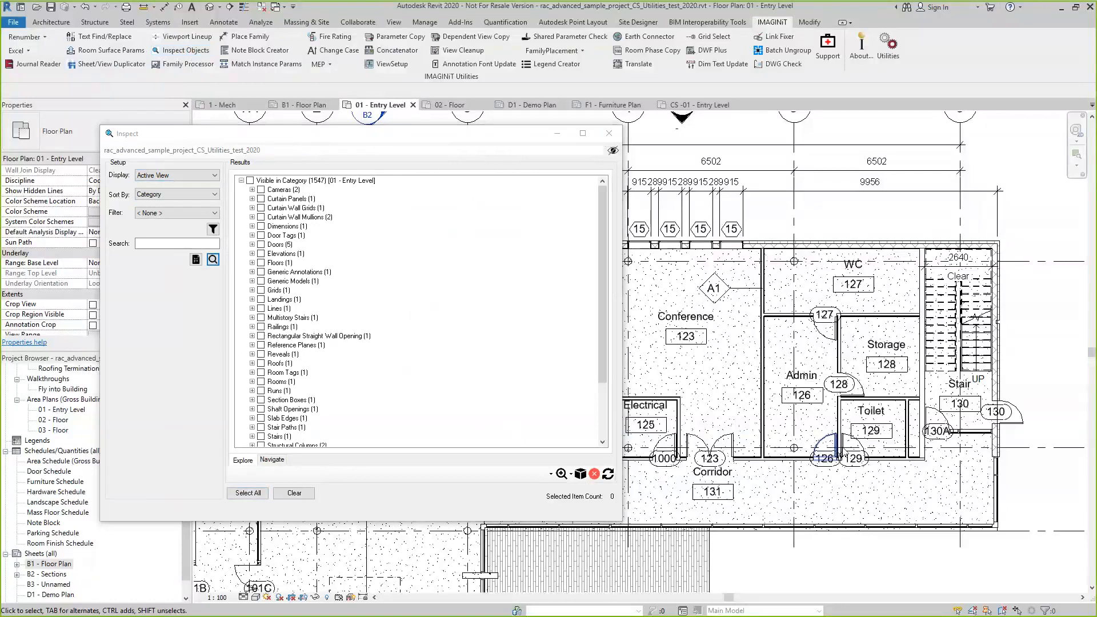
left_click(835, 447)
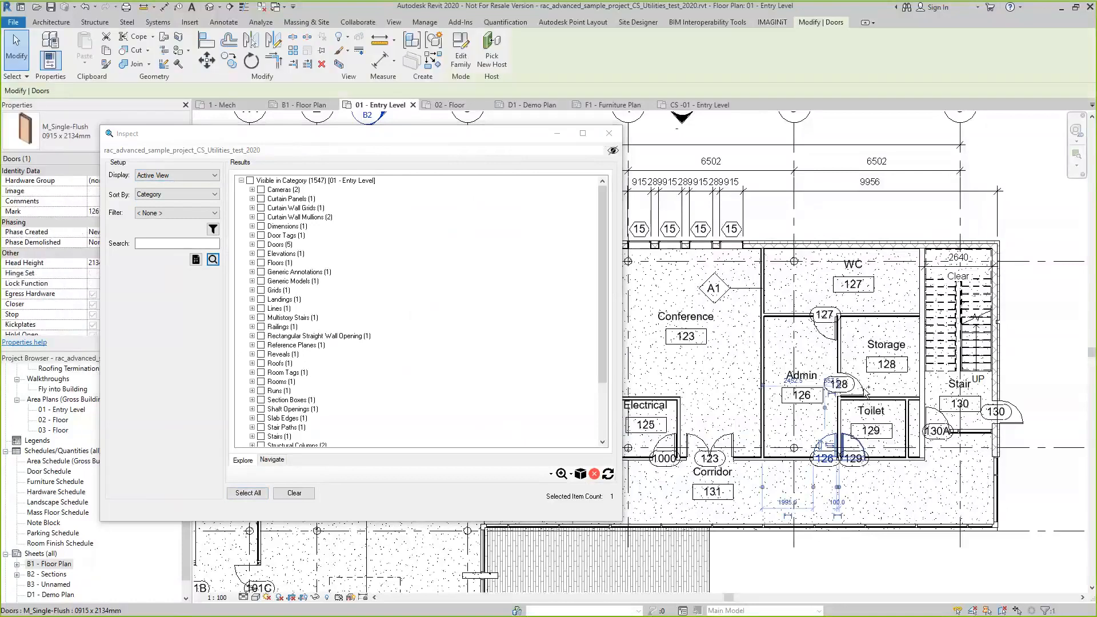
left_click(862, 390, "ctrl")
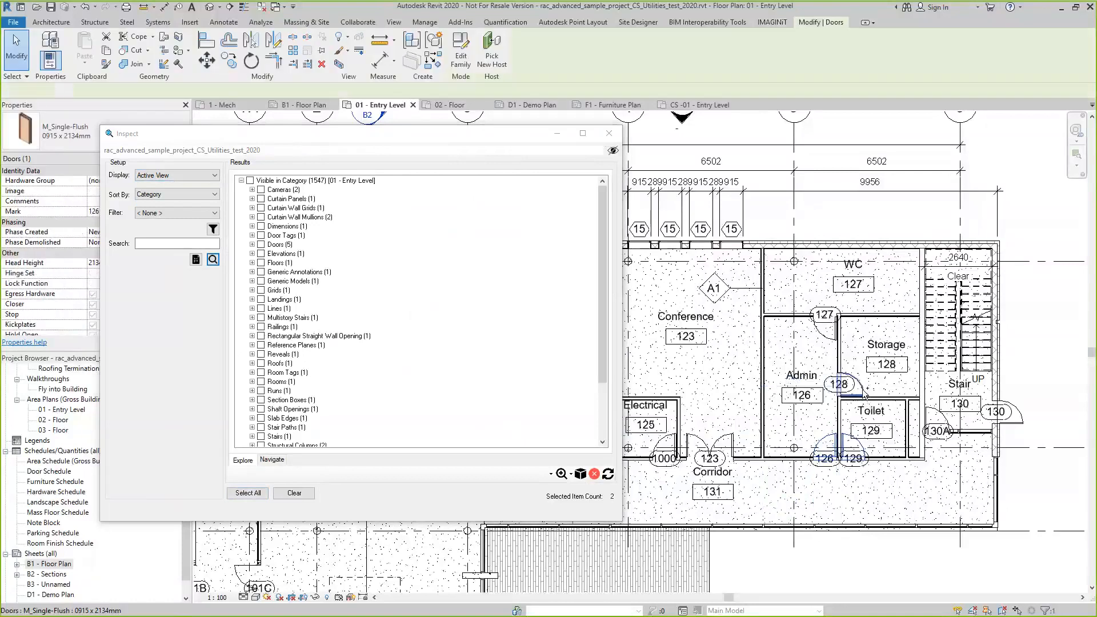
left_click(834, 338, "ctrl")
left_click(834, 343, "ctrl")
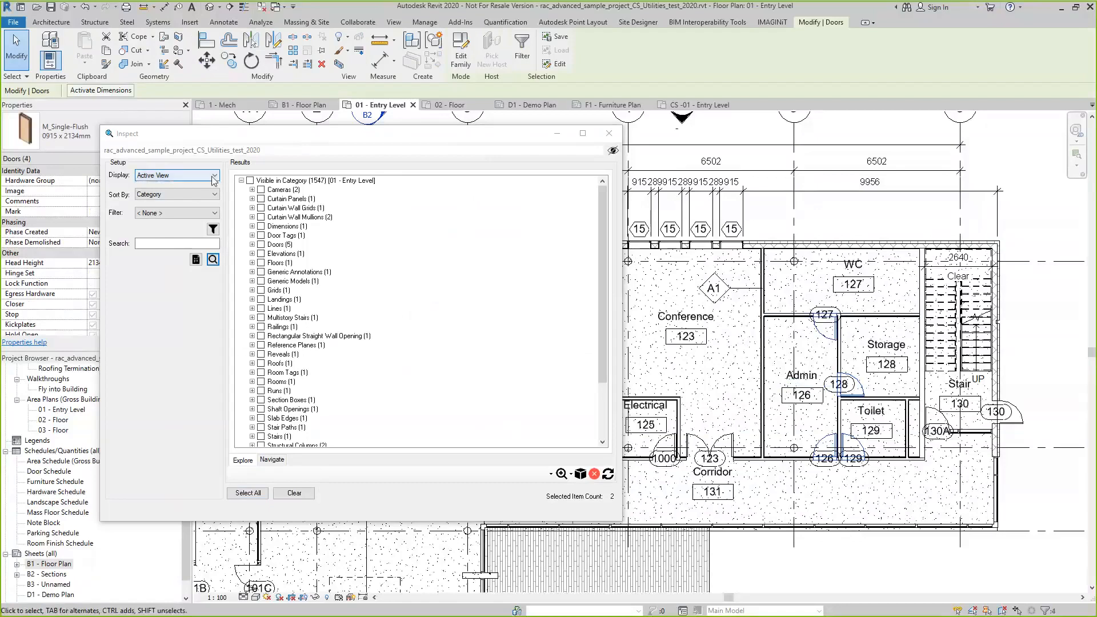
left_click(171, 175)
left_click(172, 200)
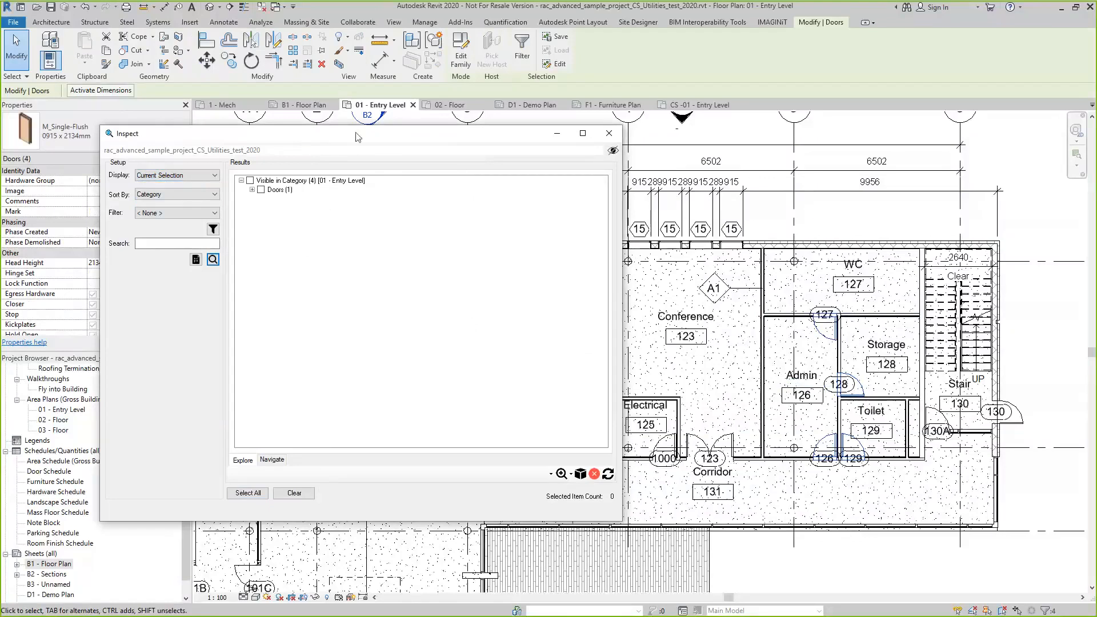
Check the Doors category in the results and expand M_Single-Flush down to its 0915 x 2134mm instances
left_click_drag(356, 137, 281, 139)
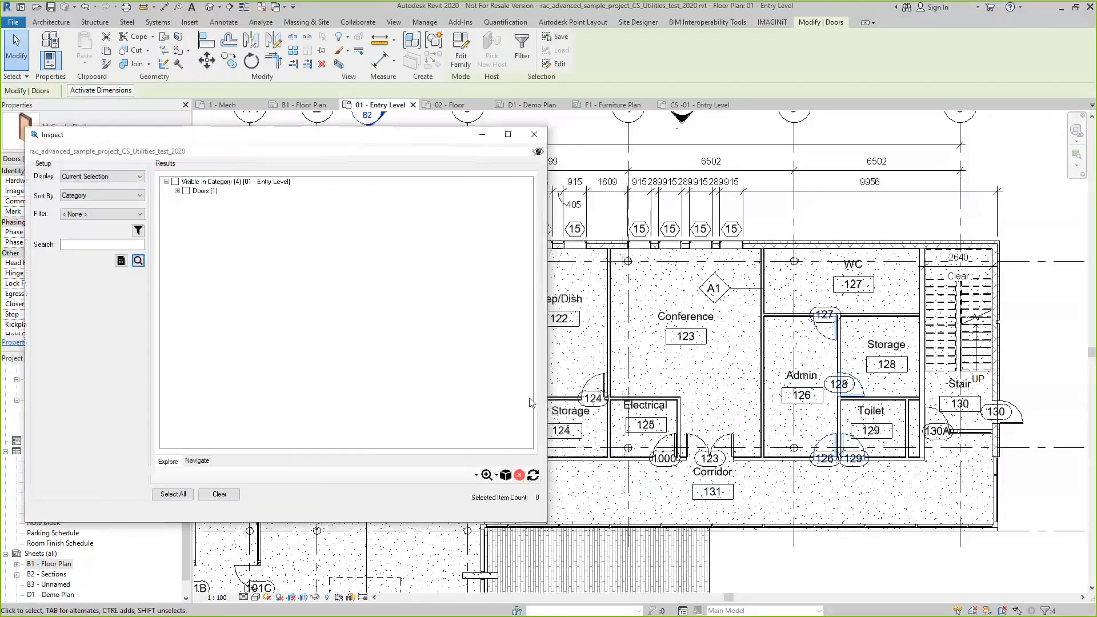
left_click(177, 192)
left_click(196, 200)
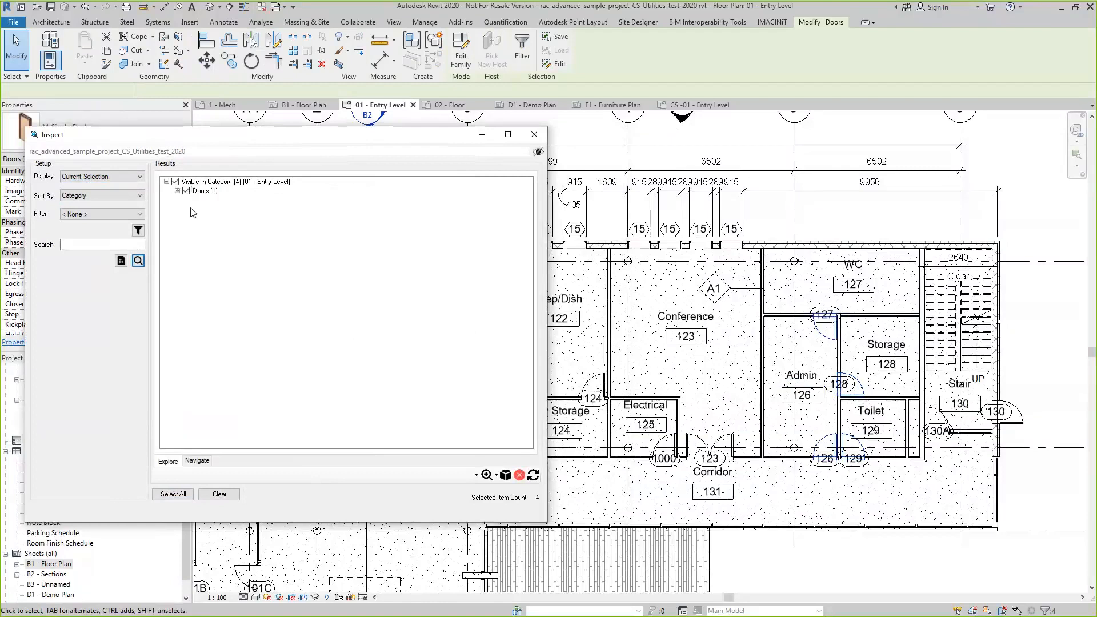
left_click(198, 209)
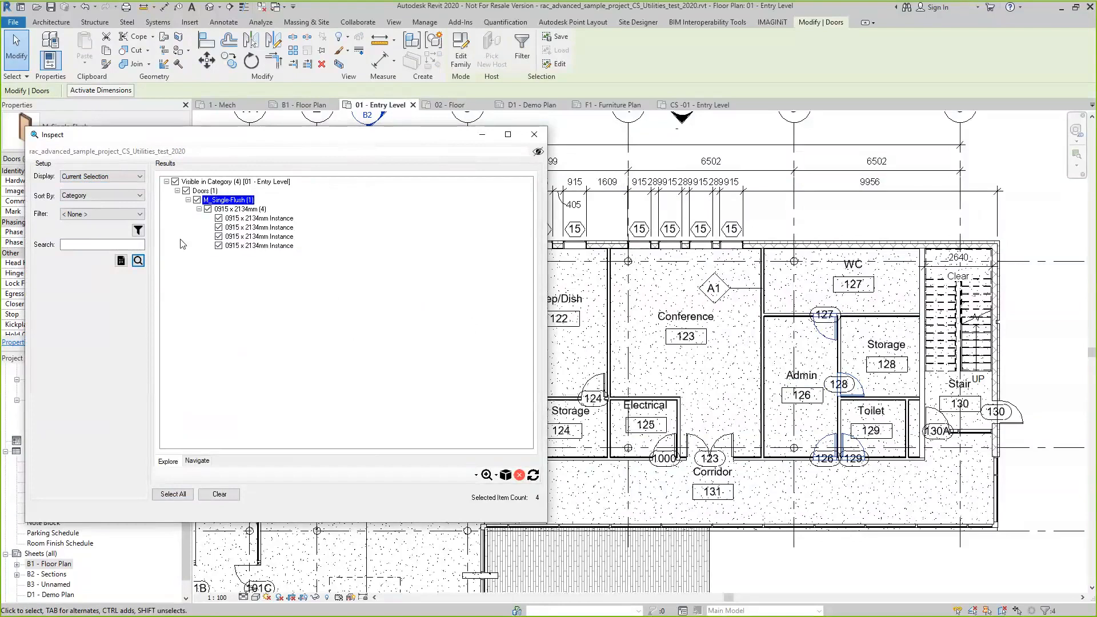
Keep the results sorted by Category, switch the display to Active View and check the Walls category to select its elements
left_click(135, 196)
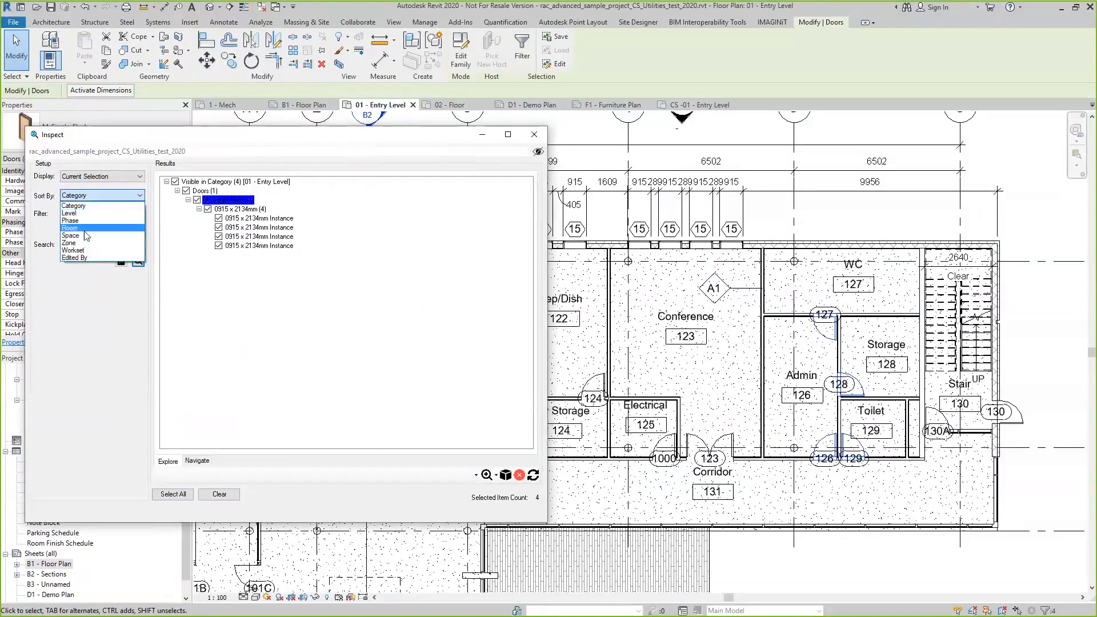
left_click(77, 206)
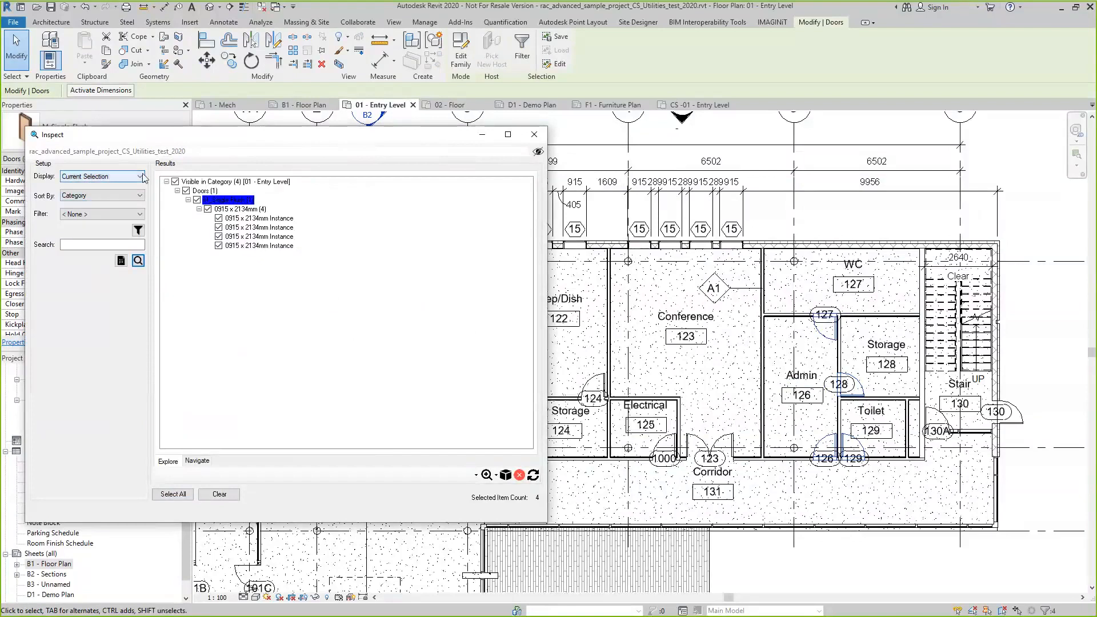
left_click(141, 176)
left_click(105, 190)
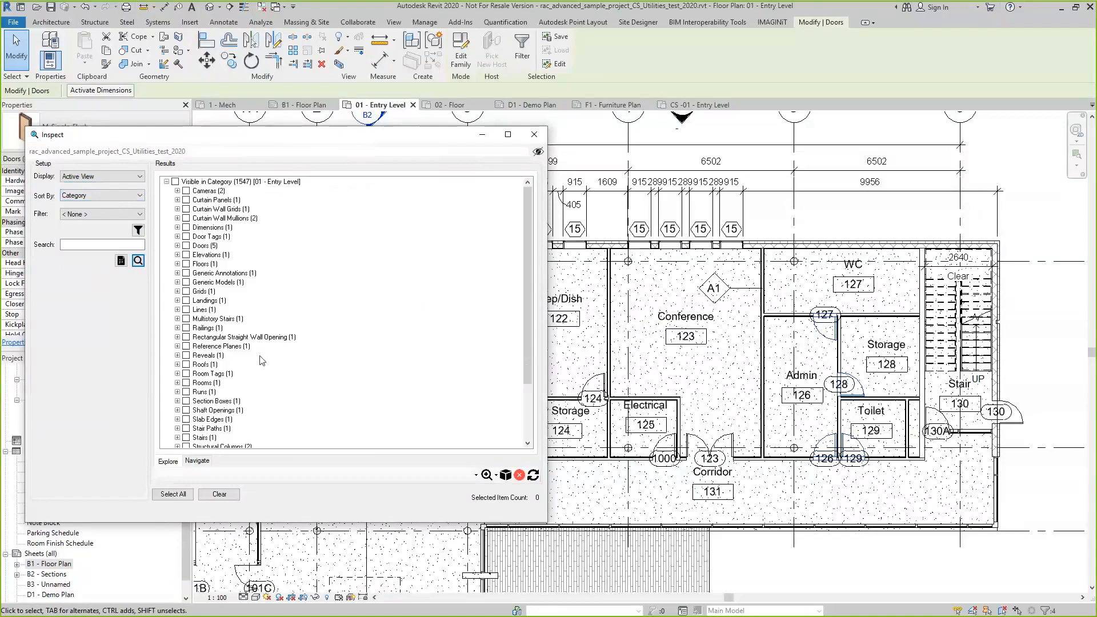
scroll(261, 360, "down", 3)
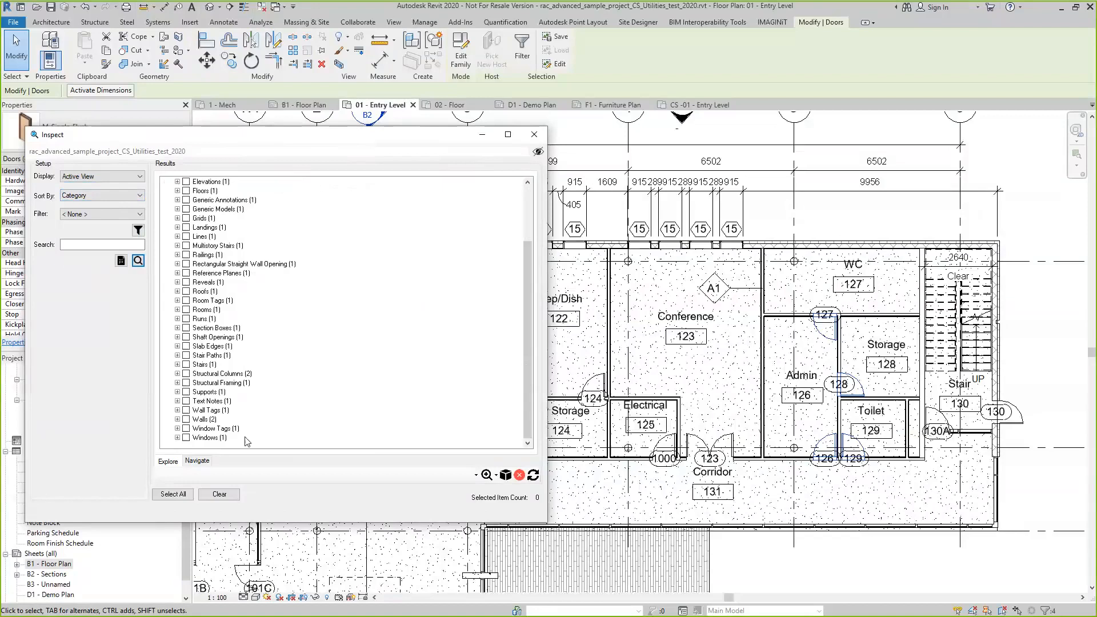
left_click(187, 427)
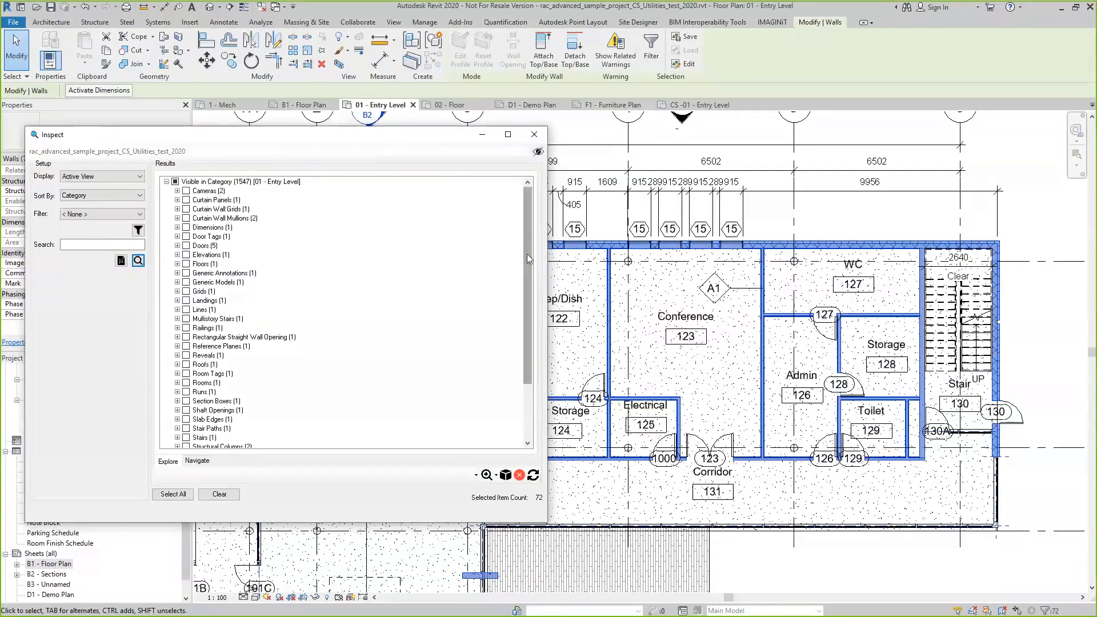
Expand the Walls category through Basic Wall to list the individual Generic - 200mm instances
left_click_drag(527, 254, 528, 362)
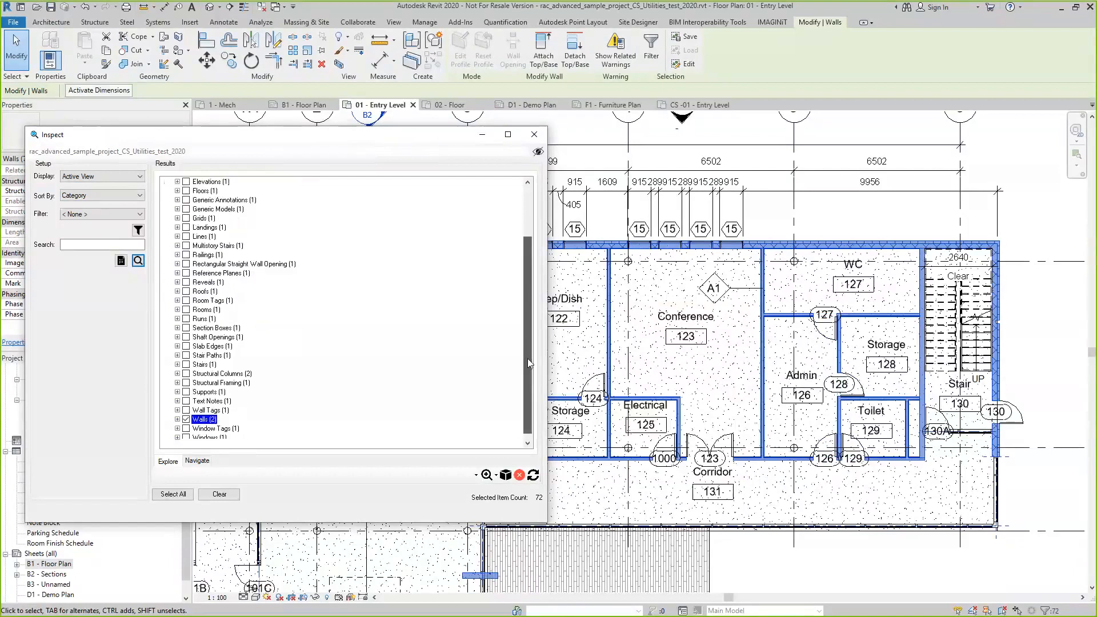
left_click(178, 419)
scroll(350, 385, "down", 1)
left_click(188, 410)
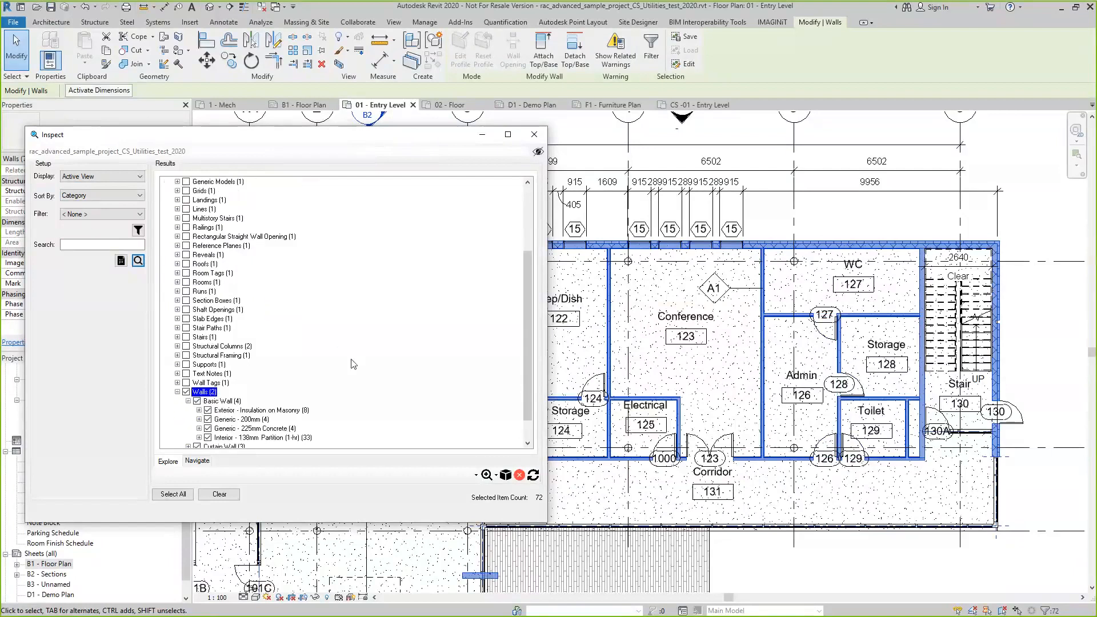
scroll(353, 364, "down", 1)
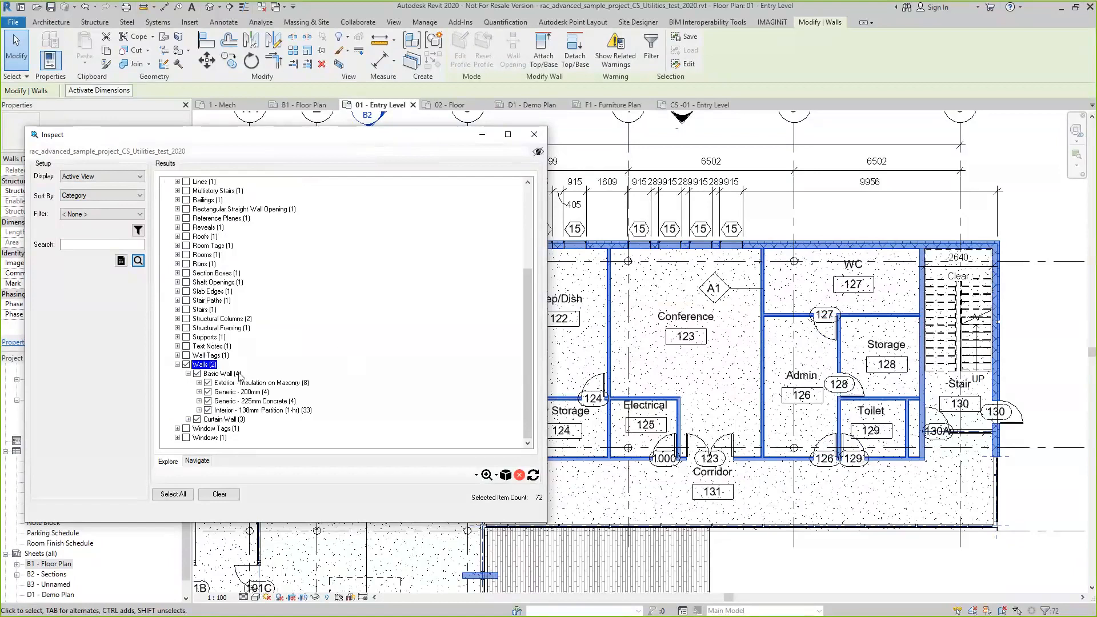
left_click(199, 392)
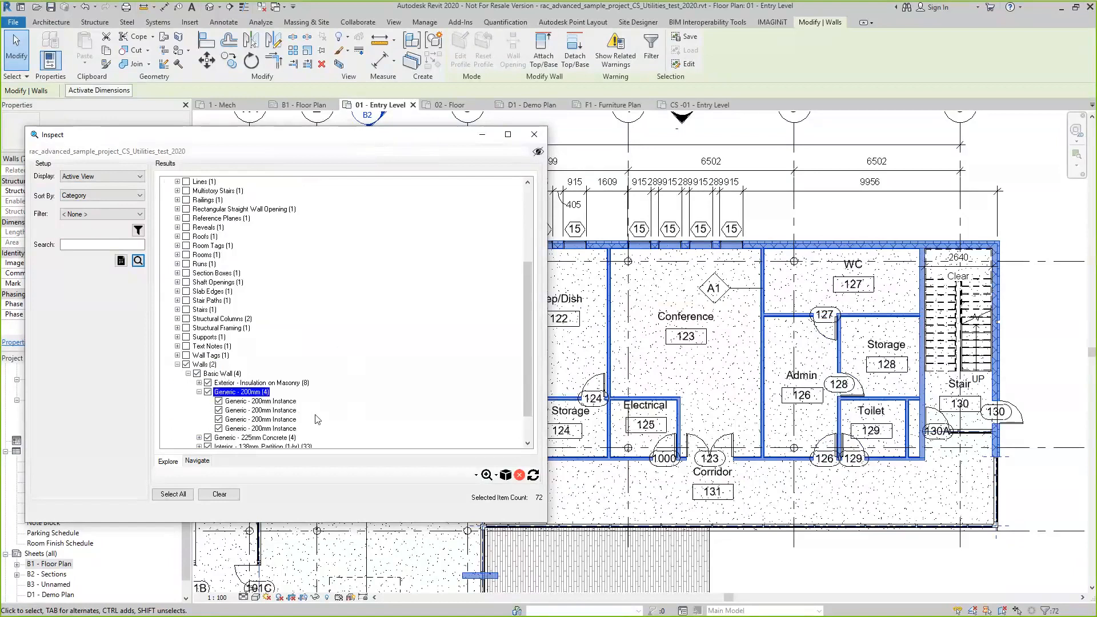
left_click(222, 374)
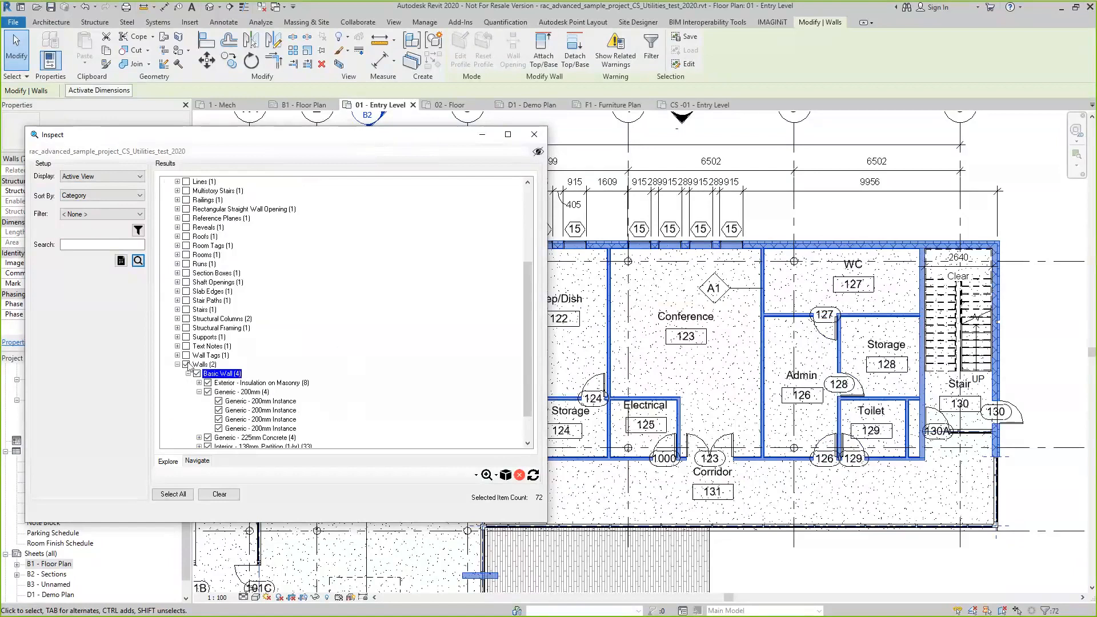
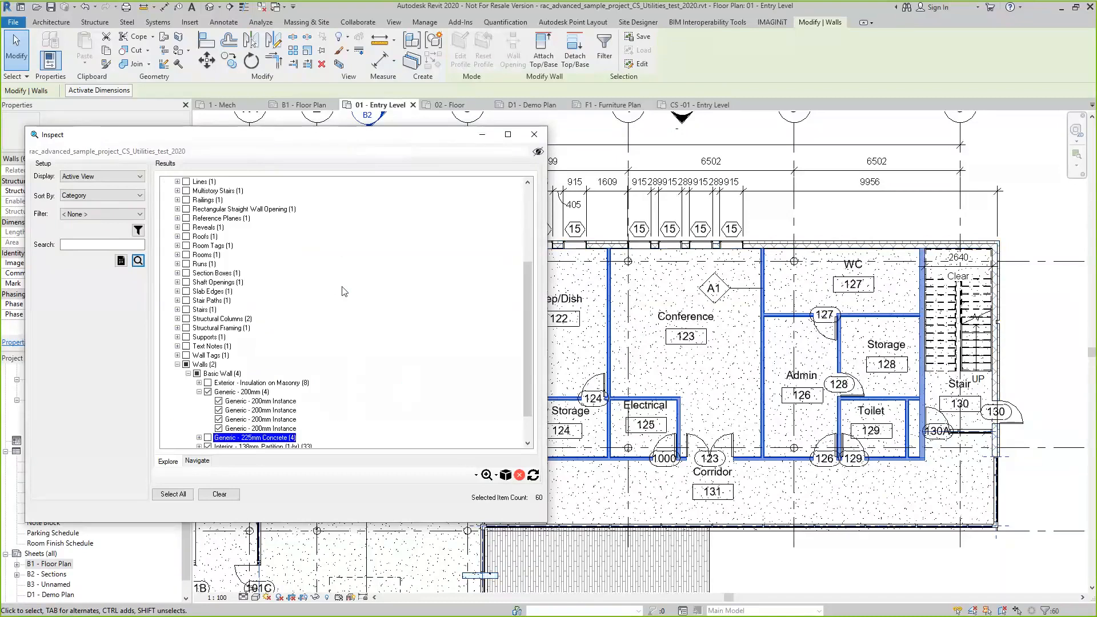
Open a property query for the selected walls and expand the Type properties of the Walls category
left_click(121, 261)
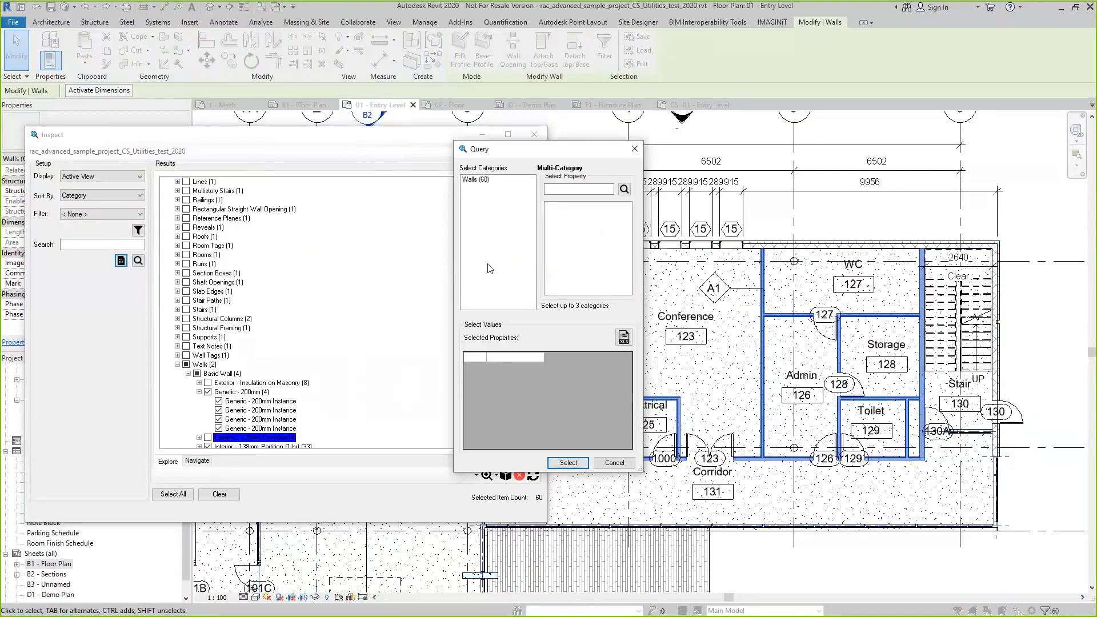
left_click(476, 180)
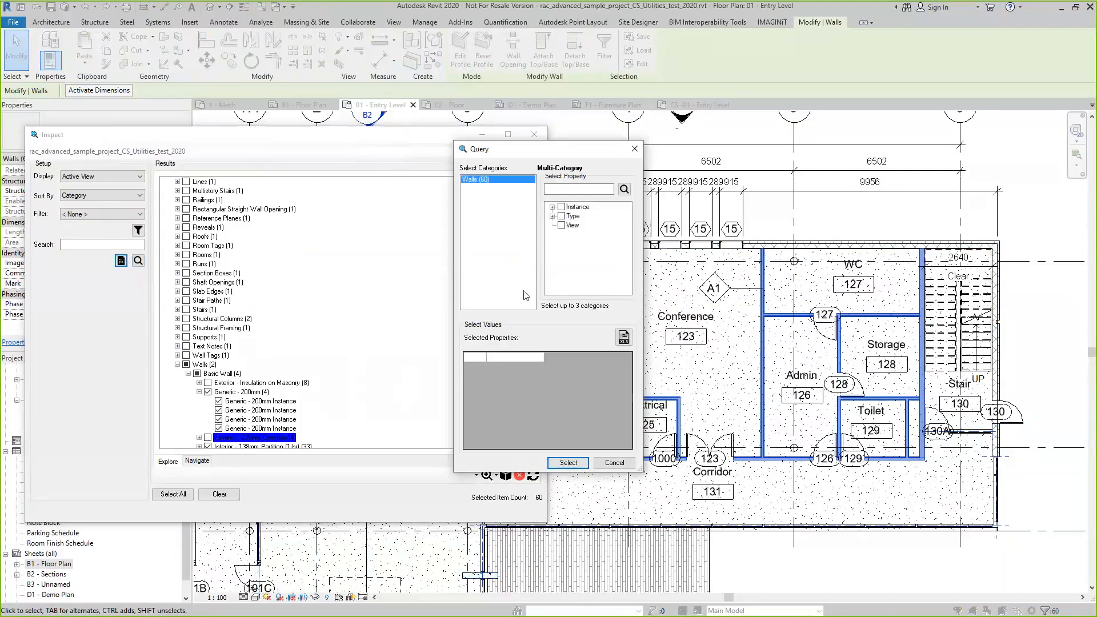
left_click(552, 217)
scroll(611, 280, "down", 4)
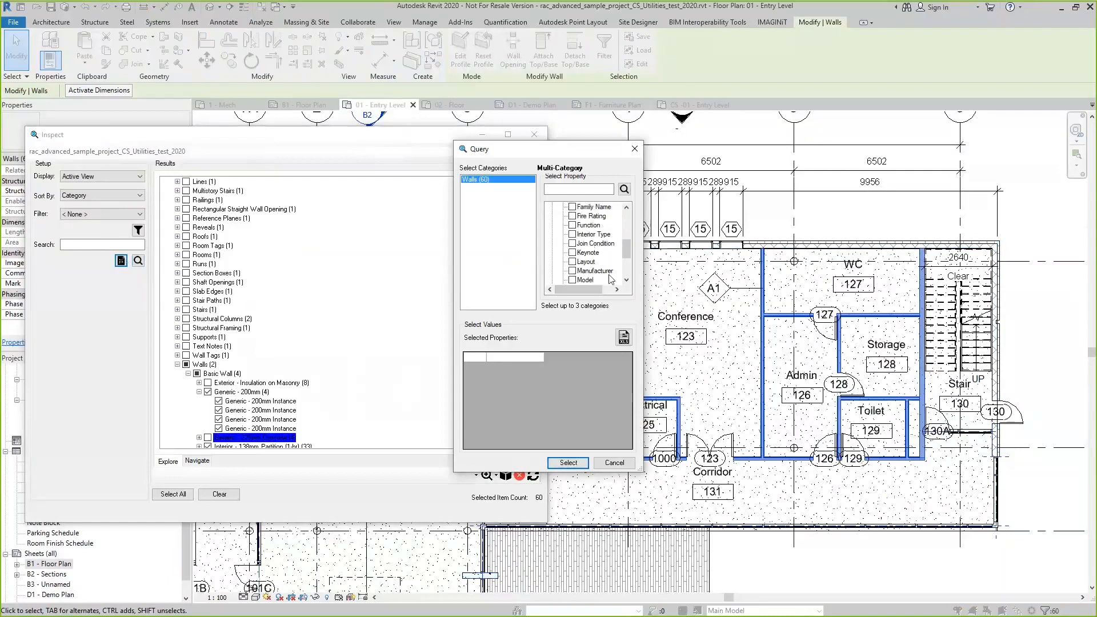
scroll(611, 280, "down", 2)
scroll(611, 279, "up", 3)
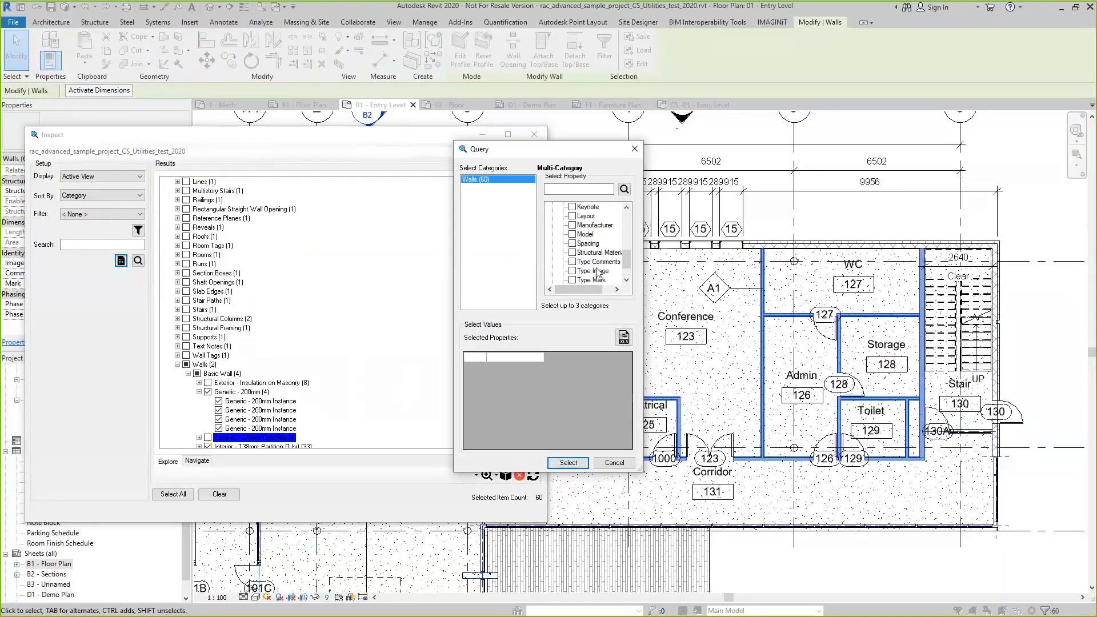
scroll(606, 239, "up", 4)
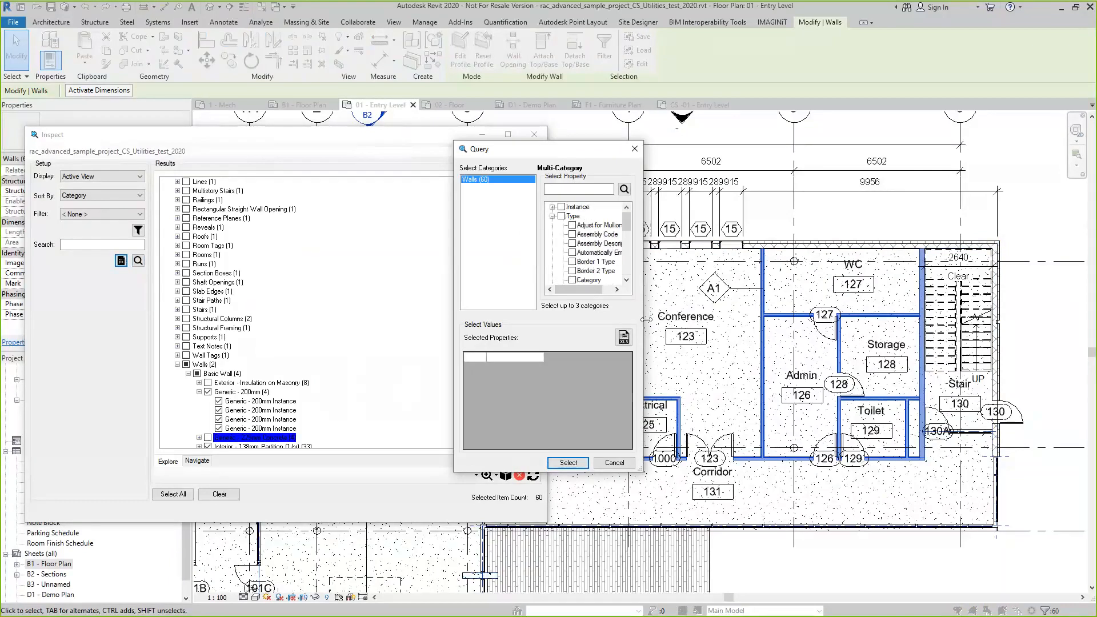
Widen the query window, expand the Instance properties and add Area to the queried wall values
left_click_drag(646, 320, 838, 324)
left_click(552, 207)
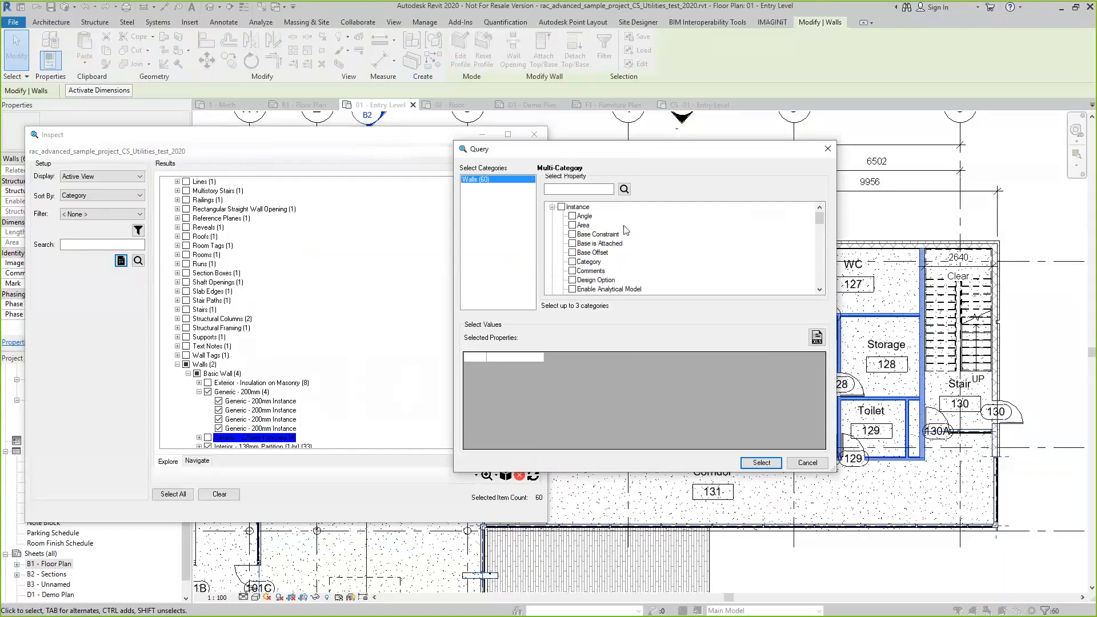
left_click(573, 225)
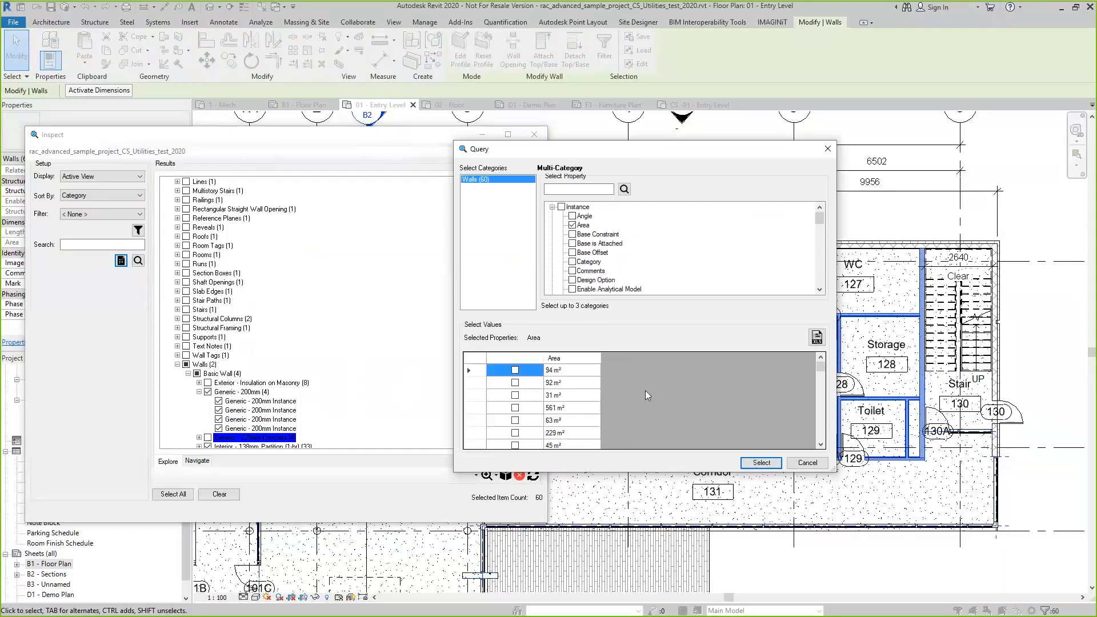
scroll(526, 392, "down", 5)
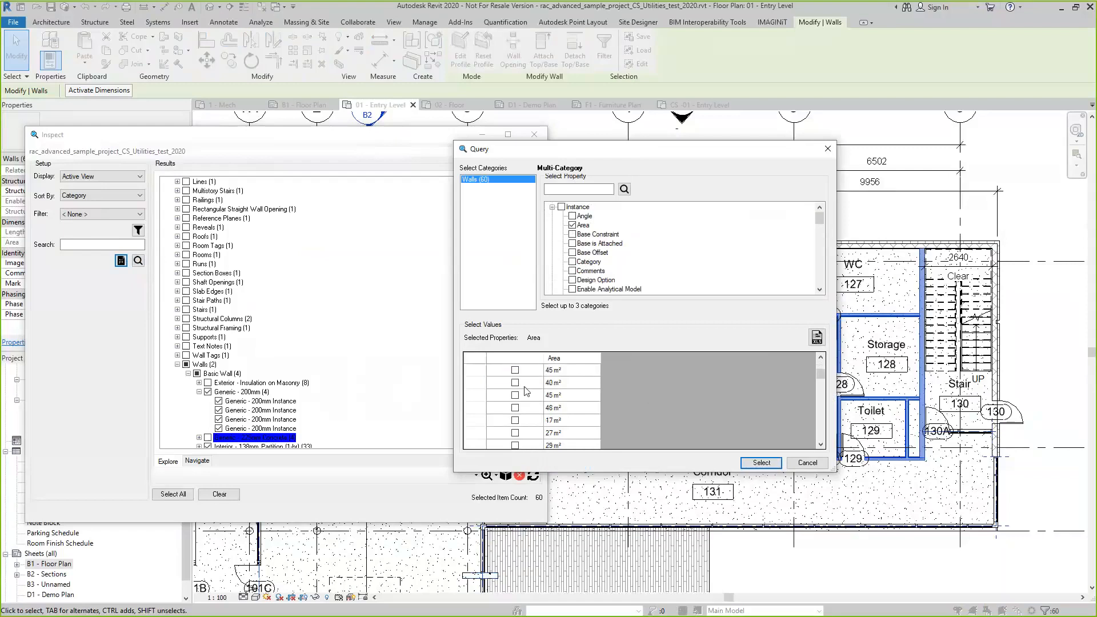
scroll(526, 392, "down", 4)
scroll(527, 392, "down", 5)
scroll(526, 392, "up", 17)
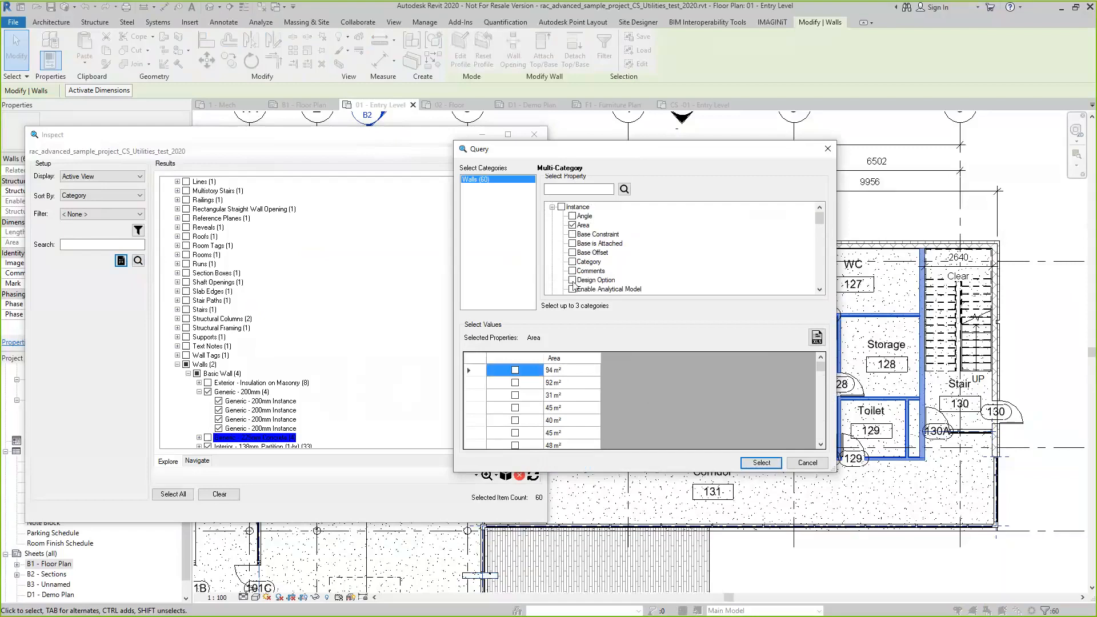
Add the Base Offset and Base Constraint instance properties to the wall query and enlarge the query window
left_click(572, 252)
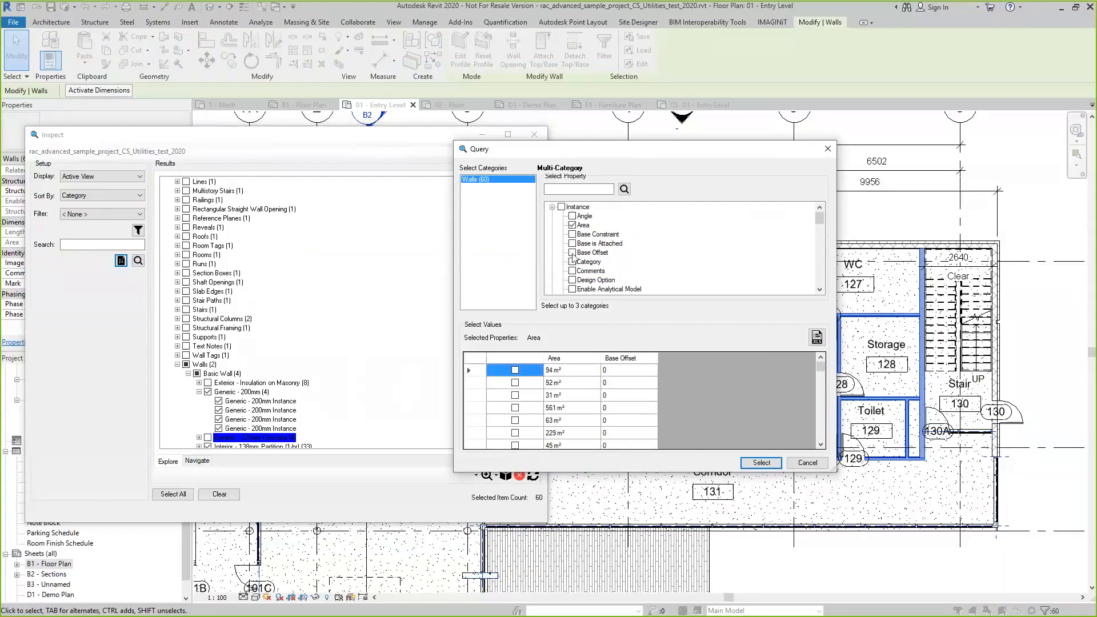
left_click(572, 234)
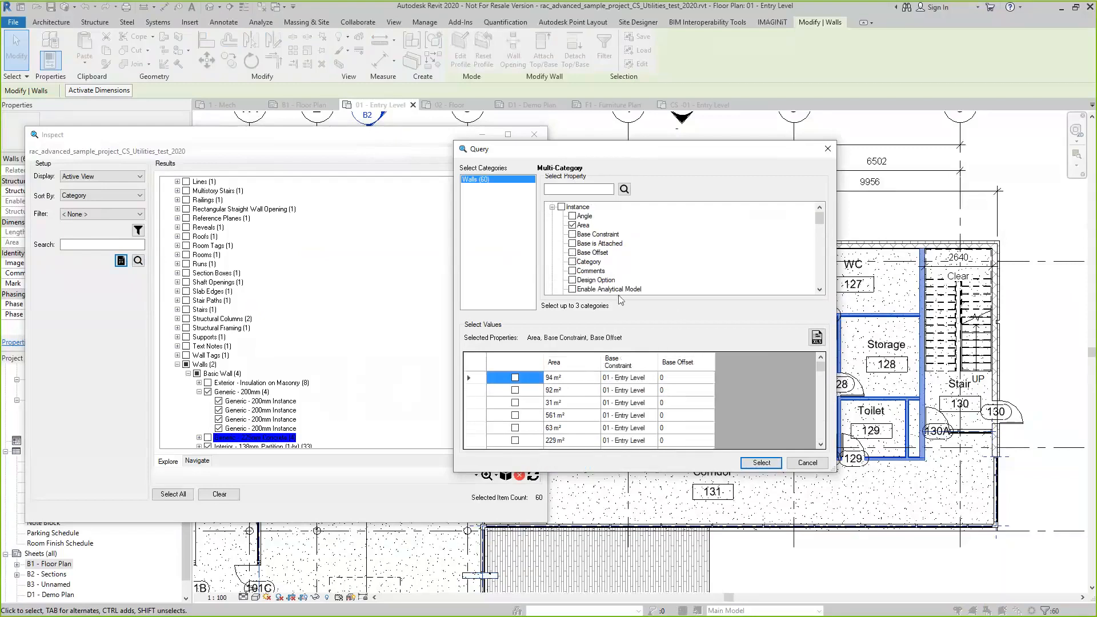
scroll(646, 403, "down", 10)
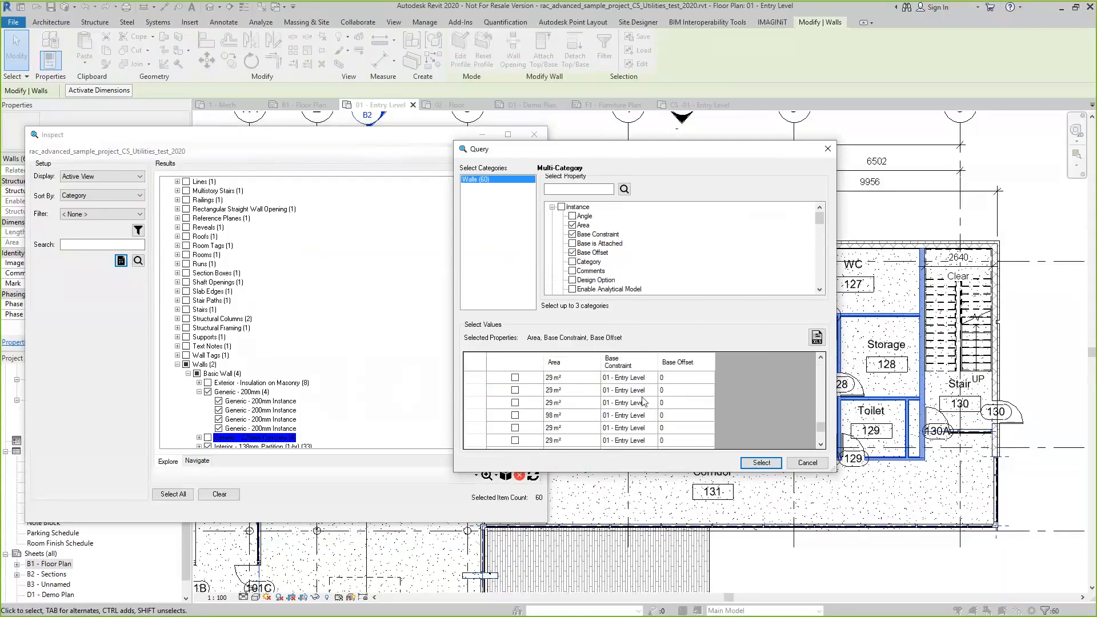
scroll(642, 402, "down", 3)
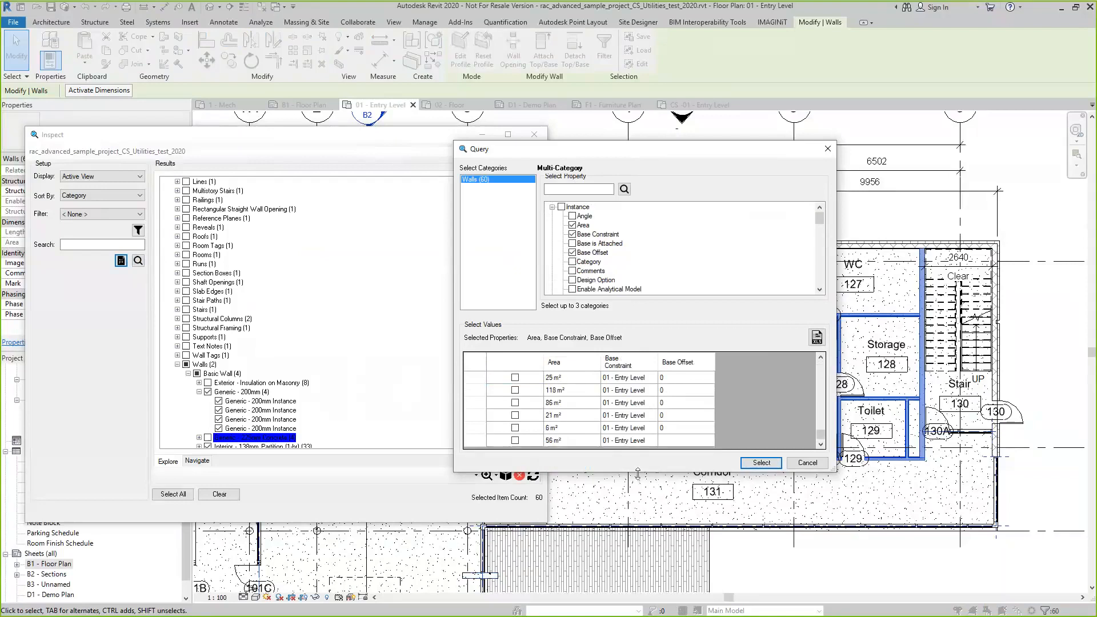
left_click_drag(638, 473, 639, 609)
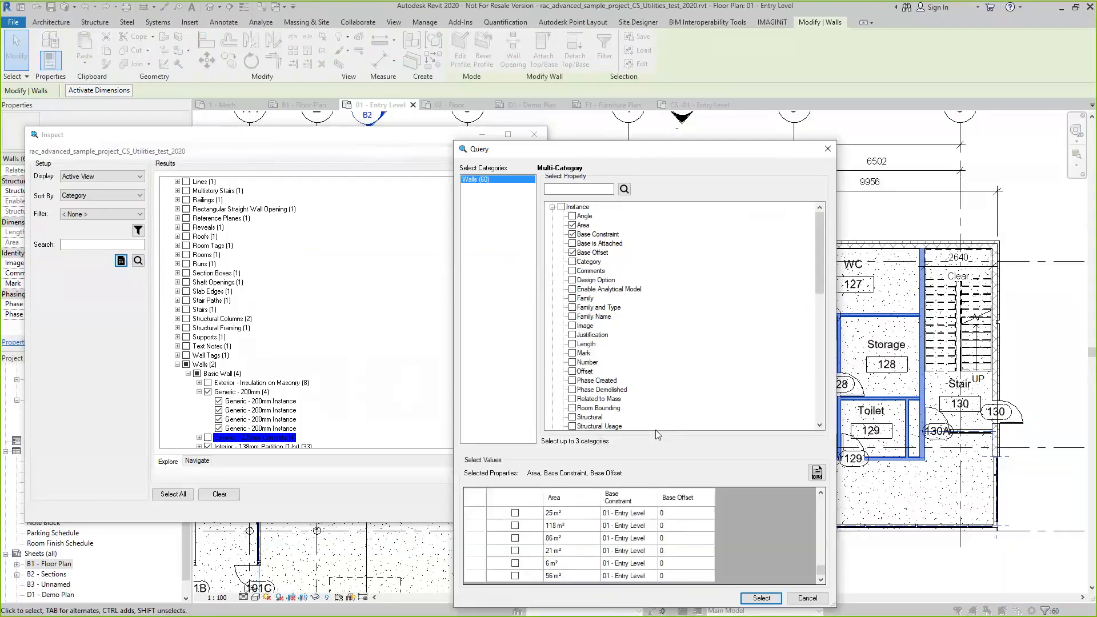
scroll(657, 395, "down", 3)
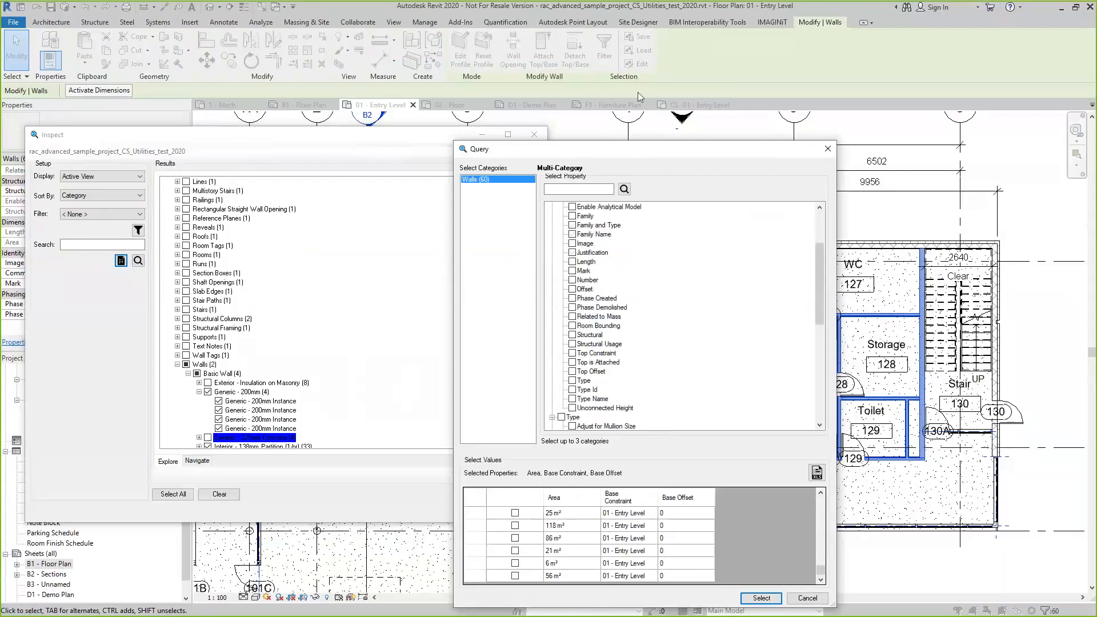
left_click_drag(638, 149, 612, 66)
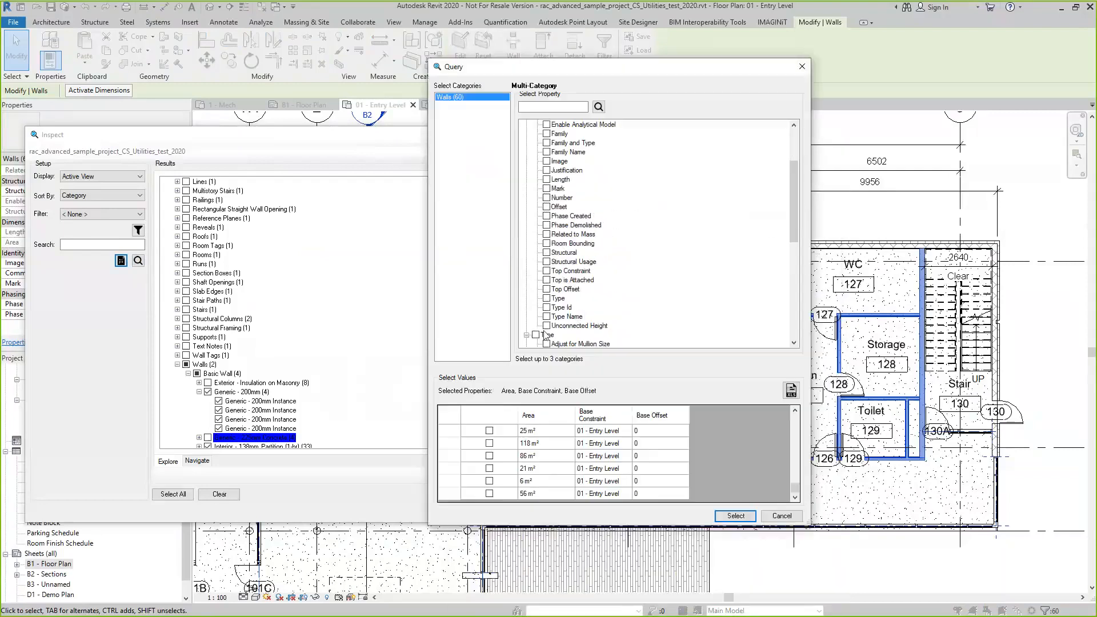
Export the queried wall values to an Excel file named Walls
left_click(792, 390)
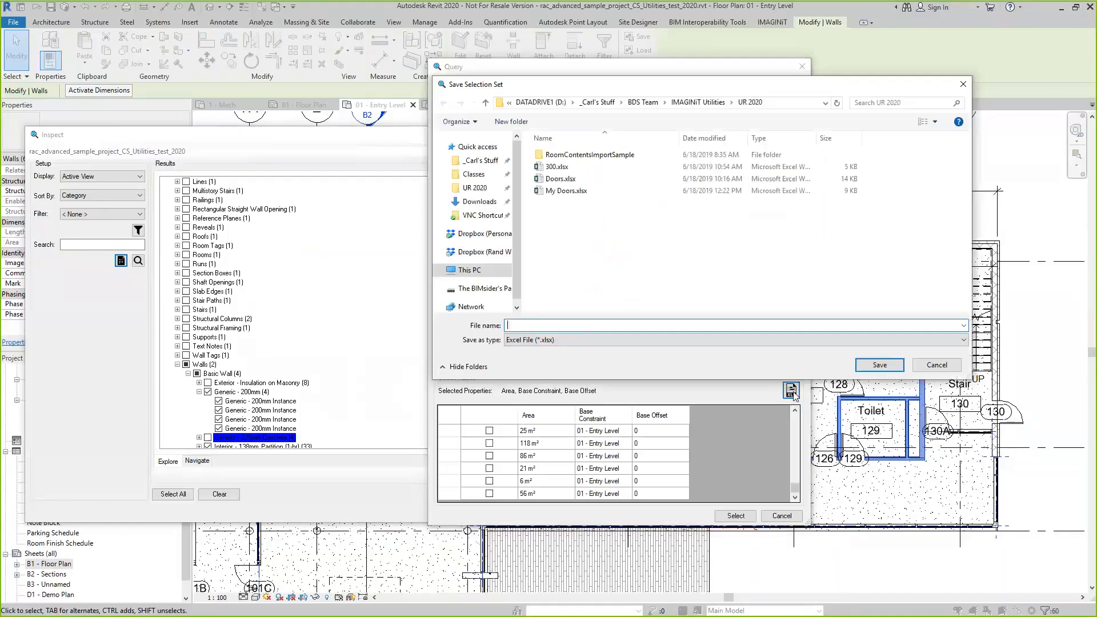
type("Walls")
left_click(880, 365)
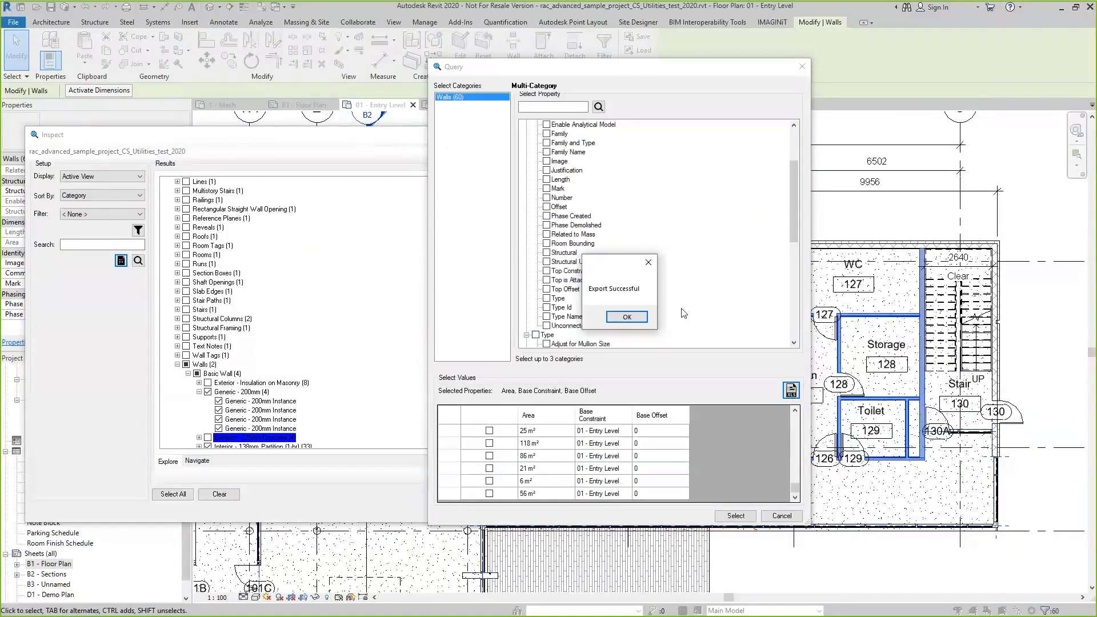
left_click(629, 317)
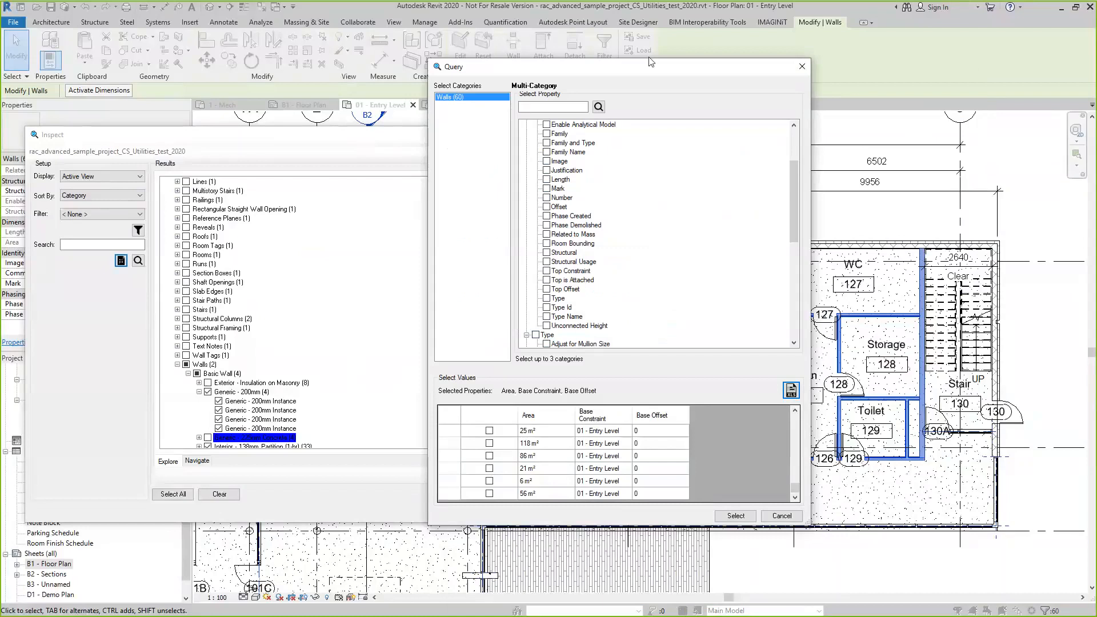
Close the query and inspection windows, return to the IMAGINiT tools and clear the wall selection
left_click(804, 67)
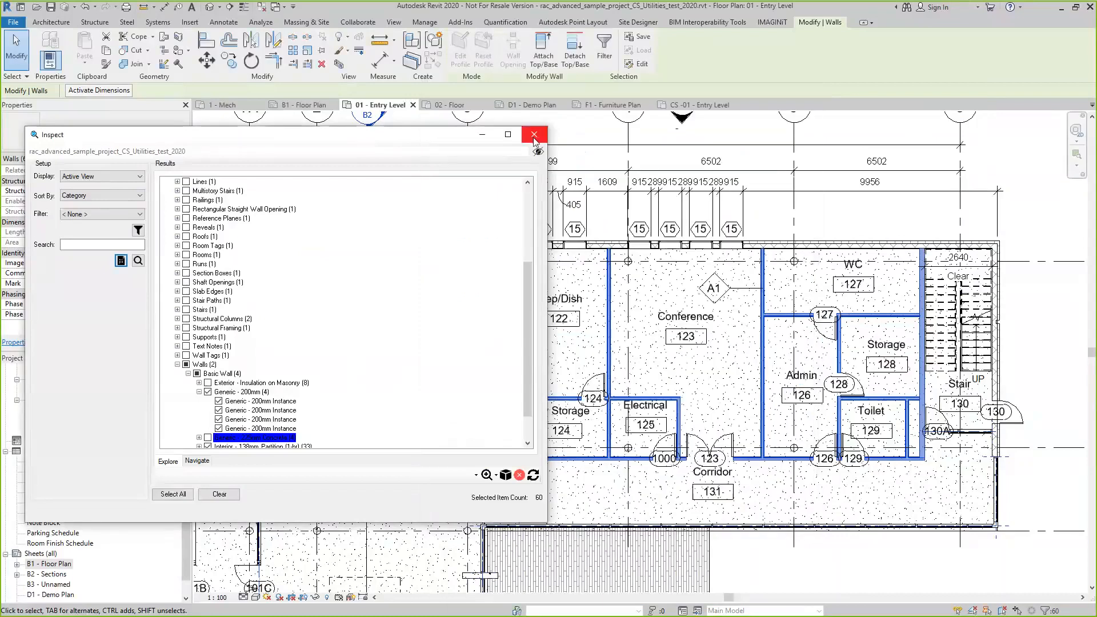
left_click(533, 137)
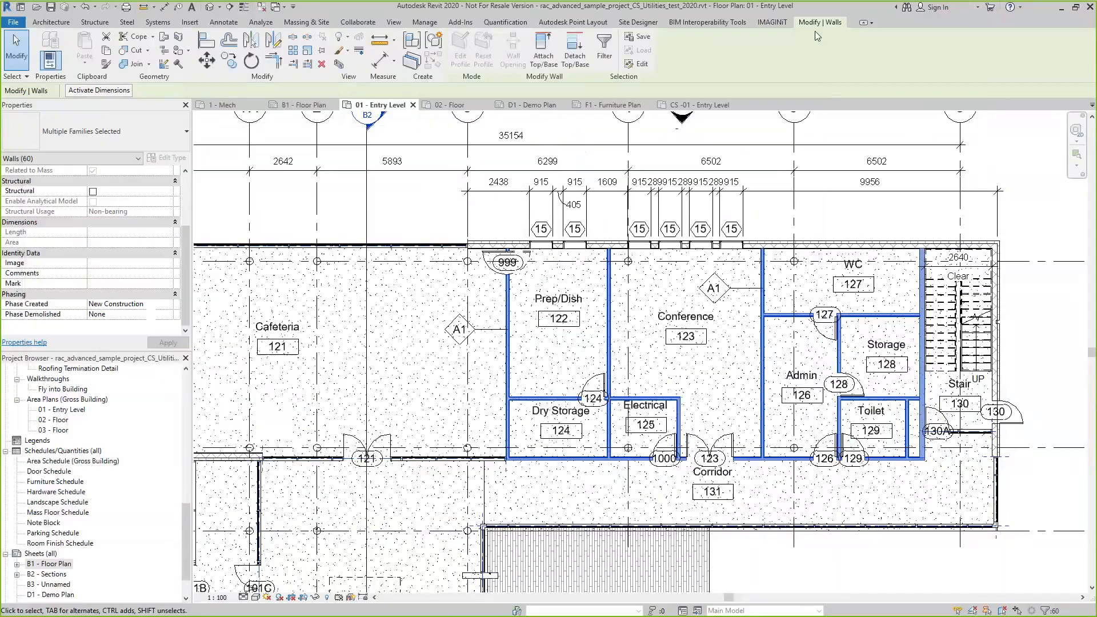
left_click(772, 22)
key("Escape")
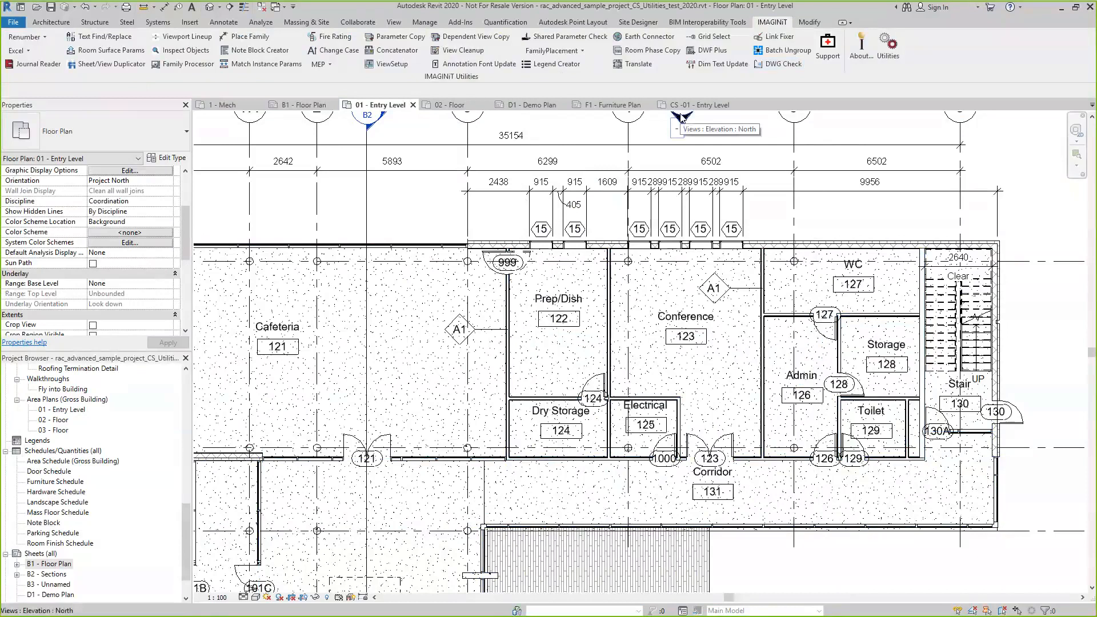
Open the 01 - Entry Level - Furniture Layout floor plan at the cafeteria tables
scroll(159, 473, "up", 7)
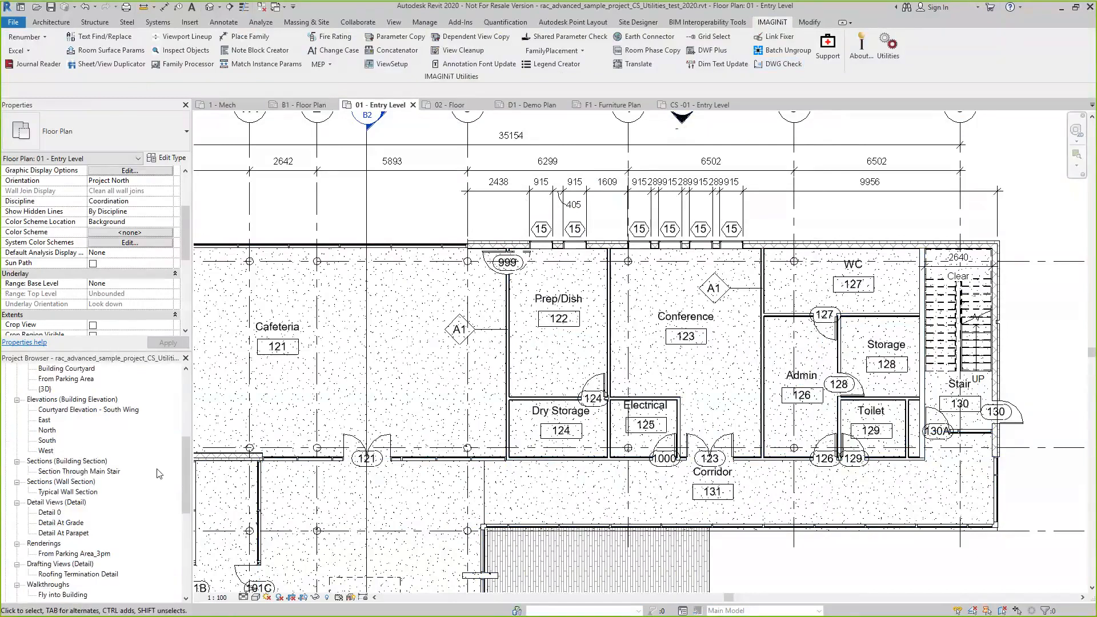
scroll(159, 473, "up", 6)
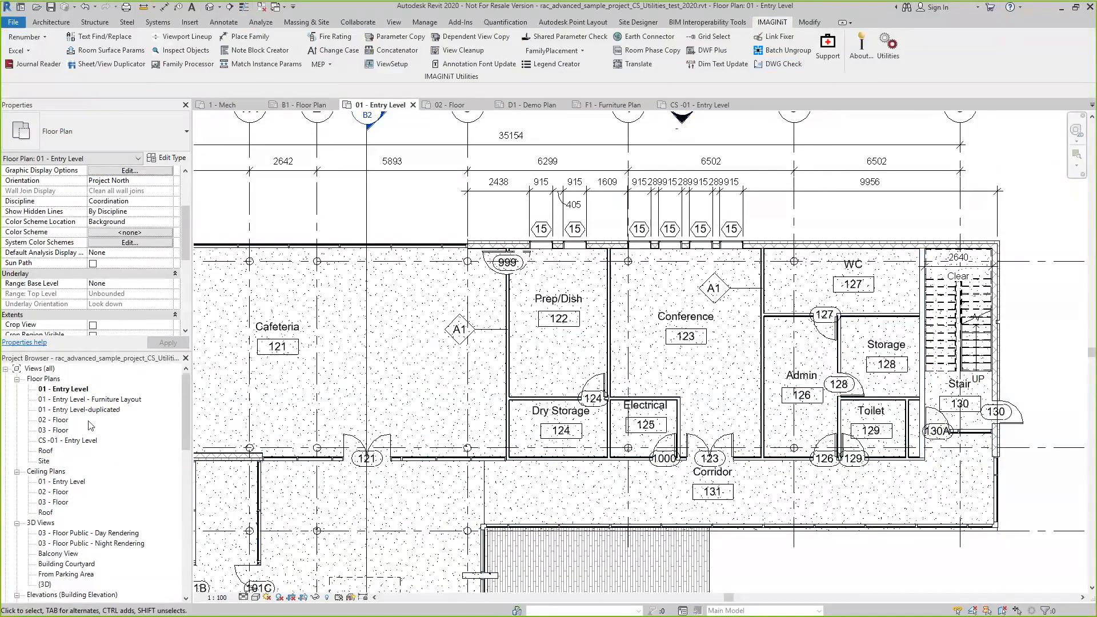
left_click(106, 401)
double_click(106, 401)
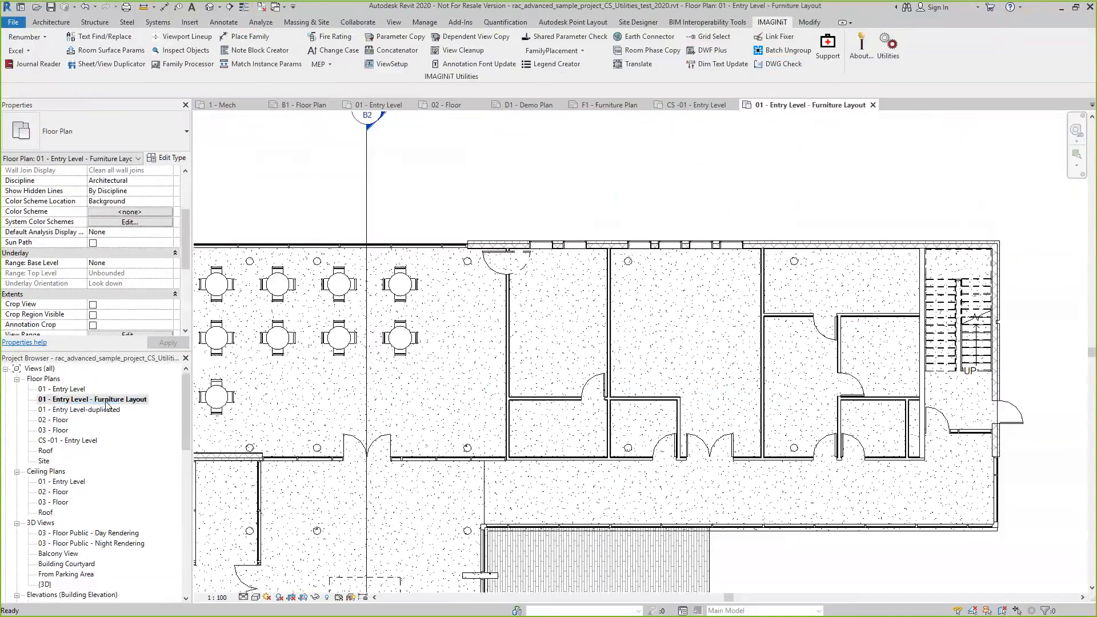
scroll(502, 429, "down", 2)
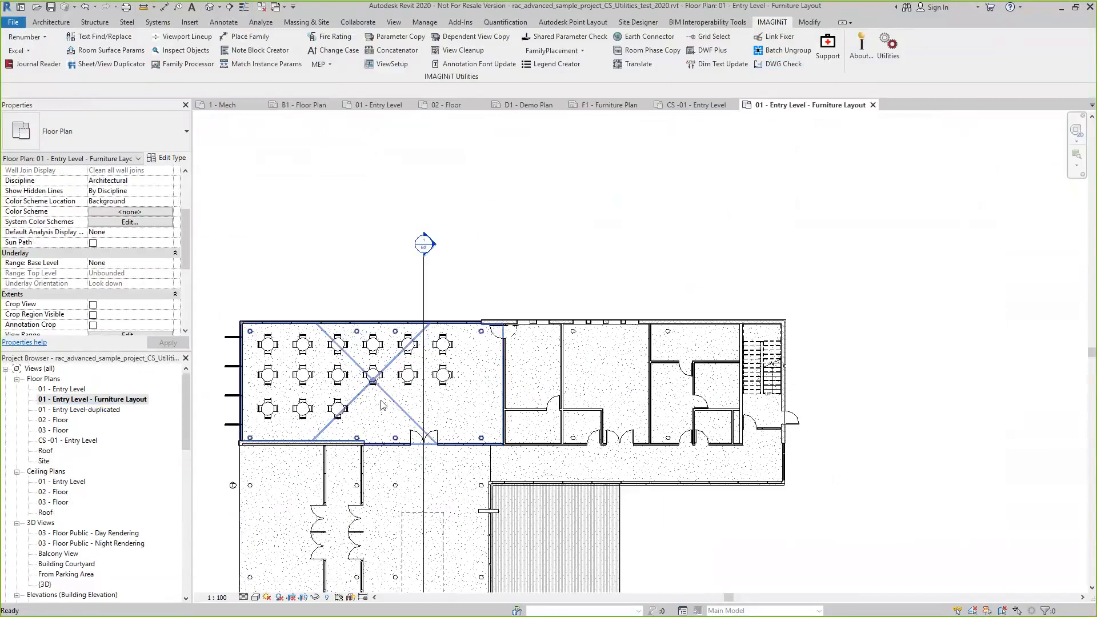
scroll(382, 405, "up", 3)
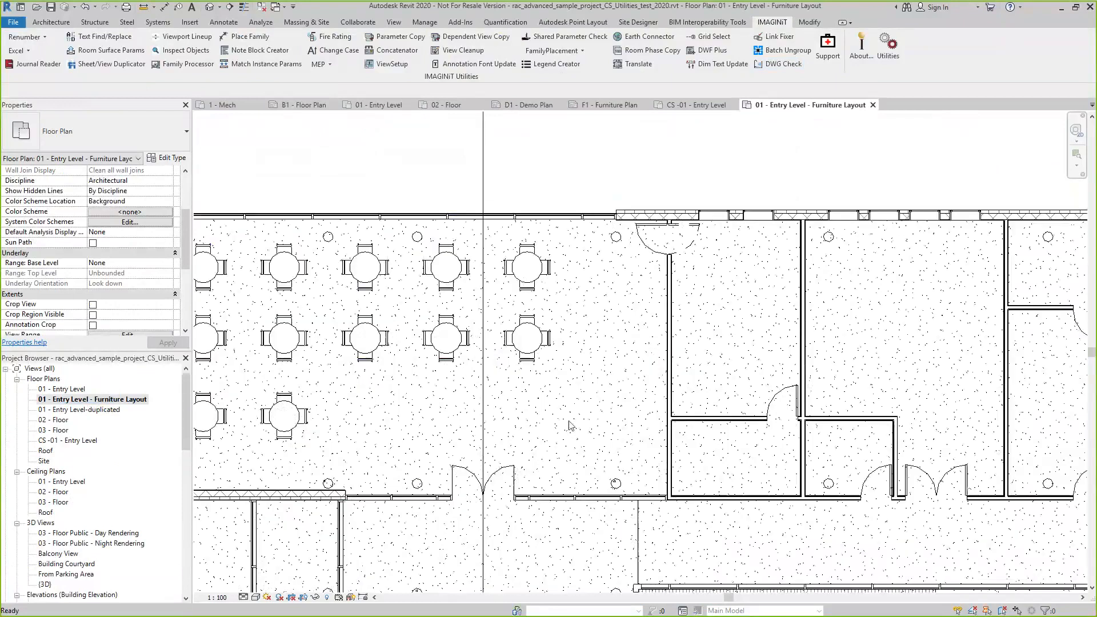
Place one Chair-Viper : Chair component in the cafeteria's open floor area, beside the double doors below the tables
left_click(51, 22)
left_click(135, 59)
left_click(155, 83)
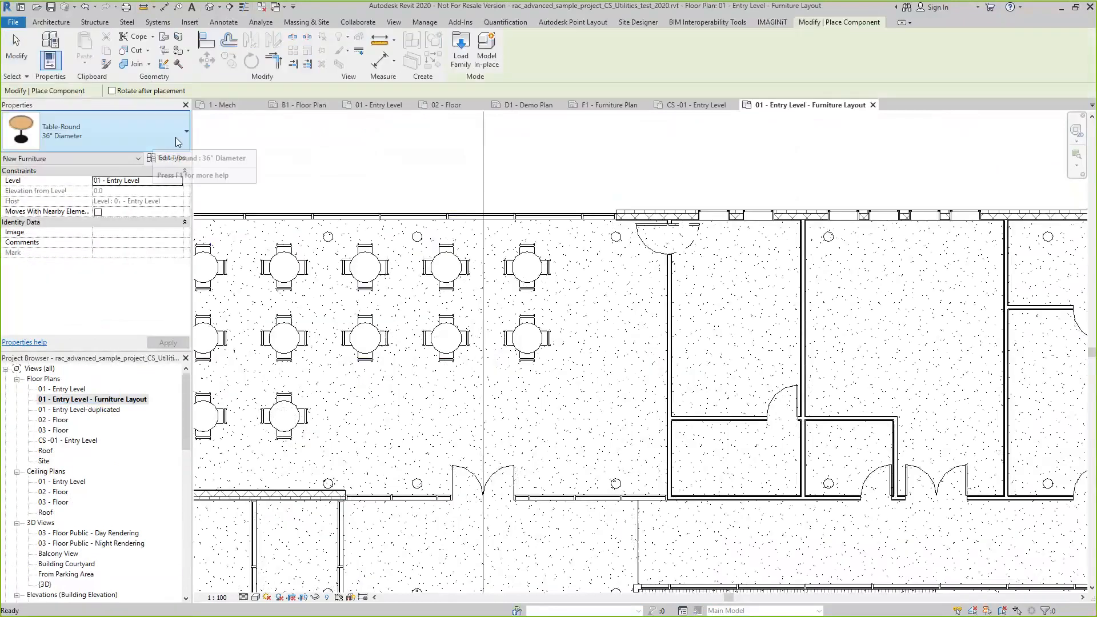
left_click(102, 131)
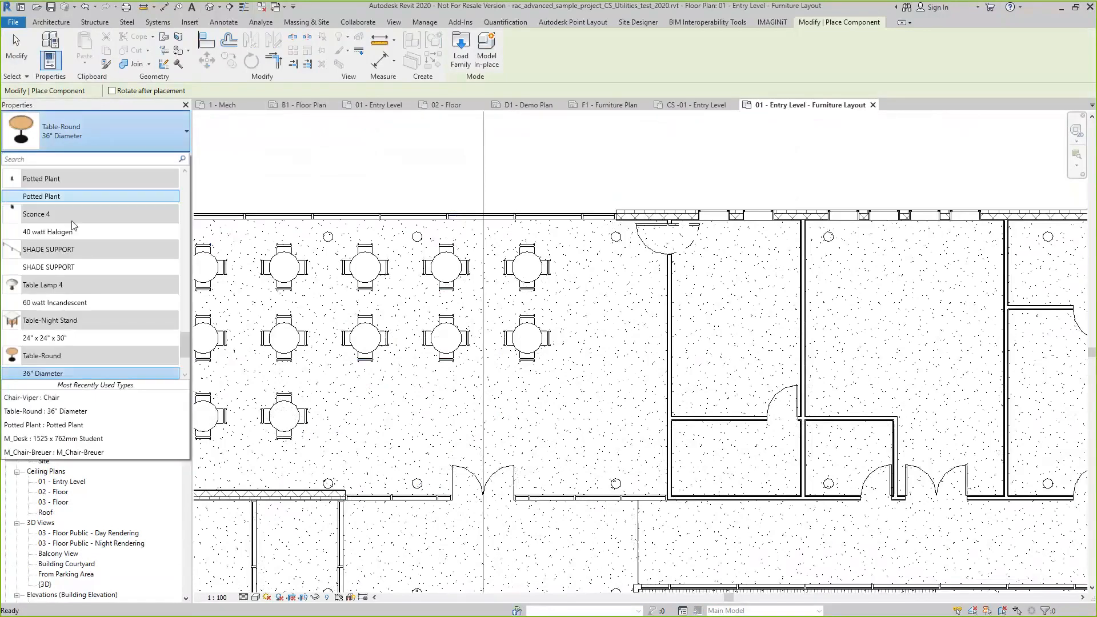
scroll(86, 240, "down", 1)
mouse_move(61, 315)
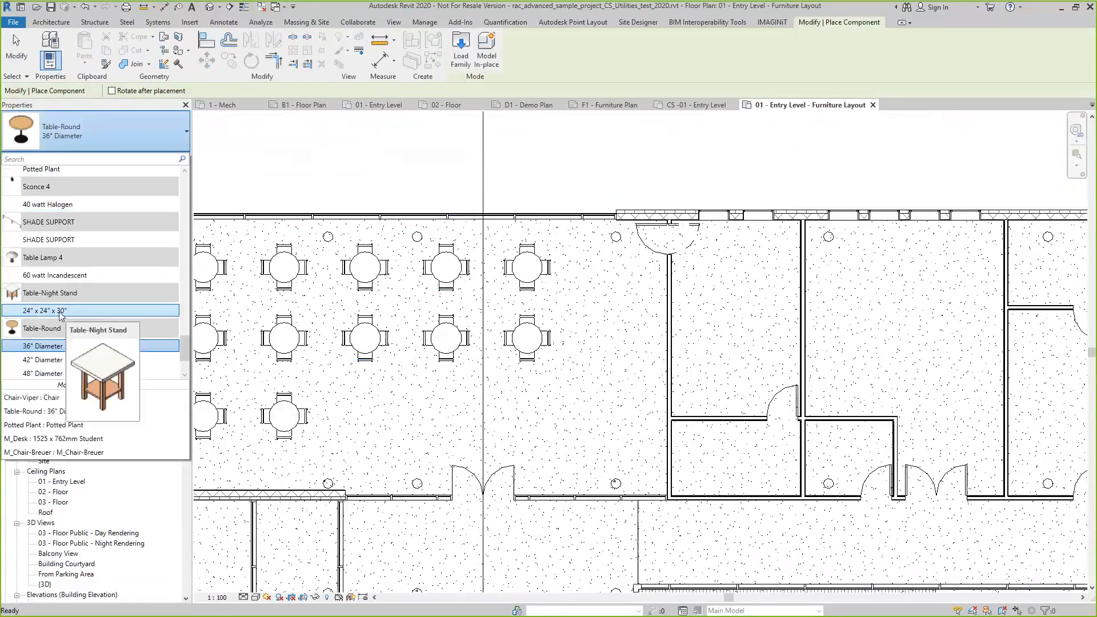
scroll(64, 311, "up", 10)
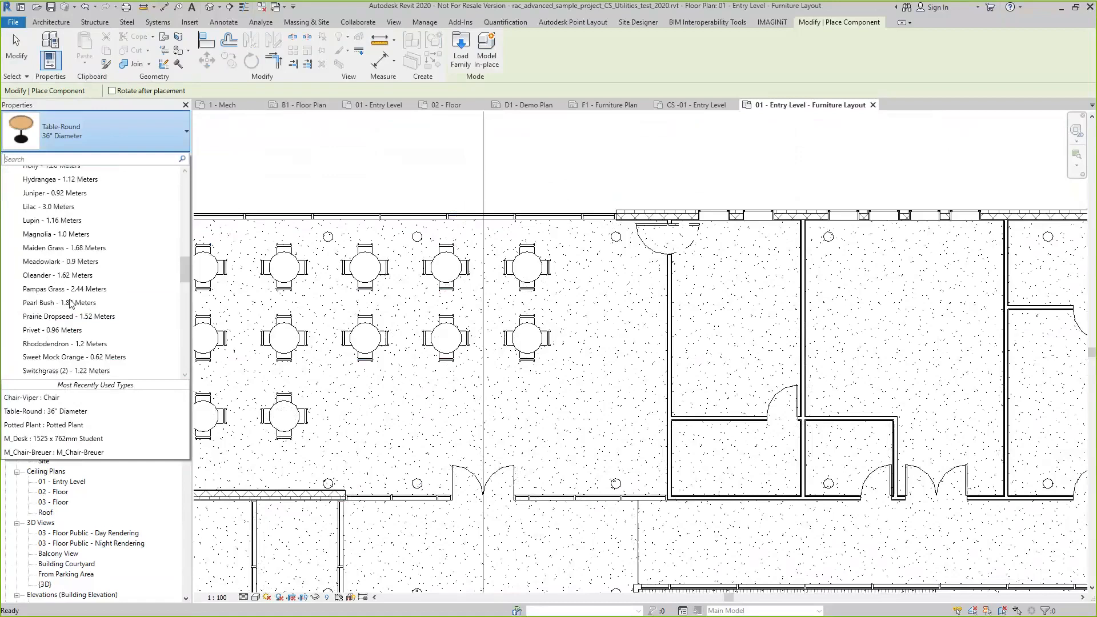
scroll(63, 268, "up", 10)
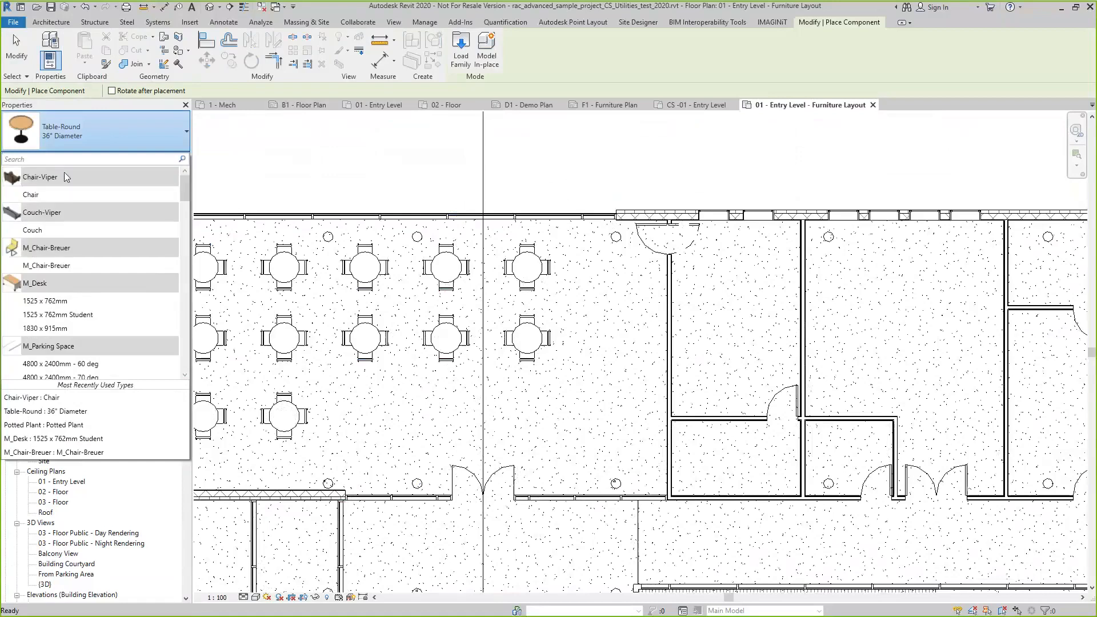
left_click(32, 196)
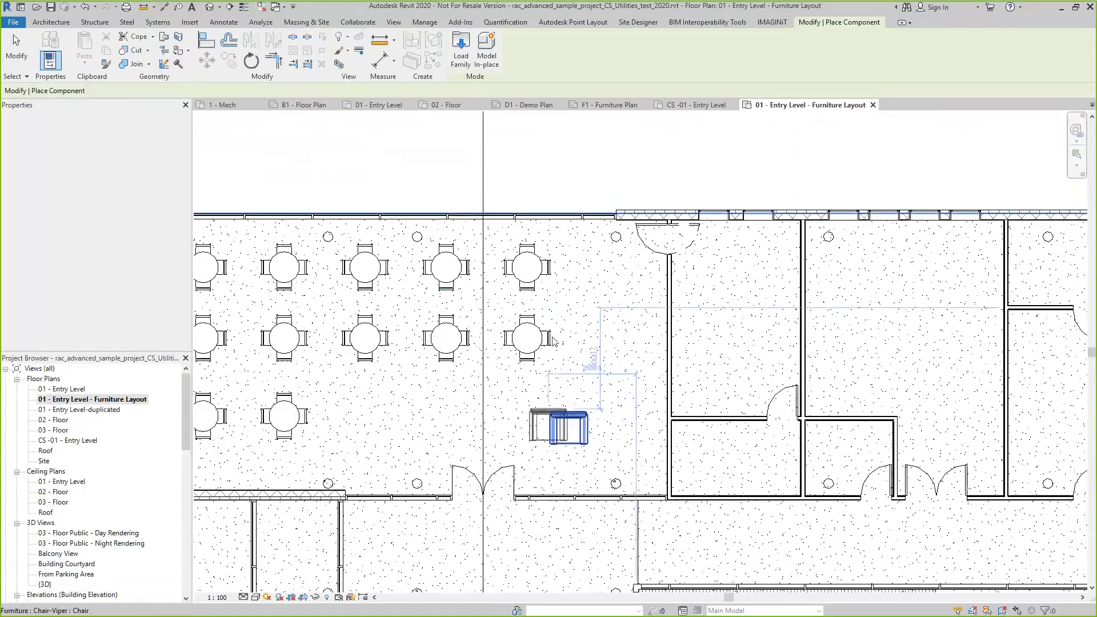
key("Escape")
Open the placed Chair-Viper's family in the Family Editor
left_click(575, 417)
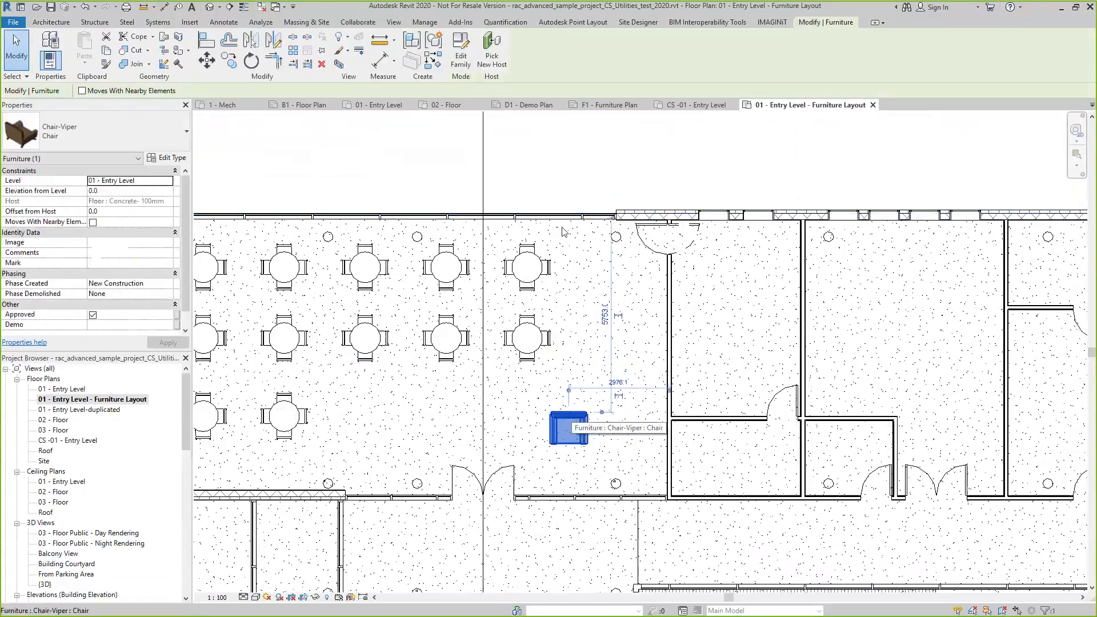
left_click(462, 61)
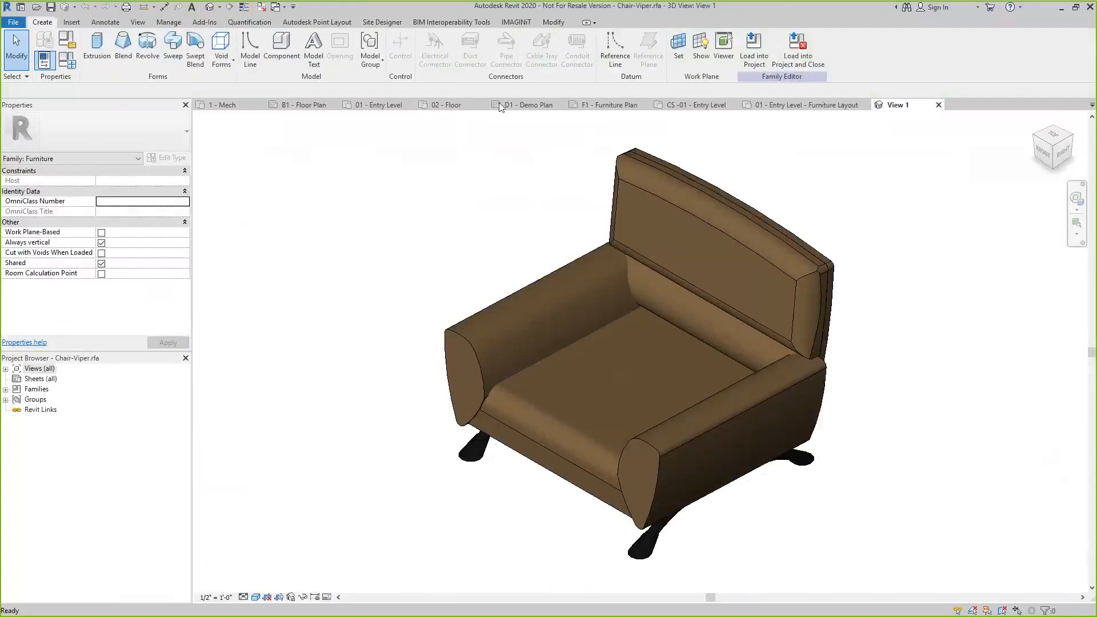
Start the Family Processor on the chair family and pick the Replace Yes/No parameter for addition as a shared parameter
left_click(508, 25)
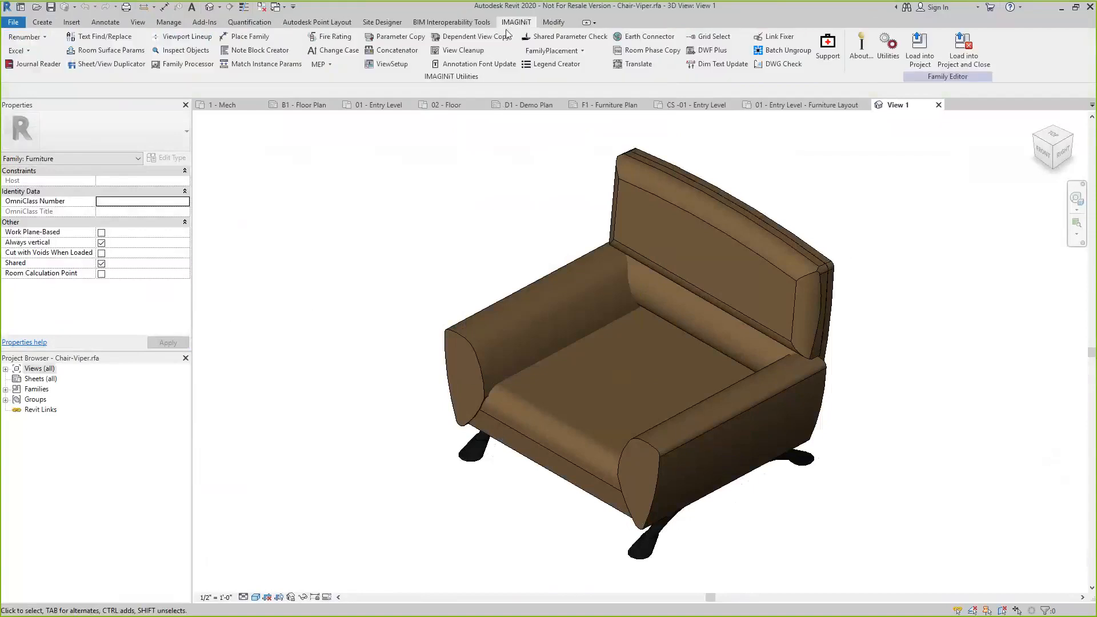
left_click(189, 64)
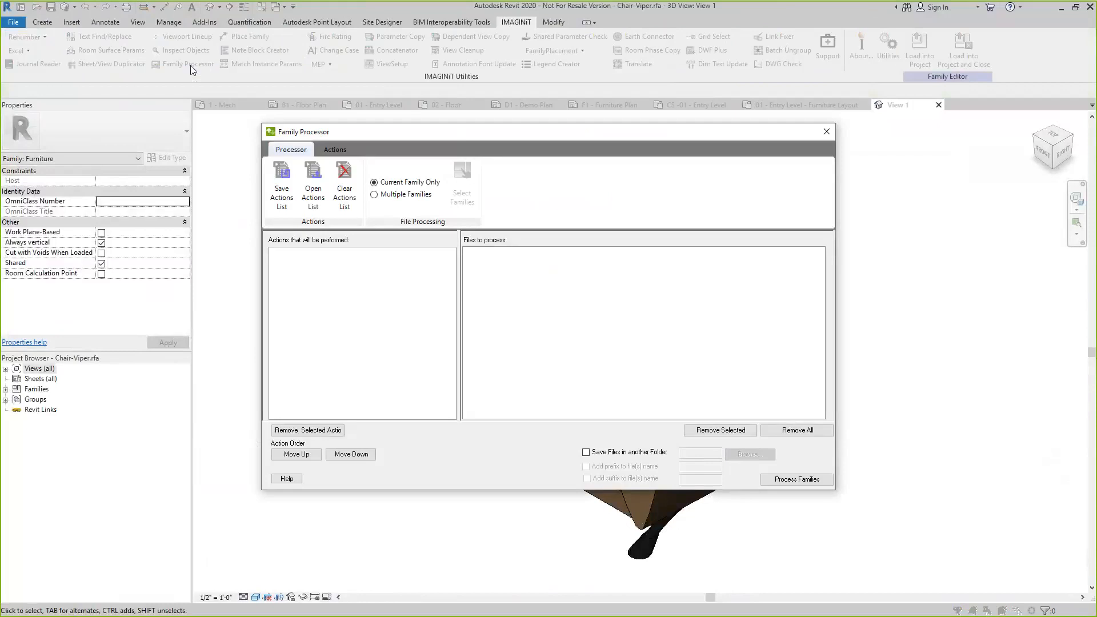
left_click(336, 149)
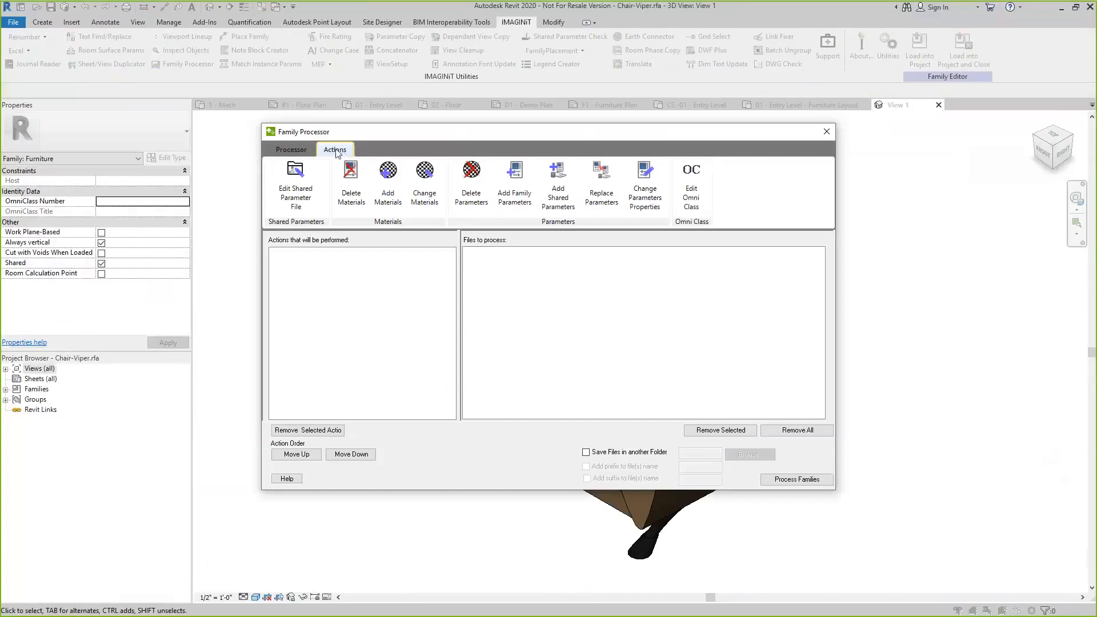
left_click(556, 187)
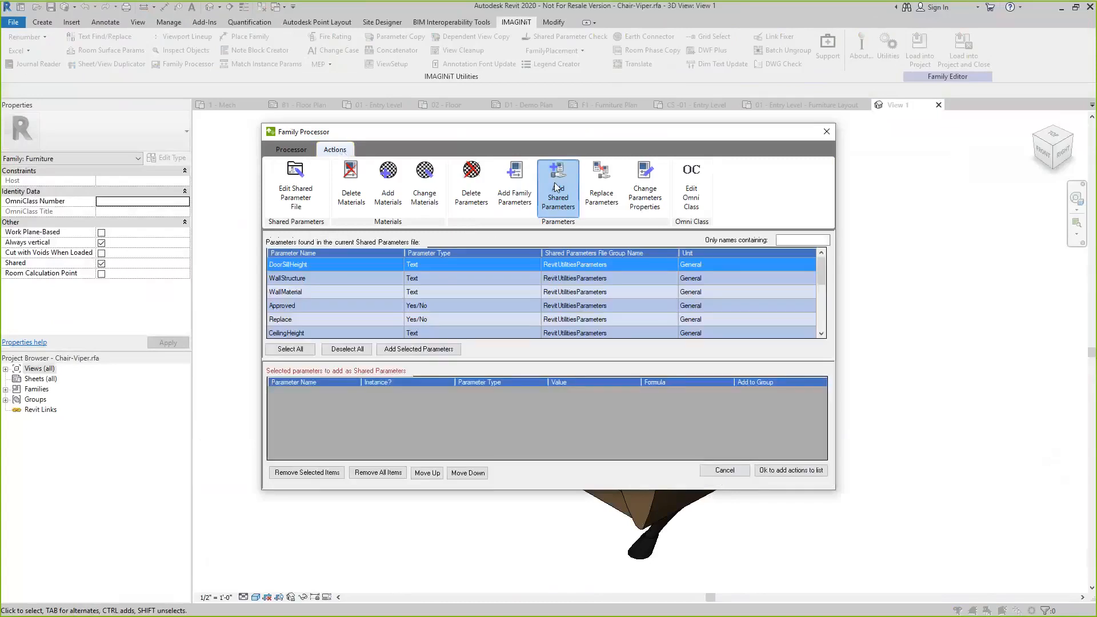
left_click(283, 319)
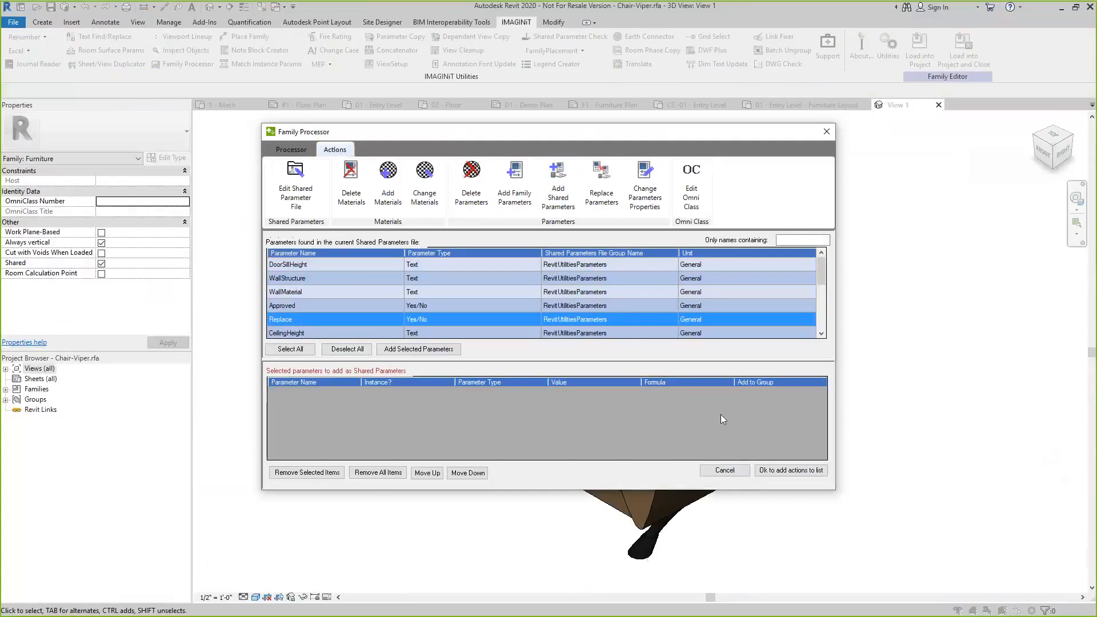
left_click(420, 349)
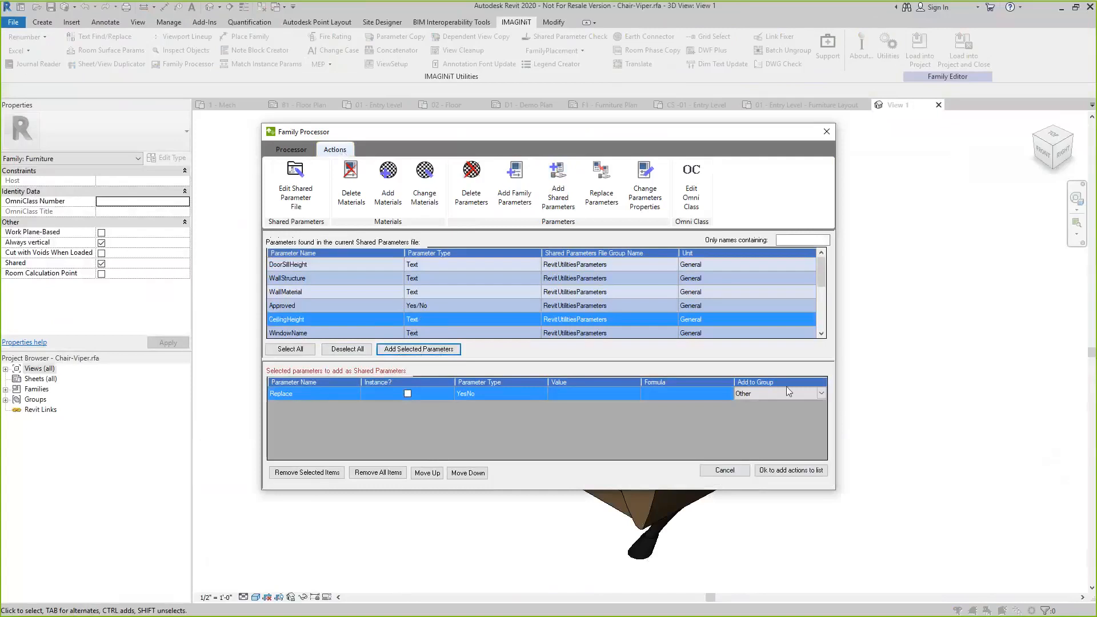
Make the Replace parameter an instance parameter in the Other group and add it to the action list
left_click(820, 394)
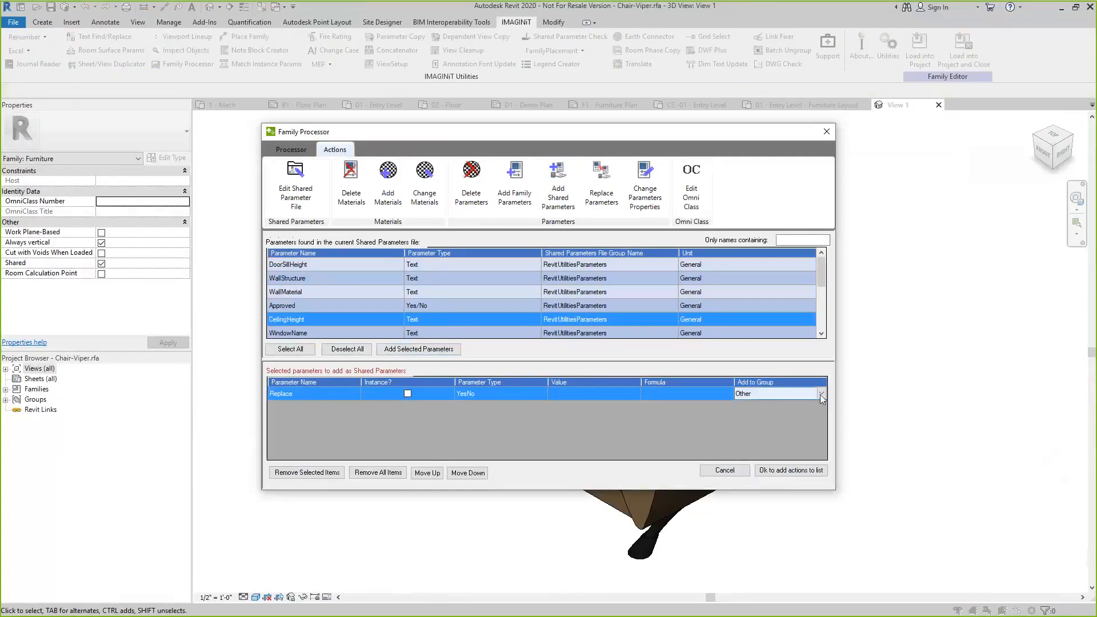
left_click(820, 394)
left_click(799, 422)
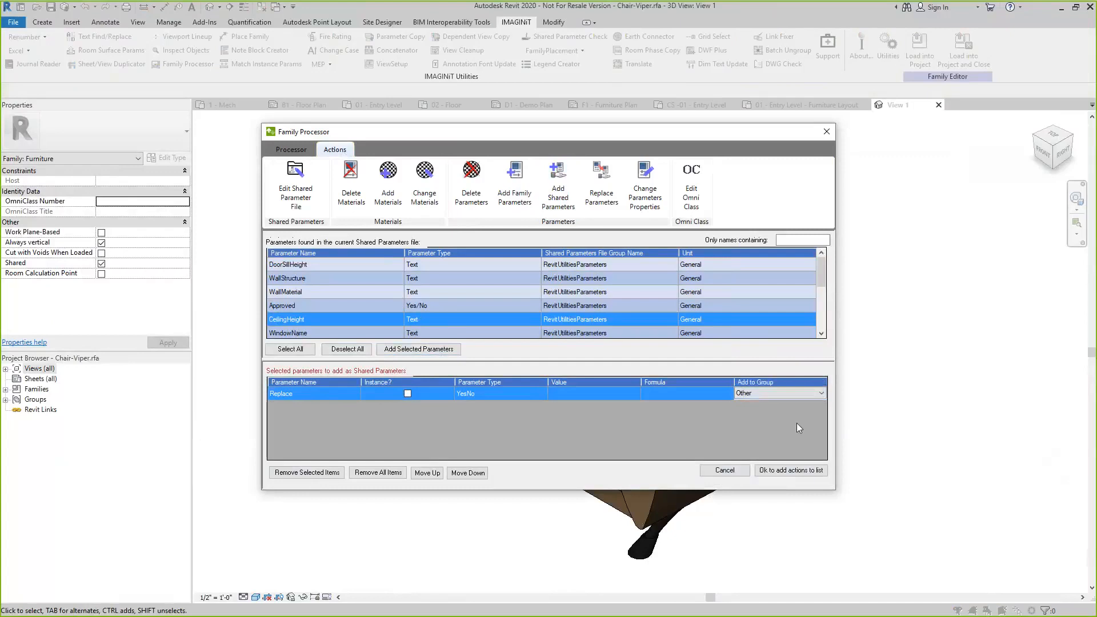
left_click(407, 393)
left_click(792, 471)
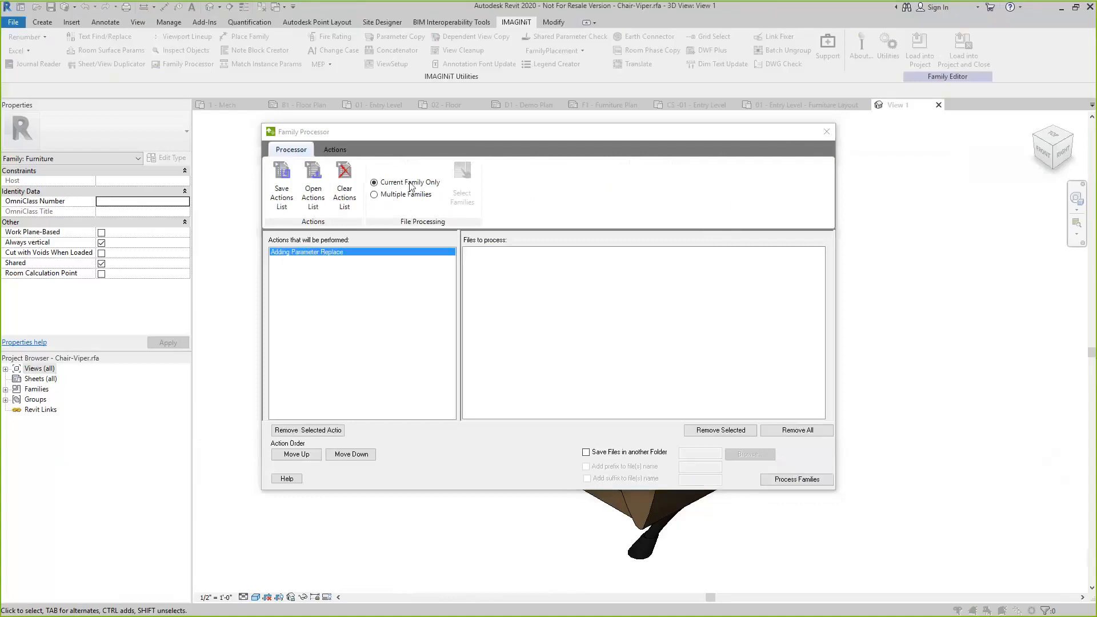
Process the current chair family and load it into the rac_advanced_sample_project project, leaving number test_2020.rvt out
left_click(809, 480)
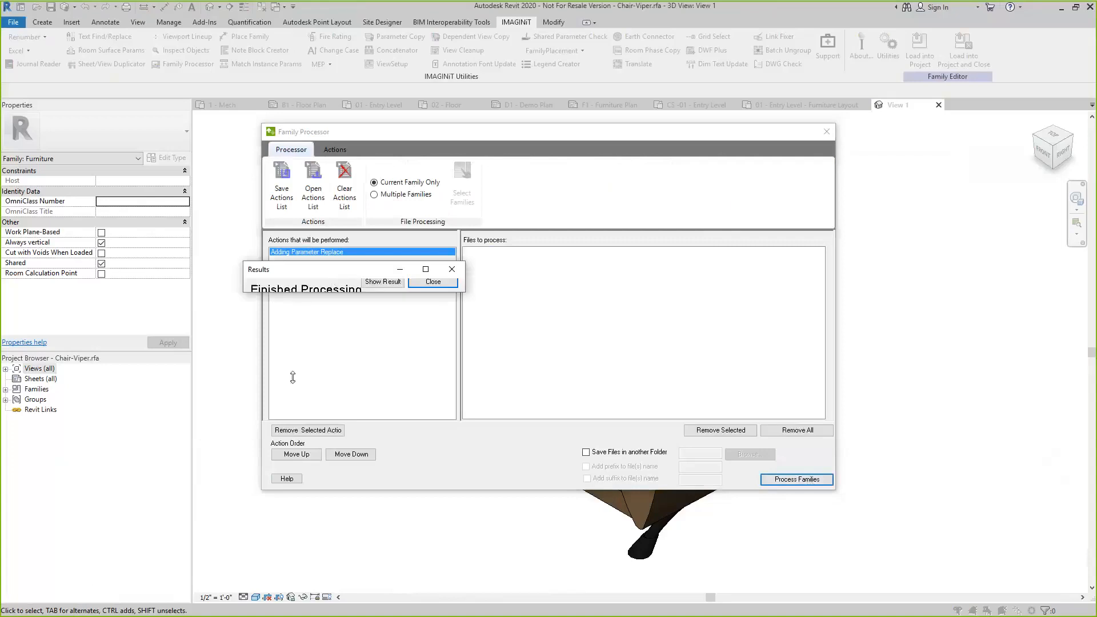
left_click(382, 394)
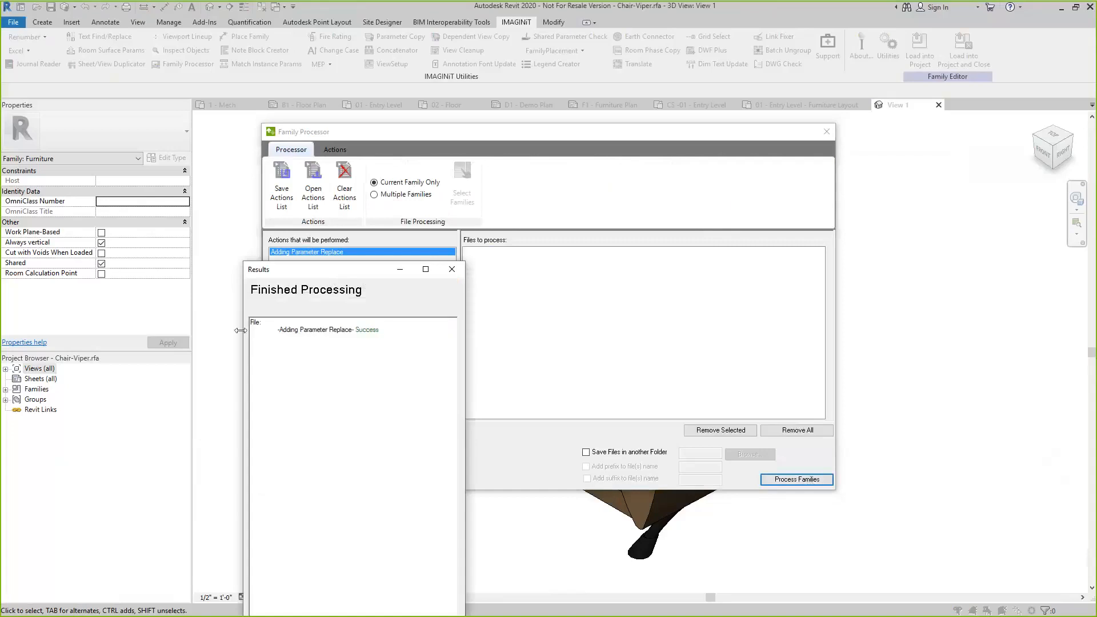
left_click(452, 269)
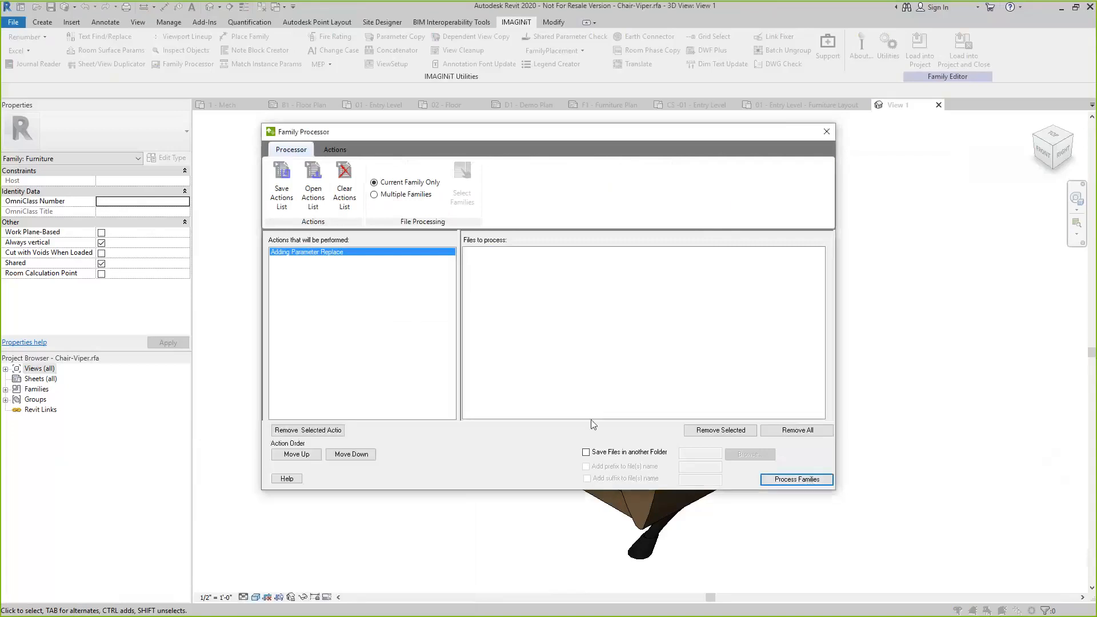
left_click(827, 132)
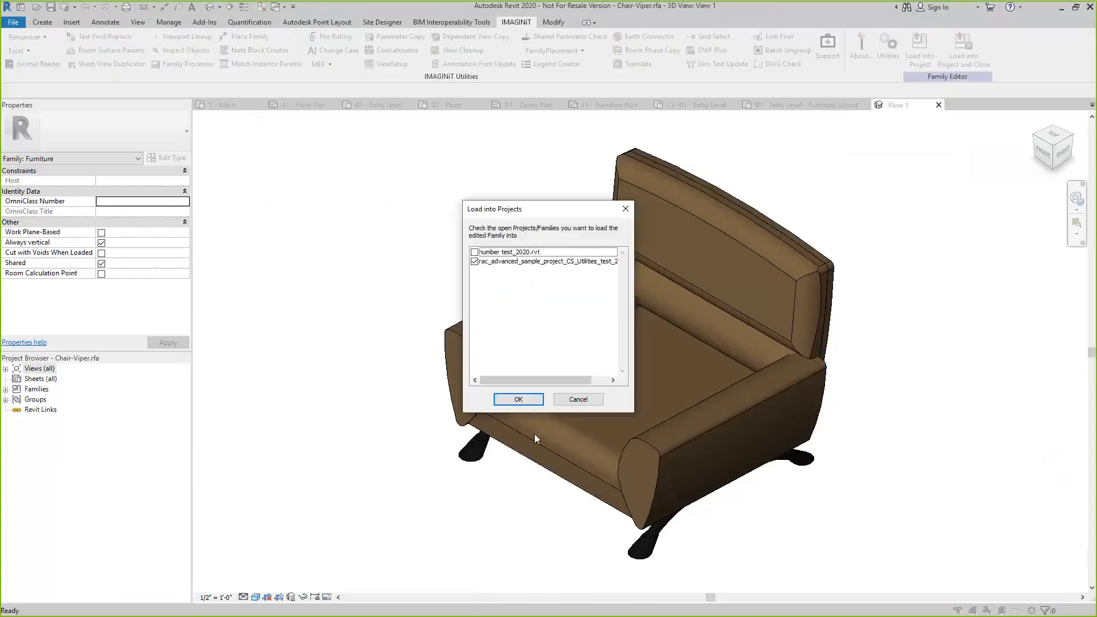
left_click(522, 400)
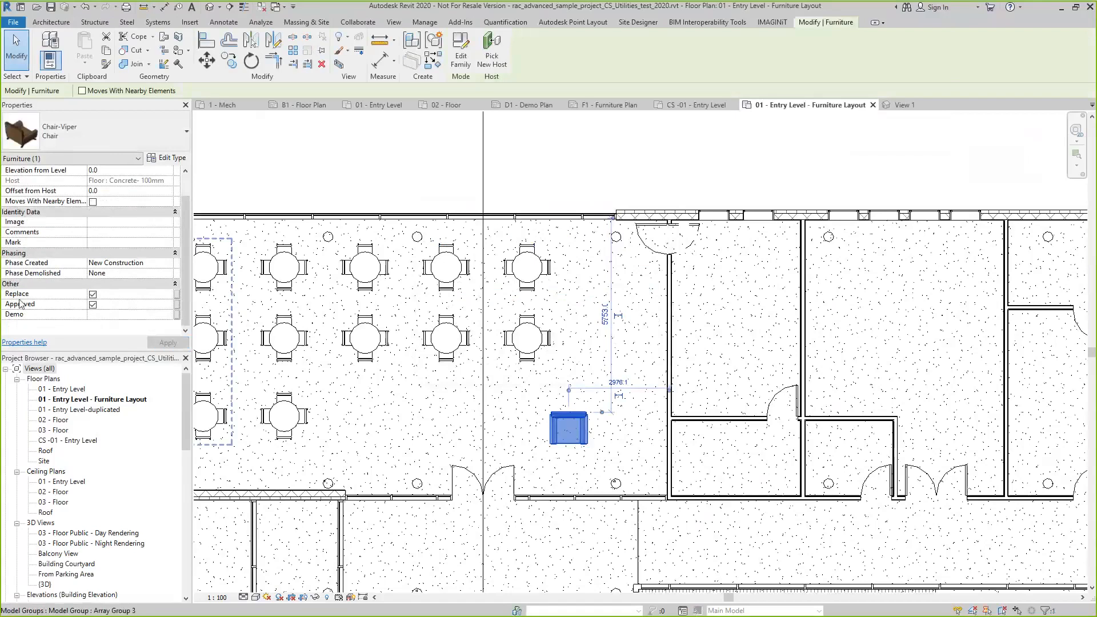
Turn off Replace for the placed chair, set its Demo parameter to Maybe and deselect it
left_click(93, 295)
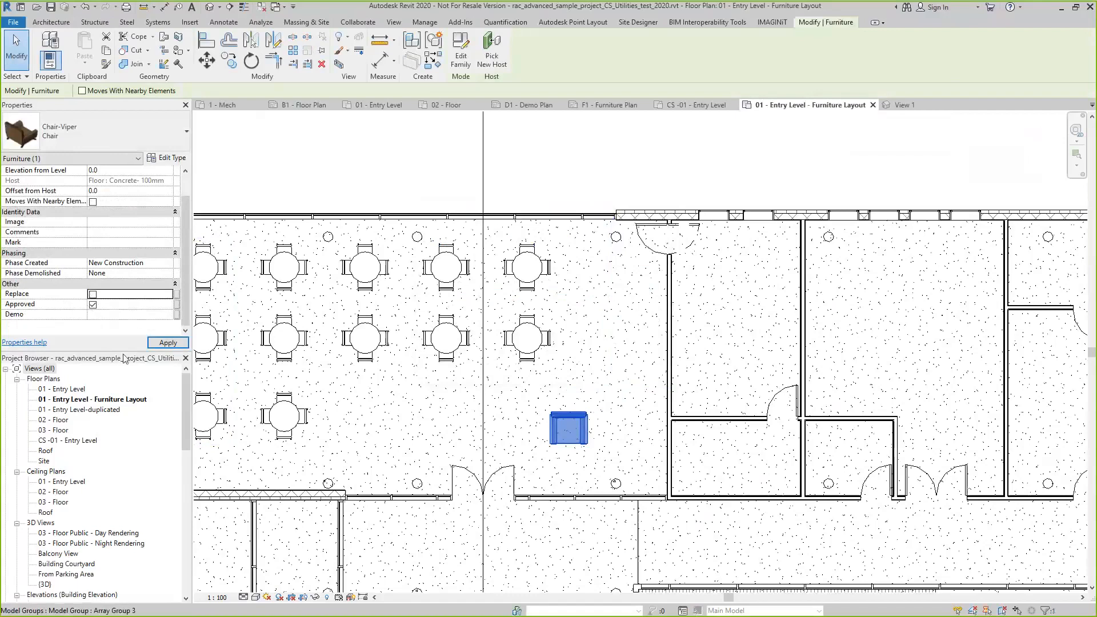
left_click(111, 315)
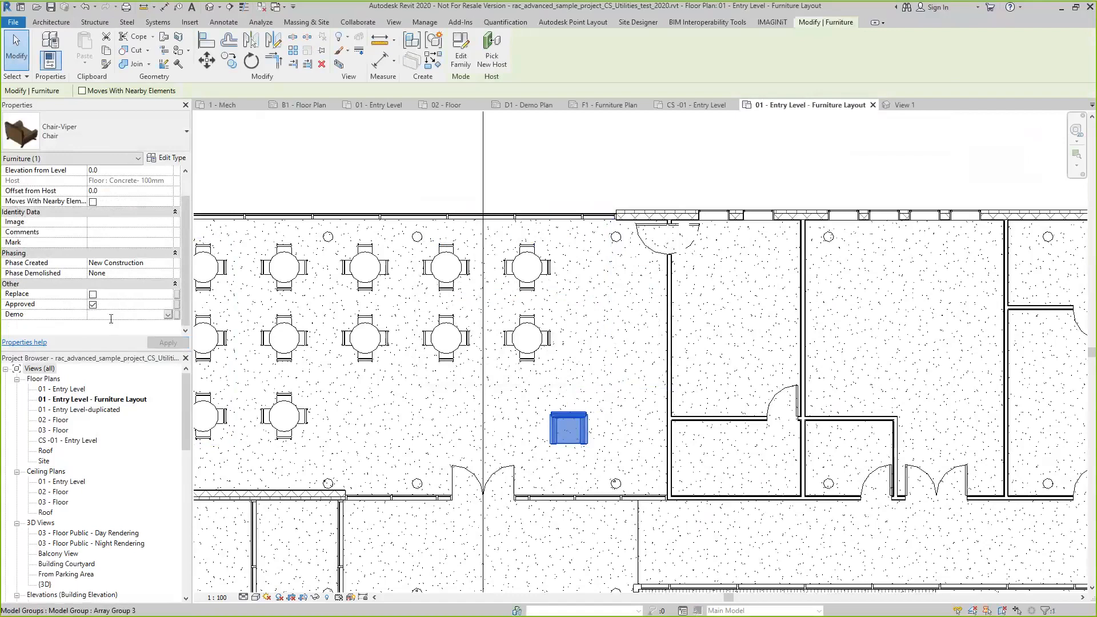
type("Maybe")
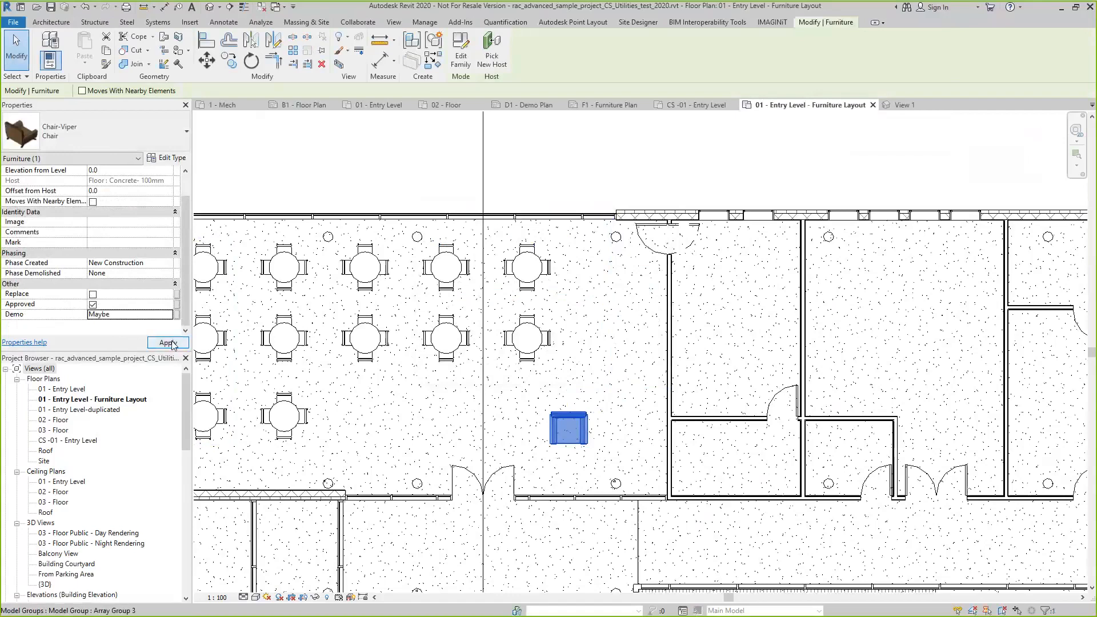
left_click(168, 343)
key("Escape")
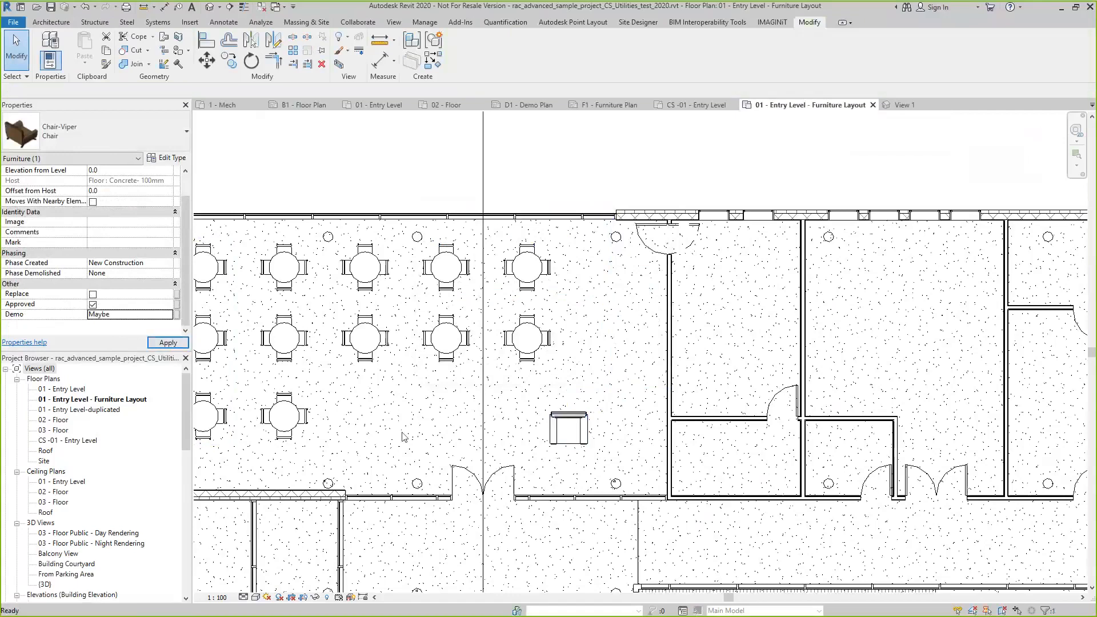
Open the family of a round dining table with chairs in the Family Editor and start the Family Processor
left_click(376, 364)
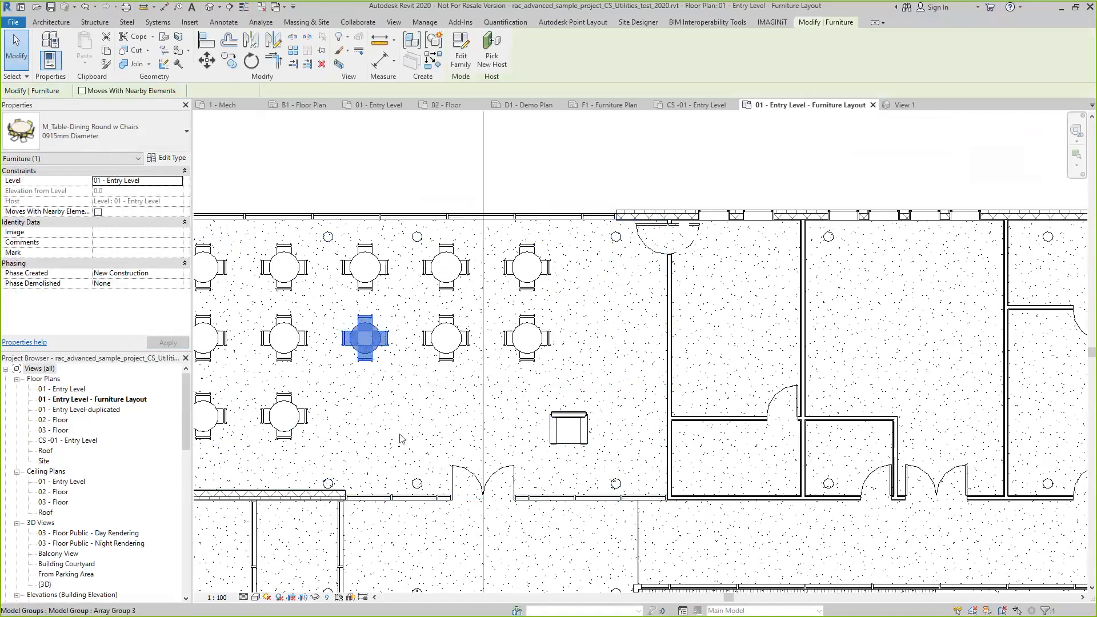
left_click(390, 369)
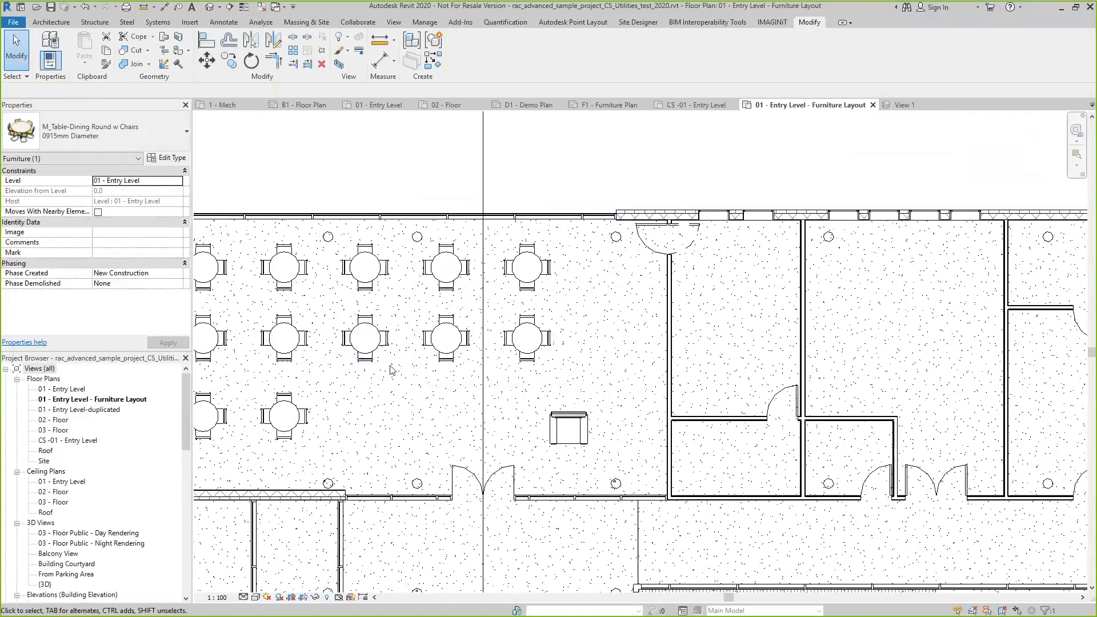
double_click(369, 341)
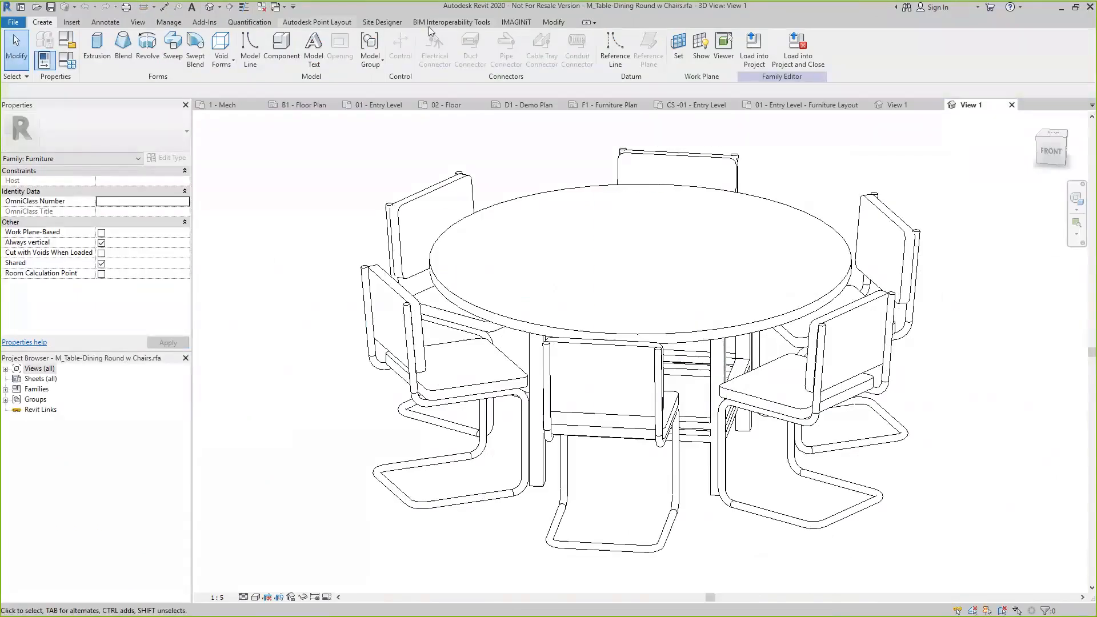
left_click(516, 22)
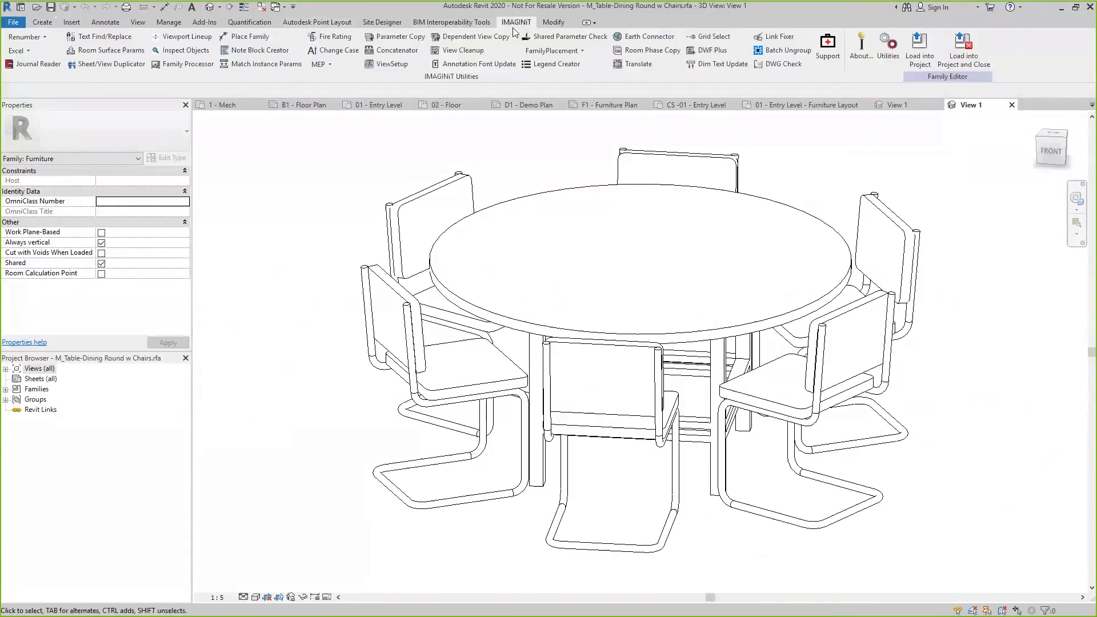
left_click(199, 68)
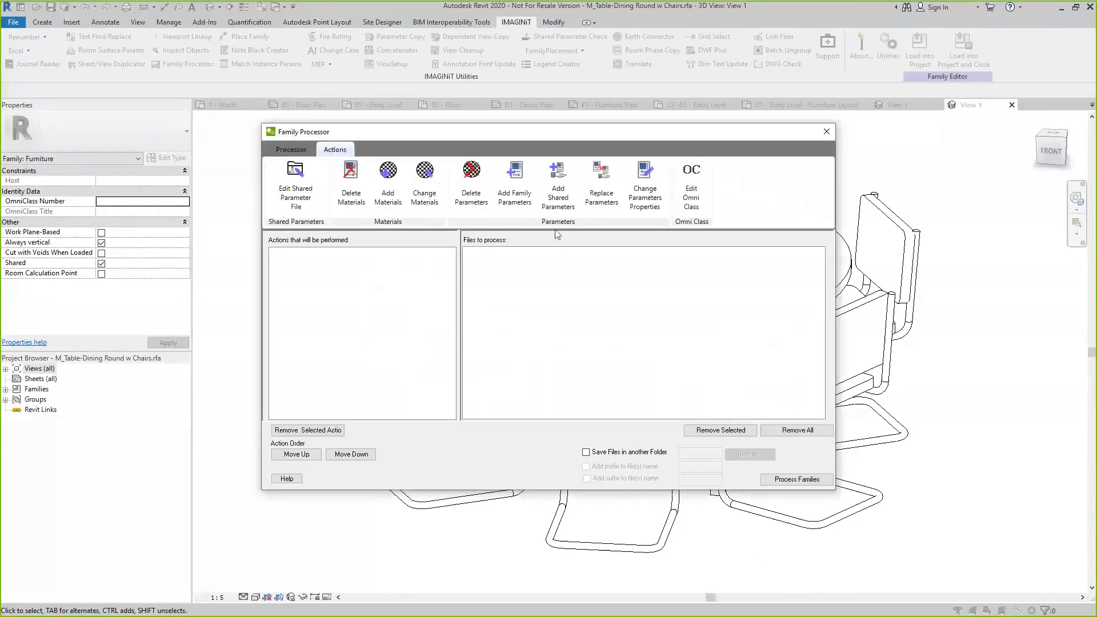
left_click(558, 182)
left_click_drag(285, 306, 304, 320)
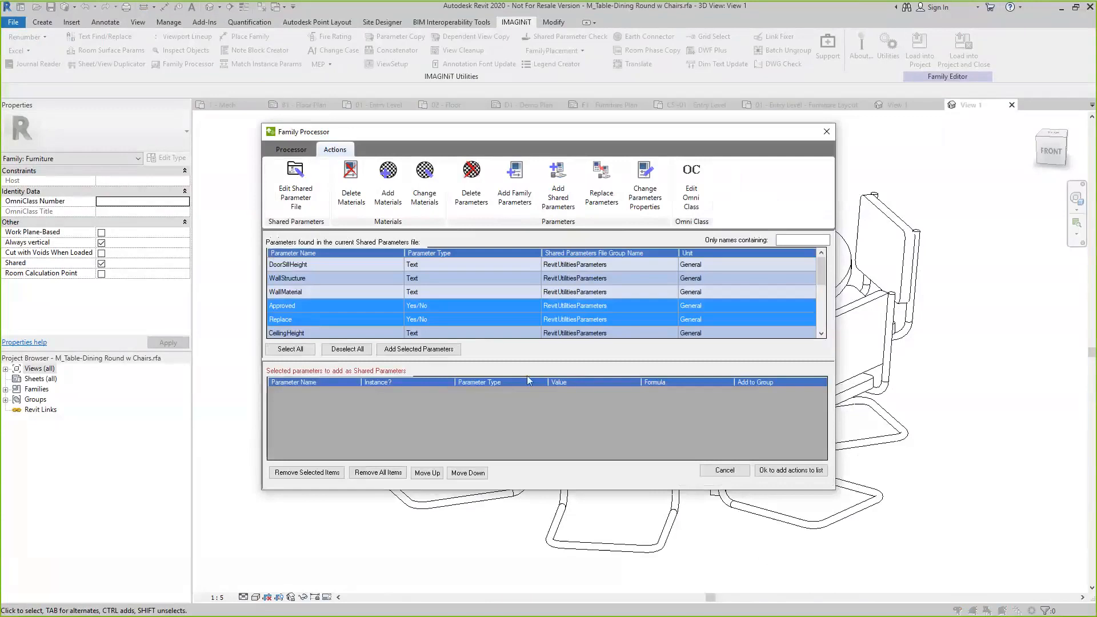
left_click(780, 472)
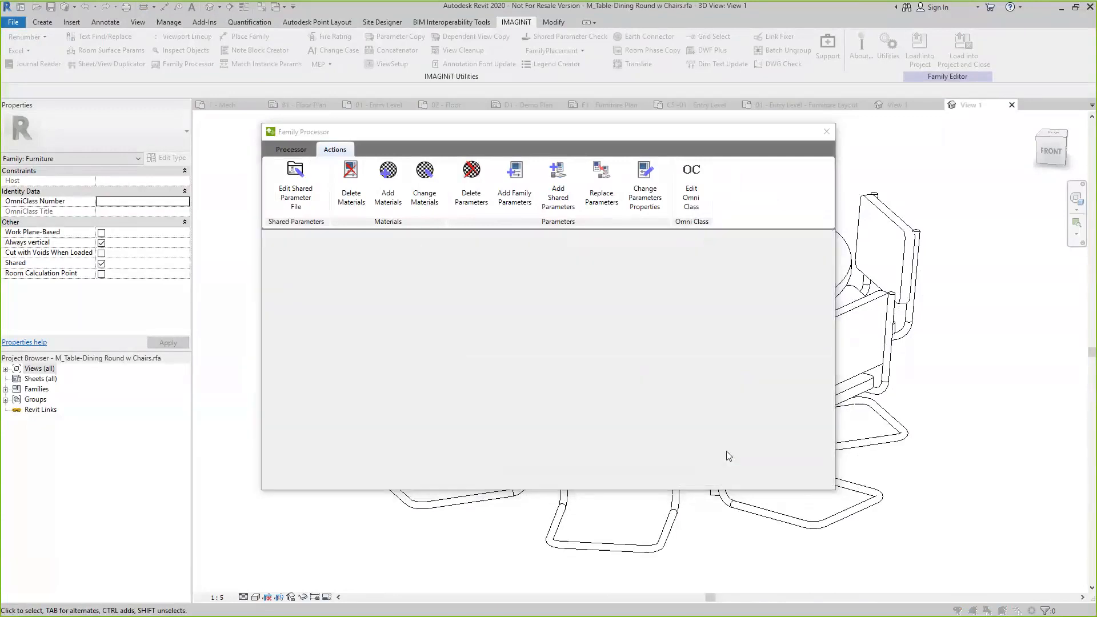
Queue actions that add Approved and Replace as shared instance parameters in the Other group
left_click(341, 151)
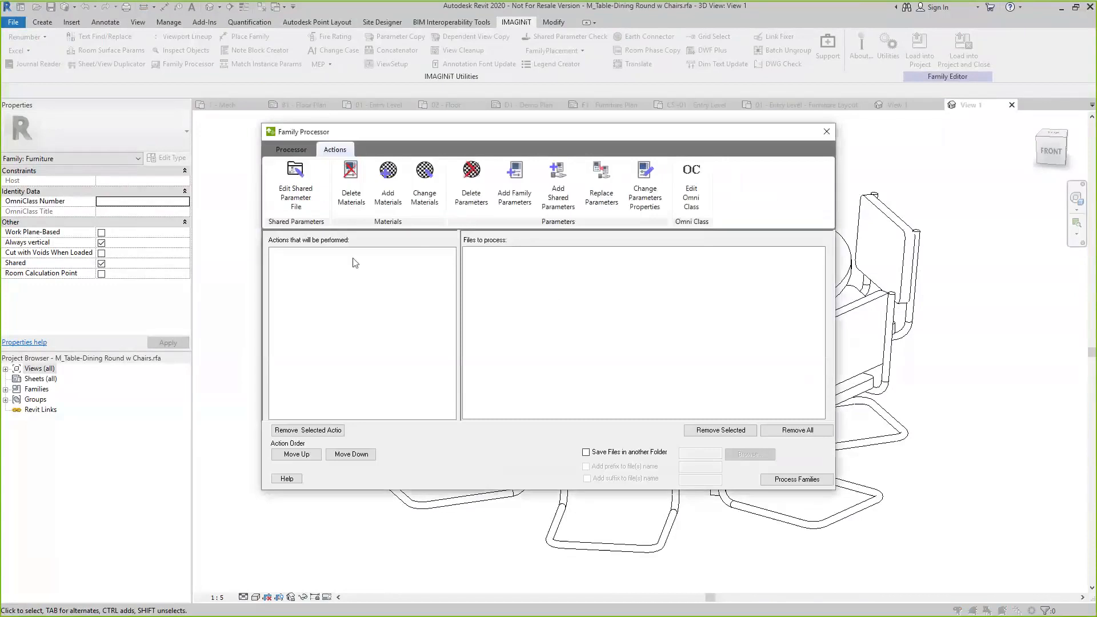
left_click(565, 206)
left_click(299, 307)
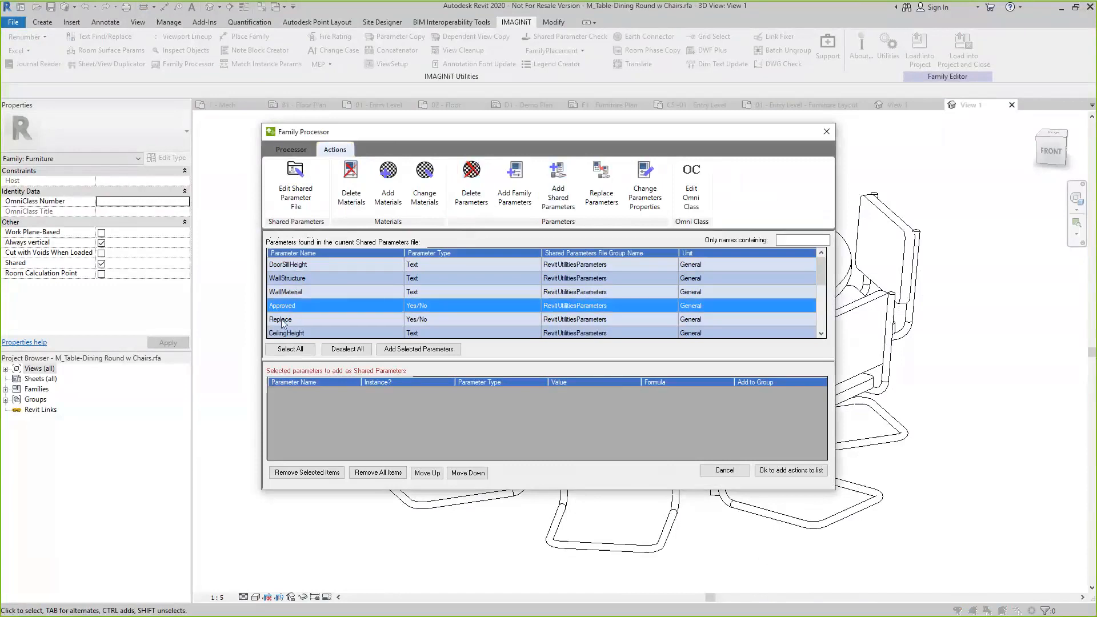
left_click(281, 320, "ctrl")
left_click(419, 349)
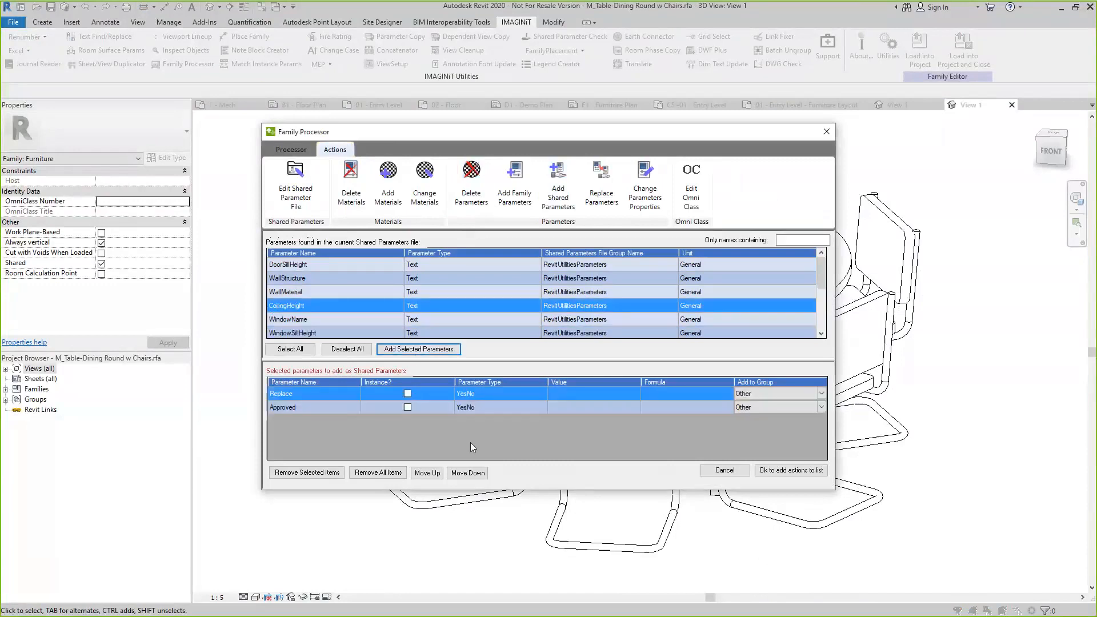
left_click(407, 393)
left_click(408, 407)
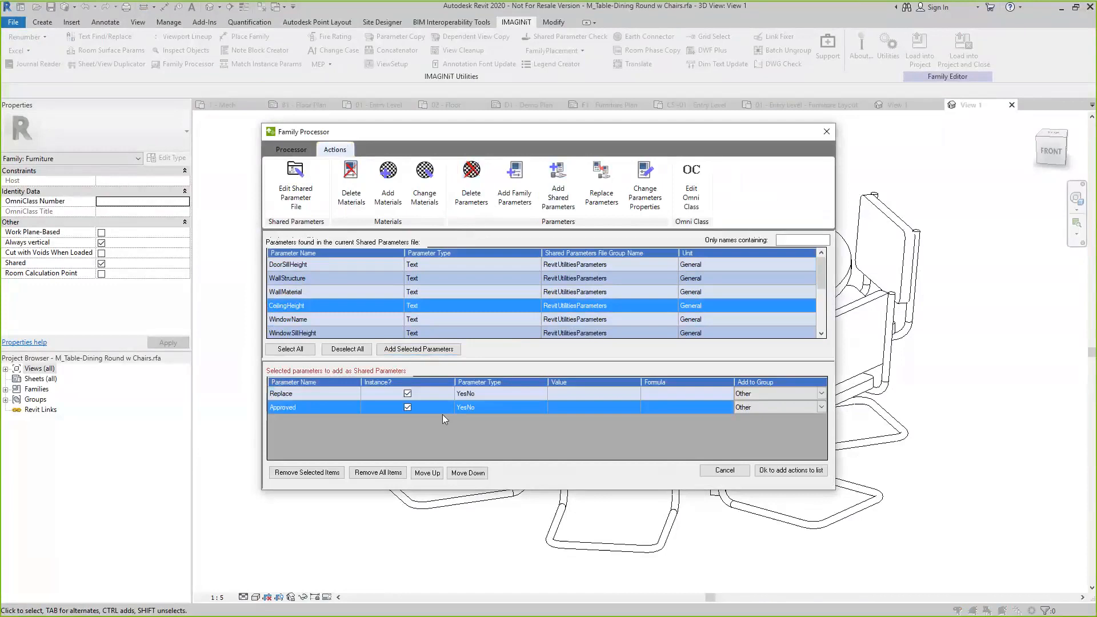
left_click(800, 470)
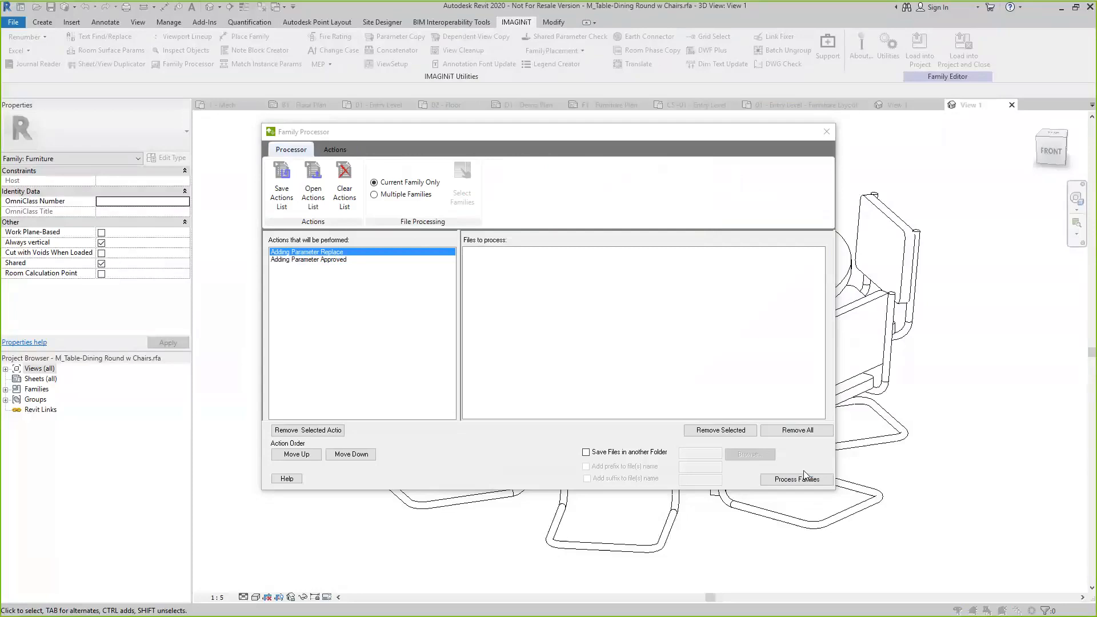
Switch processing to multiple families and choose the Tables folder in Downloads as the source of family files
left_click(375, 196)
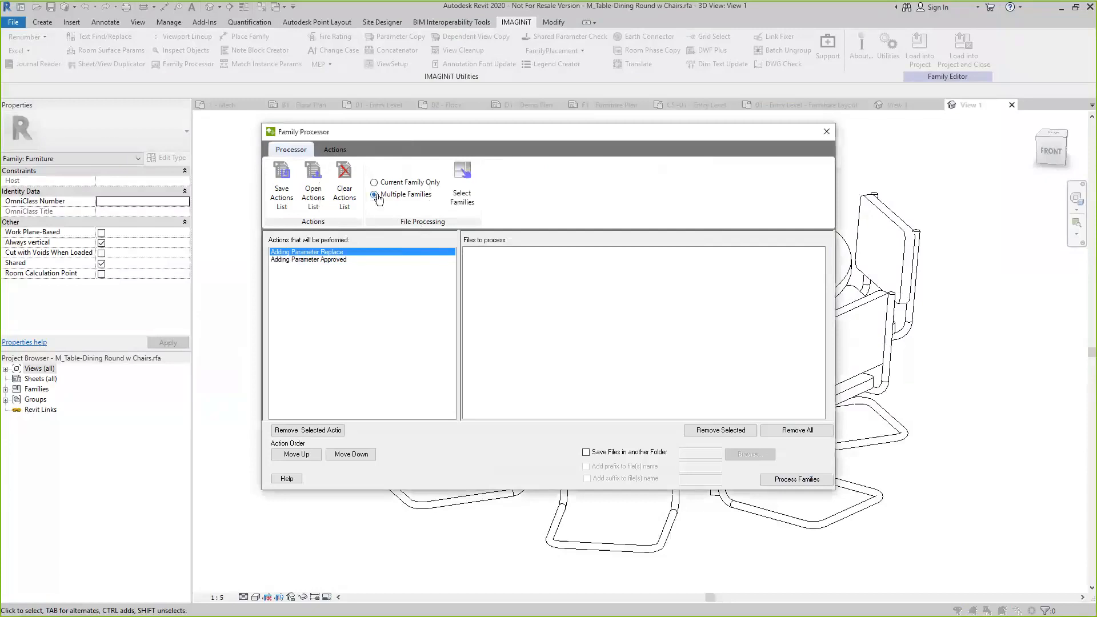
left_click(470, 197)
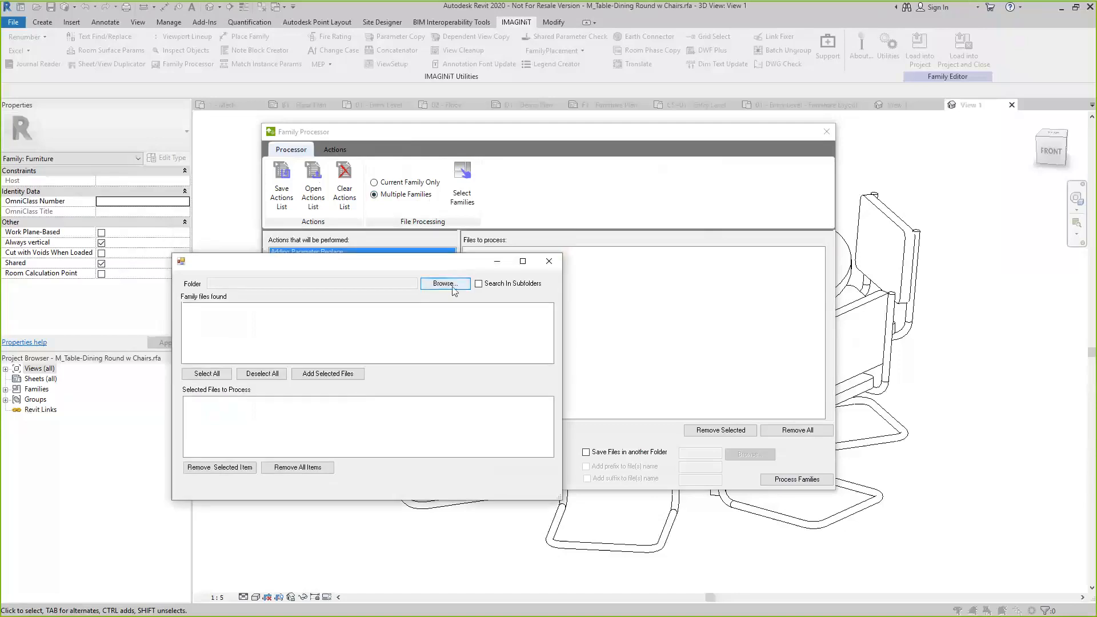
left_click(450, 283)
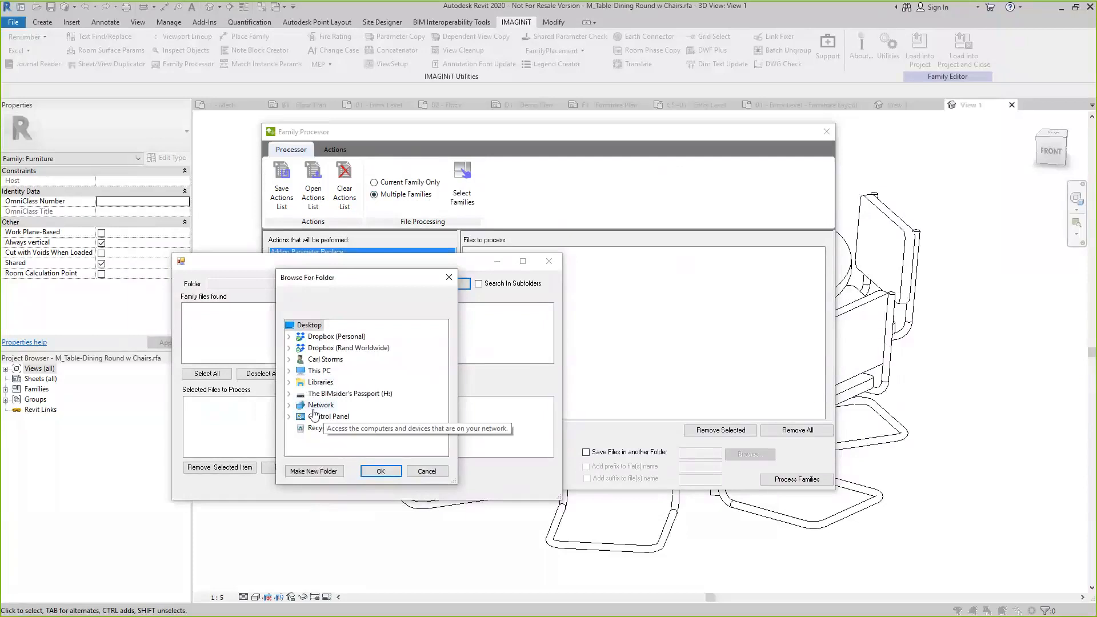
left_click(290, 371)
double_click(337, 372)
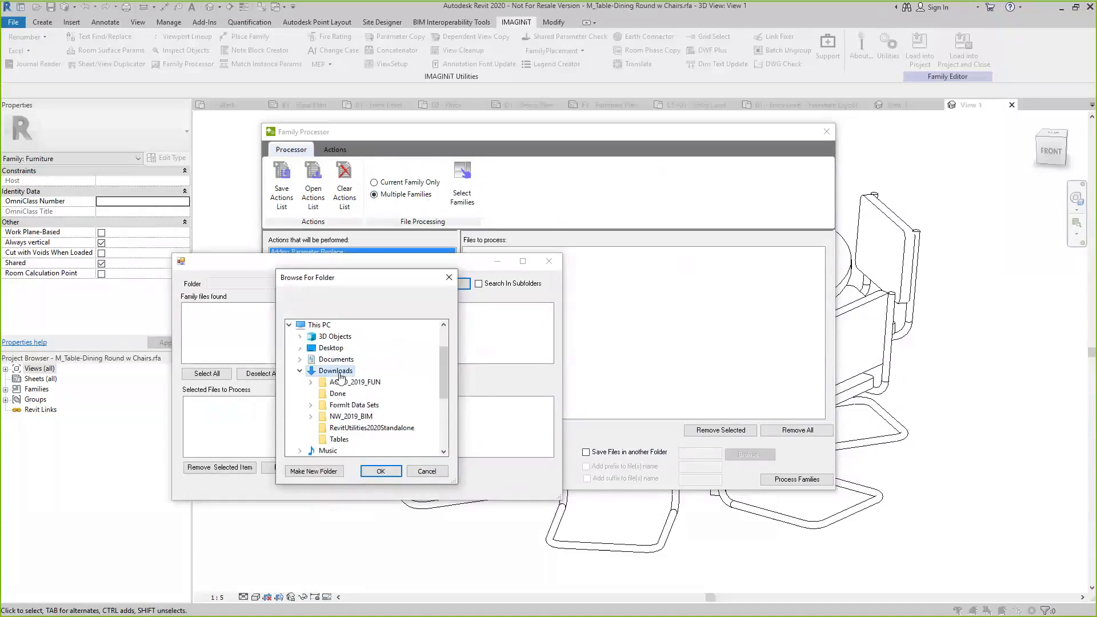
left_click(339, 439)
left_click(381, 471)
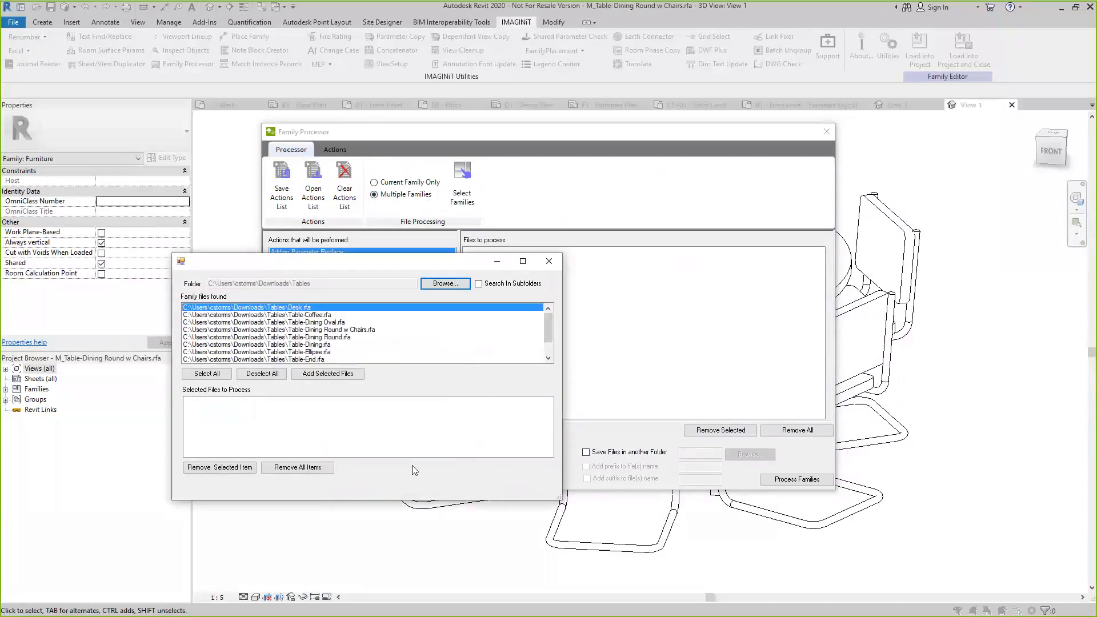
scroll(551, 321, "down", 1)
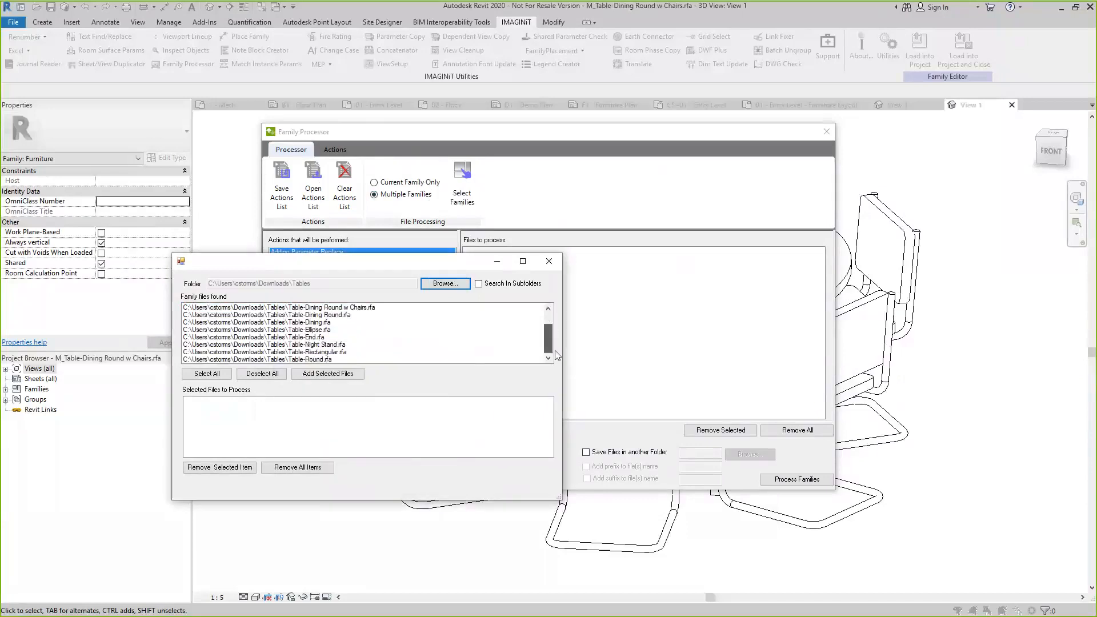
left_click_drag(554, 351, 554, 284)
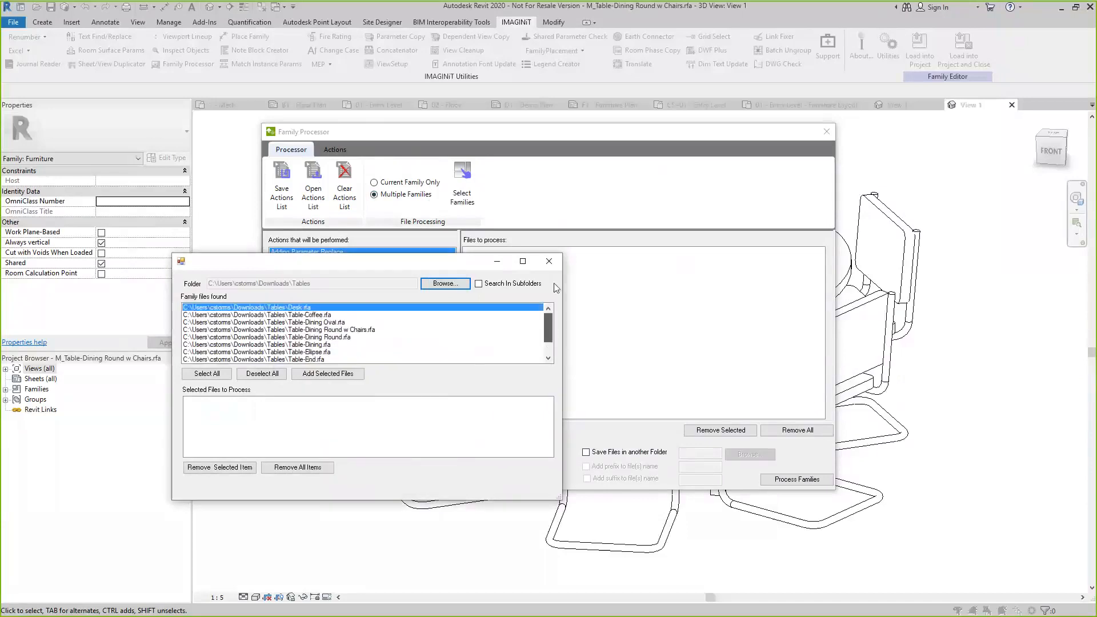
left_click(335, 379)
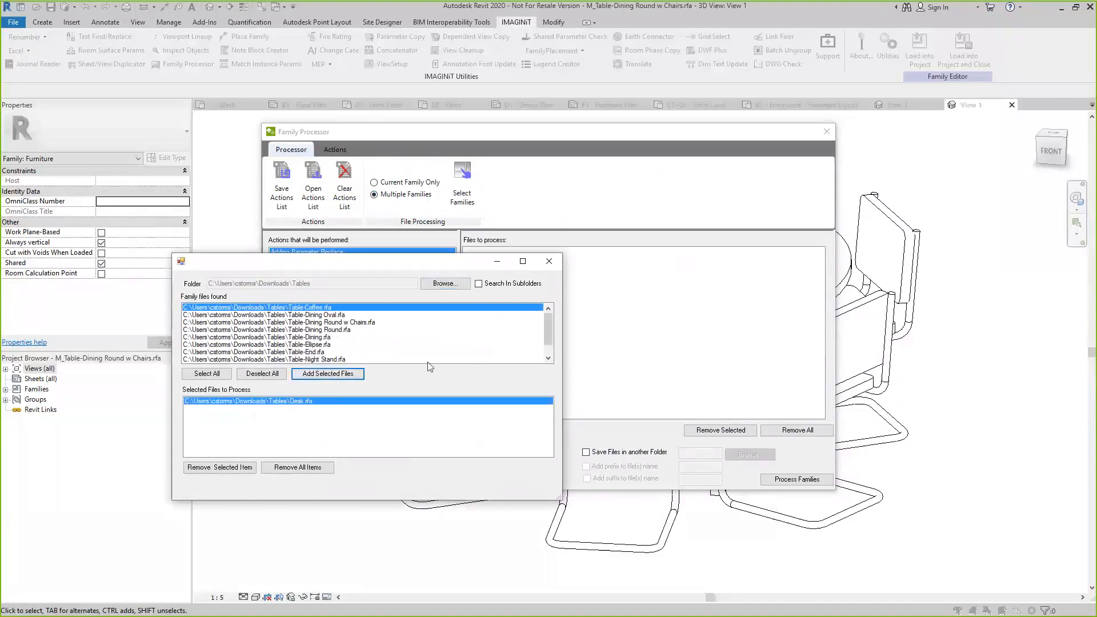
left_click(190, 376)
left_click(337, 376)
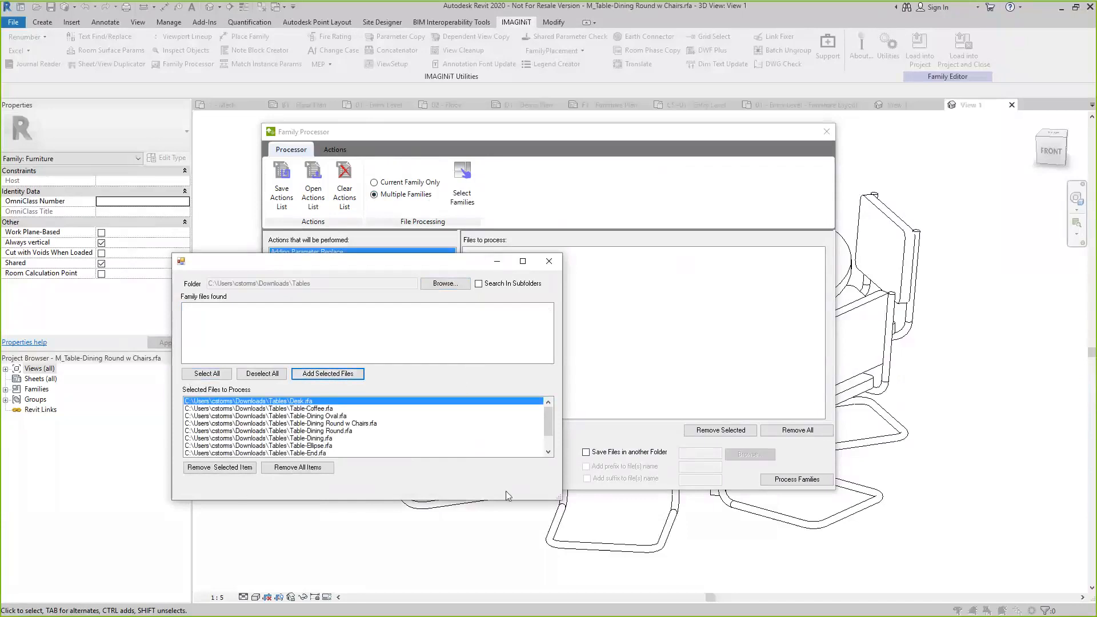
scroll(447, 426, "down", 1)
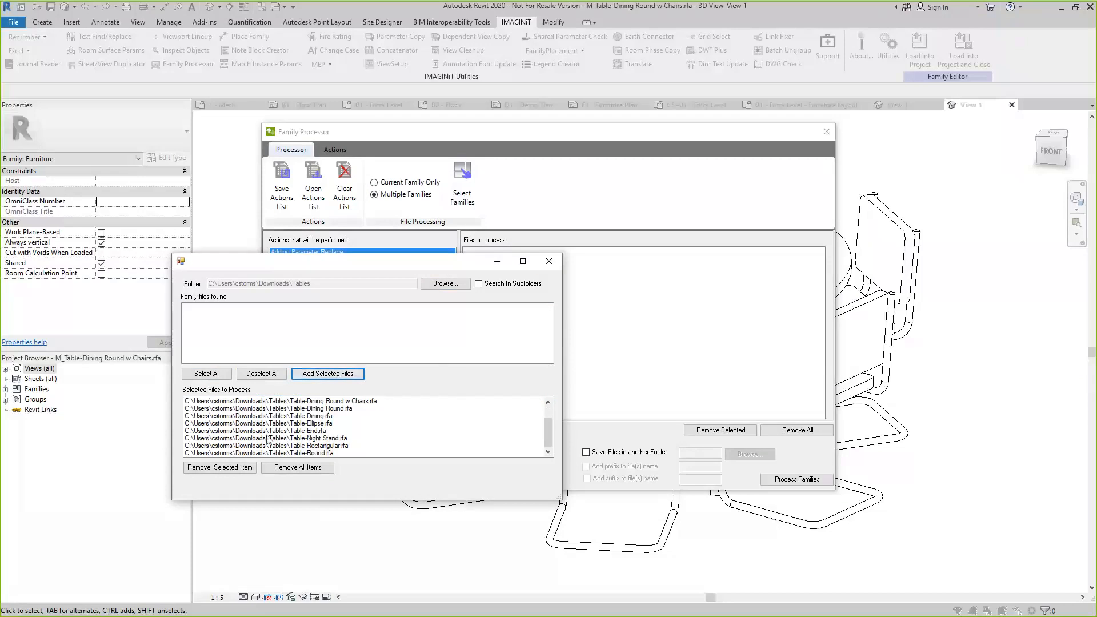
left_click(358, 375)
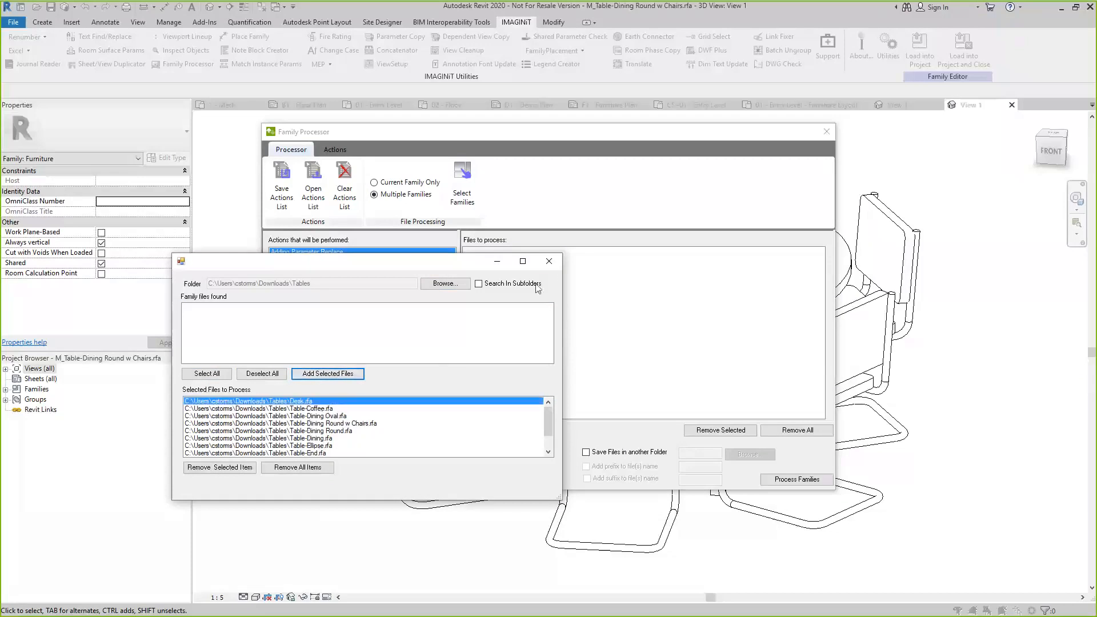
left_click(561, 264)
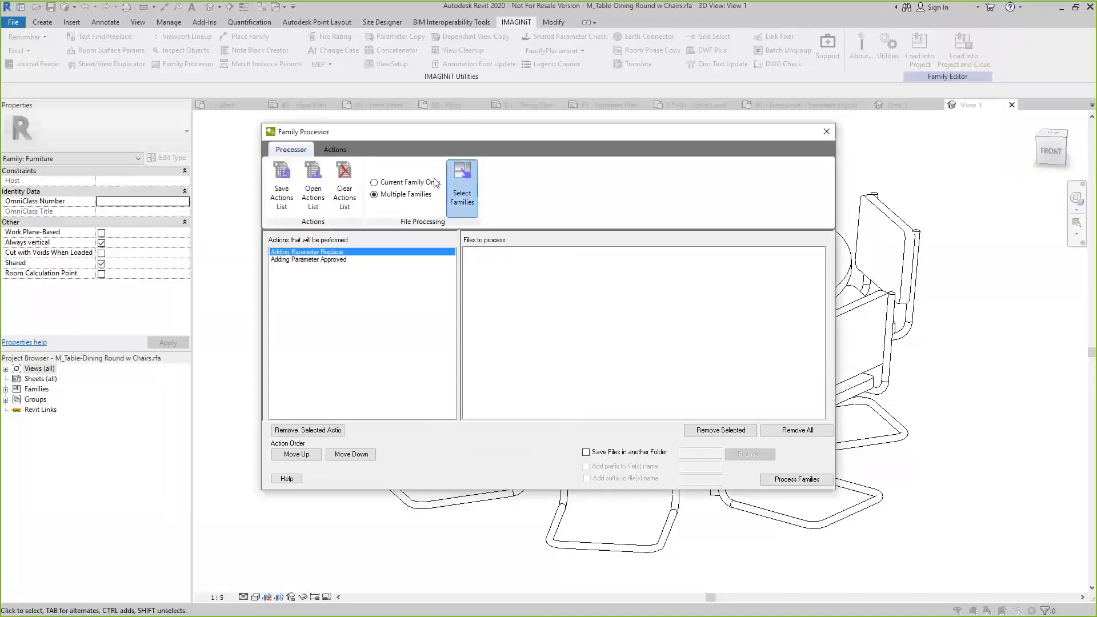
Reopen the family file selection, choose the Tables folder in Downloads and add all of its family files
left_click(464, 177)
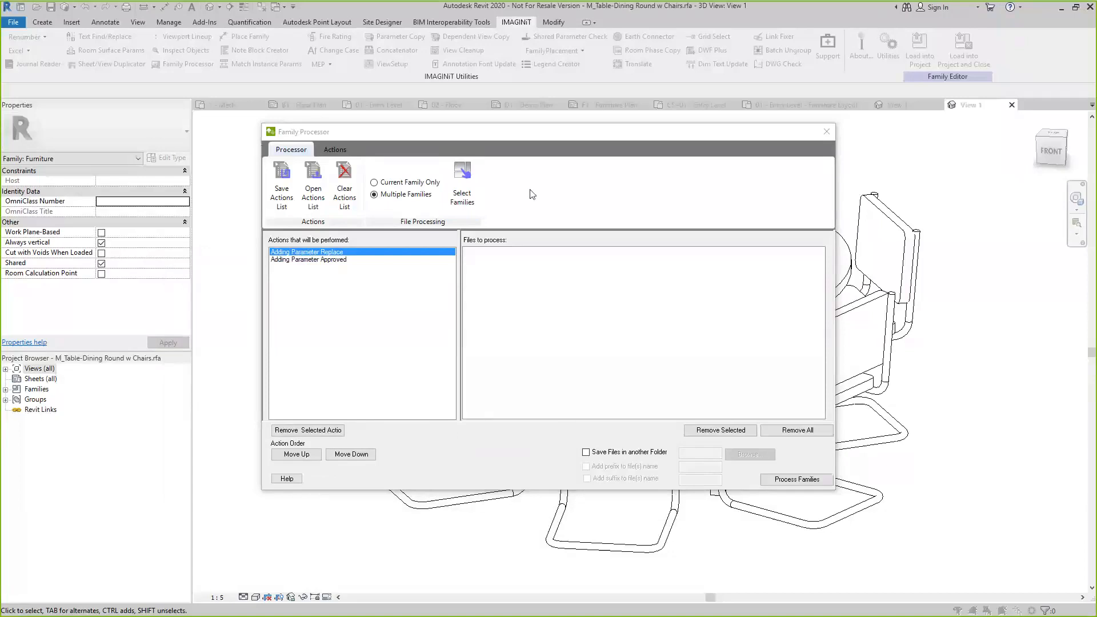
left_click(564, 170)
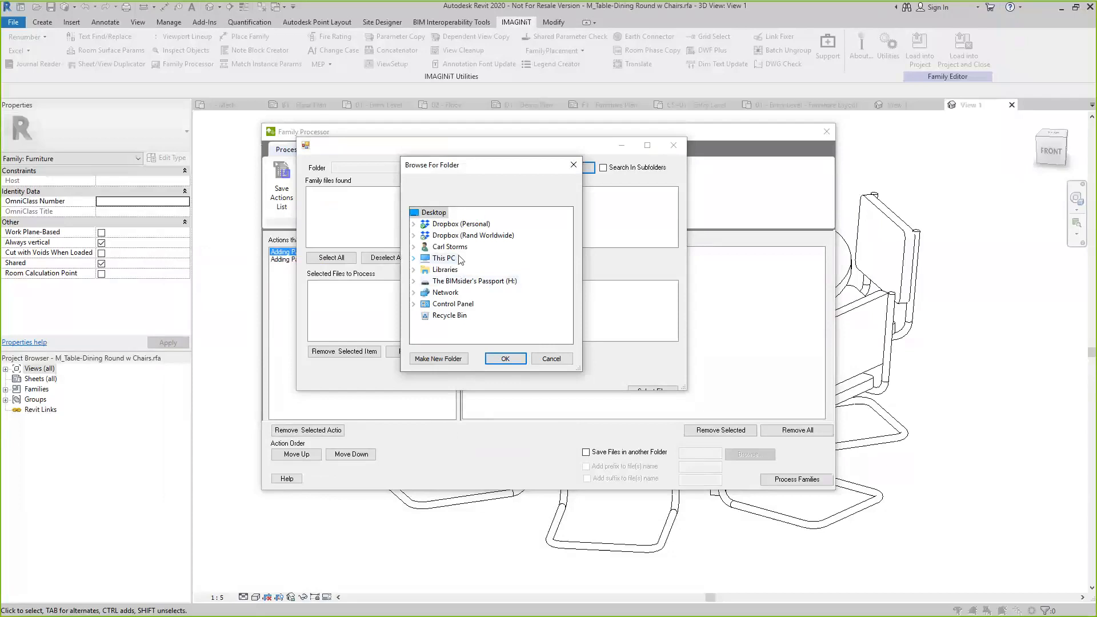
left_click(414, 258)
left_click(424, 258)
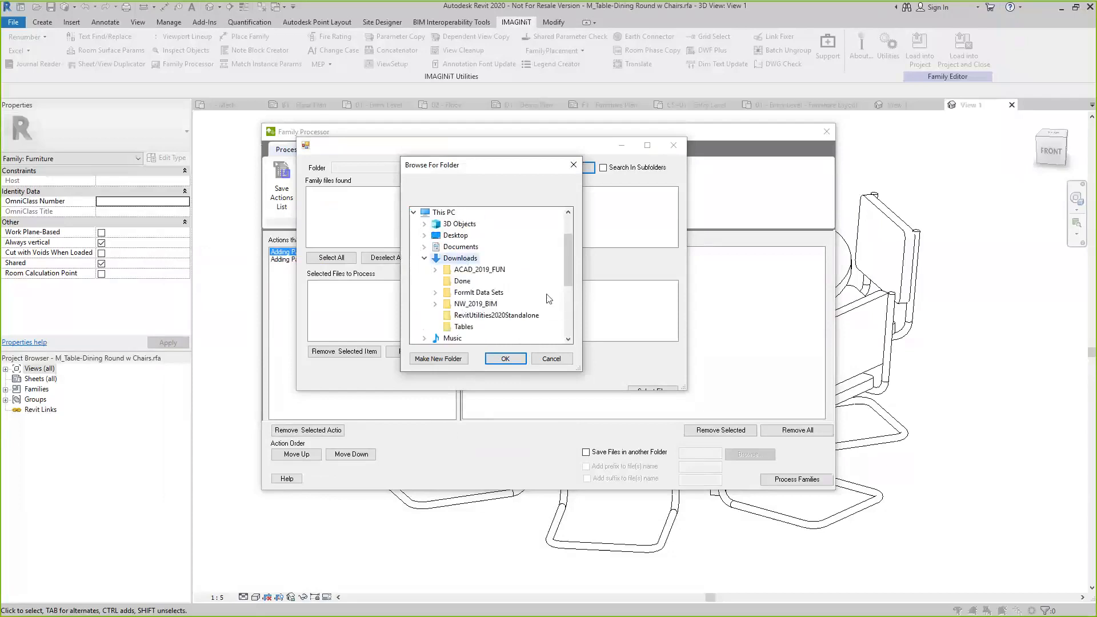
left_click(463, 326)
left_click(495, 359)
left_click(332, 257)
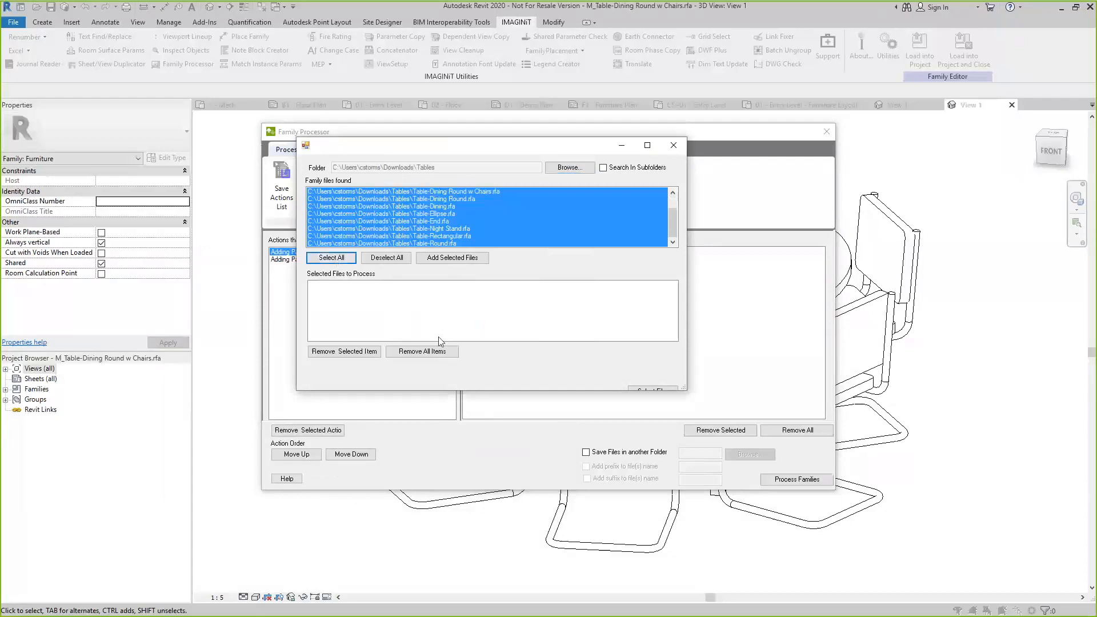
left_click(461, 261)
left_click(462, 259)
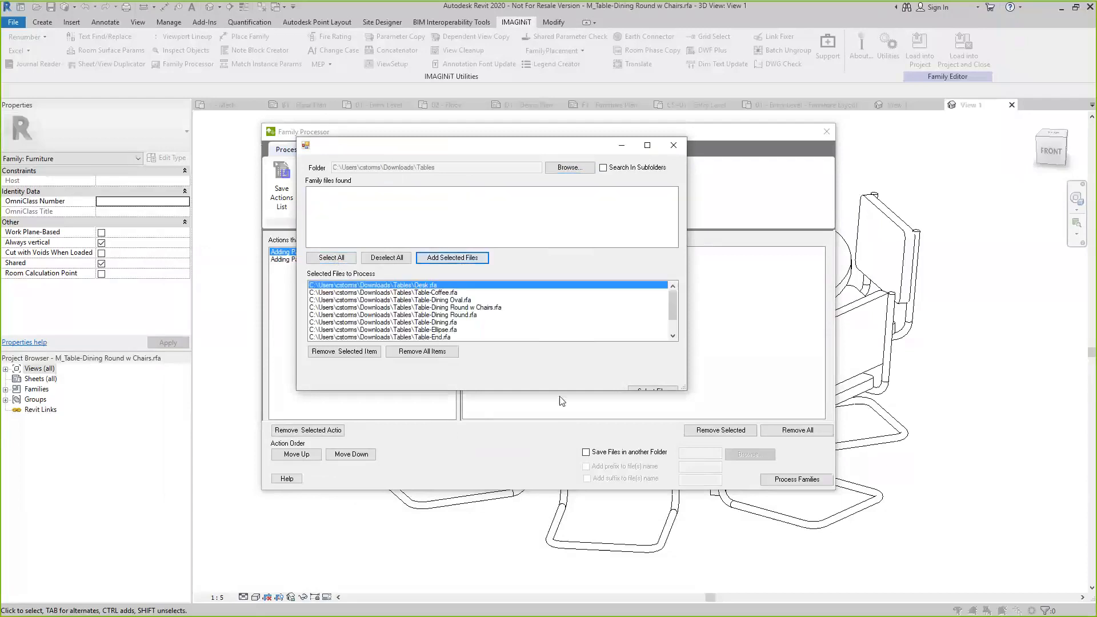
Review the full list of selected table files and accept them as the families to process
left_click_drag(634, 391, 633, 406)
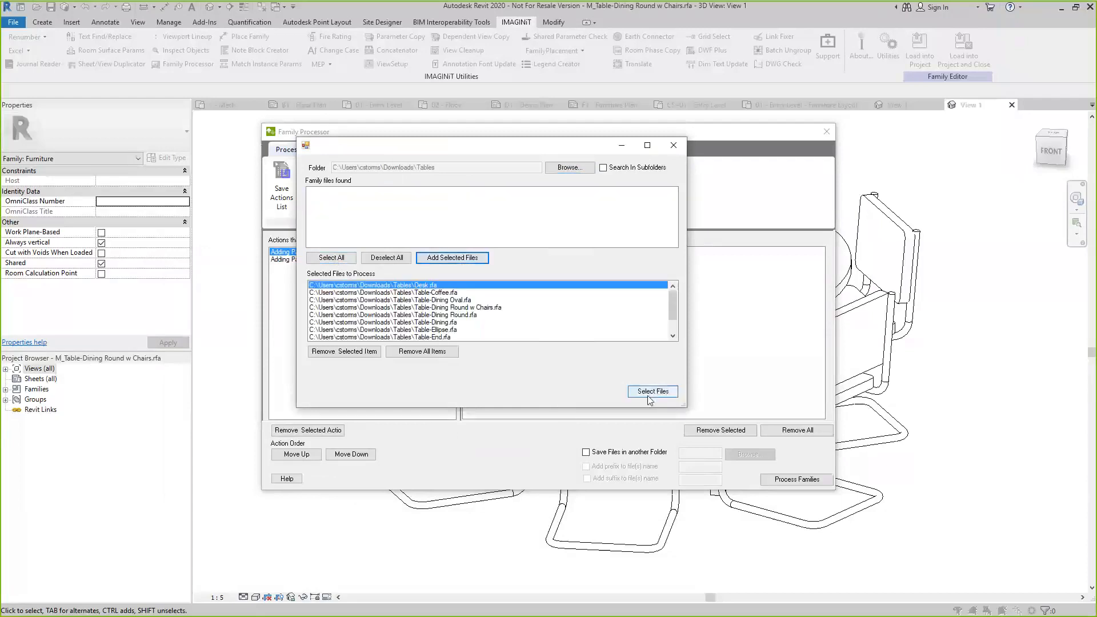
left_click_drag(673, 315, 672, 326)
left_click(427, 337)
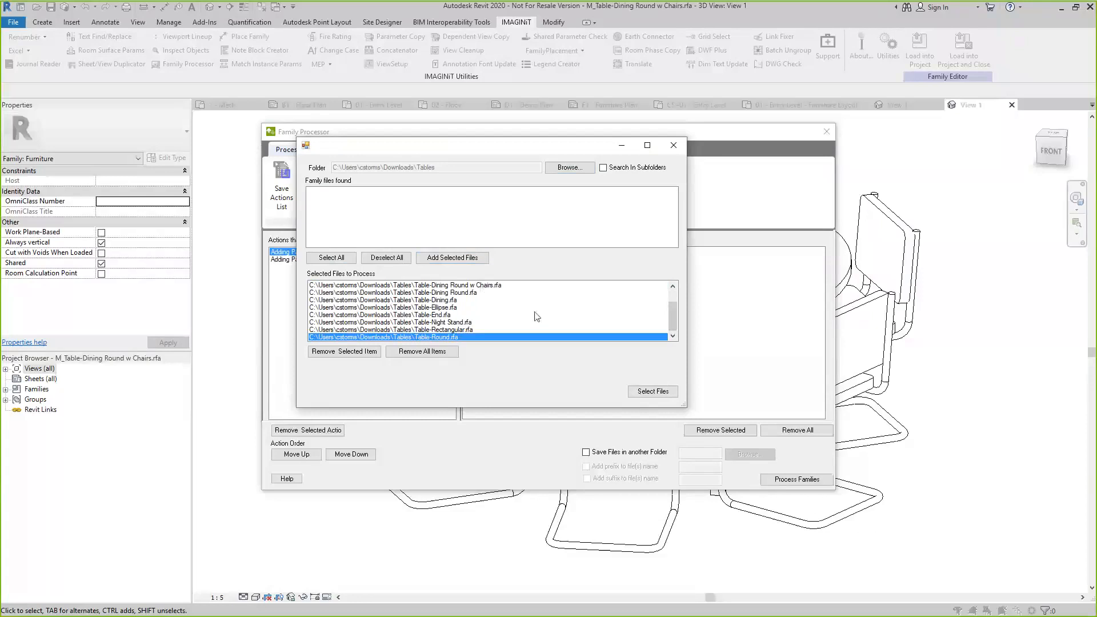
scroll(537, 316, "up", 1)
left_click(571, 309)
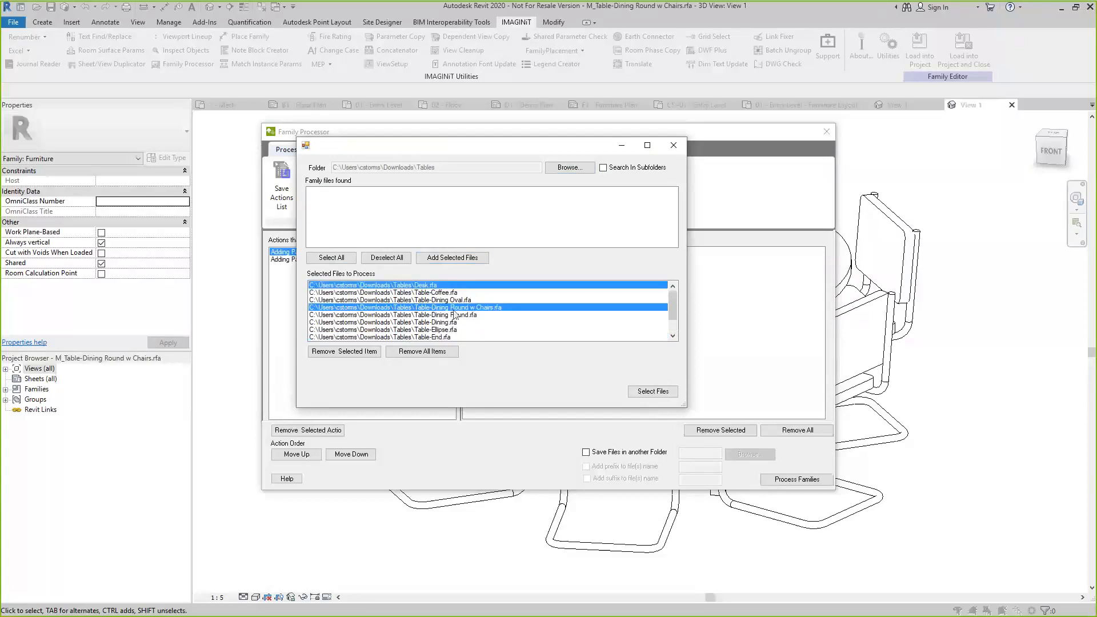
left_click(437, 285)
left_click(437, 285)
left_click(671, 326)
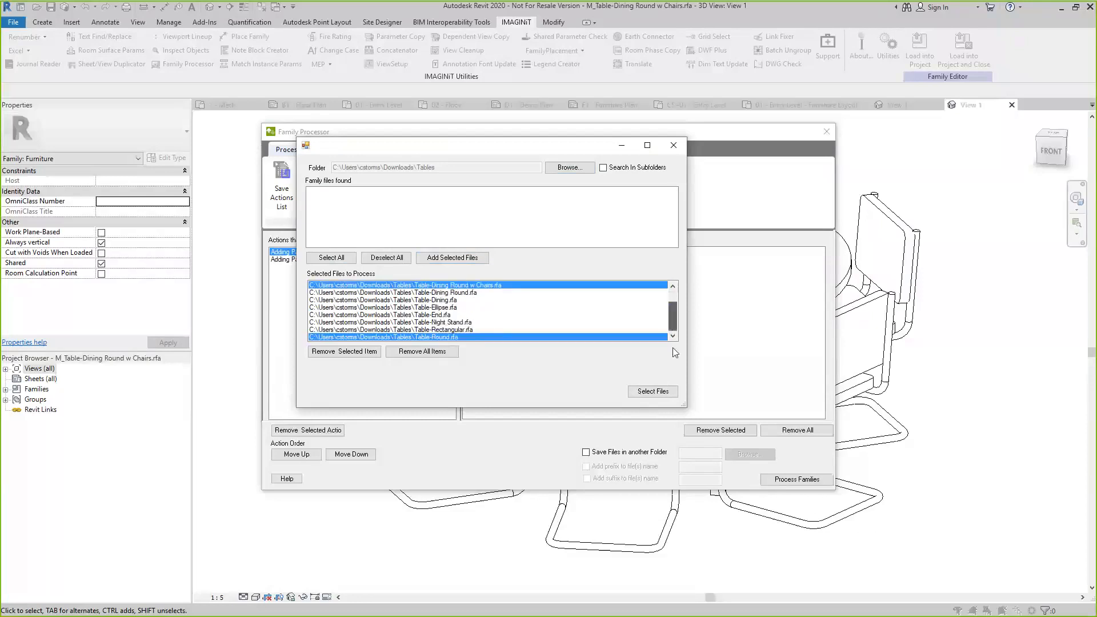
left_click(452, 338)
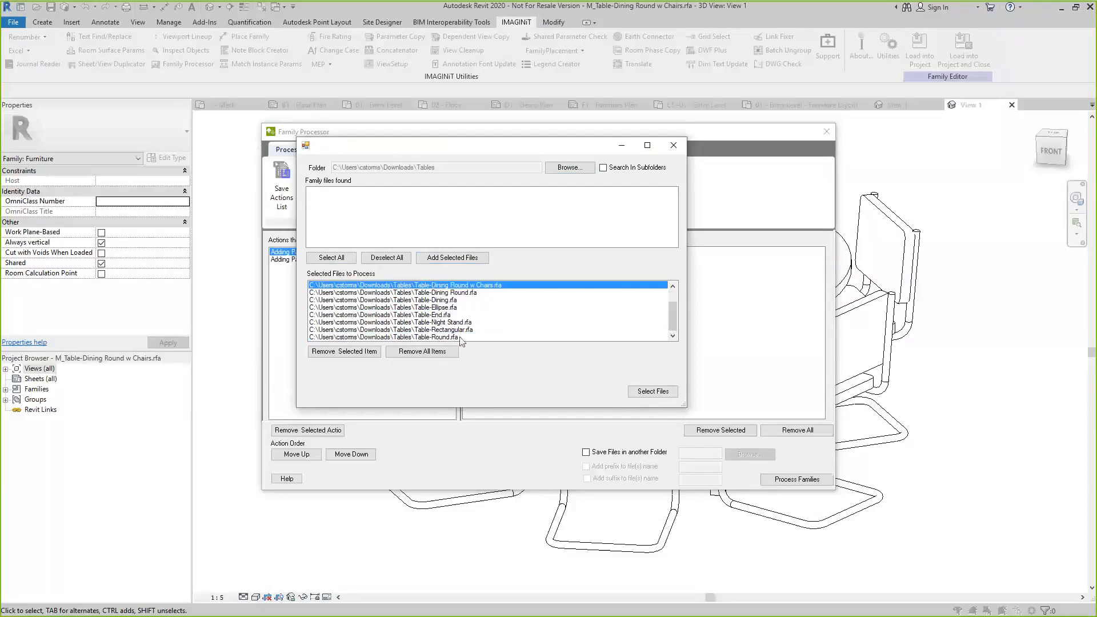
left_click(647, 389)
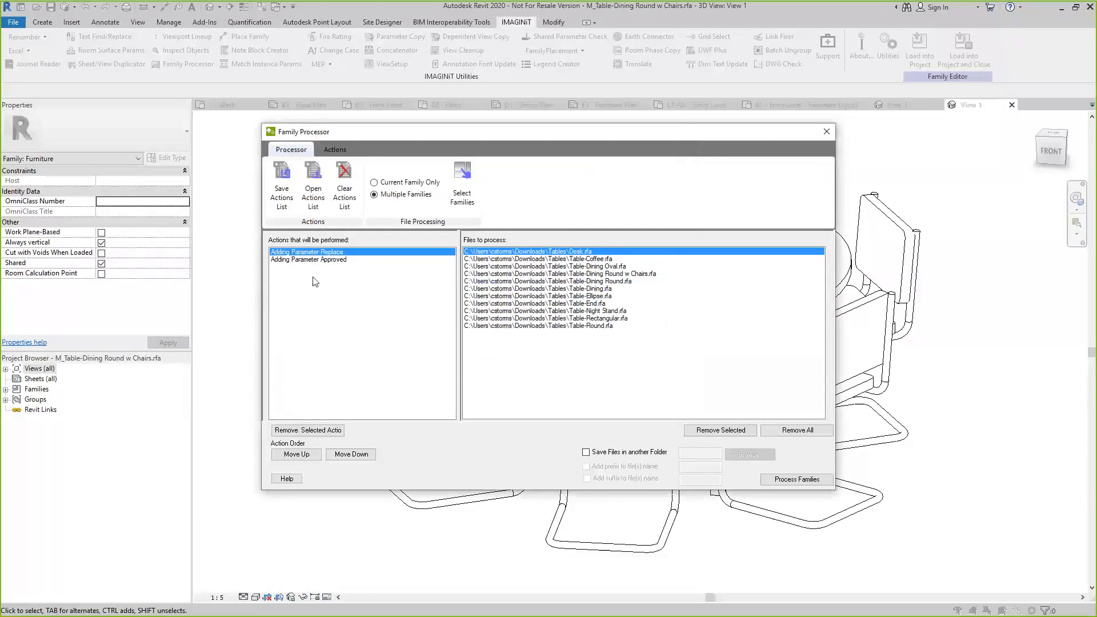
Run the queued parameter actions on all listed families, review the detailed results and close the Family Processor
left_click(796, 480)
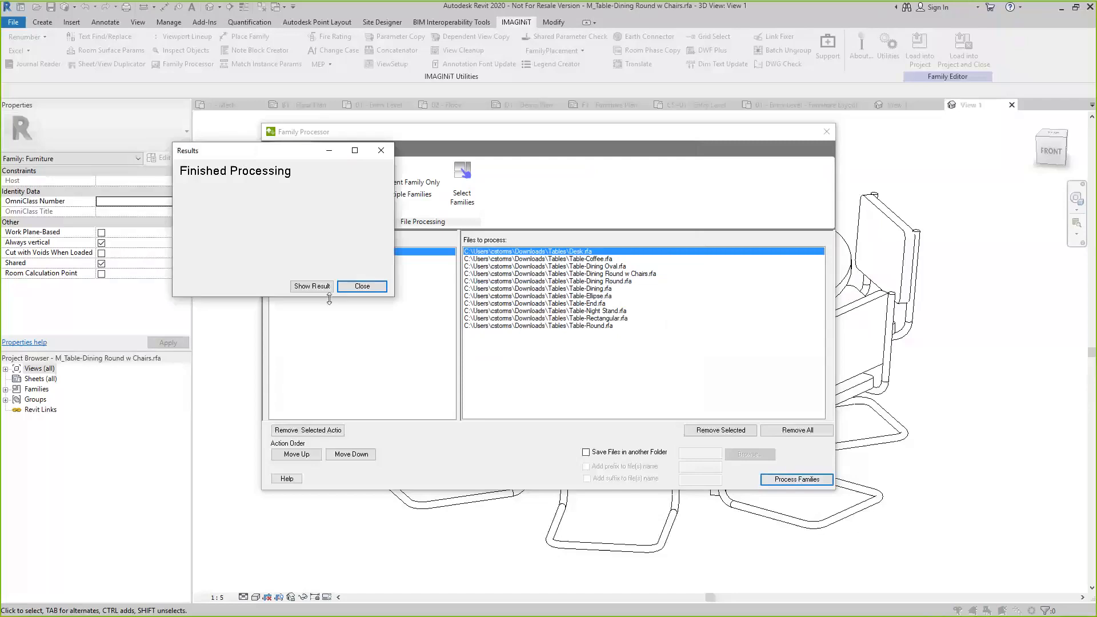
left_click(312, 286)
scroll(380, 231, "down", 3)
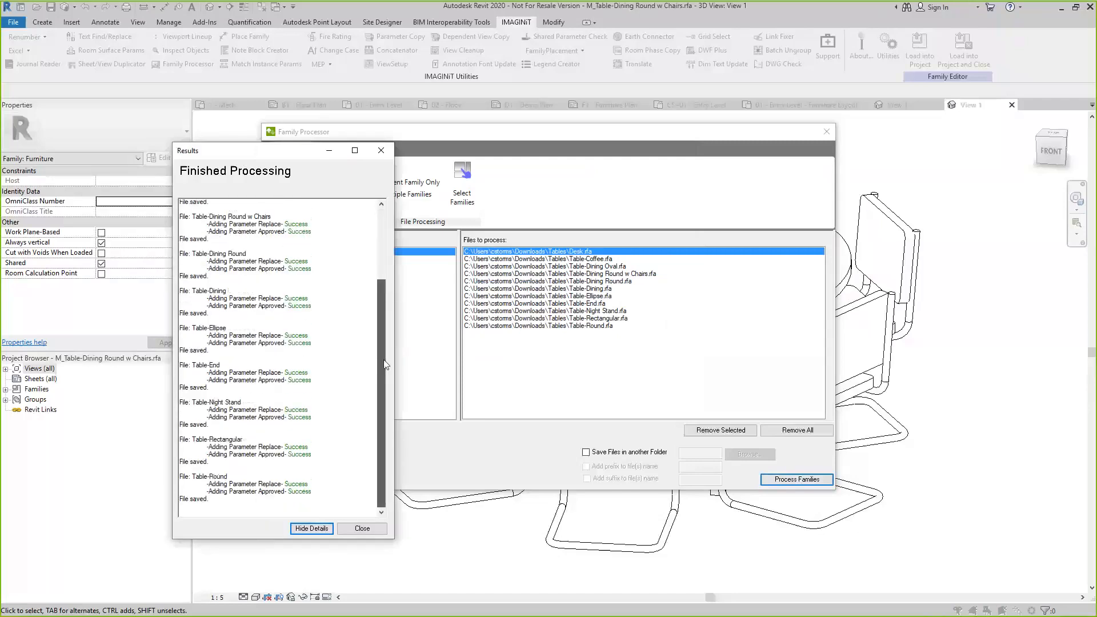
scroll(389, 289, "up", 3)
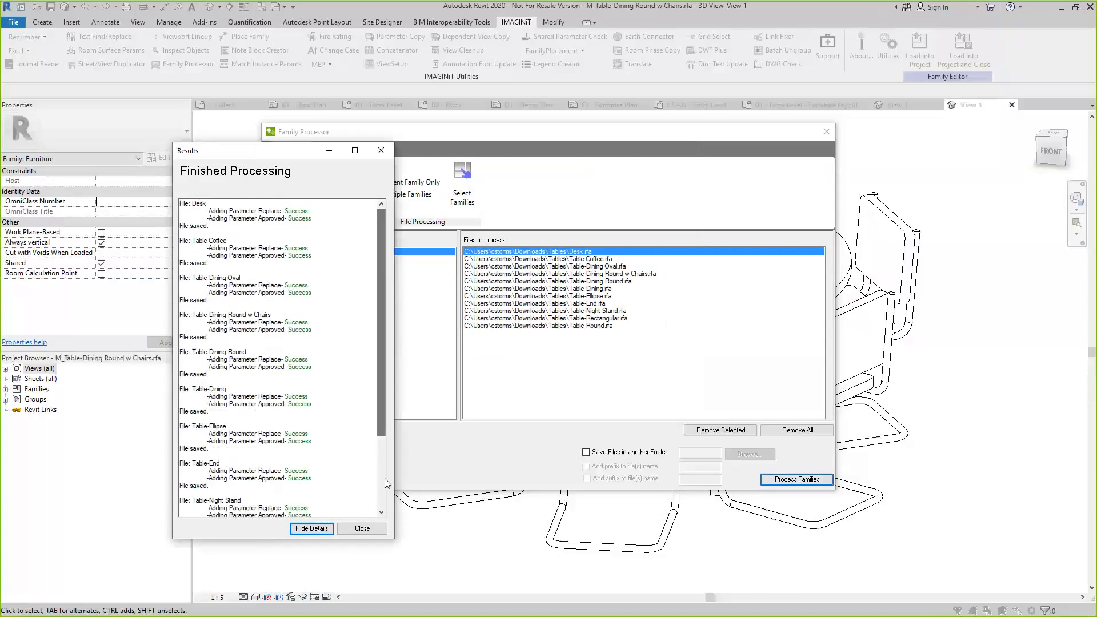
left_click(368, 532)
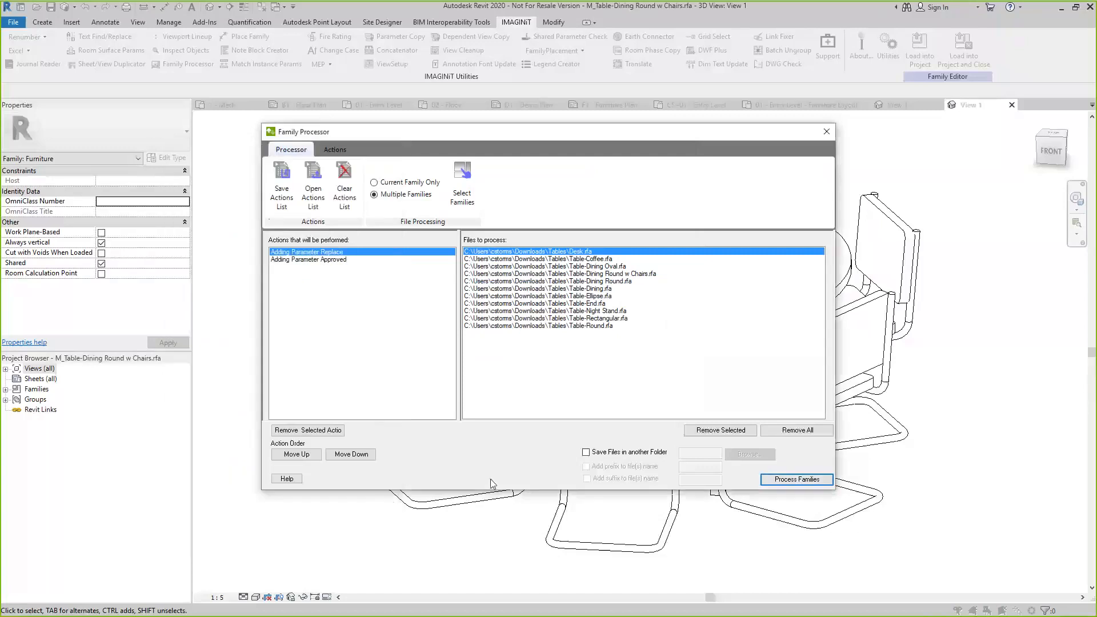
left_click(827, 132)
Load the round dining table family into rac_advanced_sample_project_CS_Utilities_test_2020 and inspect a placed table's instance and type properties
left_click(919, 48)
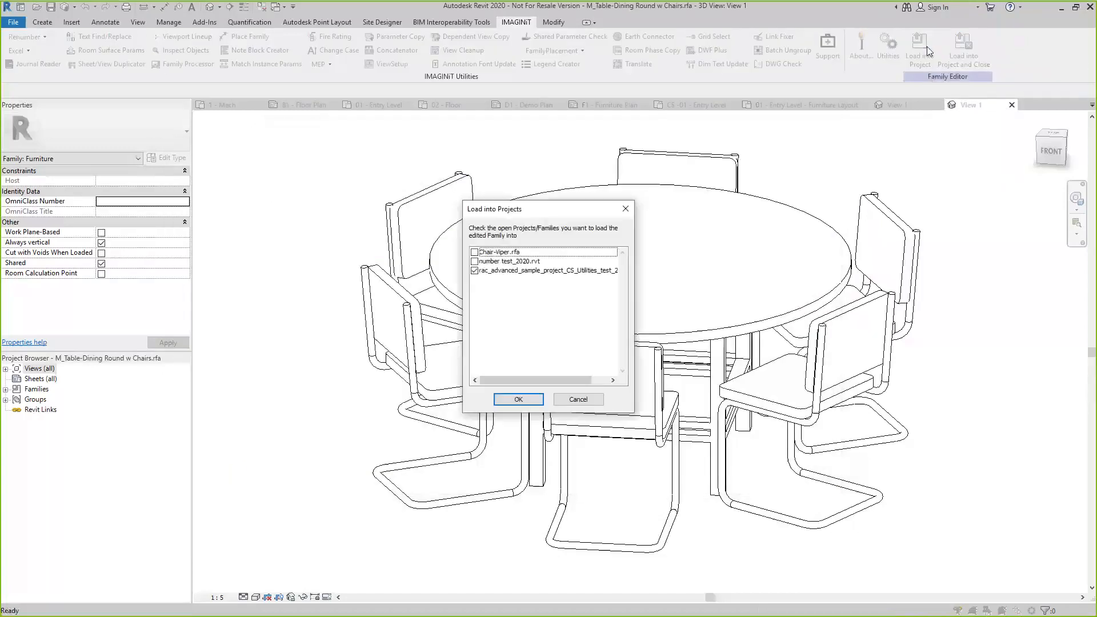
left_click(535, 400)
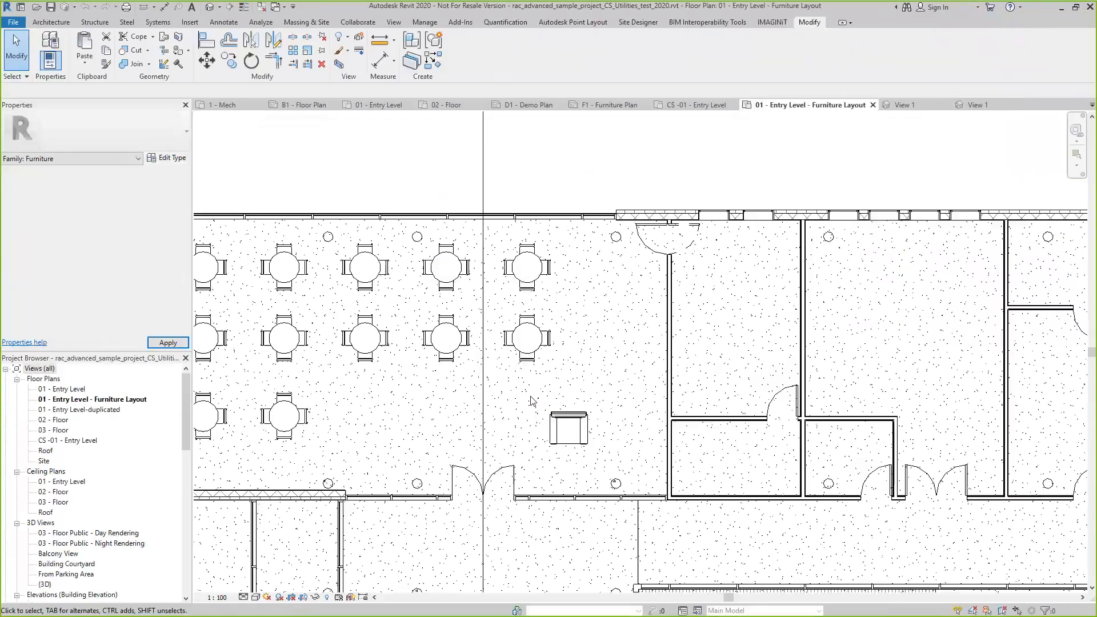
left_click(446, 337)
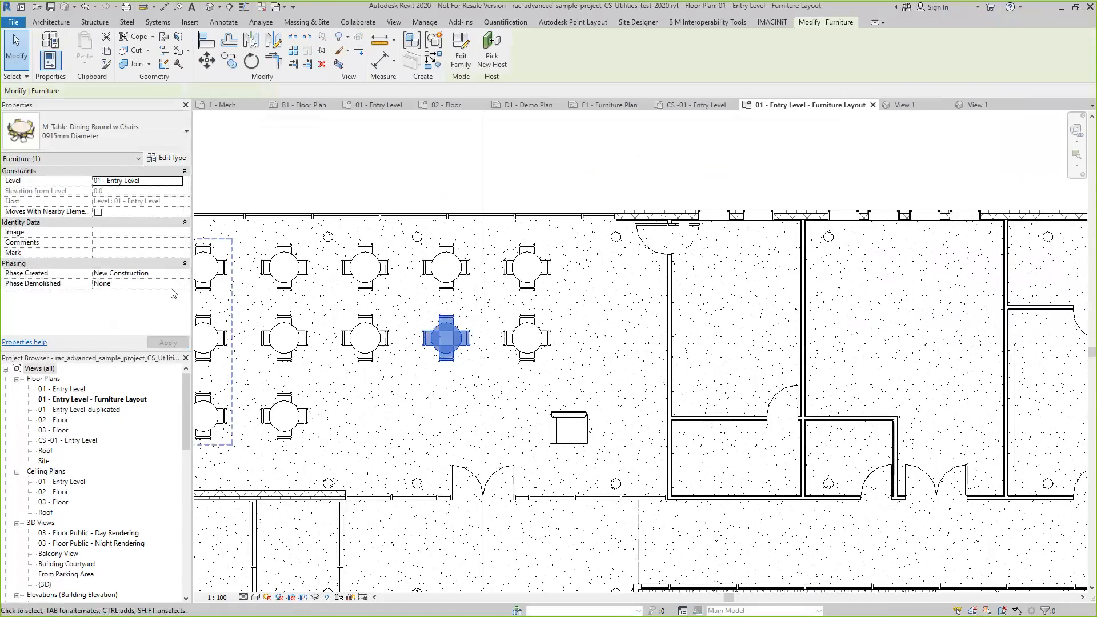
left_click(153, 158)
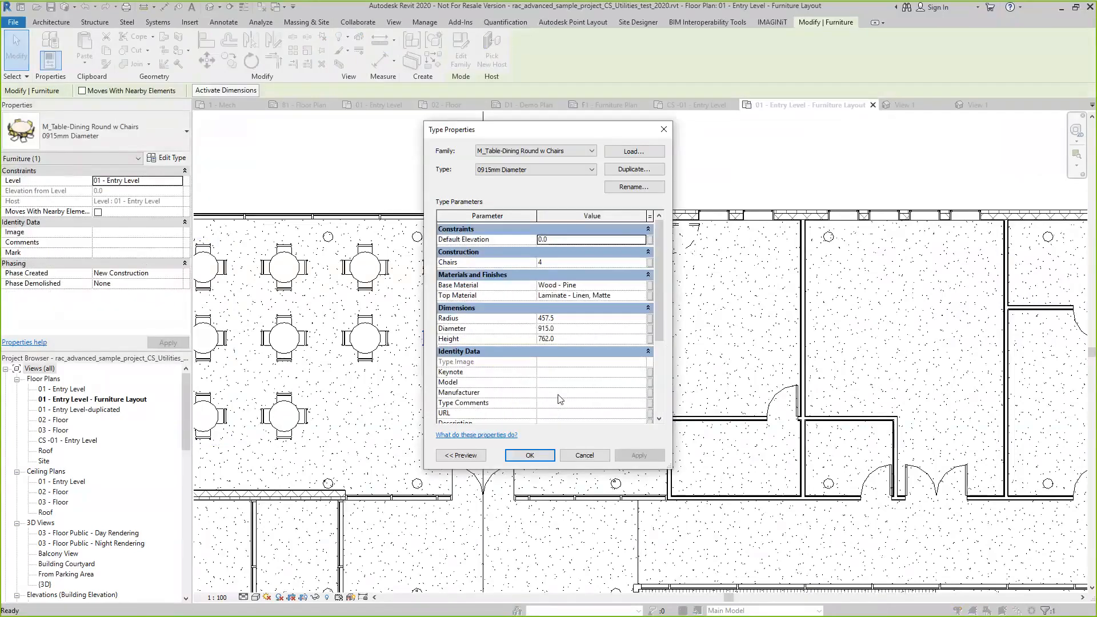
left_click(533, 450)
key("Escape")
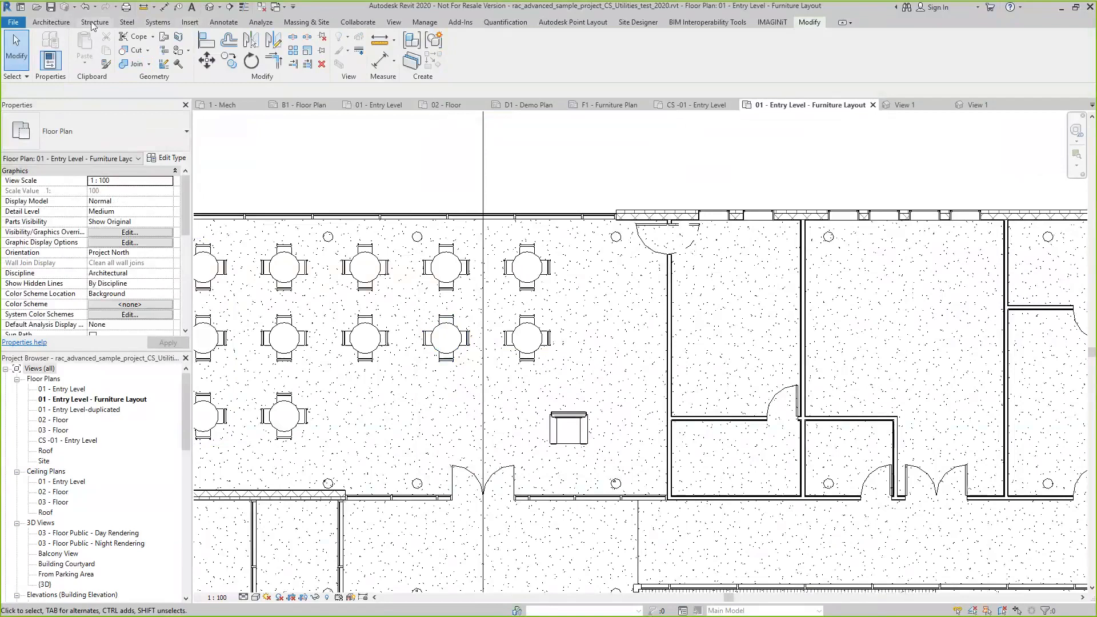
Load Desk.rfa and Table-Coffee.rfa as components from the Tables folder in Downloads and place a 60" x 30" desk just above the armchair
left_click(51, 21)
left_click(136, 67)
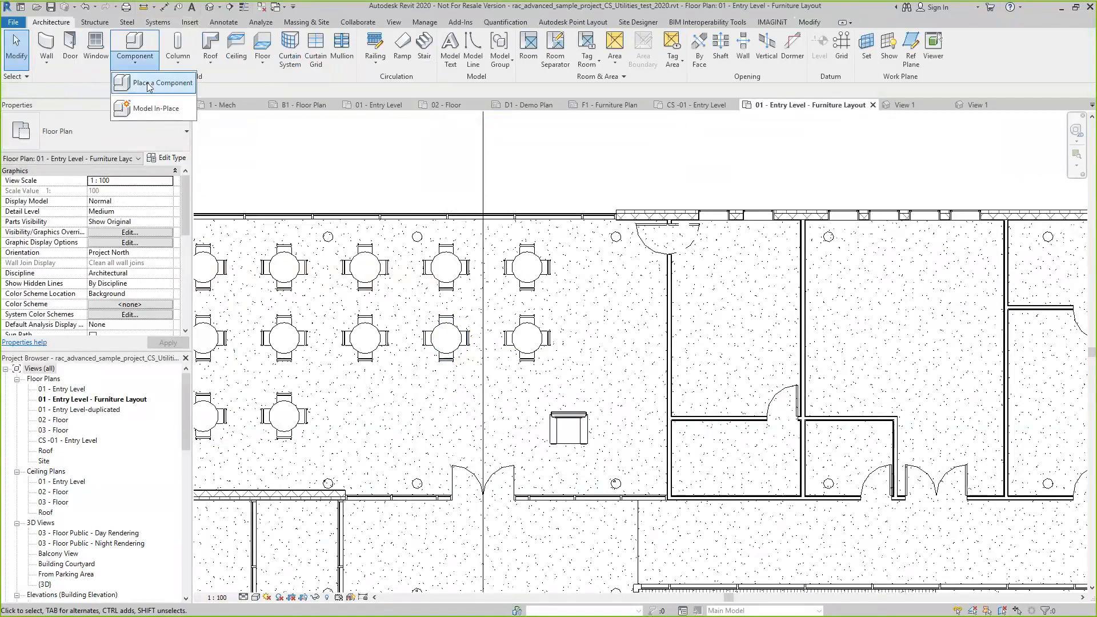
left_click(160, 81)
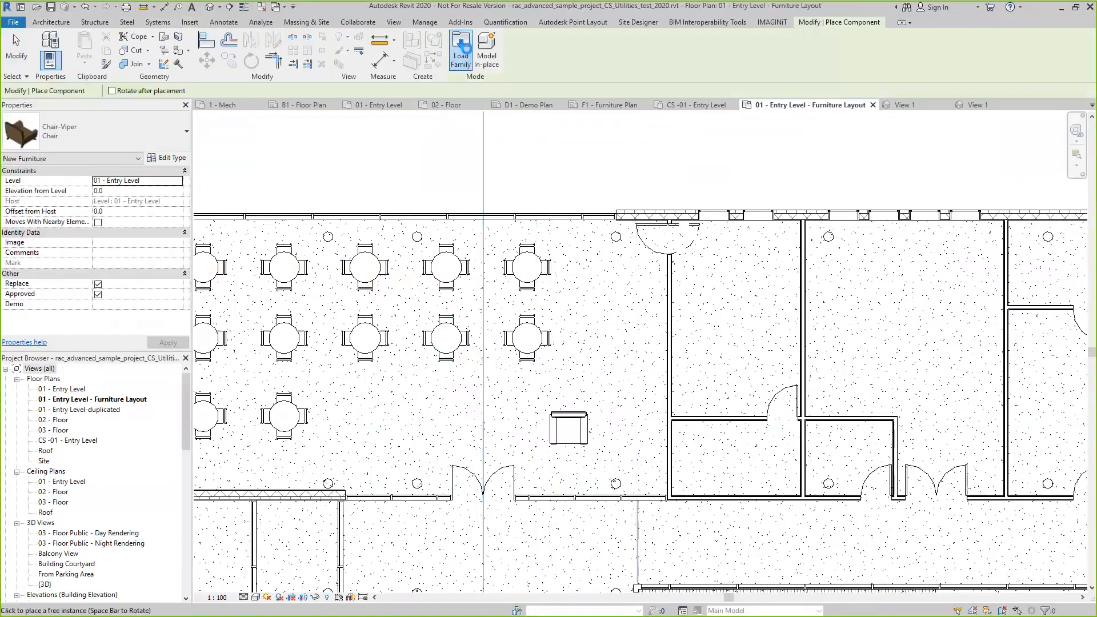
left_click(461, 48)
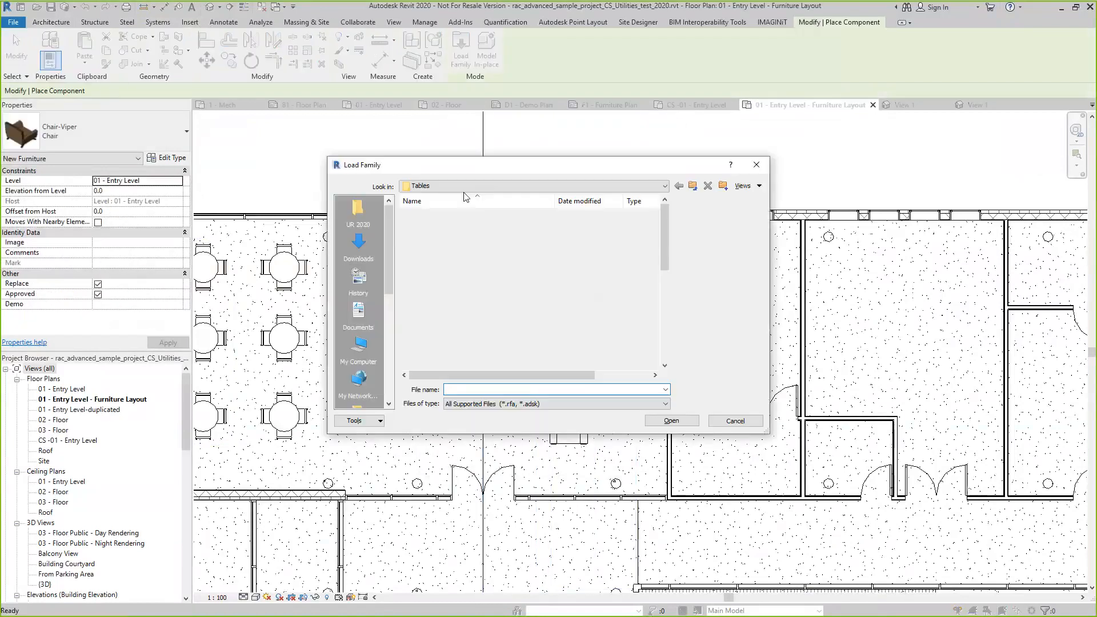
left_click(358, 213)
left_click(358, 246)
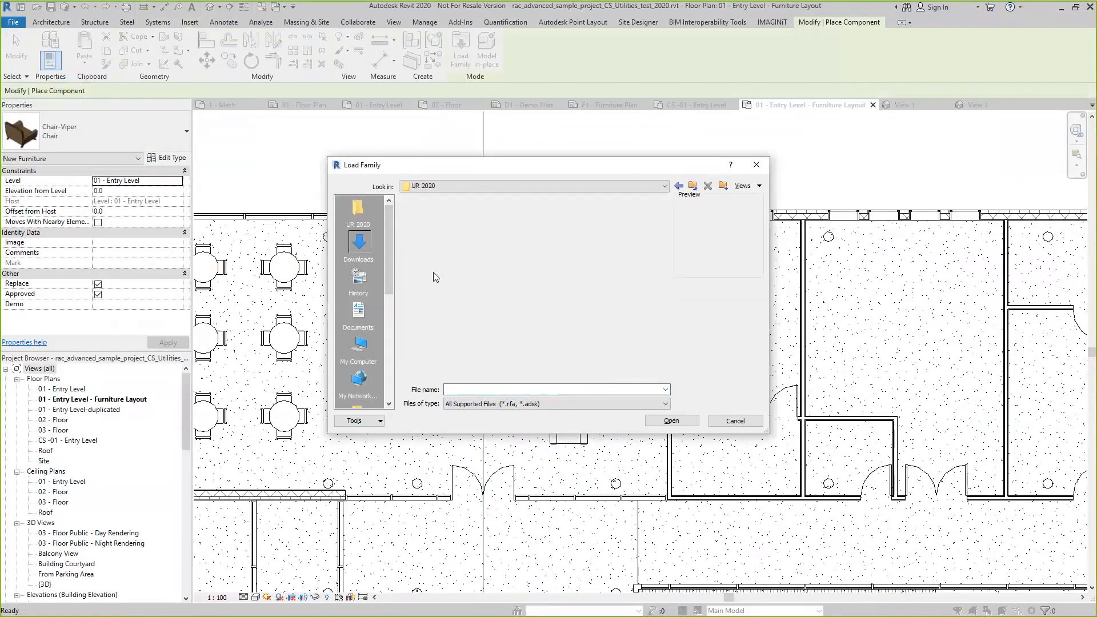
double_click(424, 268)
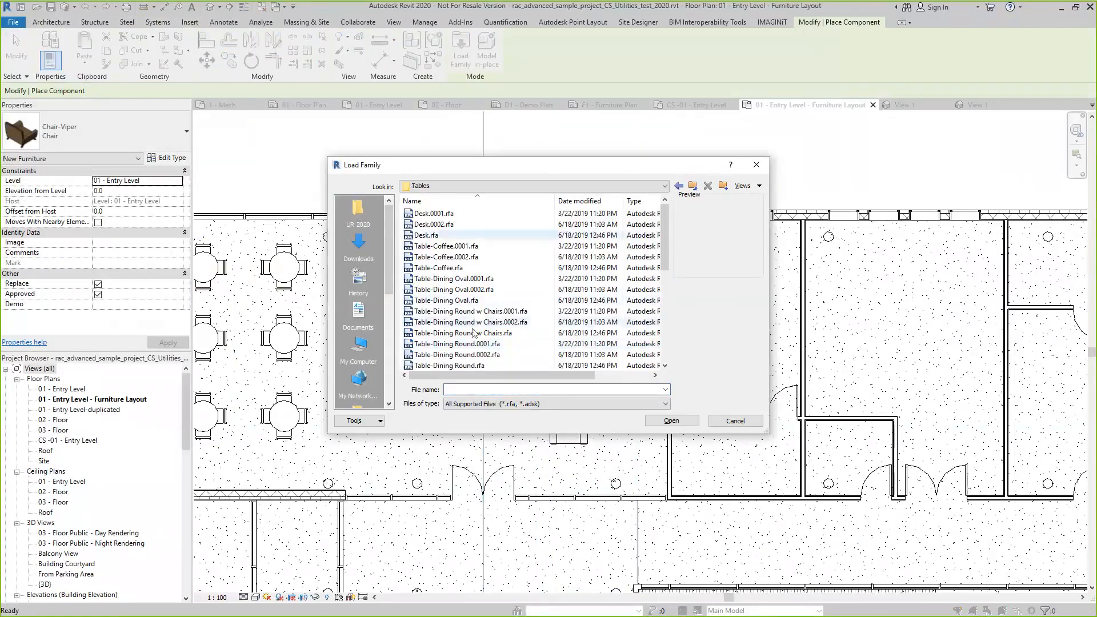
left_click(440, 235)
left_click(449, 268)
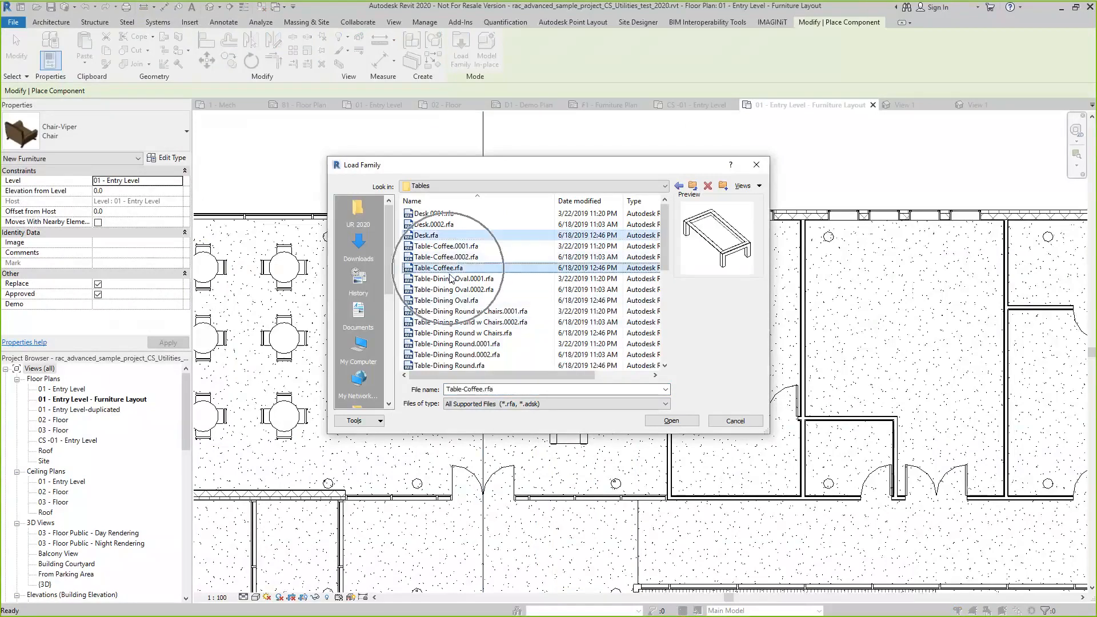
left_click(669, 420)
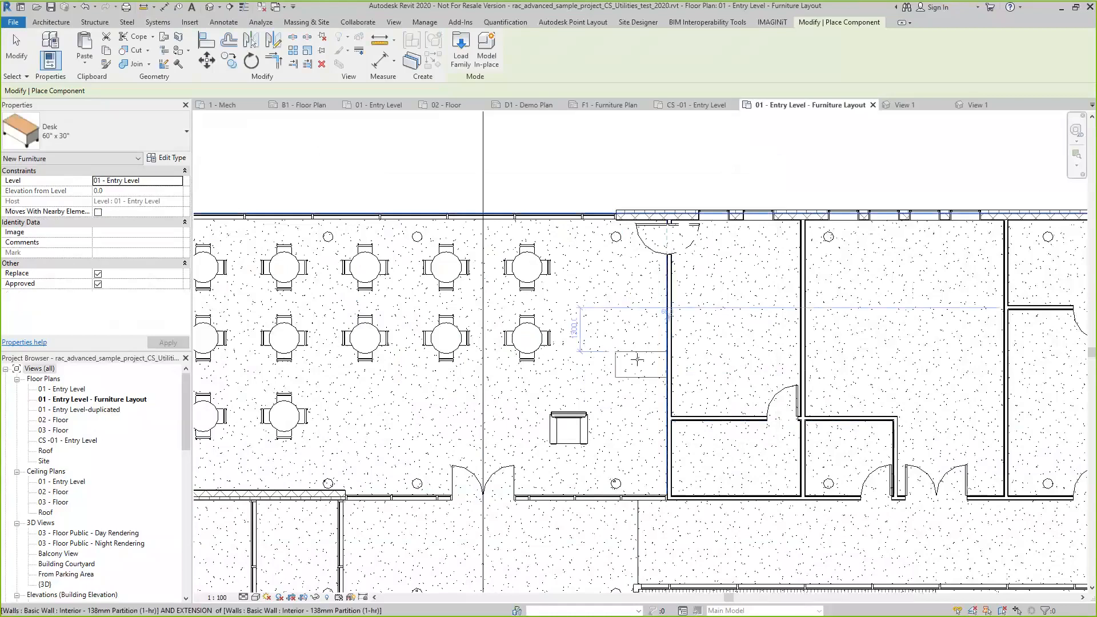
left_click(593, 356)
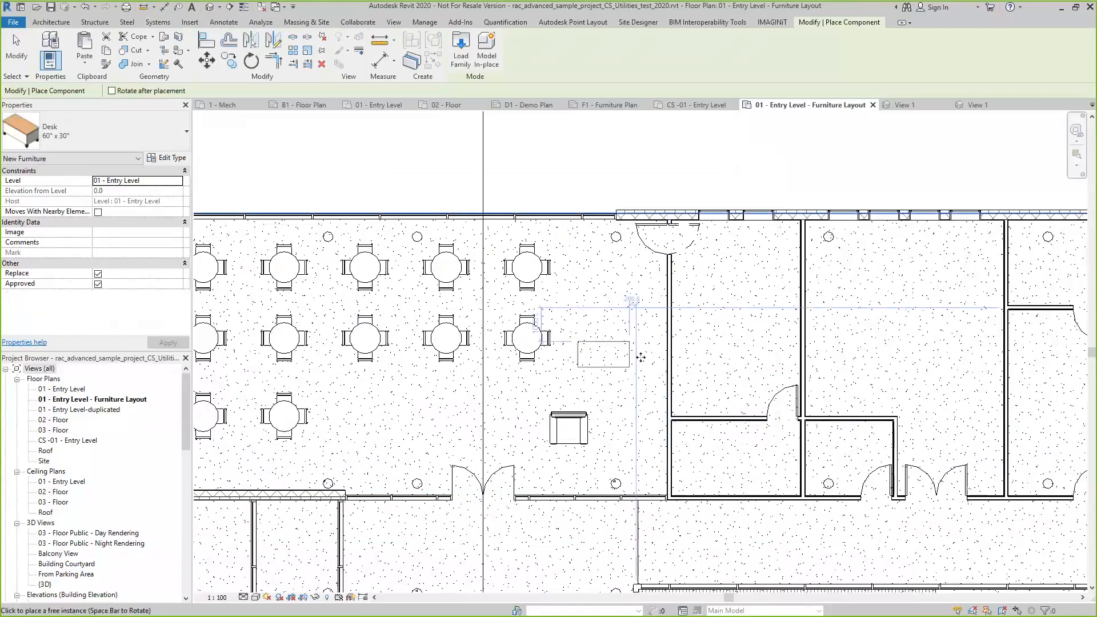
Browse the loaded component types from the furniture down to the plantings and end the component placement
left_click(179, 144)
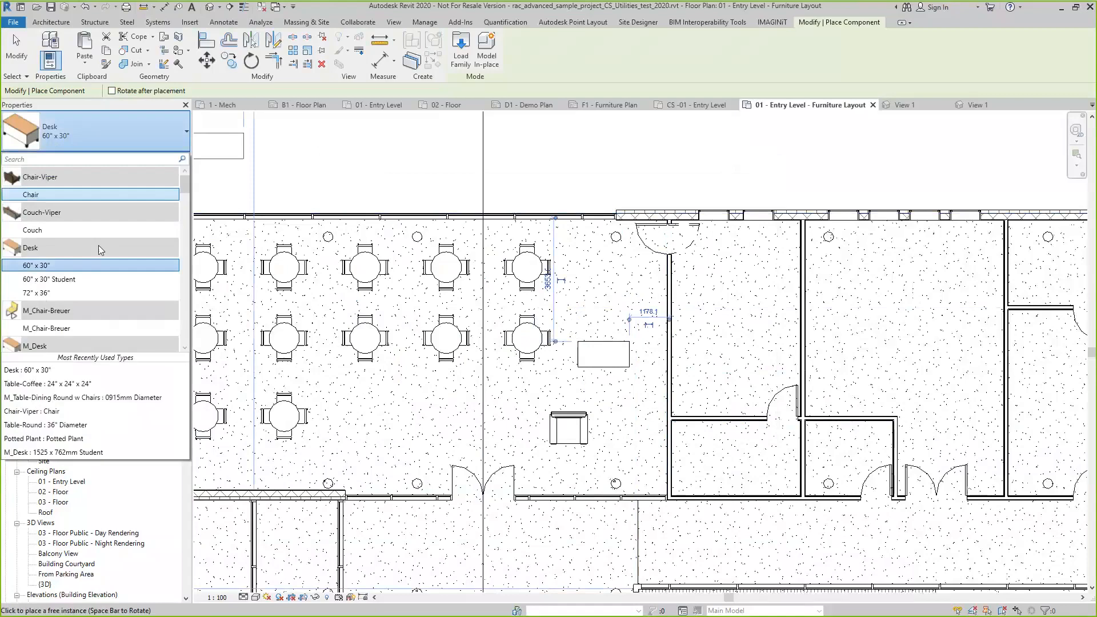
scroll(76, 224, "down", 2)
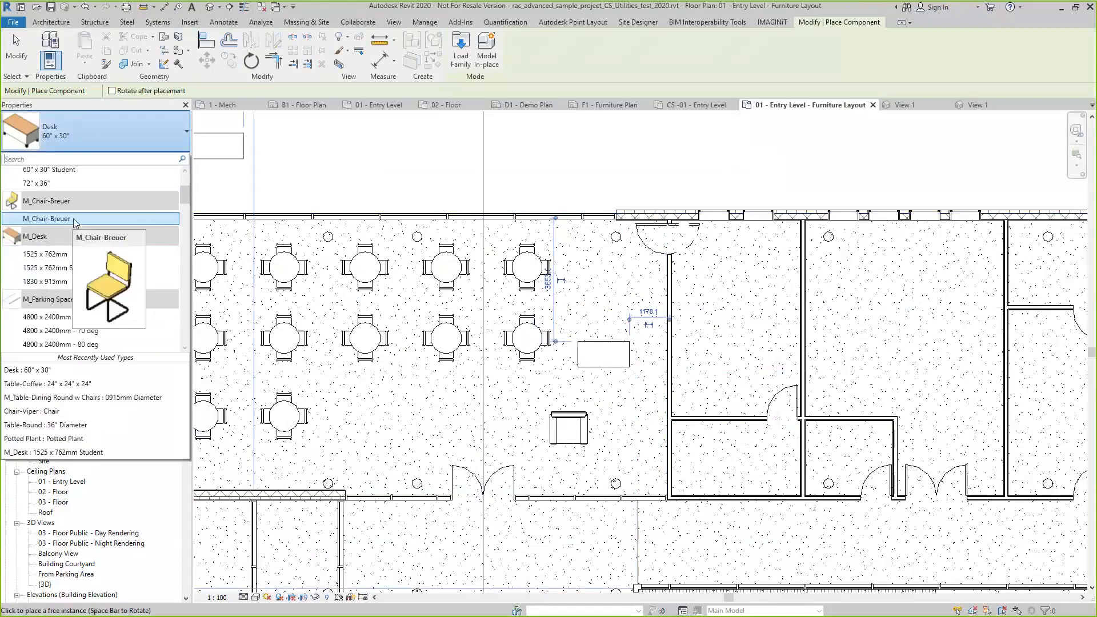
scroll(75, 223, "down", 6)
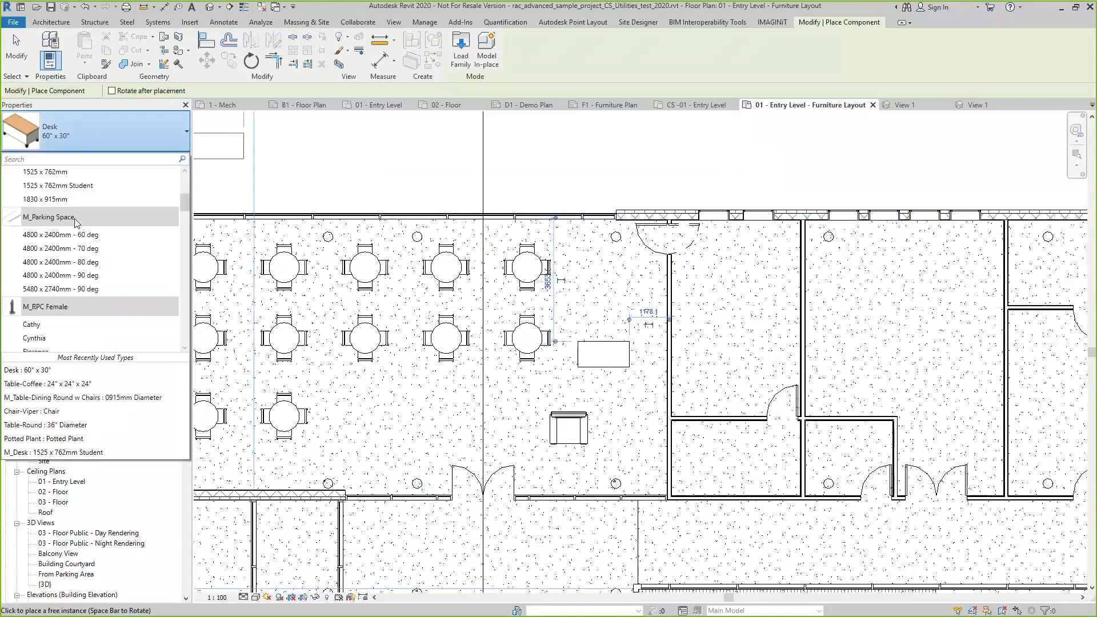
scroll(80, 240, "down", 8)
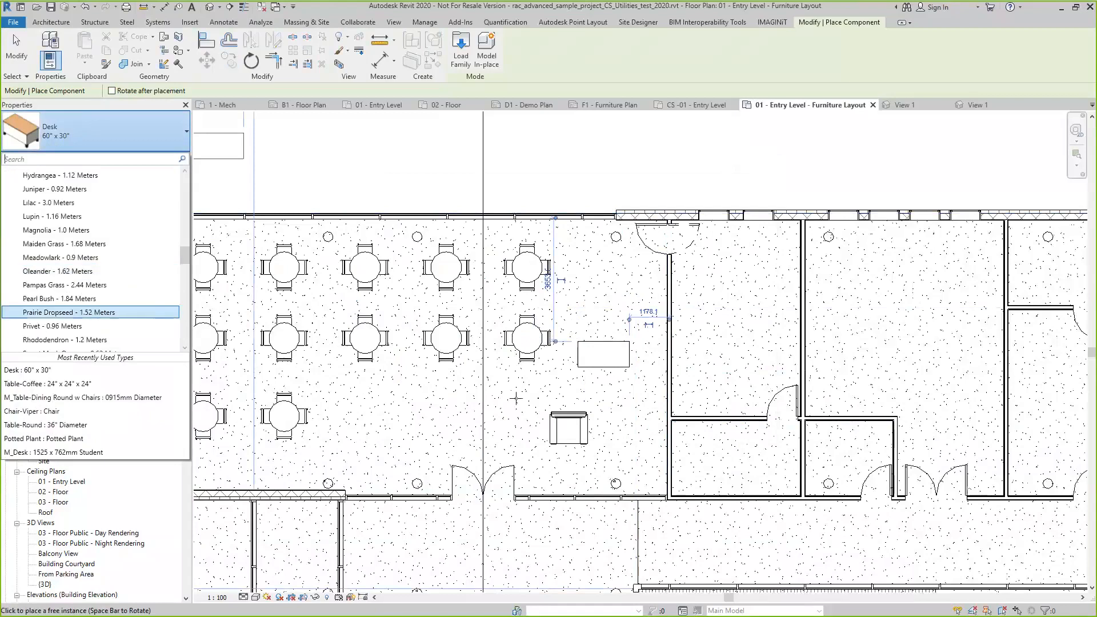
key("Escape")
key("Escape")
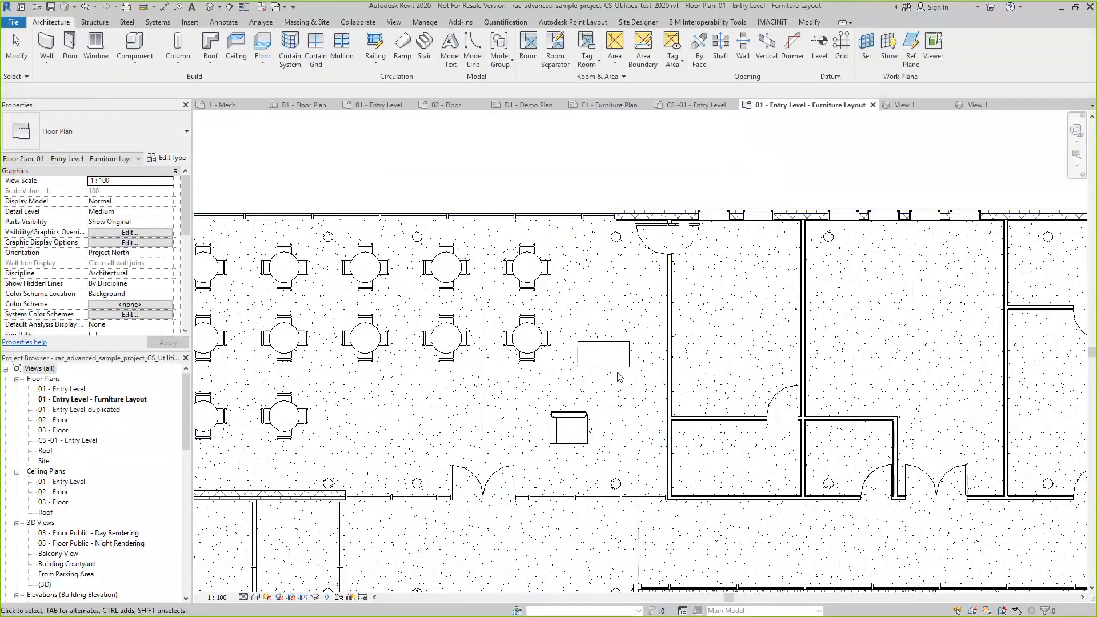
Turn off the Approved parameter on the placed 60" x 30" desk and reselect the desk to check its properties
left_click(615, 365)
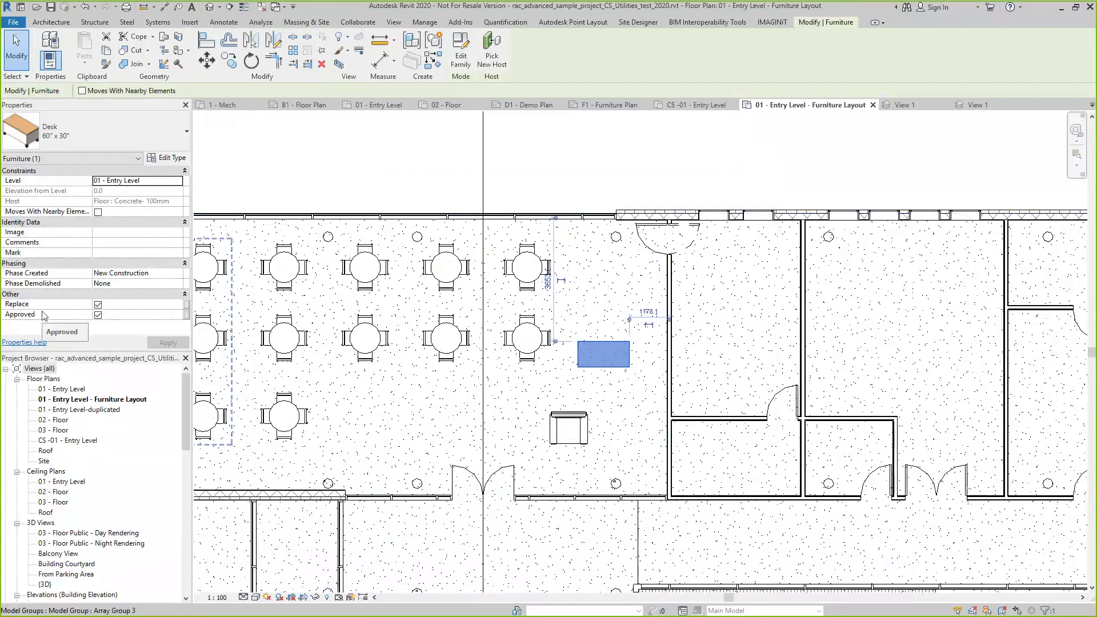
left_click(134, 315)
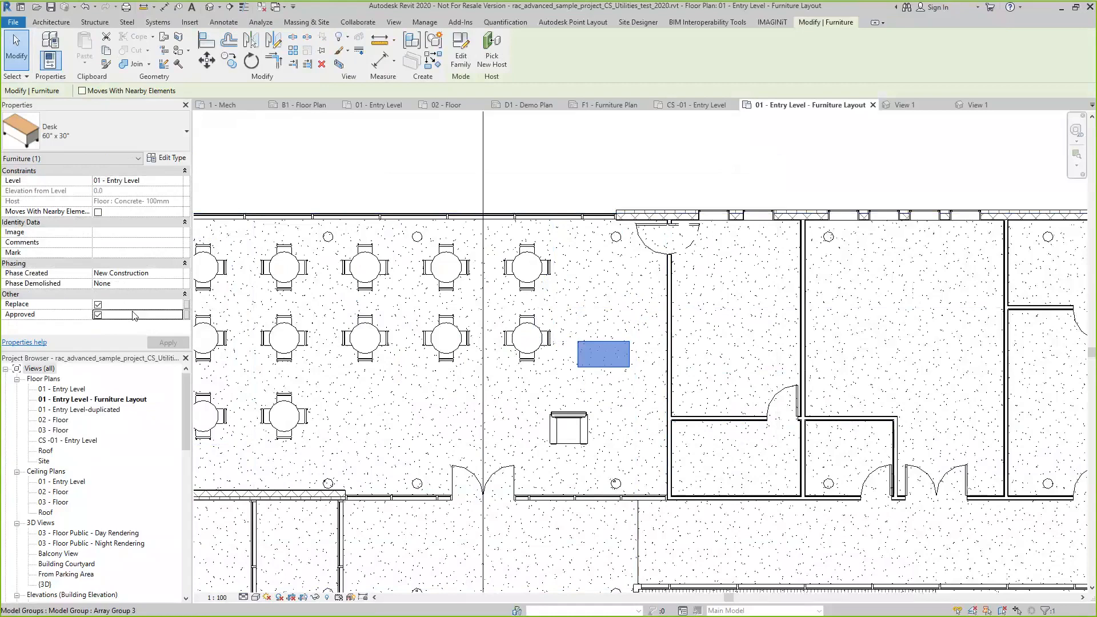
left_click(99, 316)
left_click(620, 365)
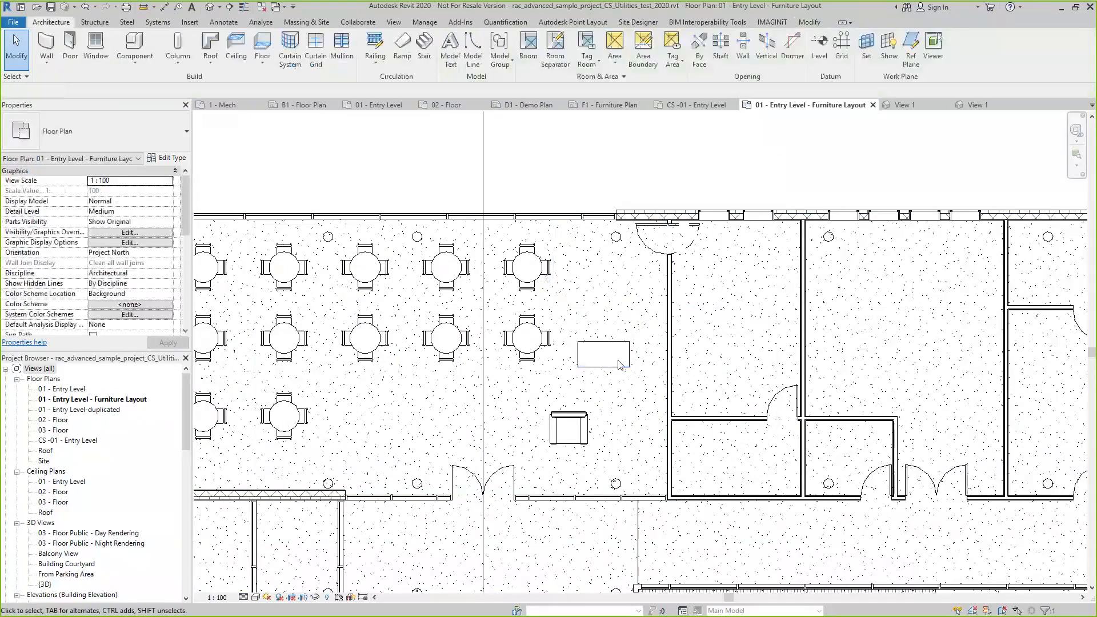
left_click(620, 366)
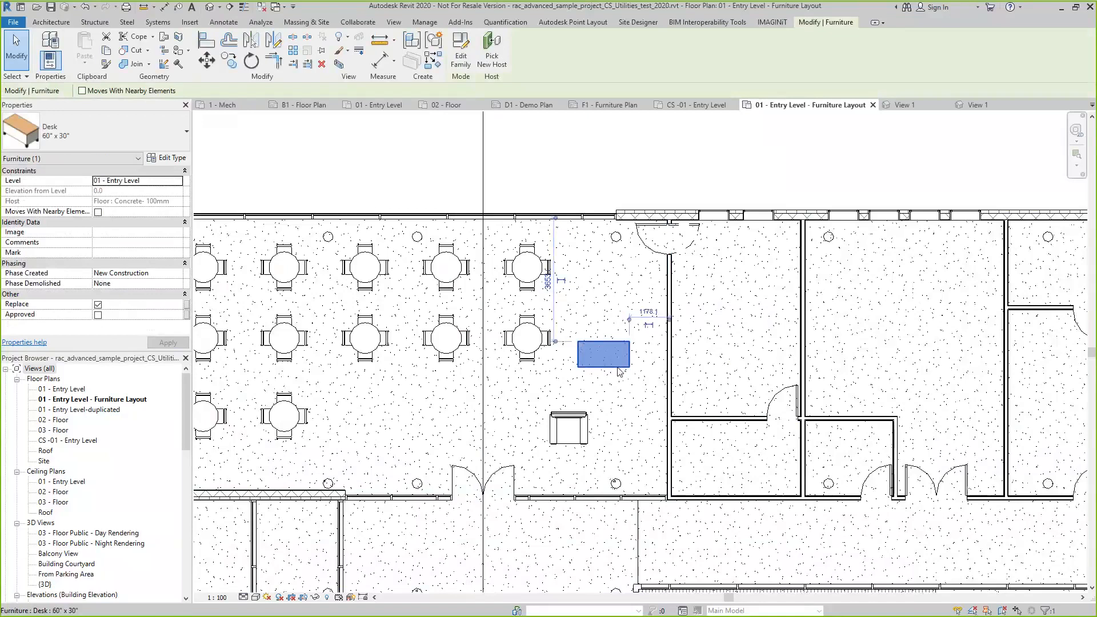
left_click(819, 151)
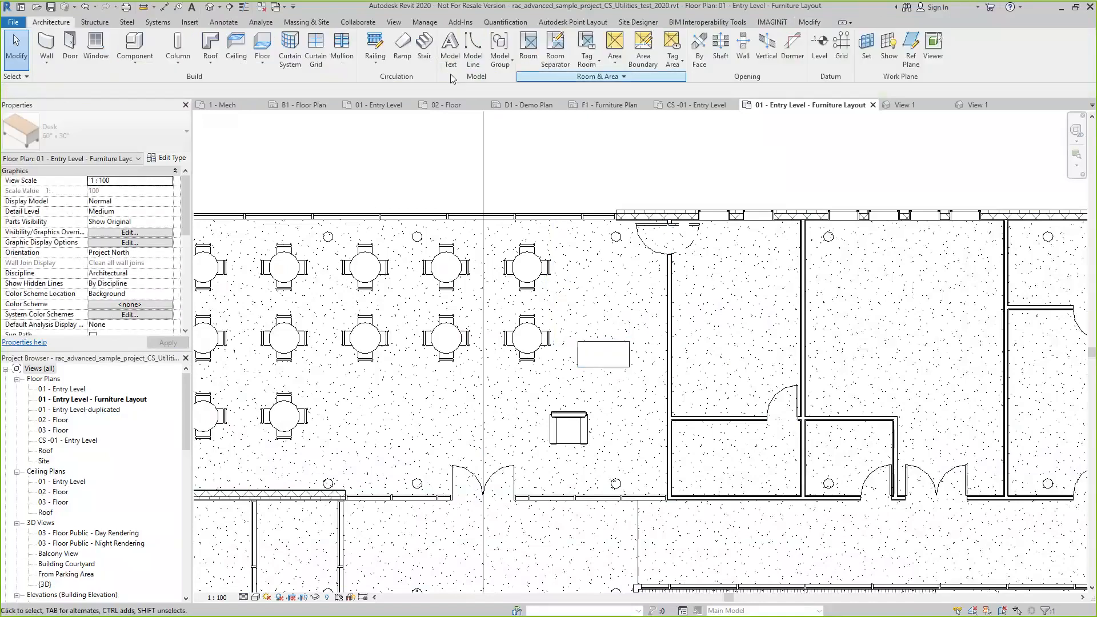
Draw a wavy spline model line across the timber floor south of the corridor, extending past the floor's east edge
left_click(772, 21)
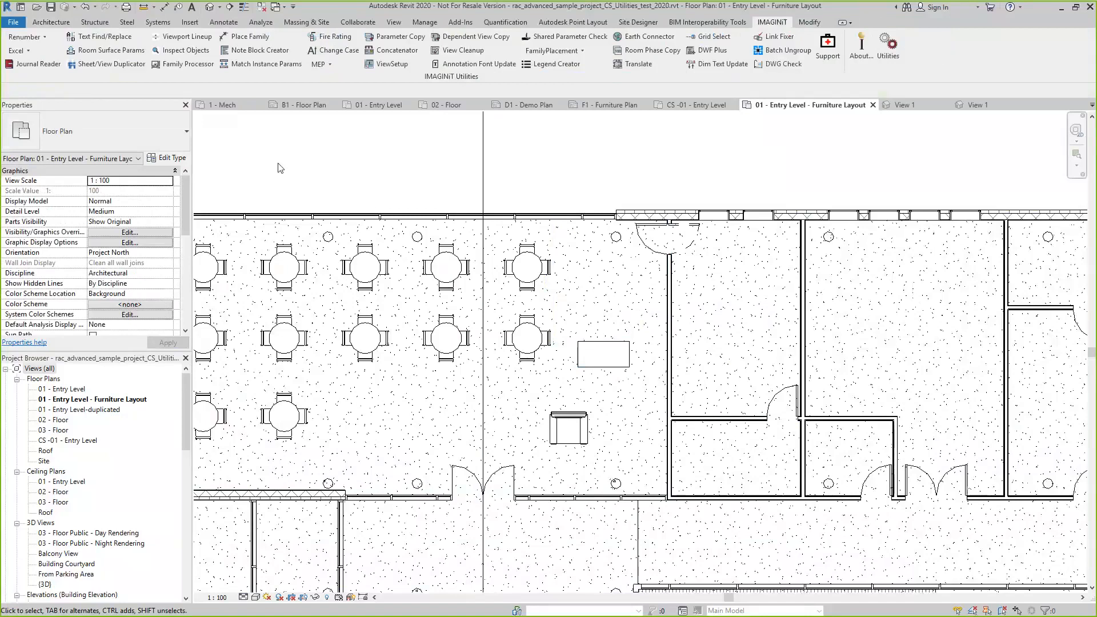
scroll(312, 303, "down", 5)
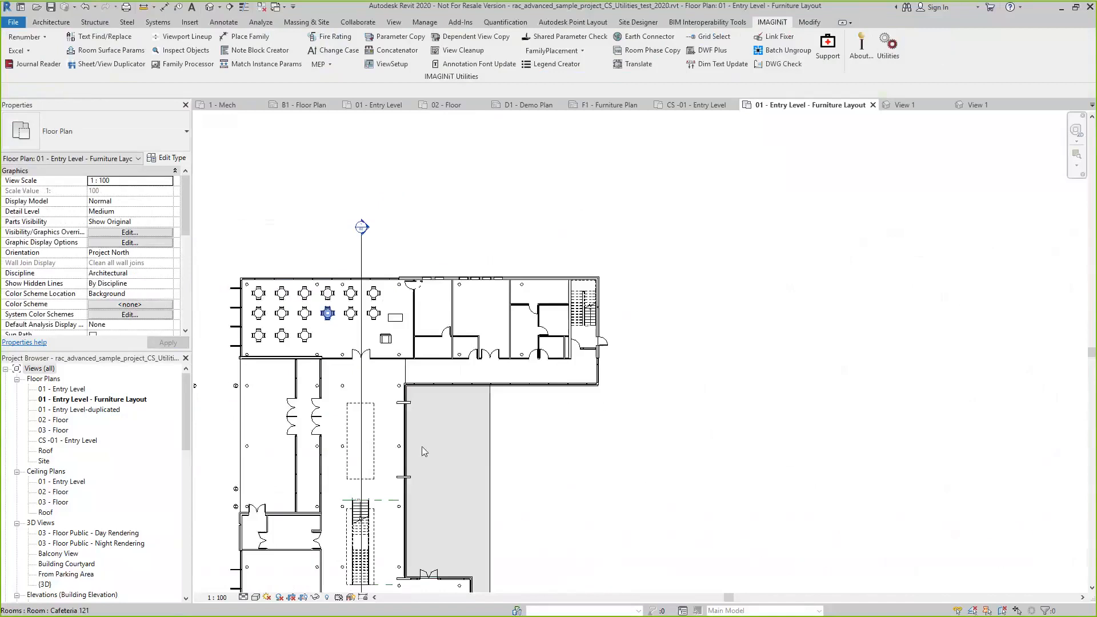
scroll(422, 447, "up", 2)
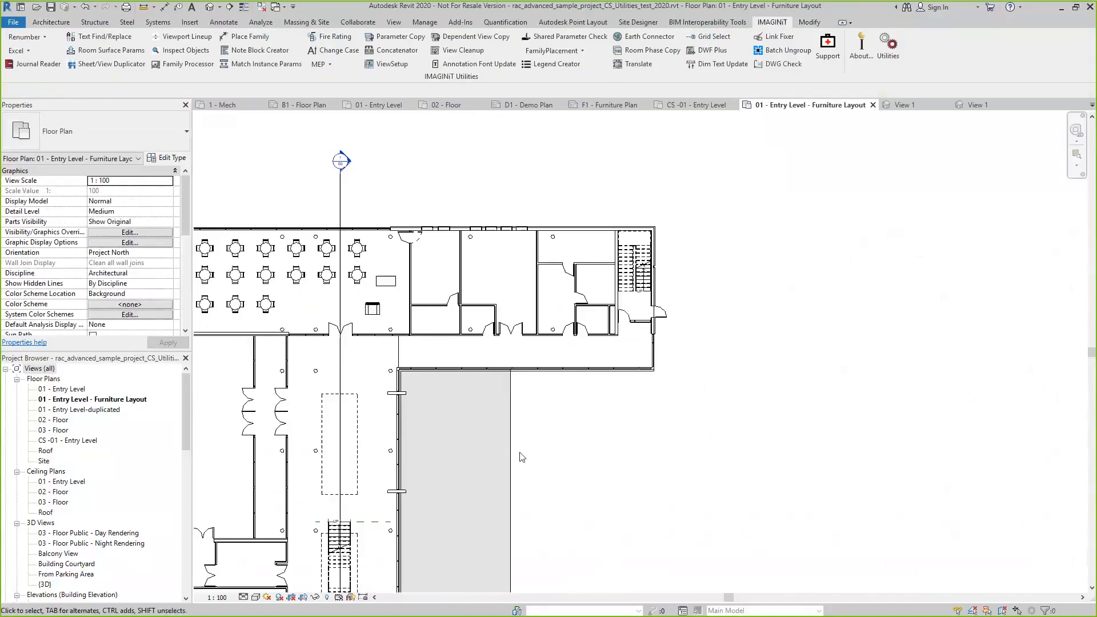
left_click(56, 23)
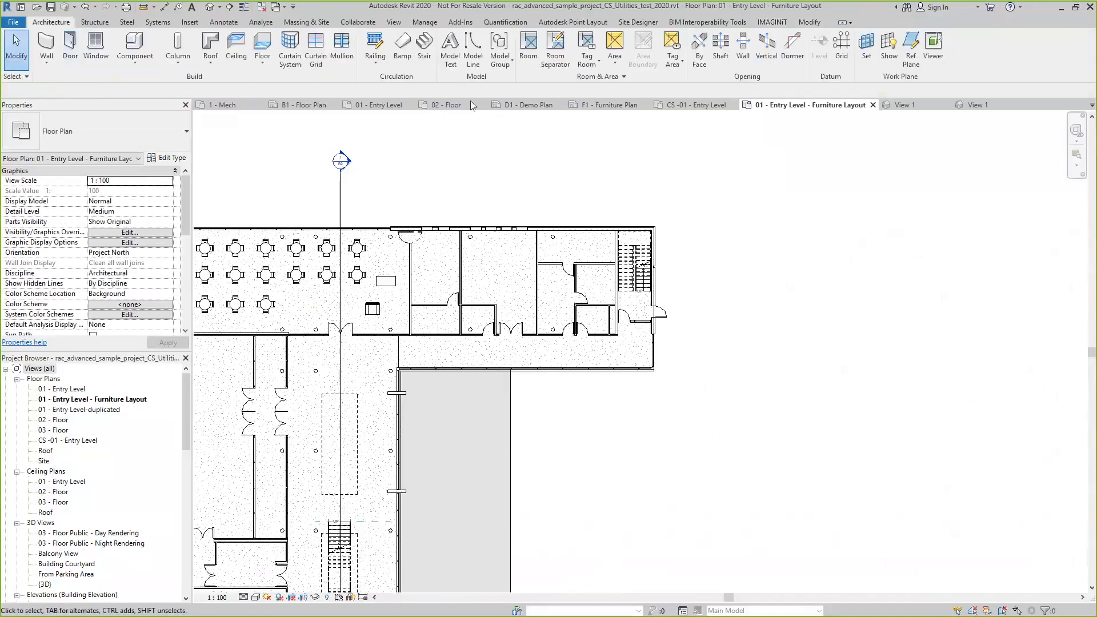
left_click(472, 60)
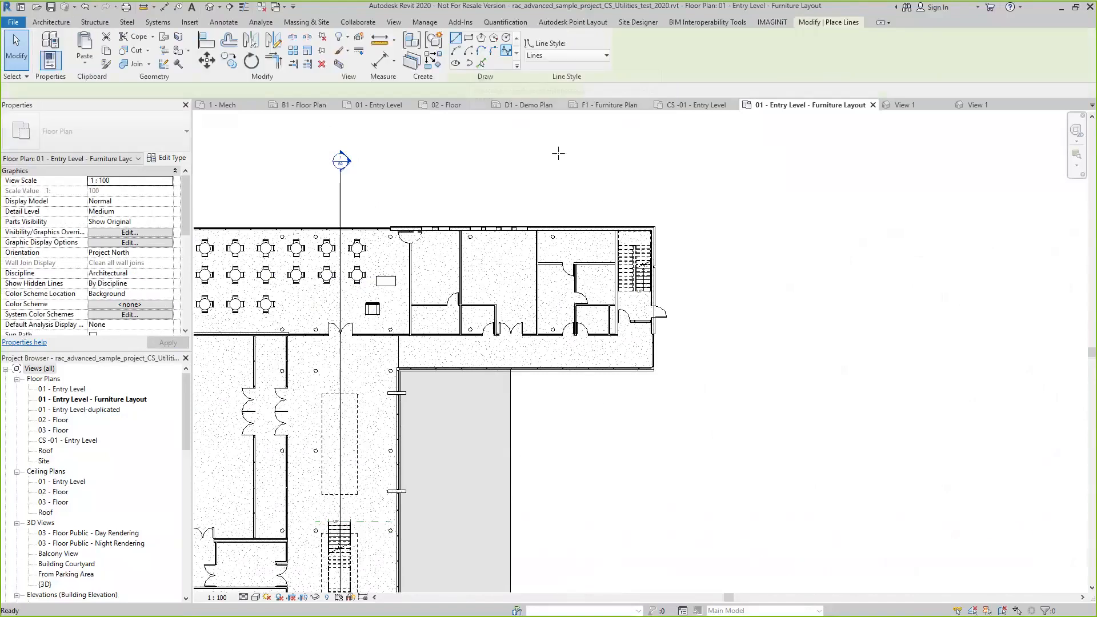
left_click(506, 52)
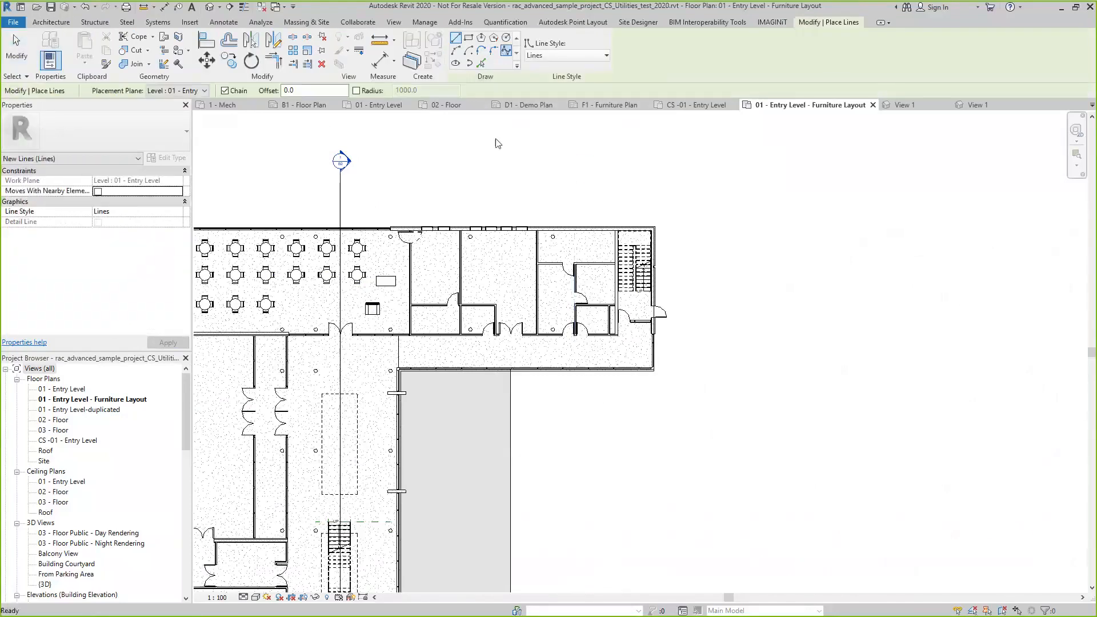
scroll(434, 434, "up", 5)
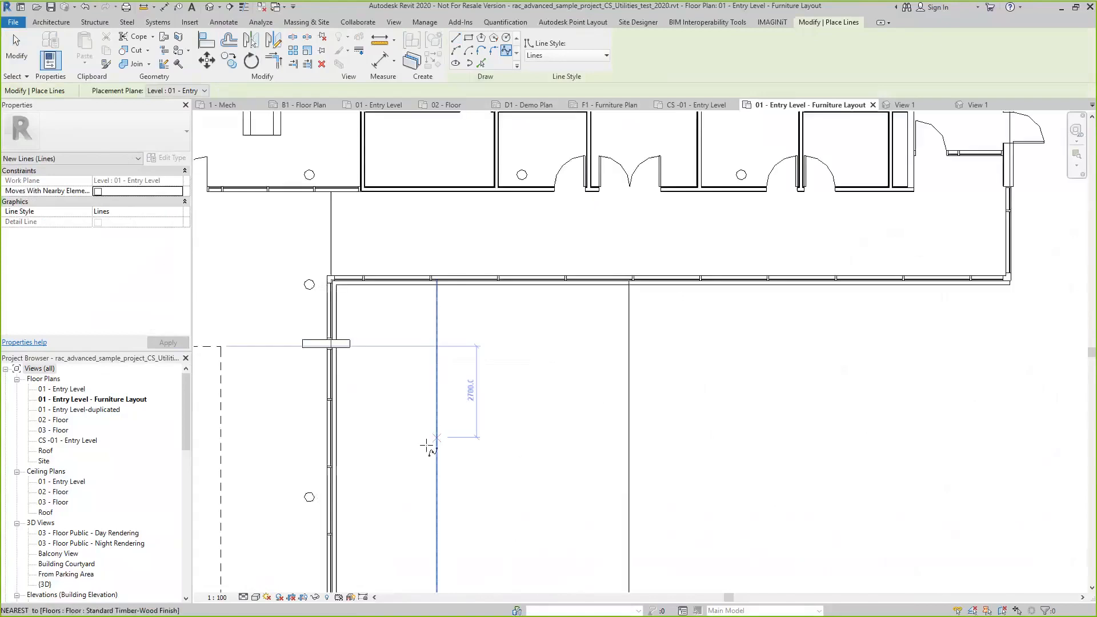
left_click(380, 465)
left_click(433, 412)
left_click(457, 458)
left_click(502, 415)
left_click(571, 406)
left_click(583, 466)
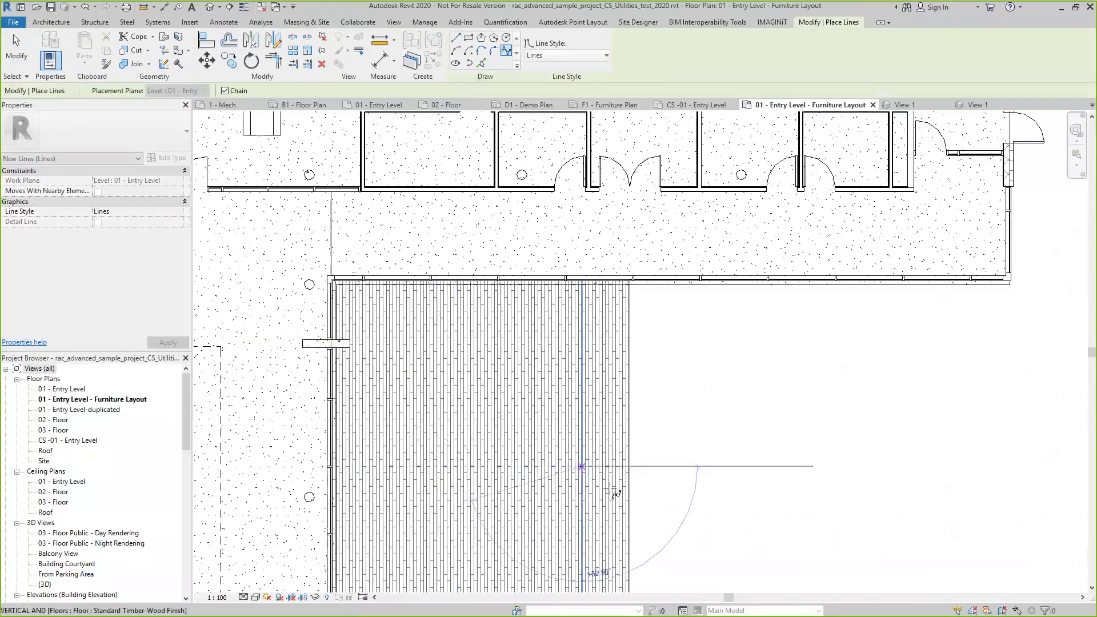
left_click(622, 486)
left_click(712, 470)
left_click(671, 340)
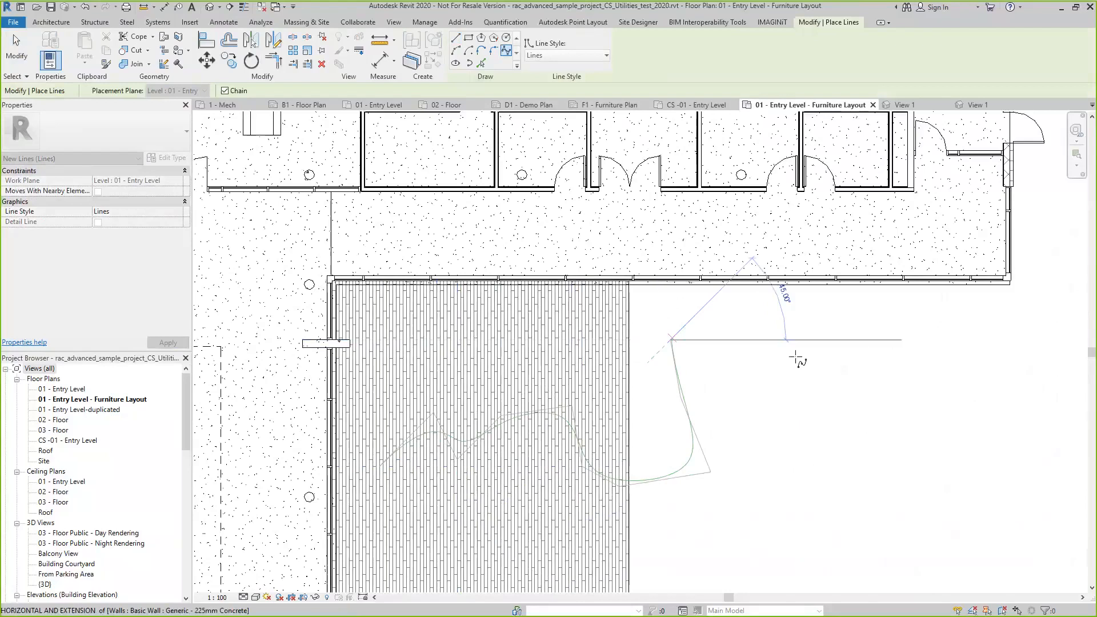
key("Escape")
key("Escape")
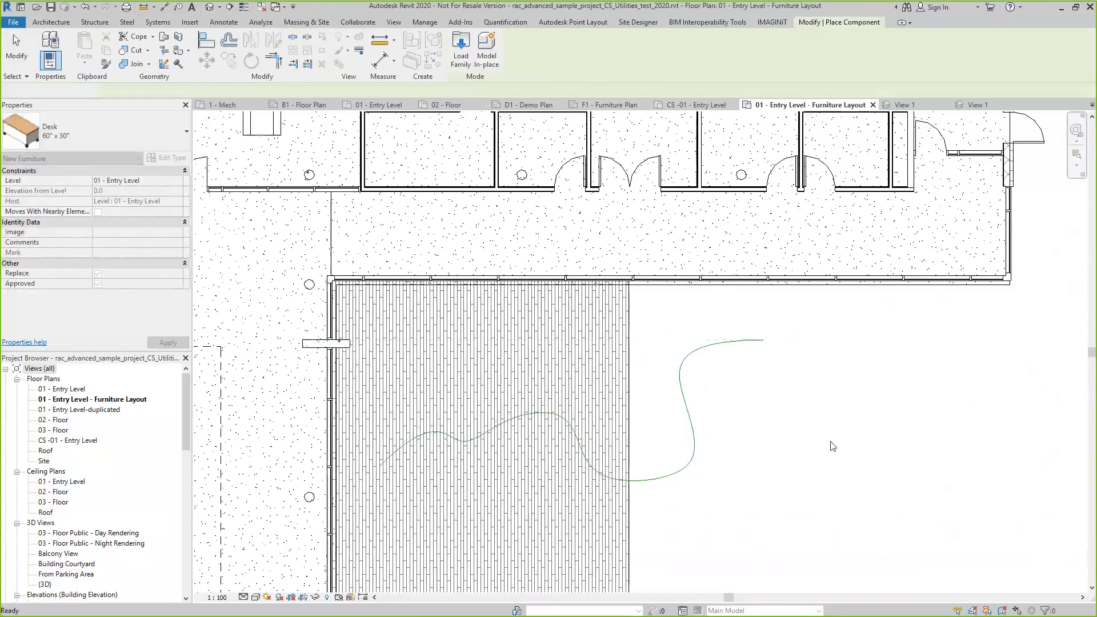
Start Place Family Along Curve with the 60" x 30" desk as the family and the wavy model line as the curve
left_click(772, 22)
left_click(254, 37)
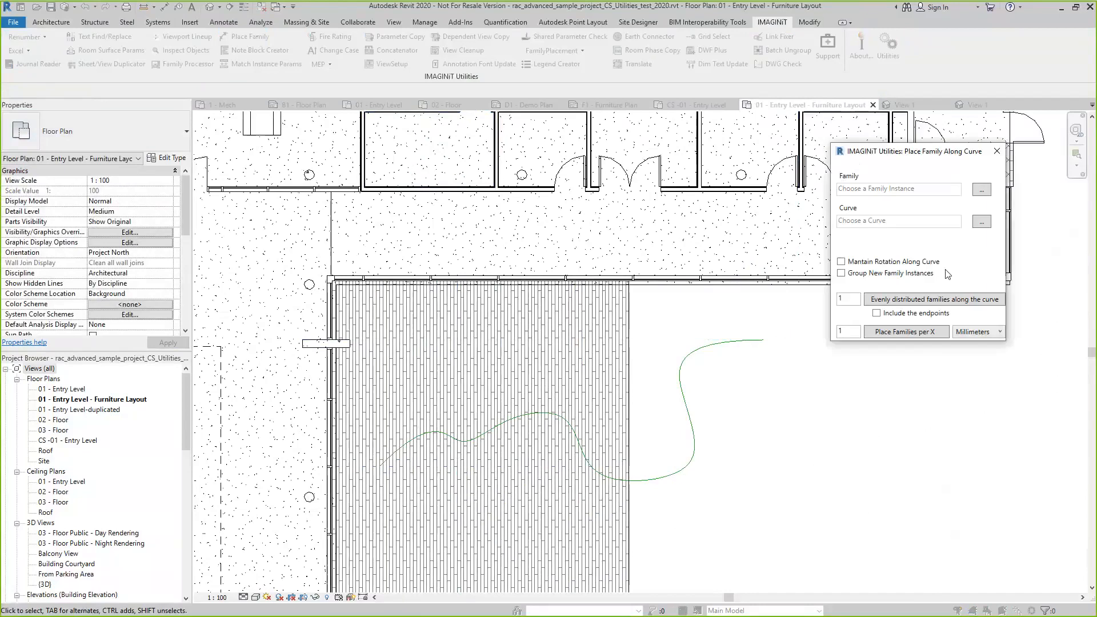
left_click(982, 191)
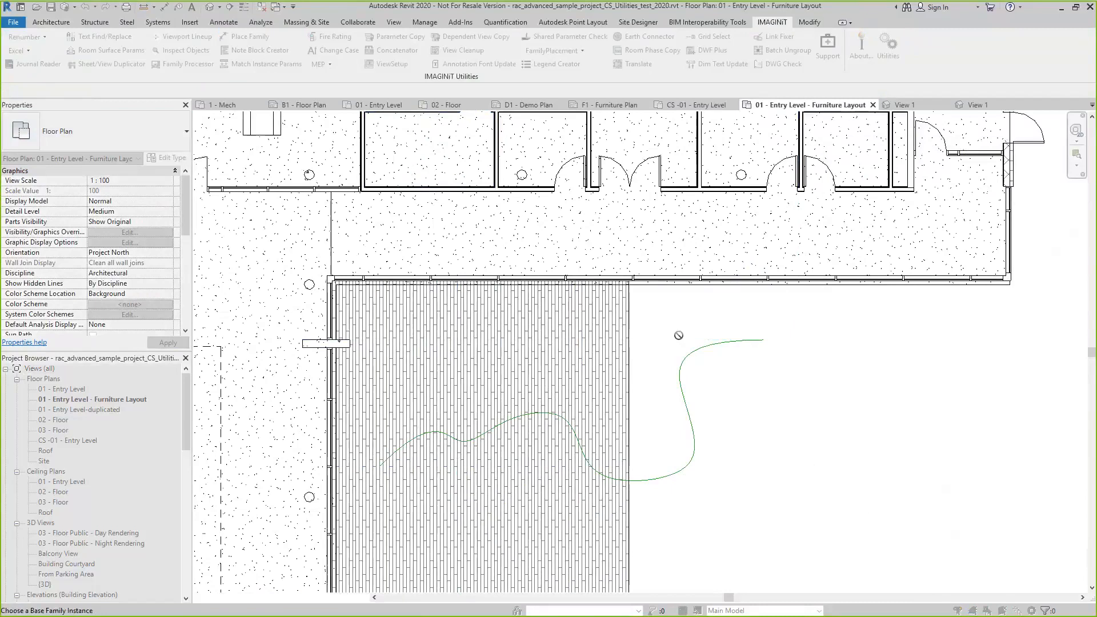
scroll(680, 394, "down", 5)
scroll(576, 278, "up", 5)
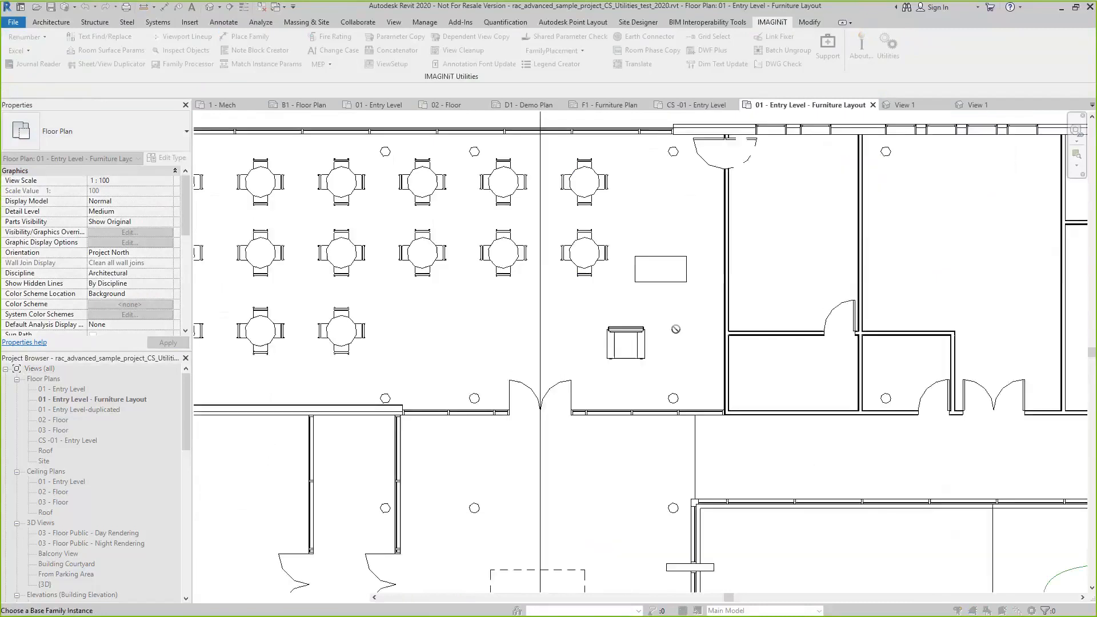
left_click(663, 281)
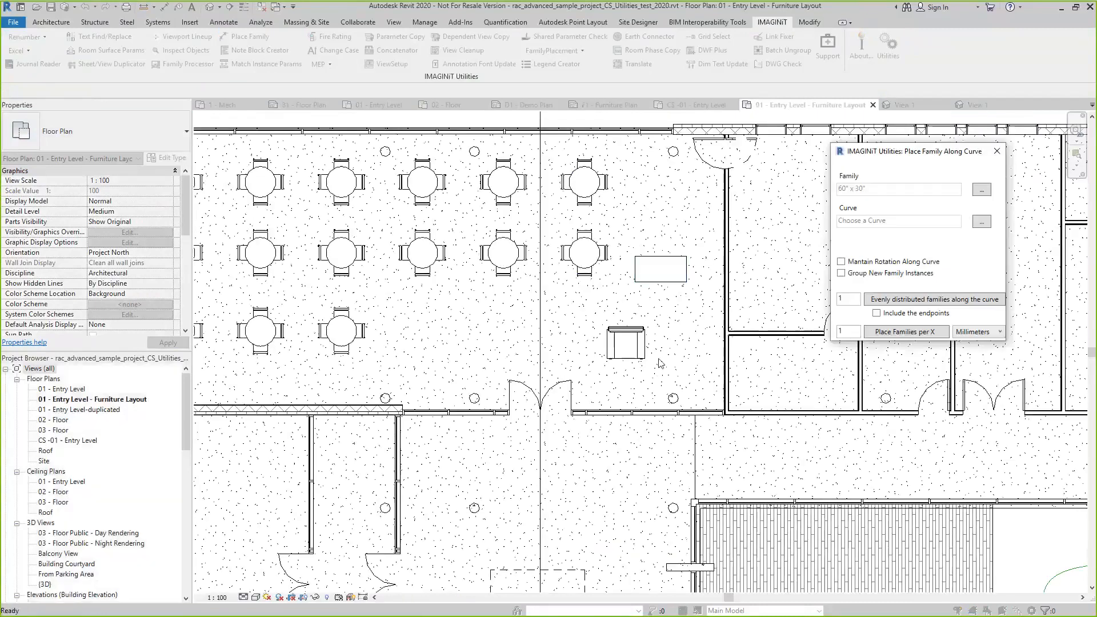
left_click(985, 222)
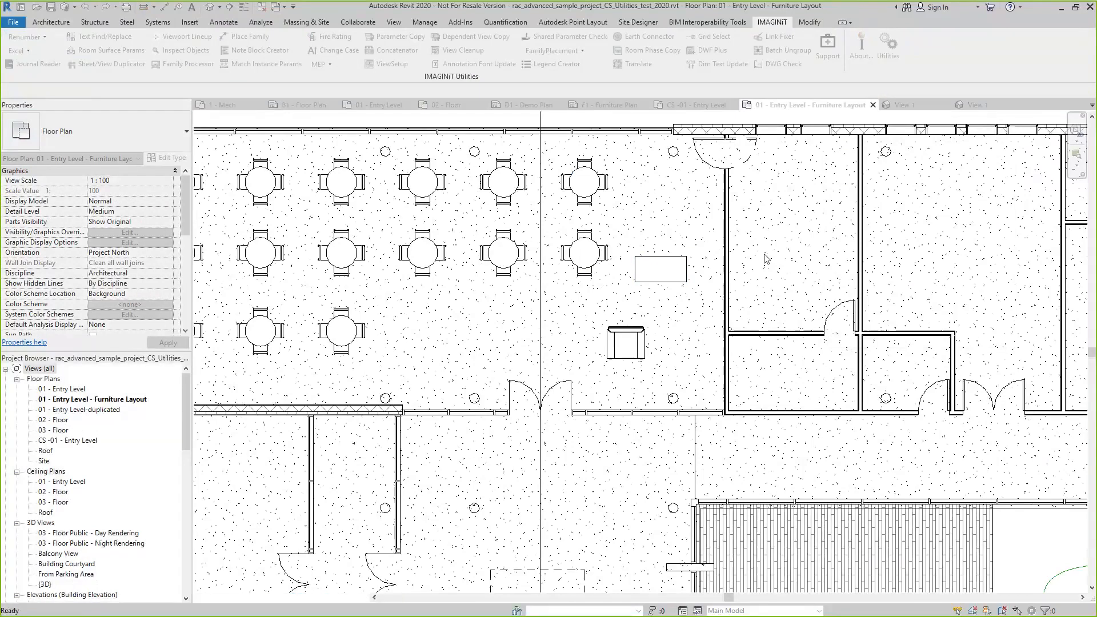
scroll(766, 259, "down", 2)
left_click(833, 498)
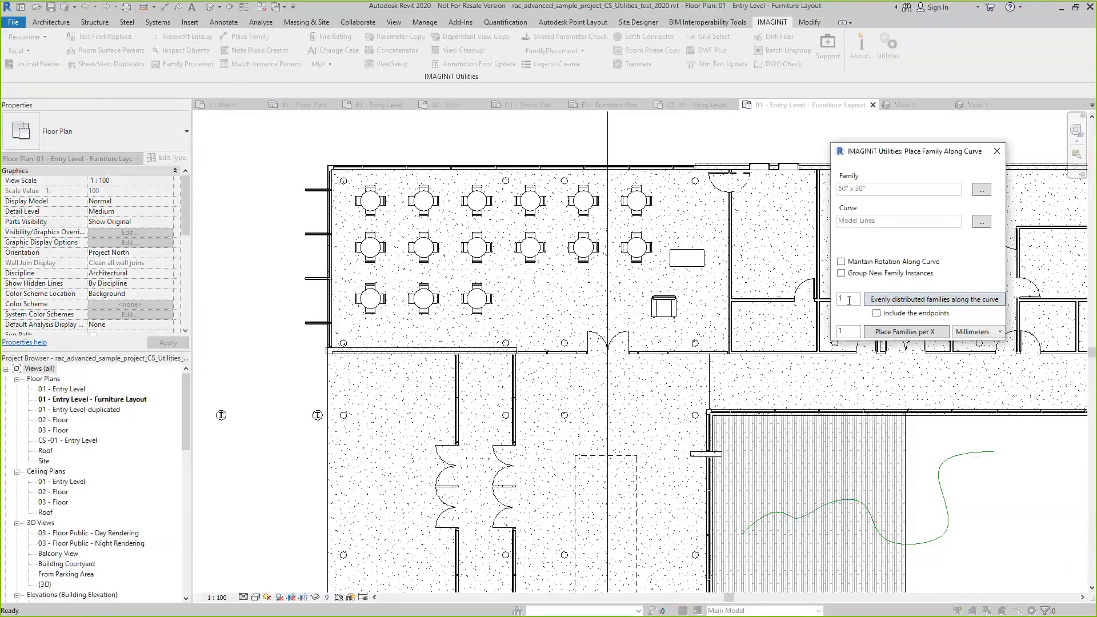
Place desks every 1000 millimeters along the spline, and undo the placement
double_click(848, 333)
type("1000")
left_click(913, 337)
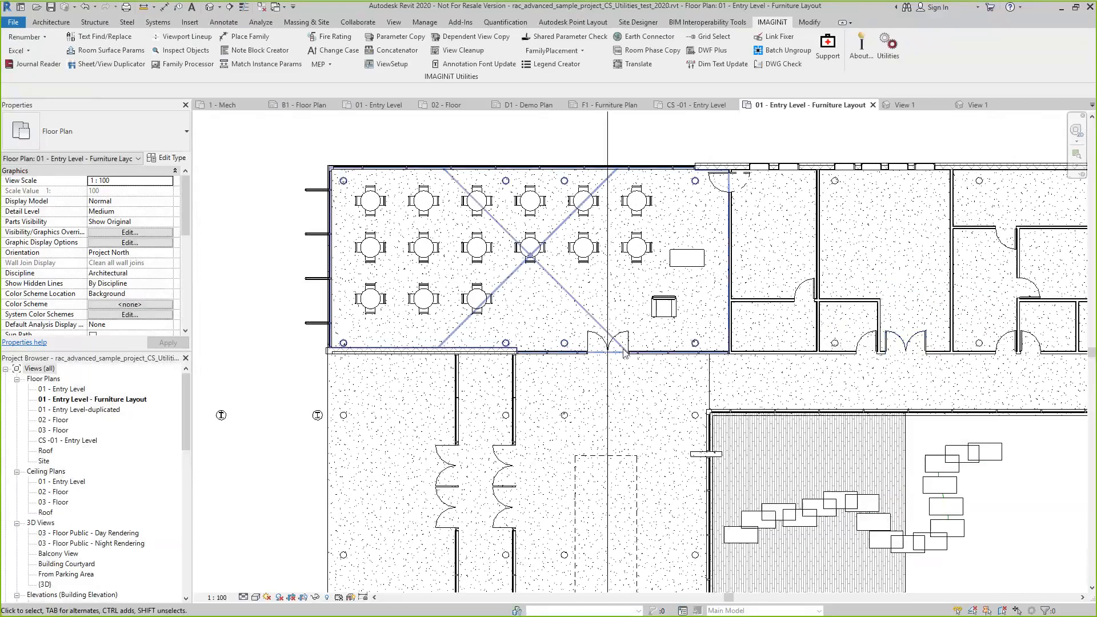
scroll(519, 322, "down", 5)
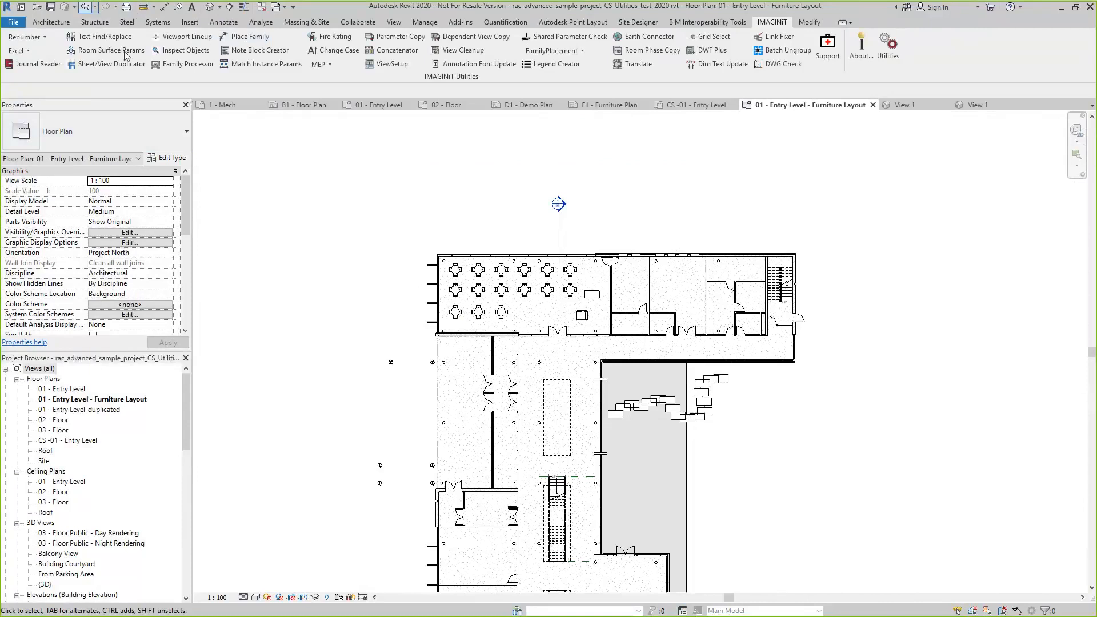
scroll(520, 322, "up", 5)
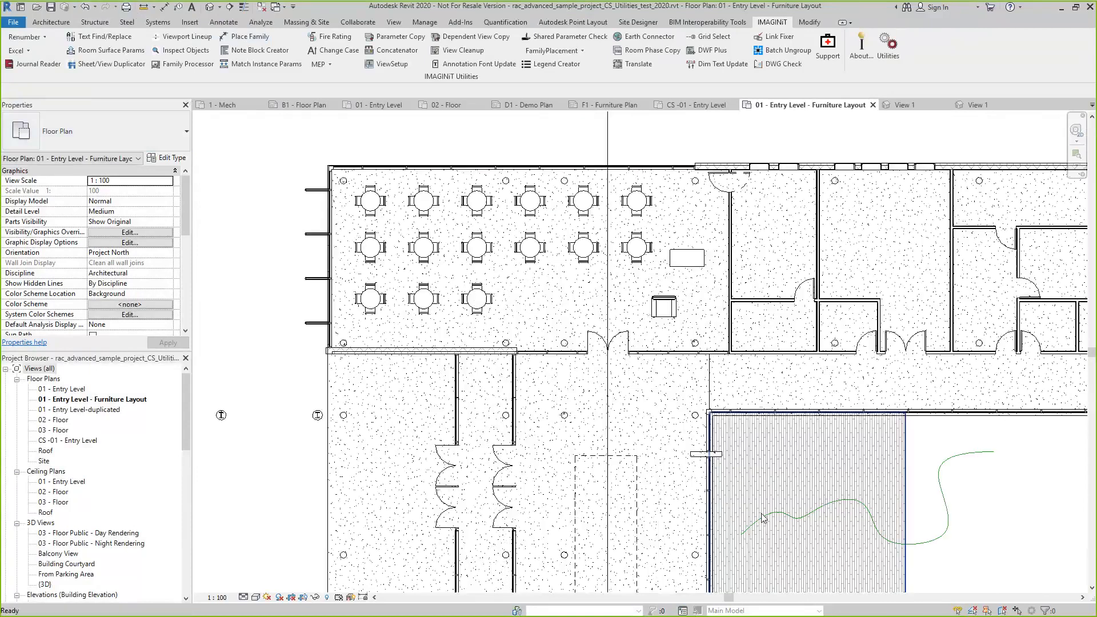
Rotate the 60" x 30" desk above the armchair clockwise about its centre to a steep oblique angle
left_click(600, 227)
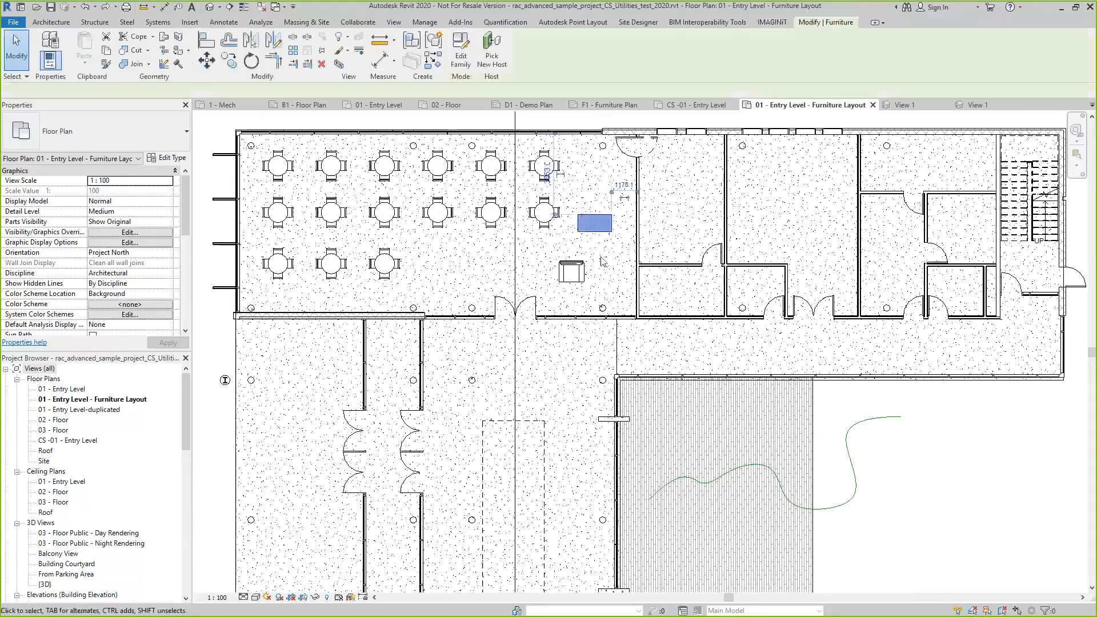
key("r")
key("o")
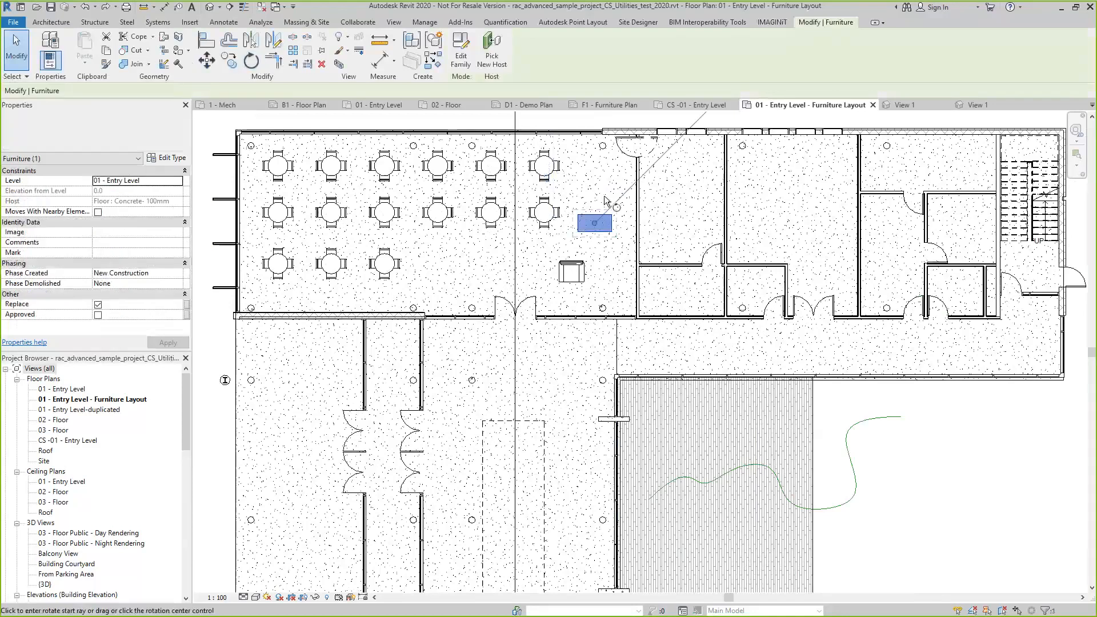
left_click(605, 199)
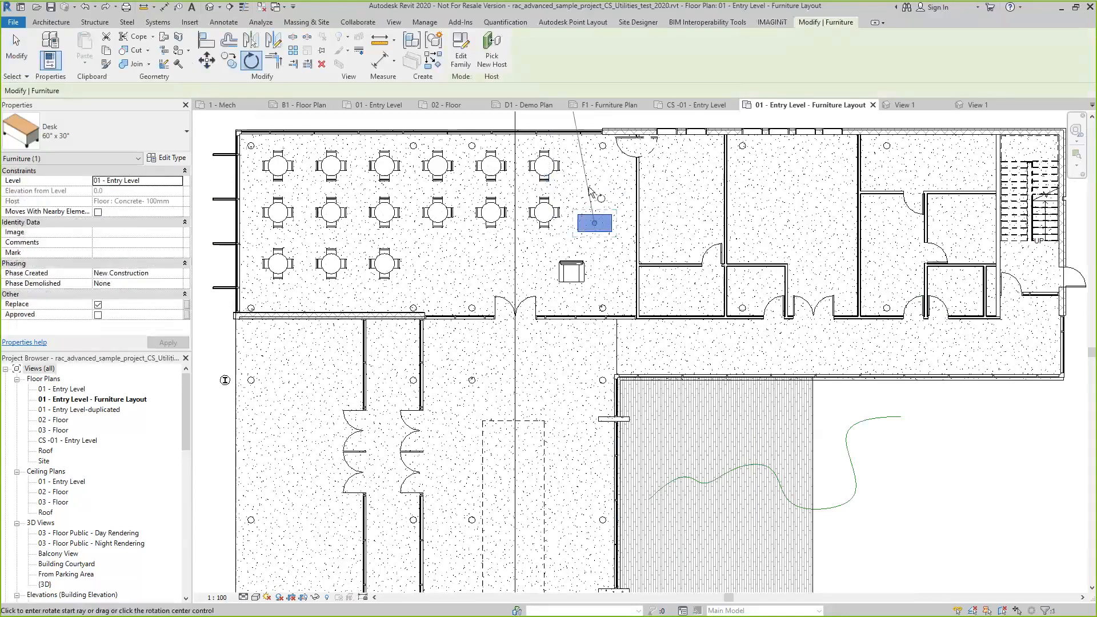
left_click(621, 205)
key("Escape")
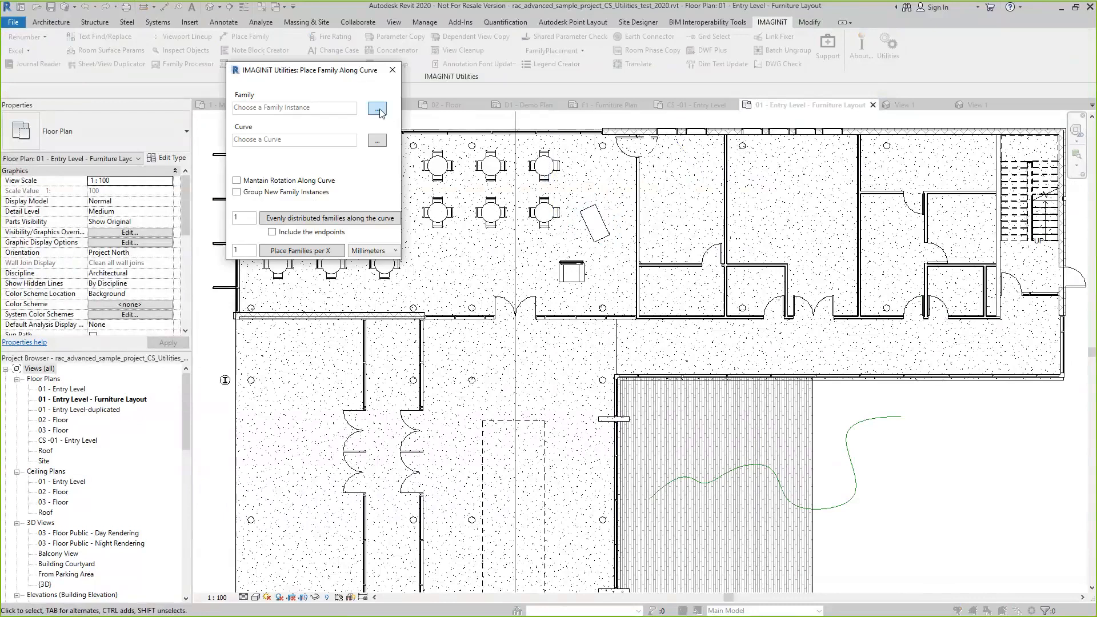
Set up Place Family Along Curve with the rotated desk, the wavy model line as curve and Mantain Rotation Along Curve enabled
left_click(379, 109)
left_click(602, 234)
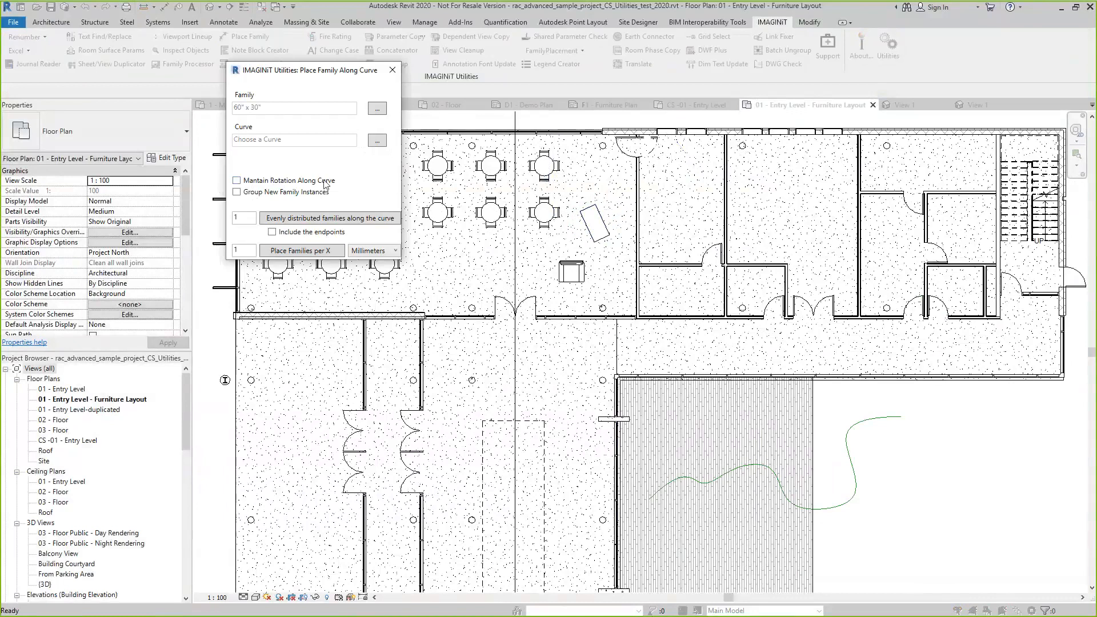
left_click(237, 180)
left_click(377, 140)
left_click(736, 476)
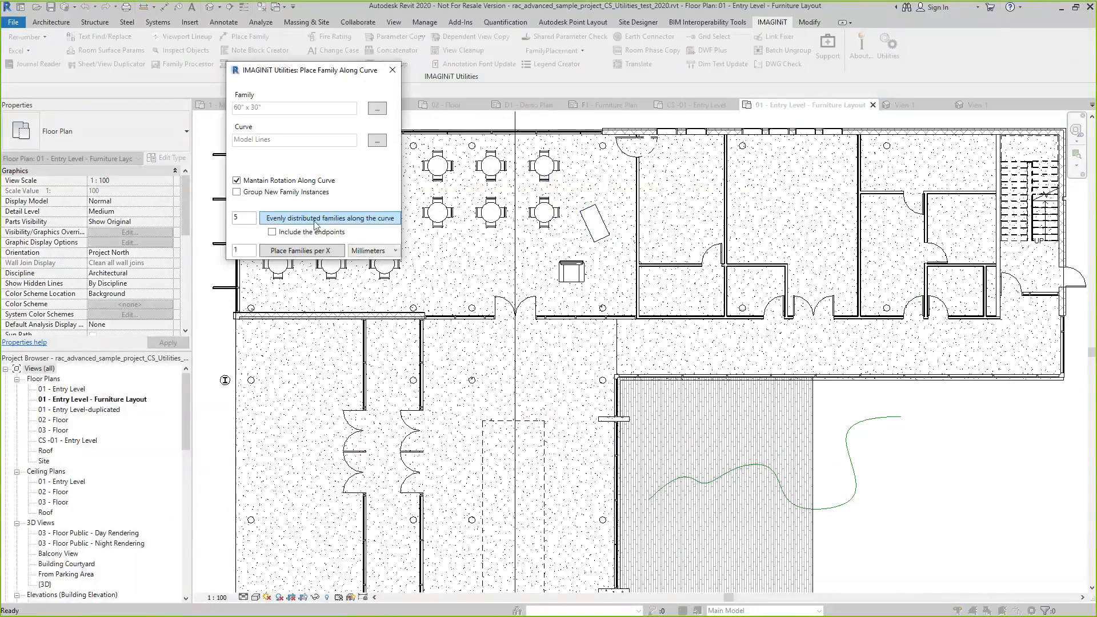
Distribute 5 rotated desks evenly along the wavy model line, maintaining their rotation along the curve
left_click(316, 222)
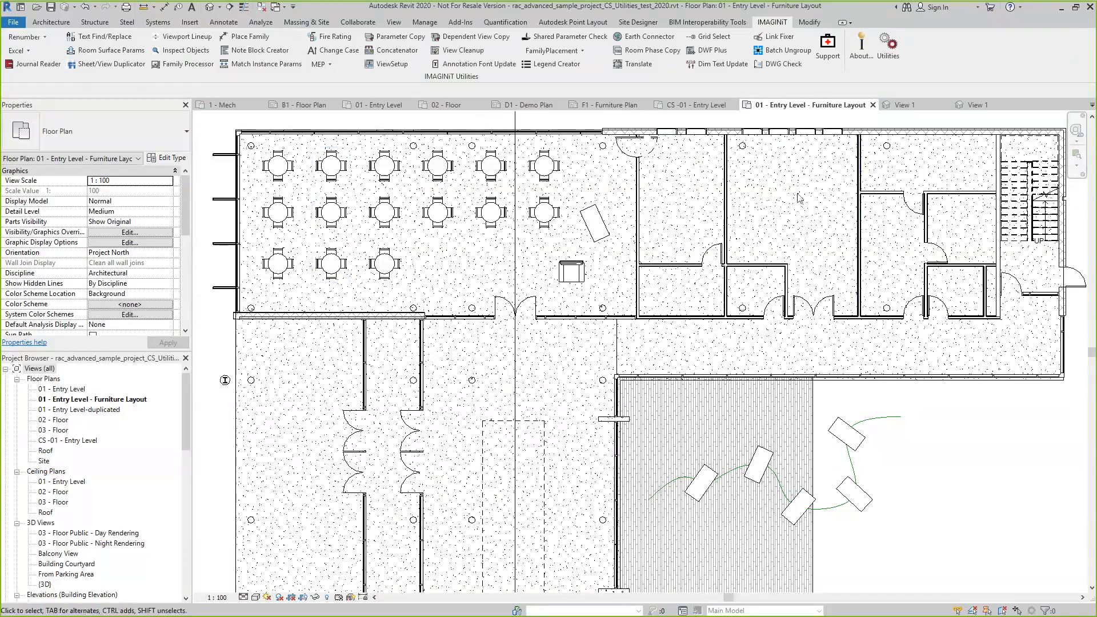
scroll(799, 199, "up", 3)
scroll(714, 239, "down", 5)
scroll(730, 228, "up", 3)
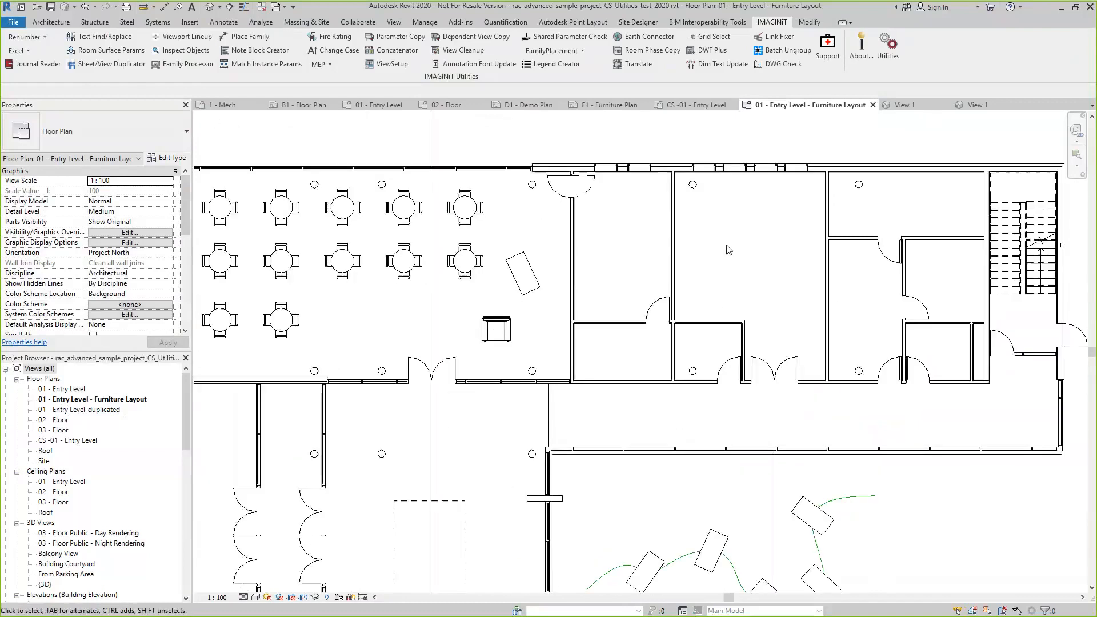
scroll(729, 250, "up", 2)
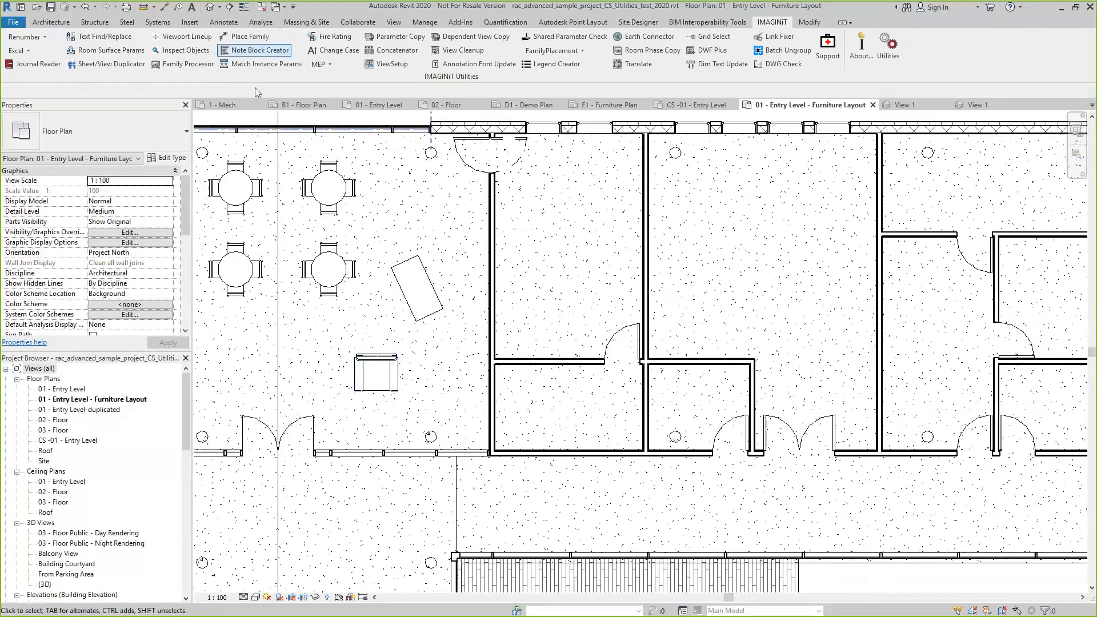
Place the armchair every 2500 millimeters along the interior 138mm partition wall with Place Family Along Curve
left_click(244, 37)
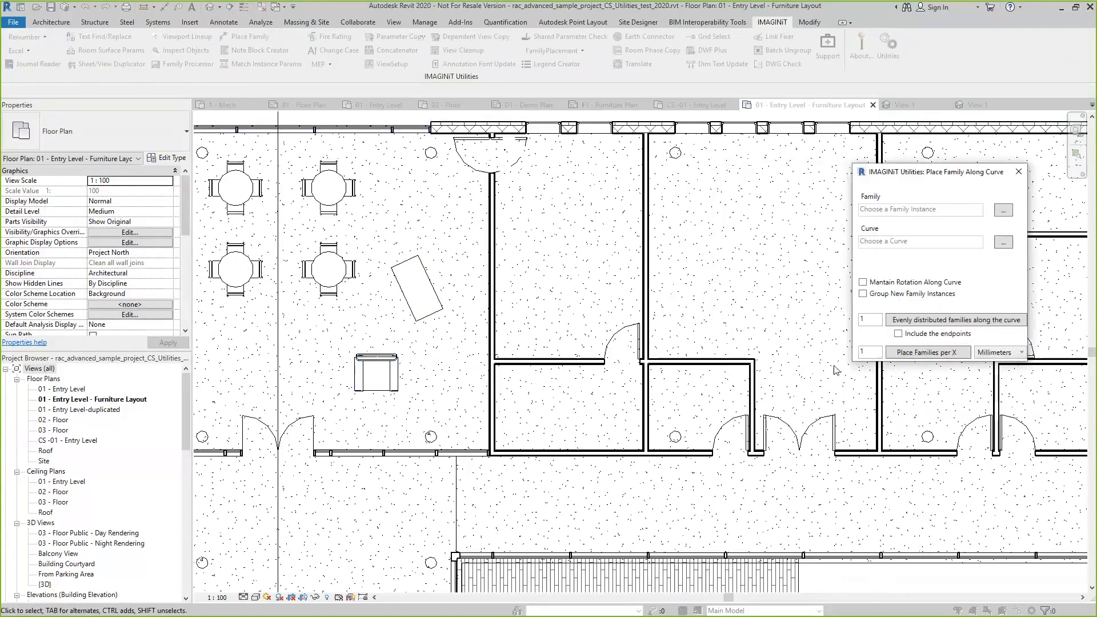
left_click(1004, 211)
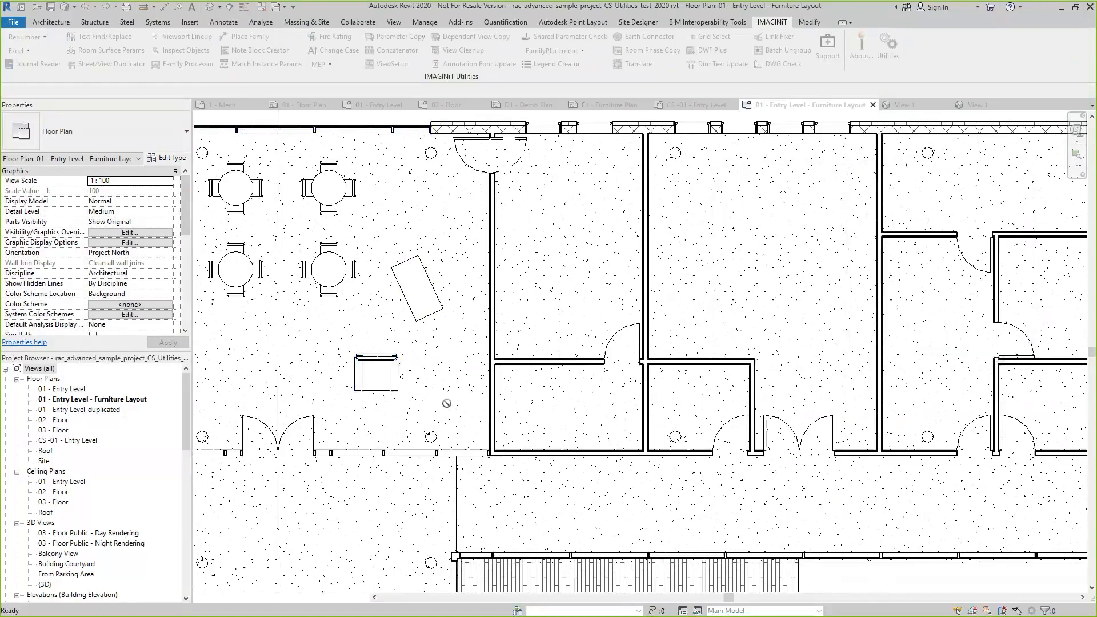
left_click(393, 380)
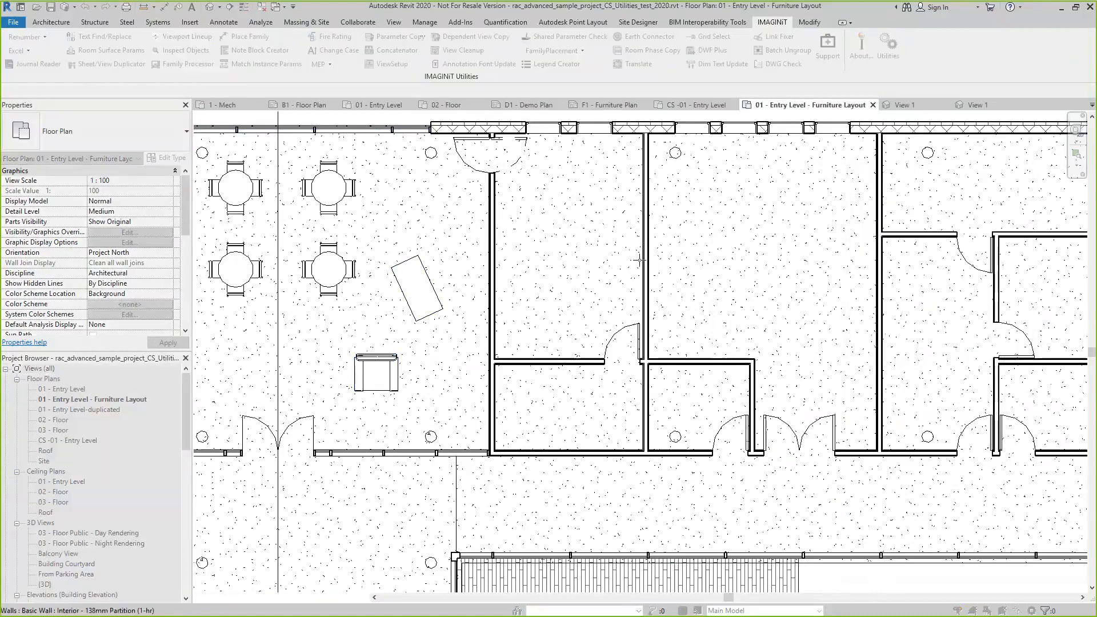
left_click(696, 316)
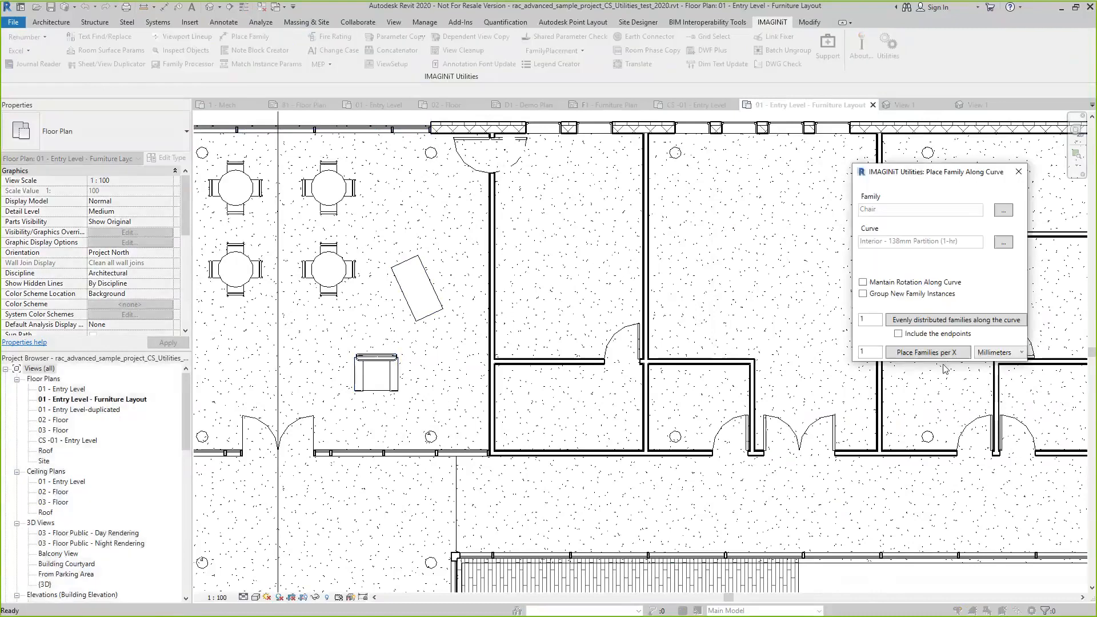
double_click(875, 353)
type("2500")
left_click(940, 354)
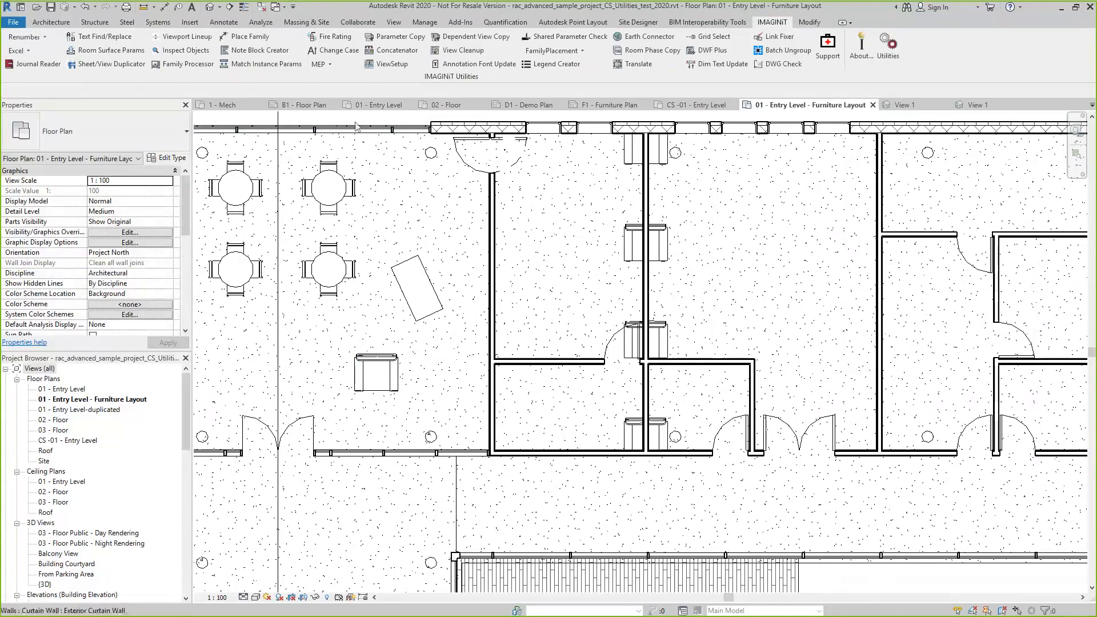
Check the notes listed for 01 - Entry Level in the Note Block Creator, and close it
left_click(278, 55)
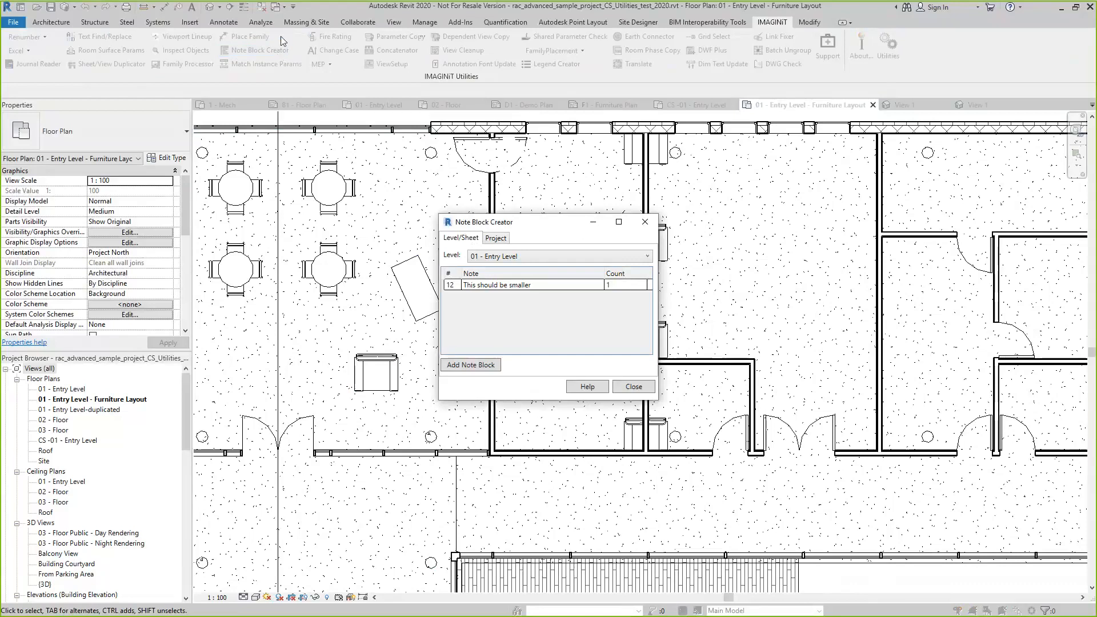
left_click(634, 386)
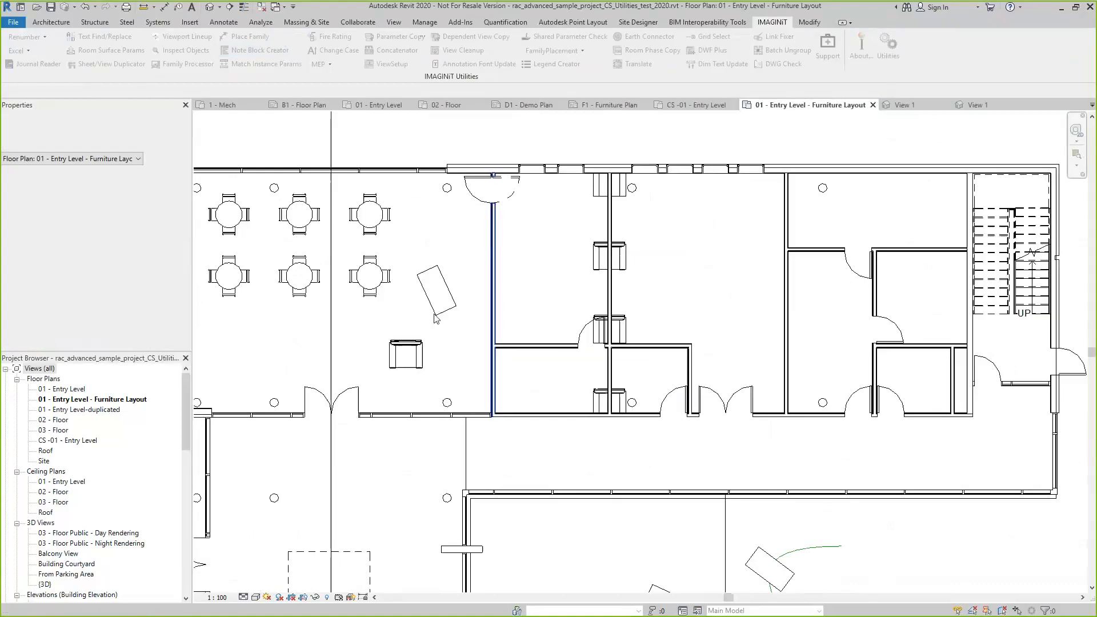
scroll(435, 318, "down", 5)
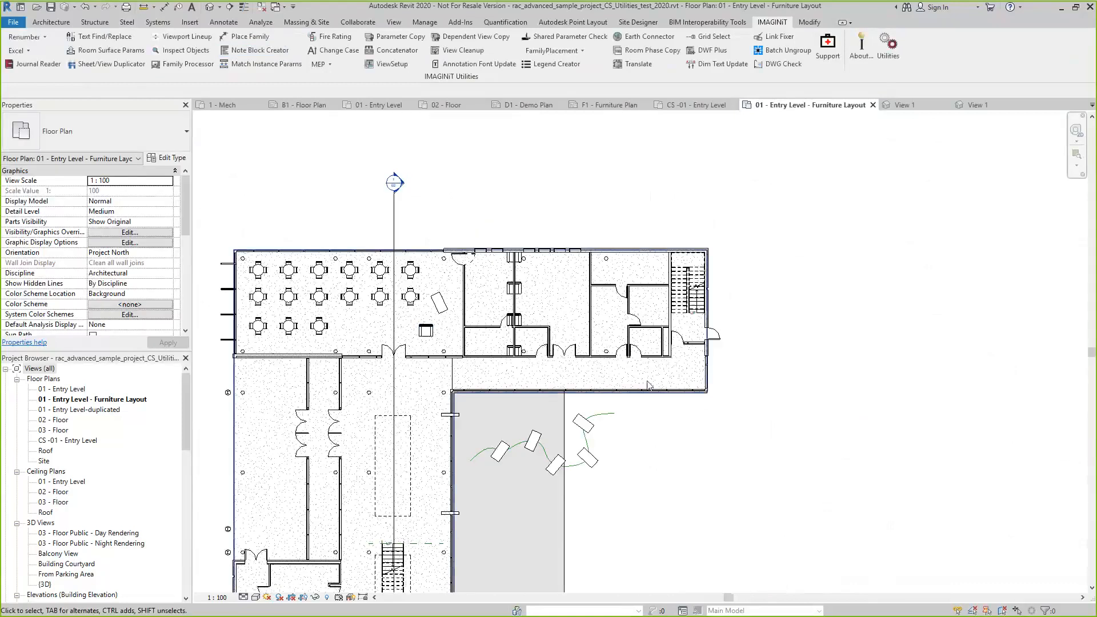
Place a NoteBlockCreatorAnnotation symbol with 1 leader at the exterior door beside the staircase
left_click(222, 21)
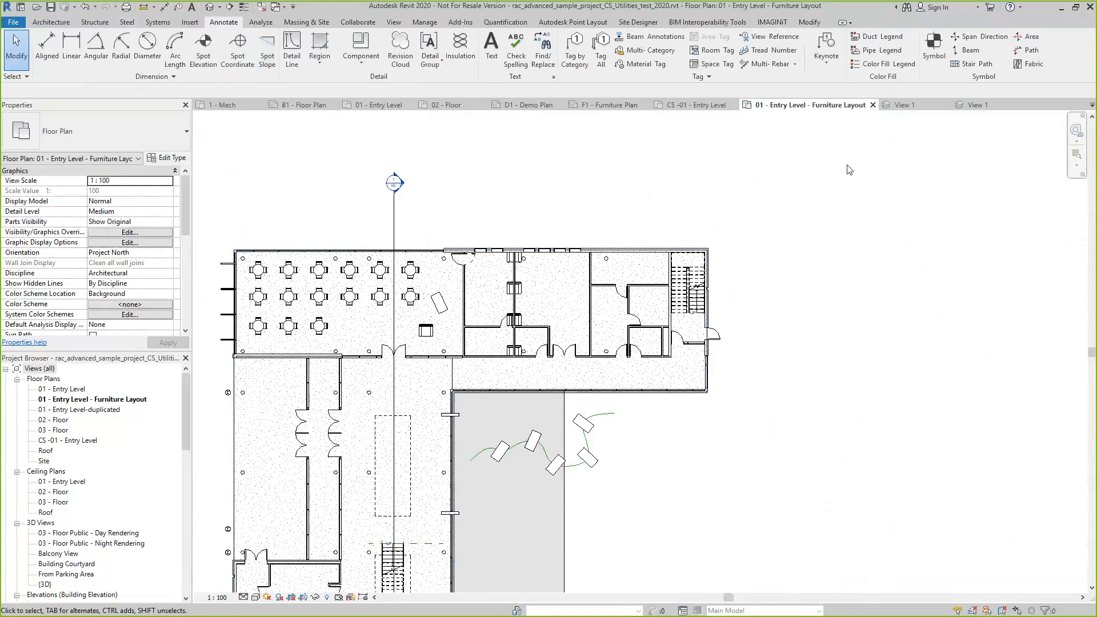
left_click(171, 139)
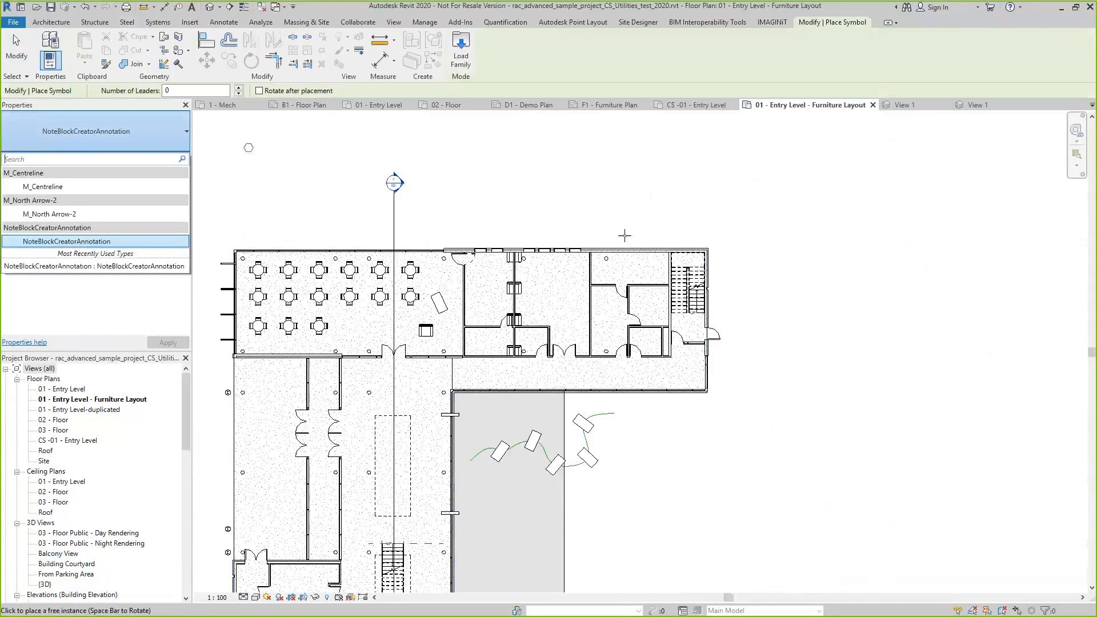
left_click(170, 239)
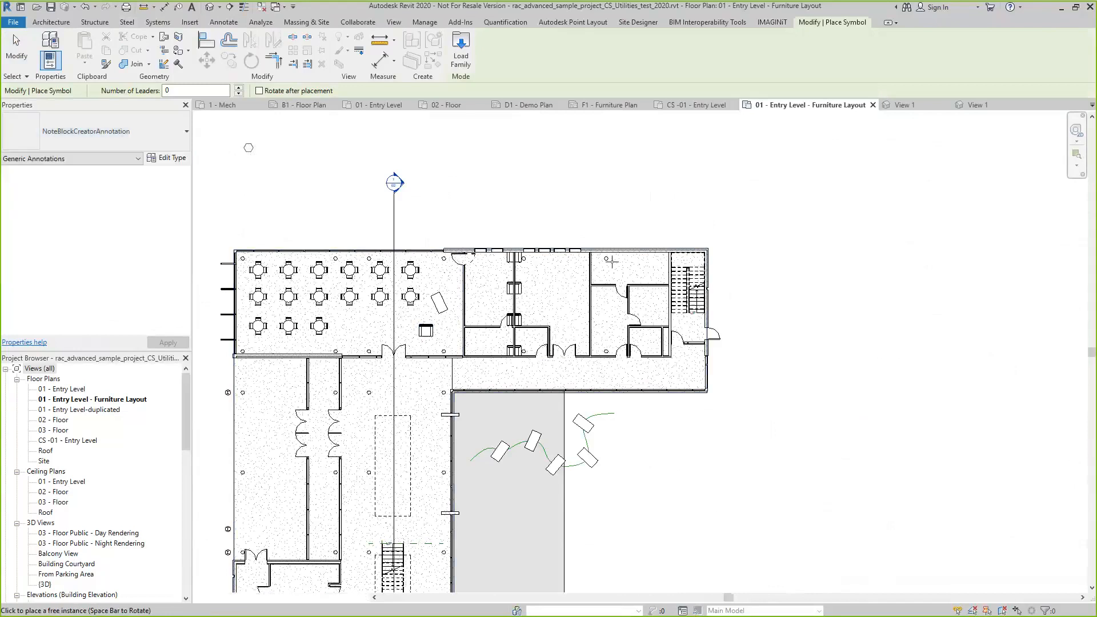
scroll(616, 276, "up", 1)
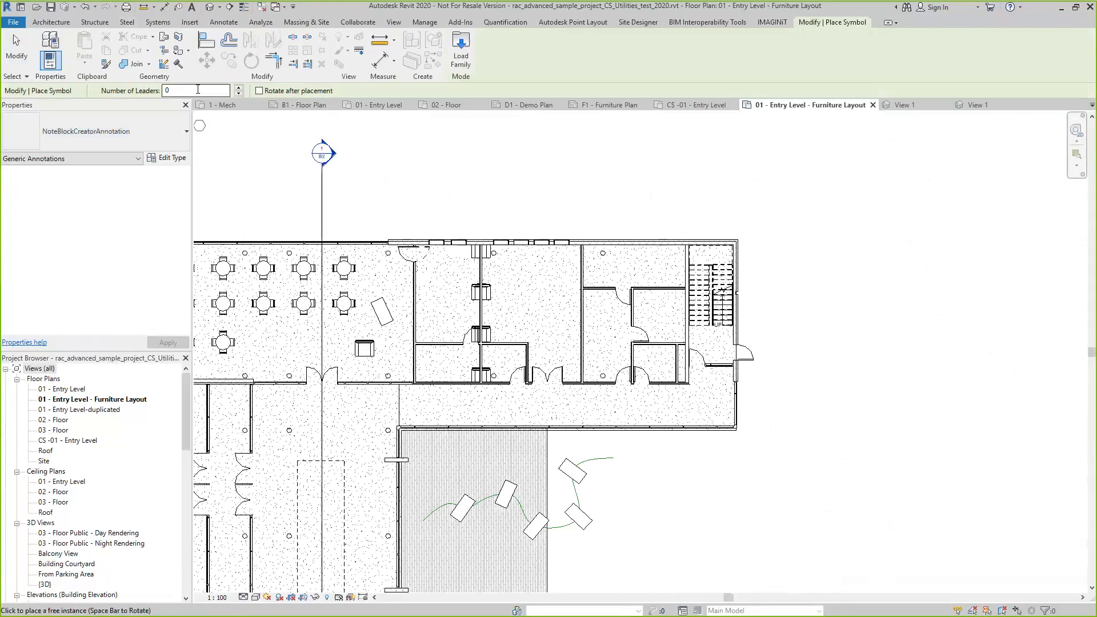
left_click_drag(186, 90, 148, 89)
type("1")
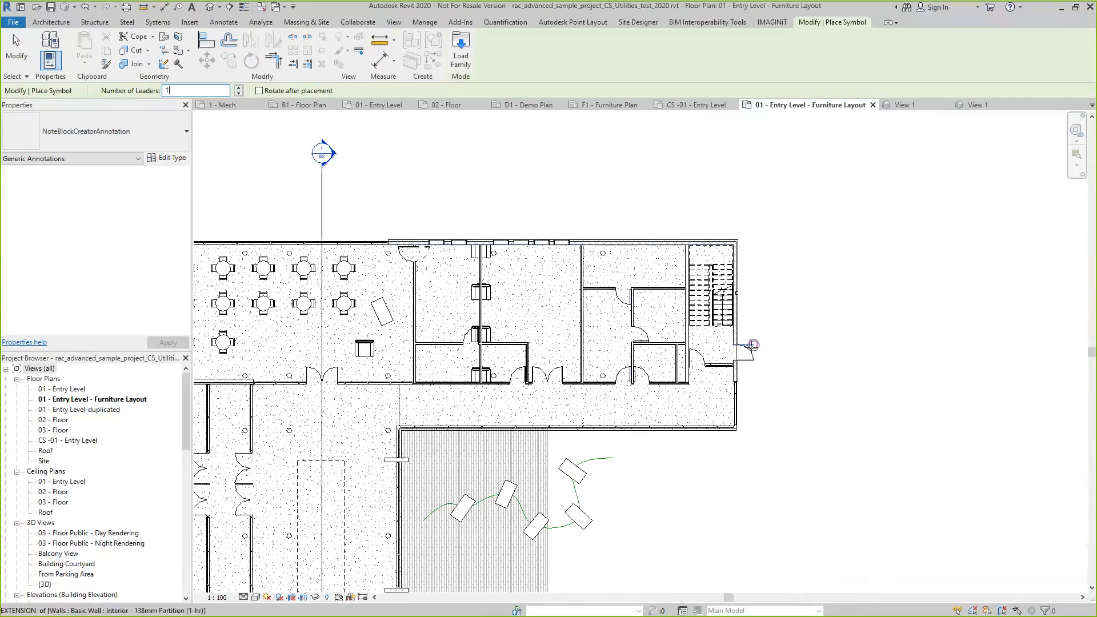
left_click(753, 345)
key("Escape")
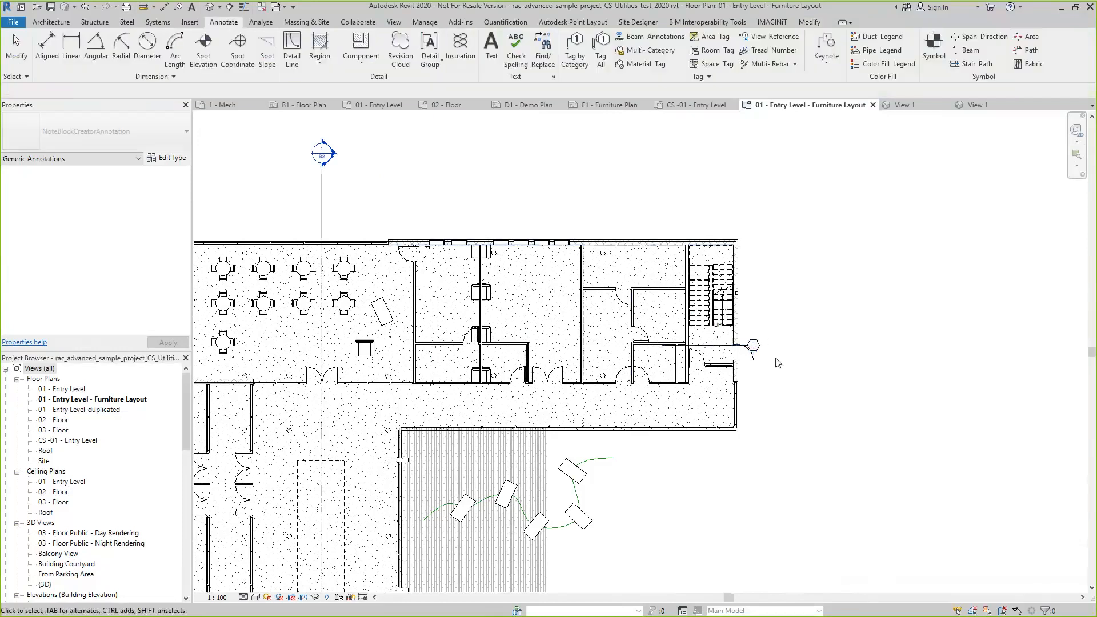
Move the annotation symbol outside the building, up and away from the exterior door, and point its leader at that door
scroll(775, 359, "up", 4)
left_click(723, 341)
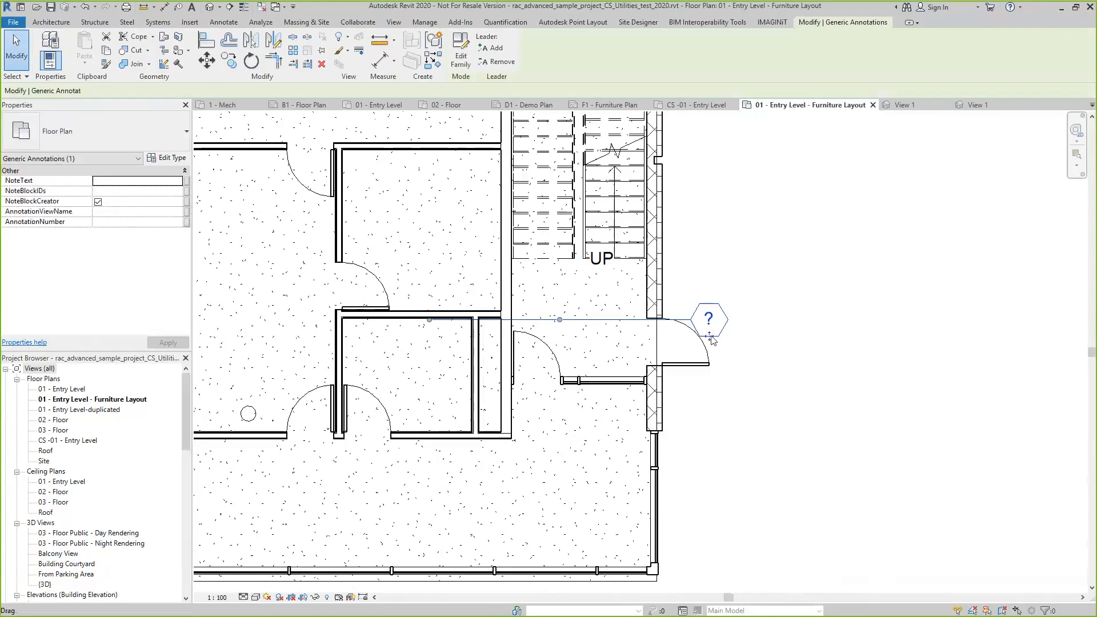
left_click_drag(709, 336, 829, 247)
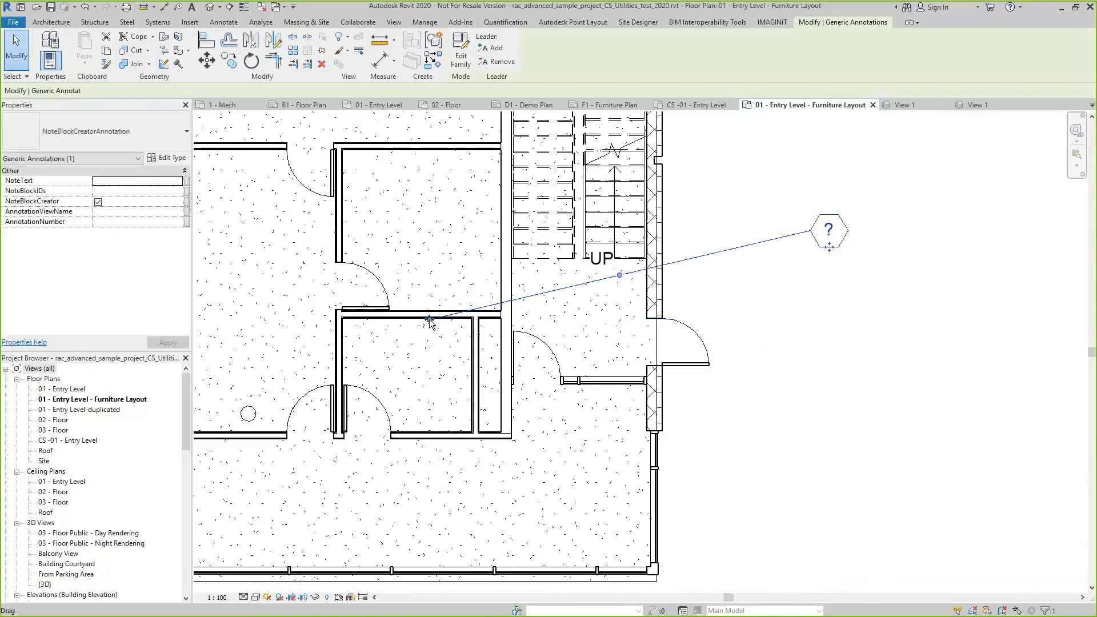
left_click_drag(429, 319, 681, 341)
left_click(788, 416)
scroll(725, 449, "down", 3)
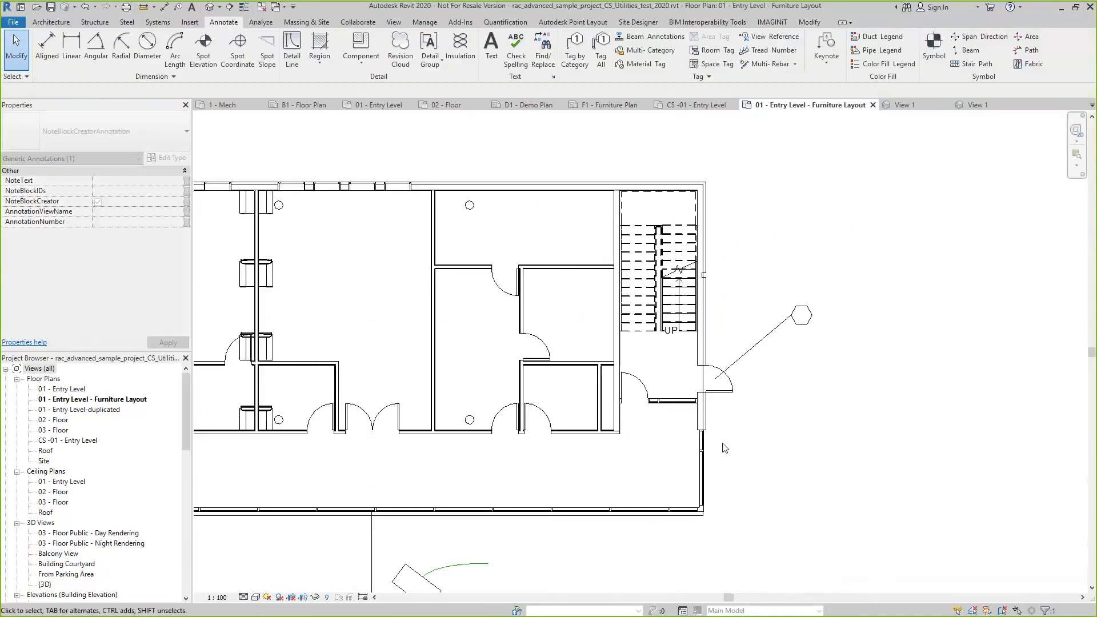
scroll(725, 449, "down", 2)
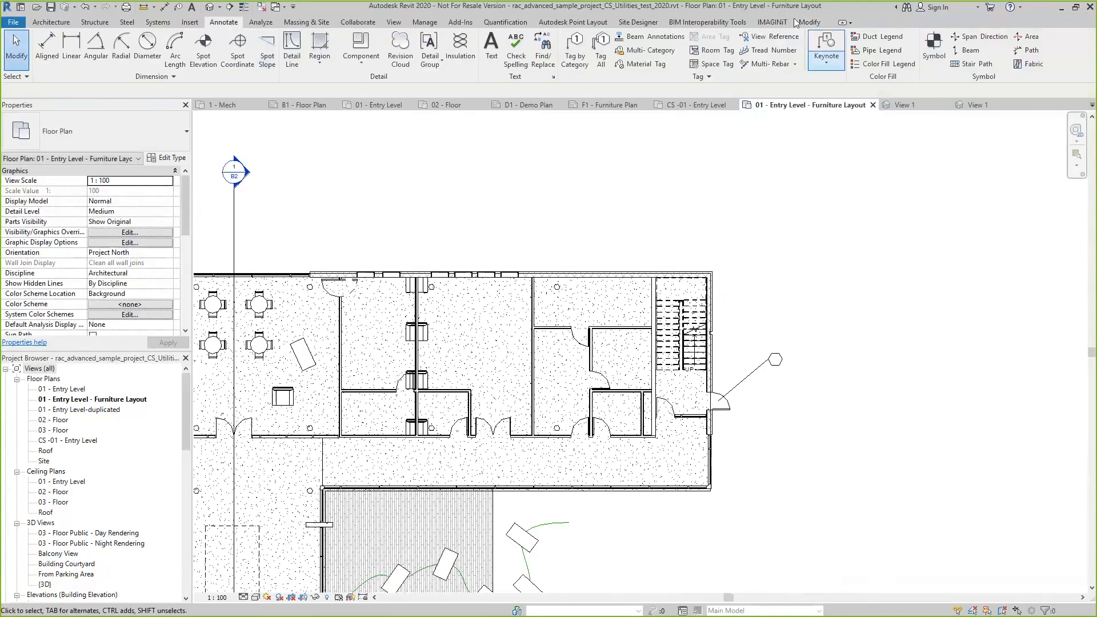
Start the Note Block Creator and set its level to 01 - Entry Level - Furniture Layout
left_click(777, 22)
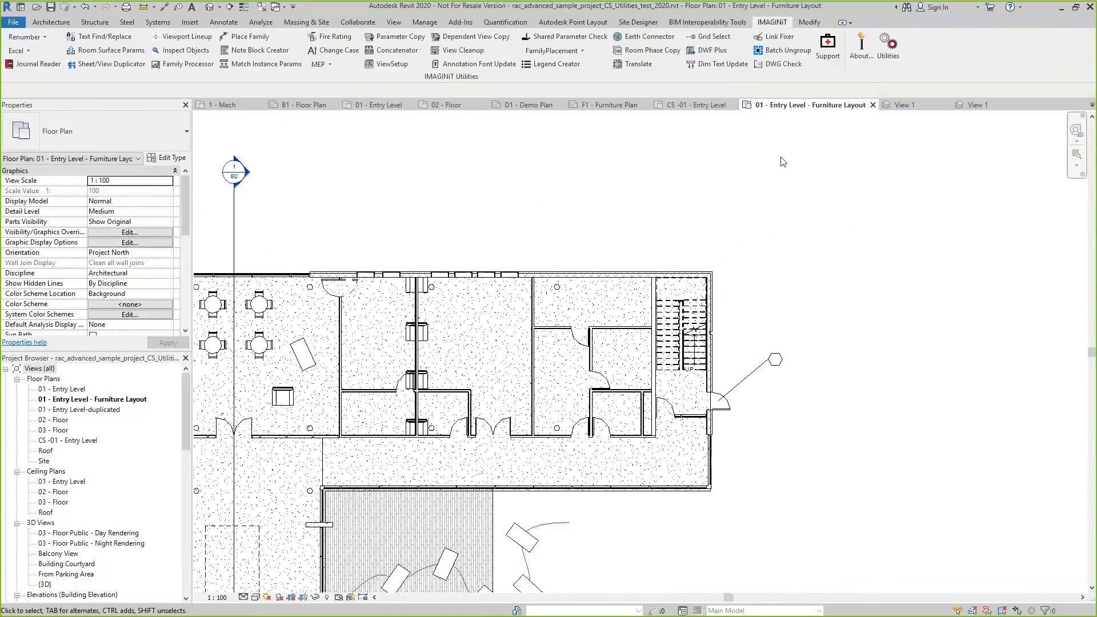
left_click(262, 50)
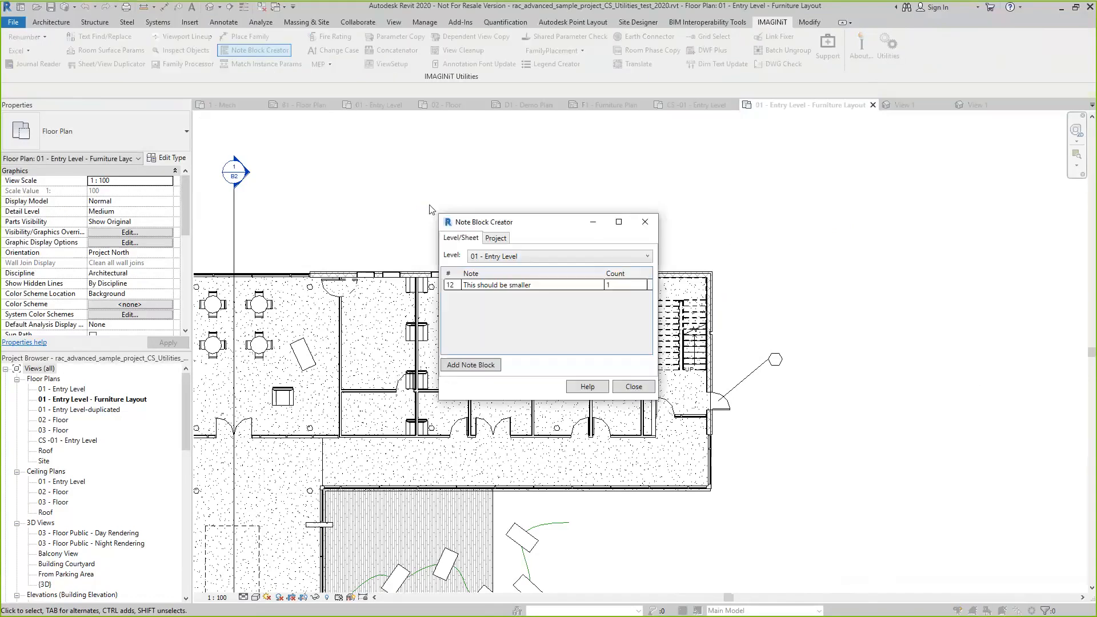
left_click(644, 258)
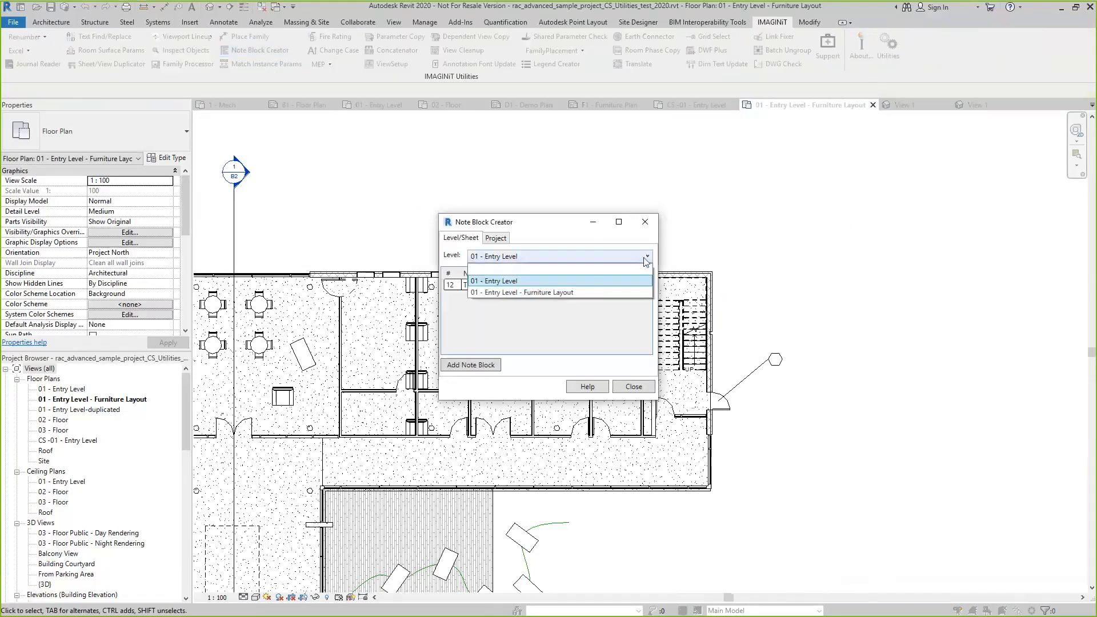
left_click(537, 292)
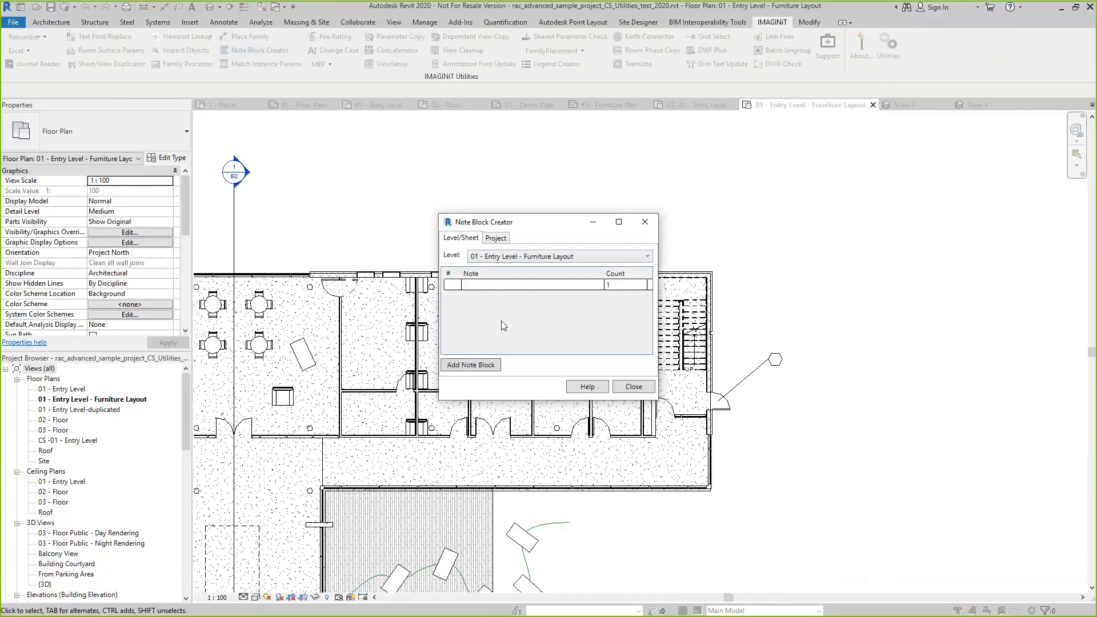
Number the blank note 33 and enter its text as "Door to be removed"
left_click(452, 287)
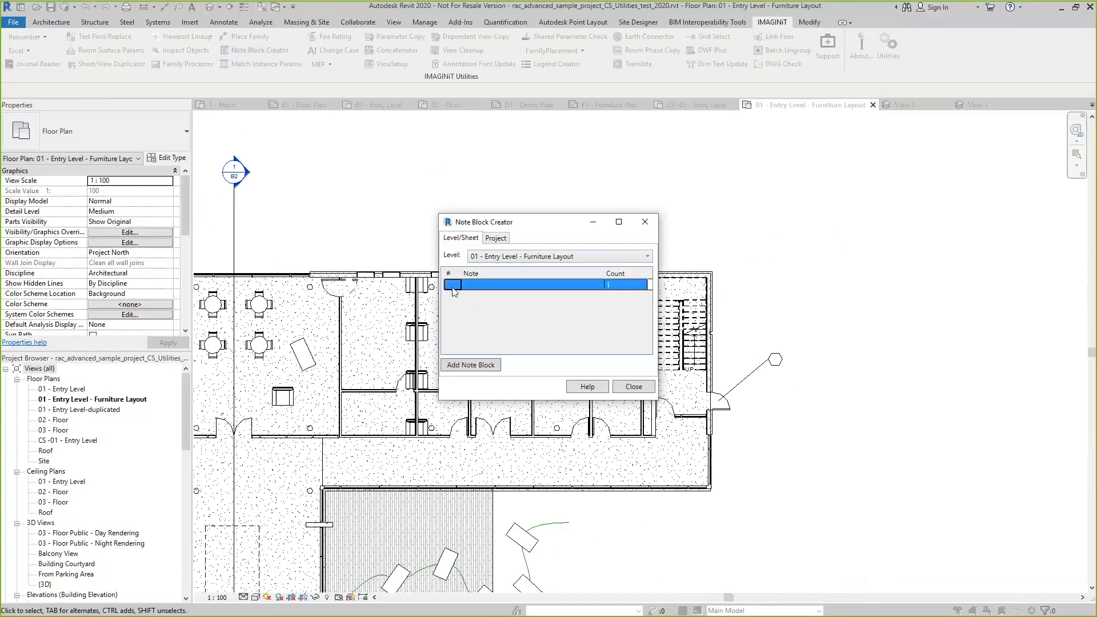
type("12")
key("BackSpace")
key("BackSpace")
type("33")
left_click(488, 284)
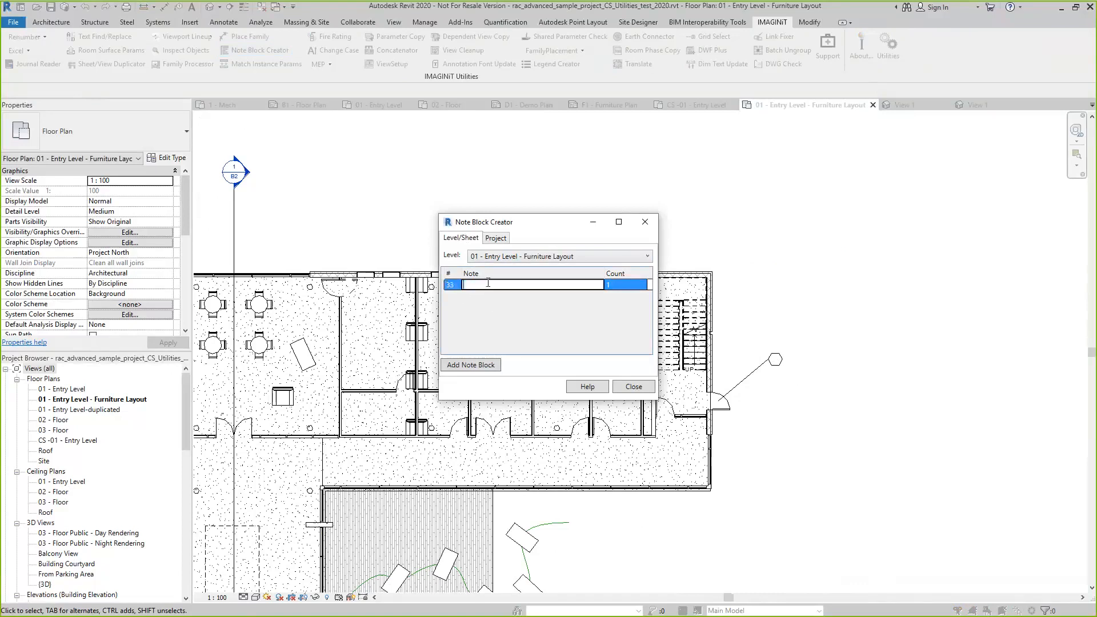
type("Dooor")
key("BackSpace")
key("BackSpace")
key("BackSpace")
type("or to be remoive")
key("BackSpace")
key("BackSpace")
key("BackSpace")
type("ved")
Add the note block to the Floor Plan sheet in 5mm Arial, close the Note Block Creator and check the door's annotation symbol
left_click(479, 370)
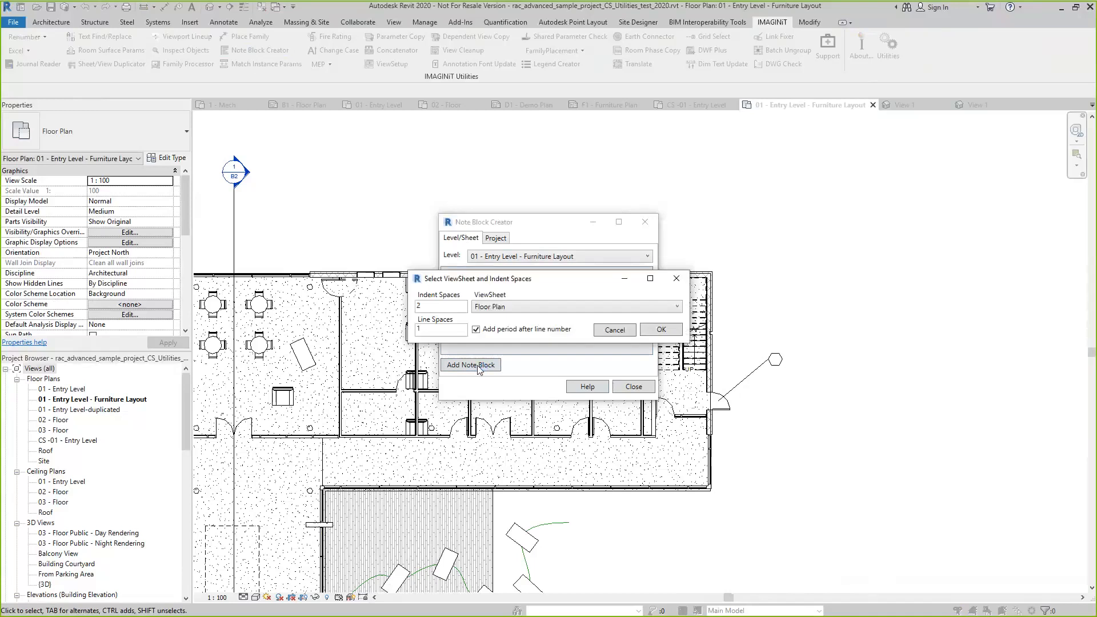
left_click(678, 307)
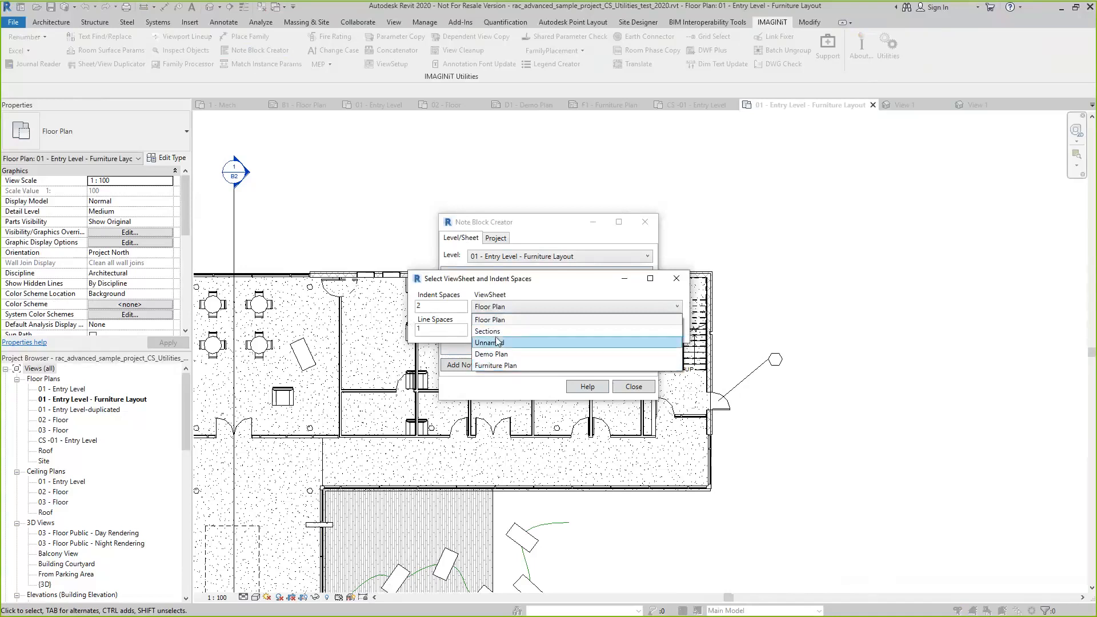
left_click(500, 320)
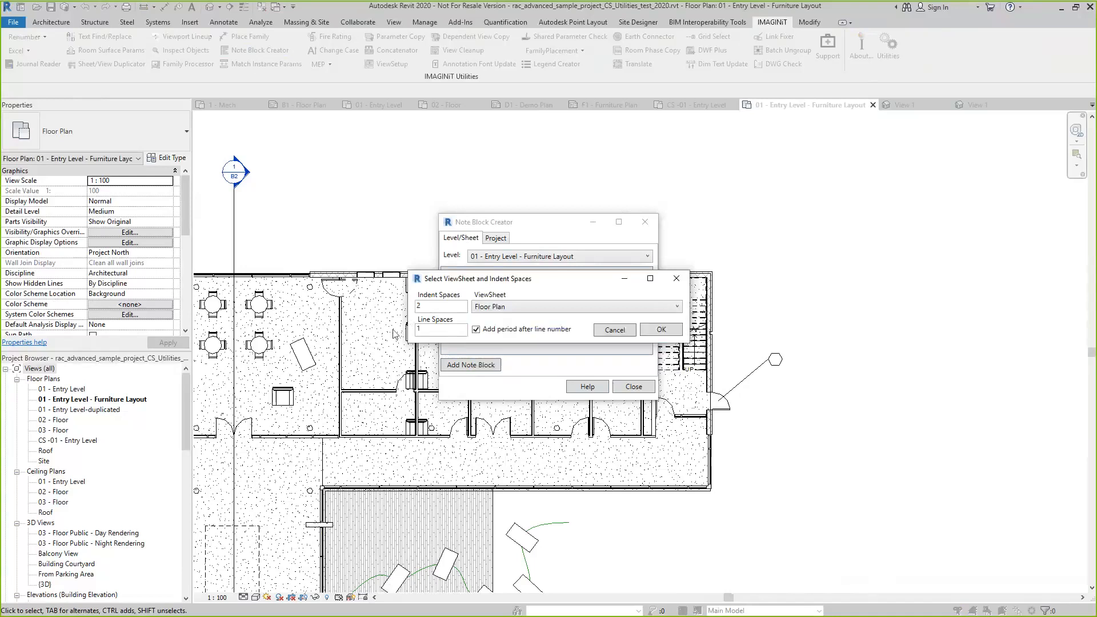
left_click(654, 329)
left_click(650, 308)
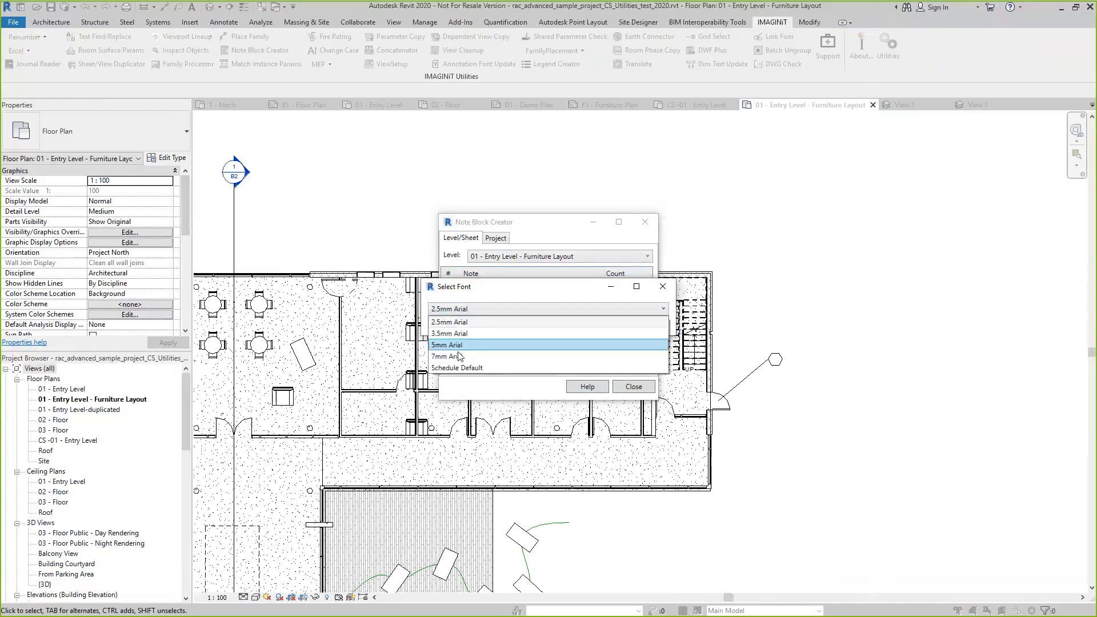
left_click(462, 350)
left_click(648, 327)
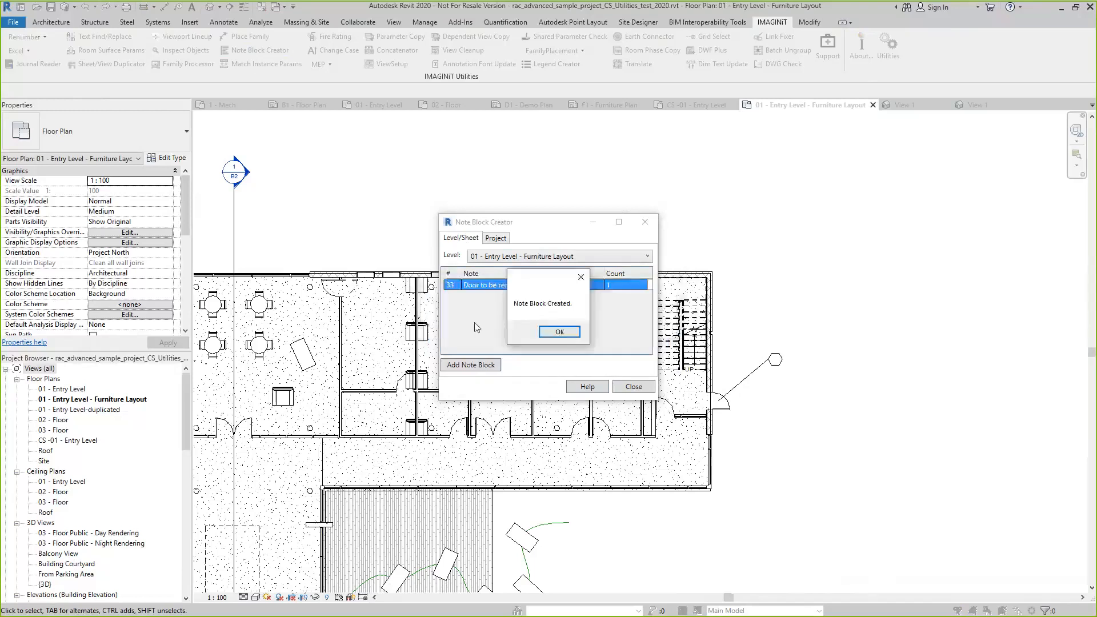
left_click(560, 332)
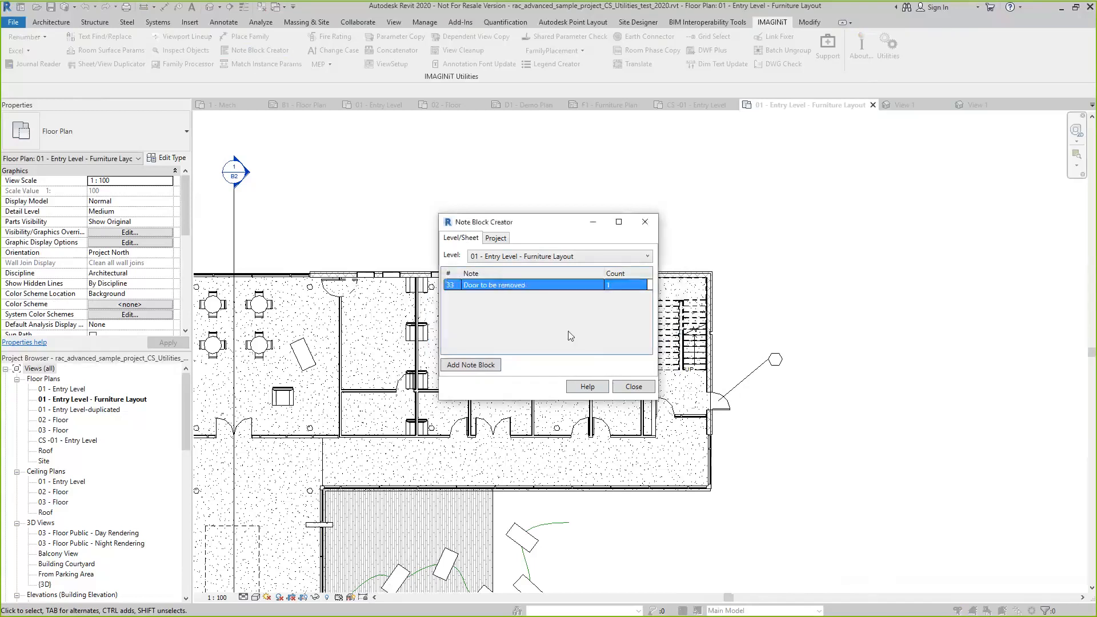
left_click(634, 387)
scroll(645, 360, "down", 3)
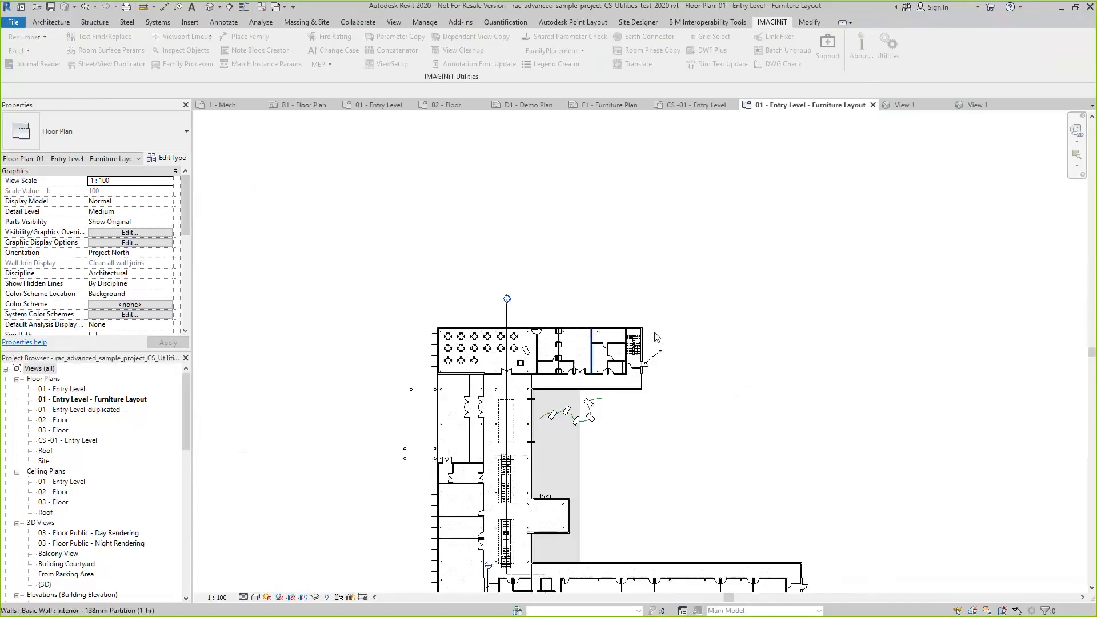
scroll(663, 400, "up", 8)
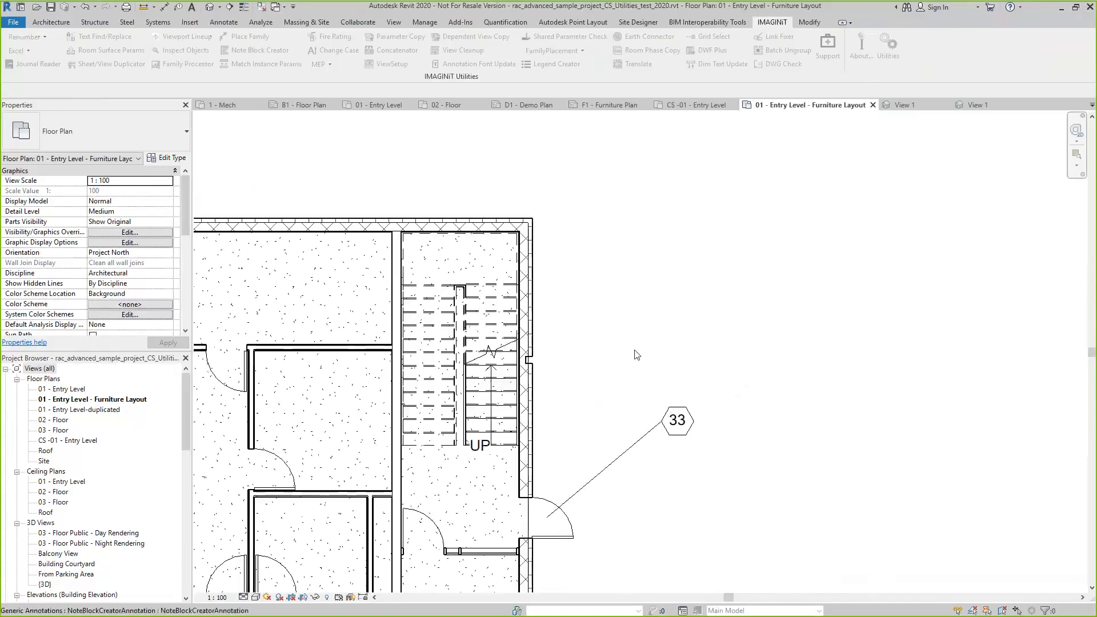
Open the B1 - Floor Plan sheet and read the furniture layout note block placed on it
scroll(636, 355, "down", 10)
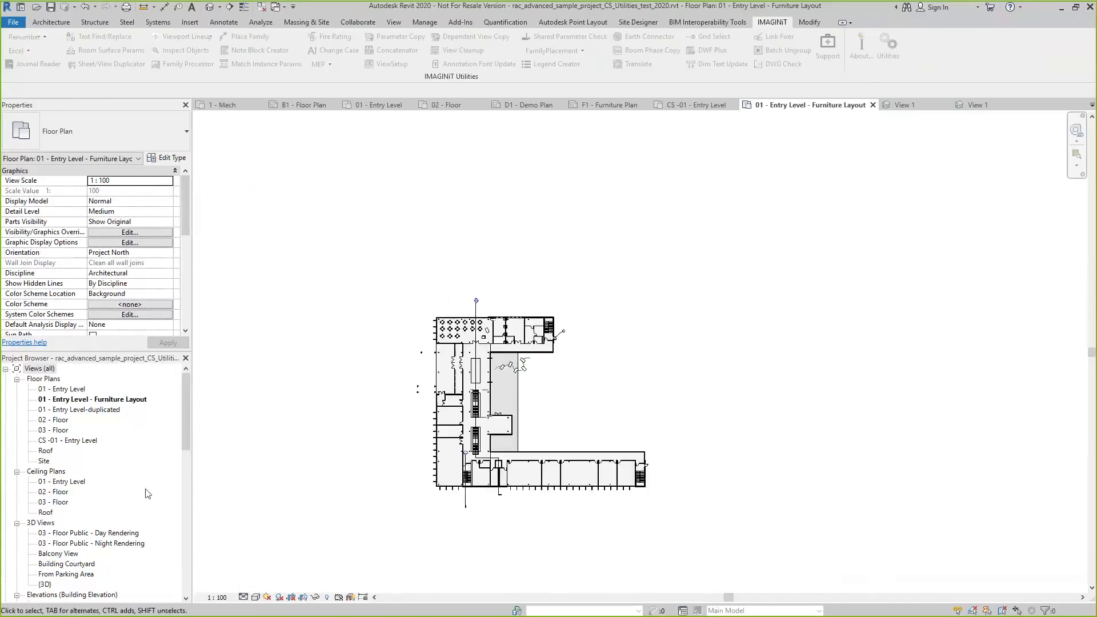
scroll(142, 489, "down", 9)
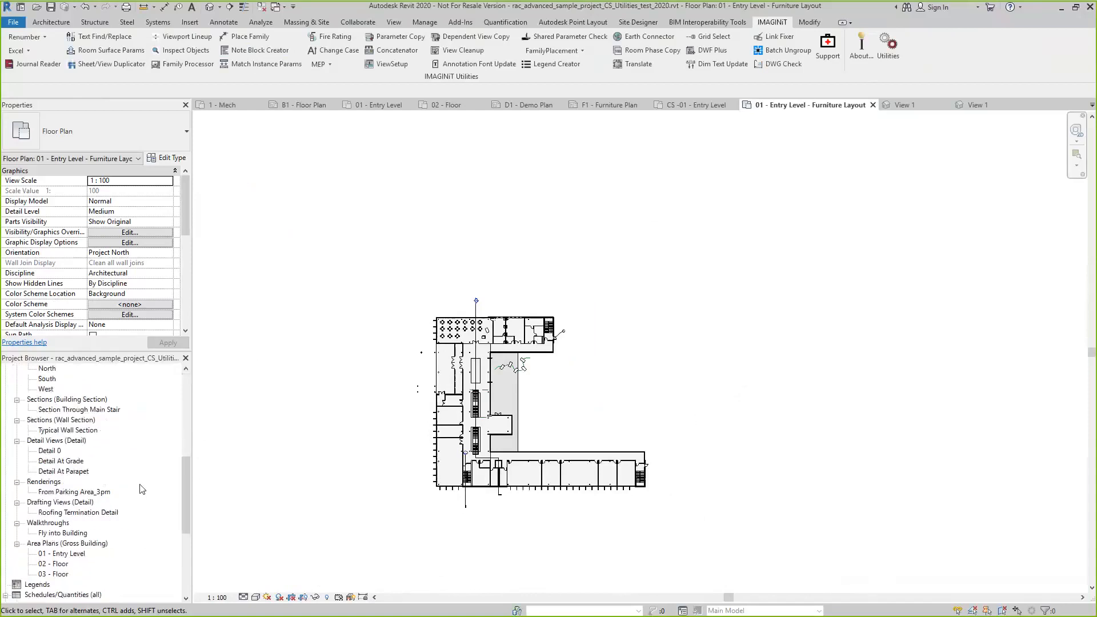
scroll(141, 489, "down", 6)
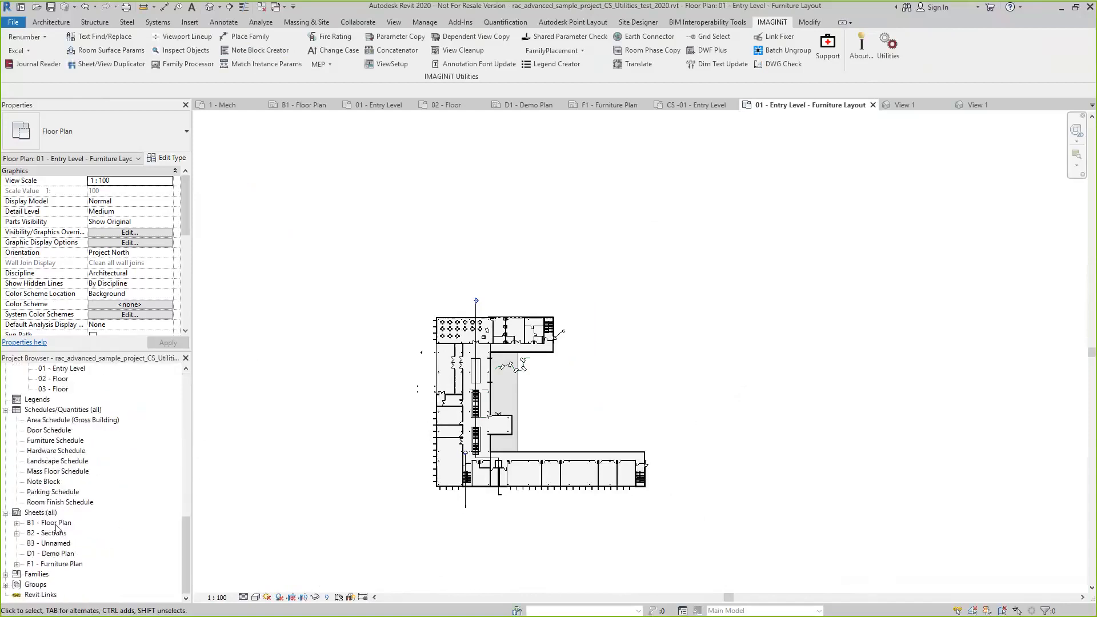
double_click(55, 524)
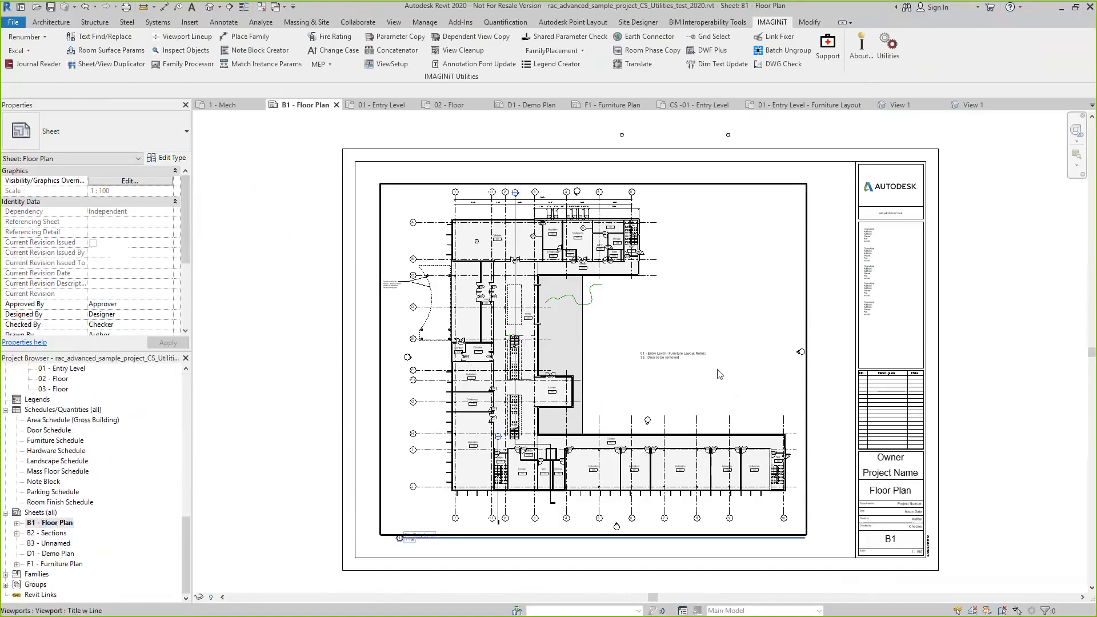
scroll(691, 360, "up", 5)
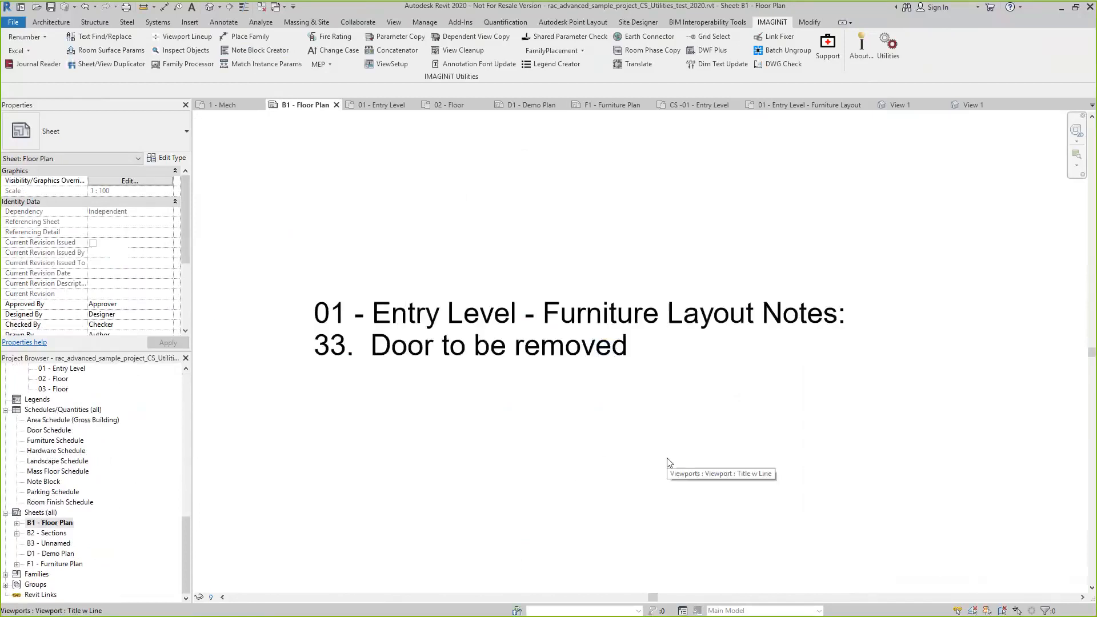
Examine the exterior door of Stair 130 on the sheet and its location relative to the note block
scroll(647, 458, "down", 5)
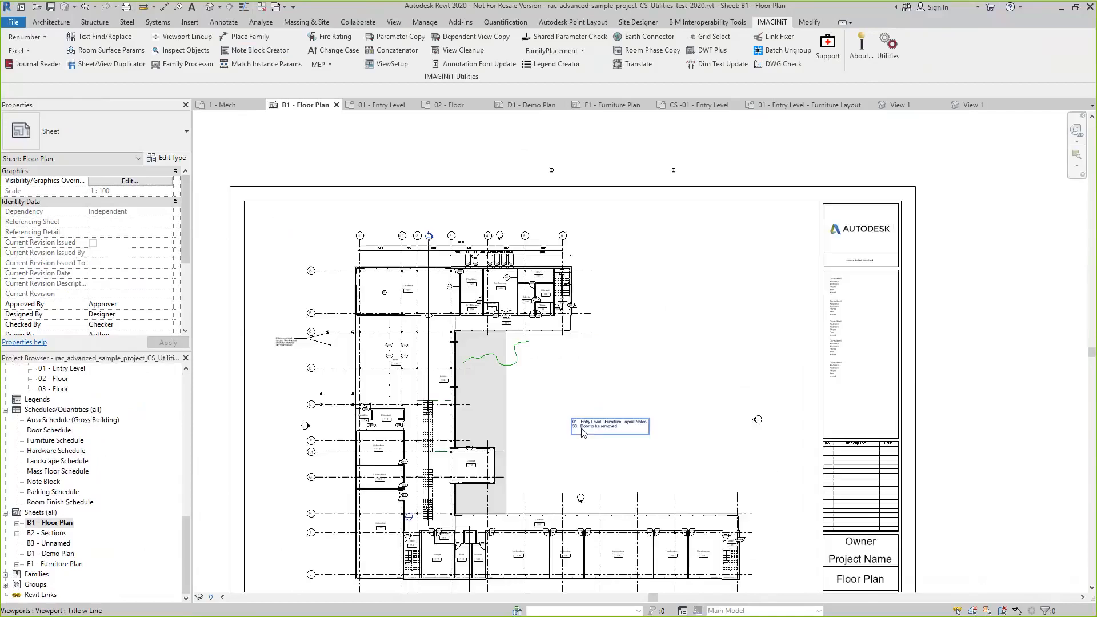
scroll(571, 306, "up", 5)
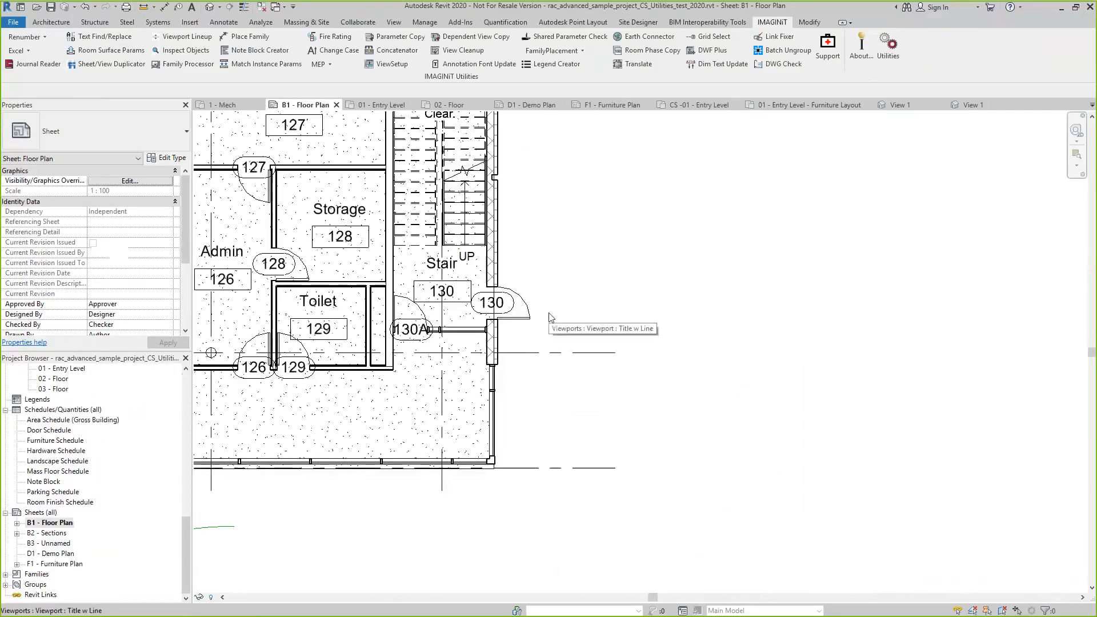
scroll(565, 316, "down", 4)
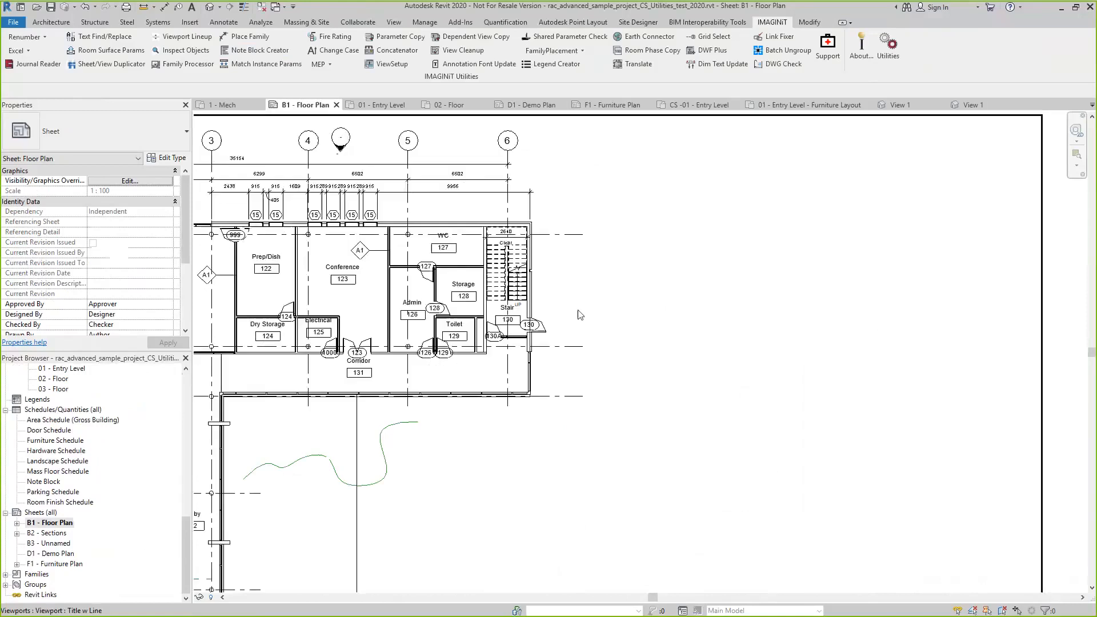
scroll(580, 314, "down", 3)
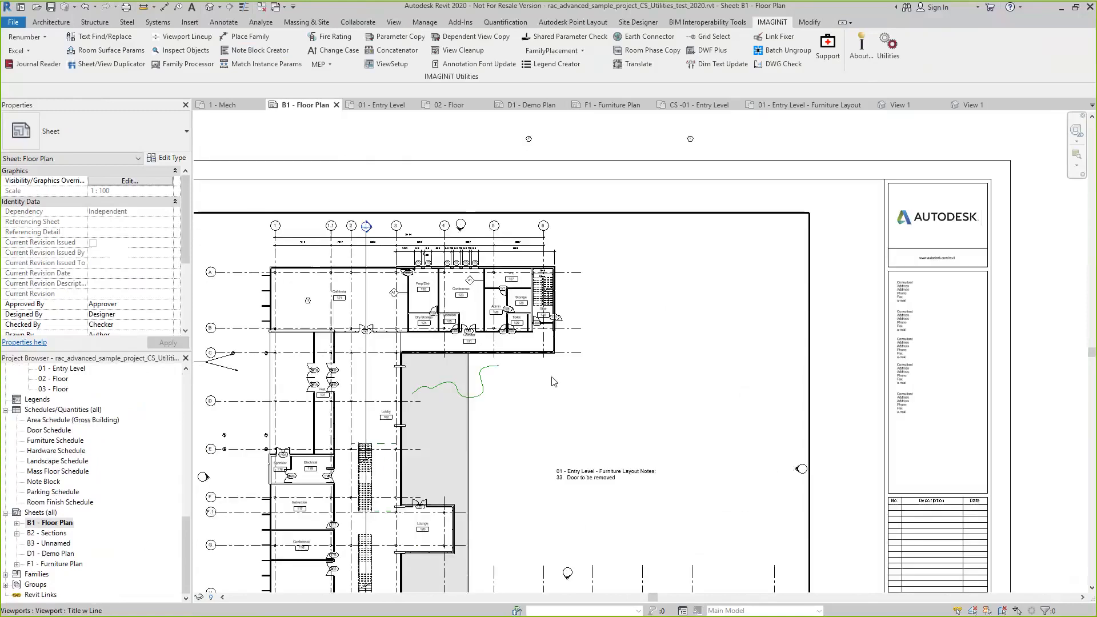
left_click(539, 348)
scroll(582, 399, "down", 2)
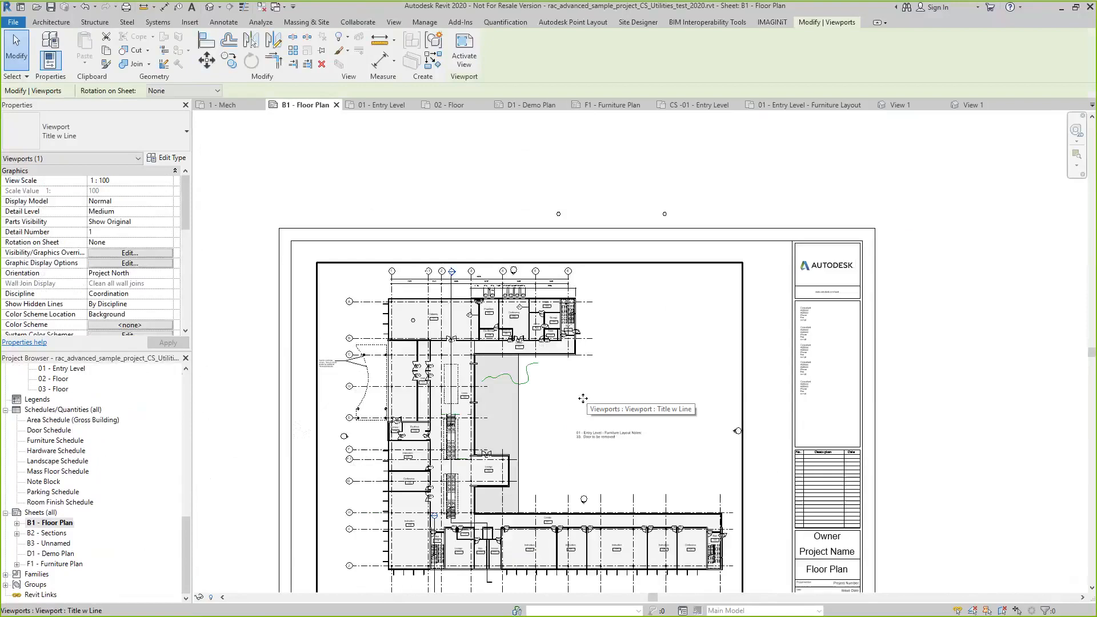
key("Escape")
Move the note block on the sheet up into the empty area beside the building's upper wing, next to Stair 130
scroll(642, 505, "up", 2)
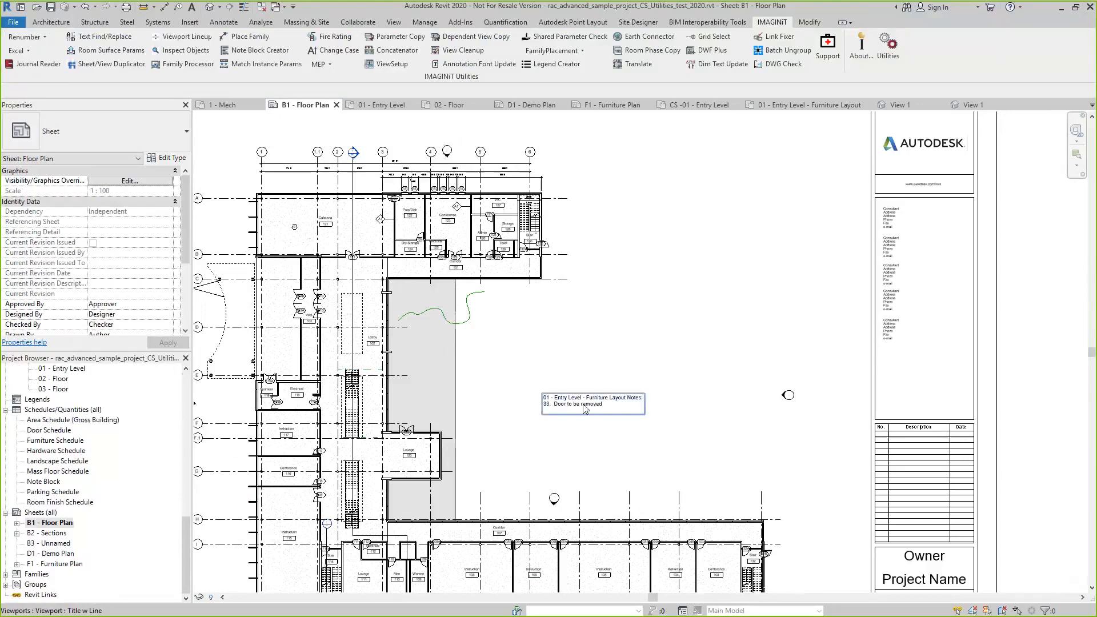
left_click(546, 397)
left_click_drag(542, 392, 606, 218)
left_click(632, 304)
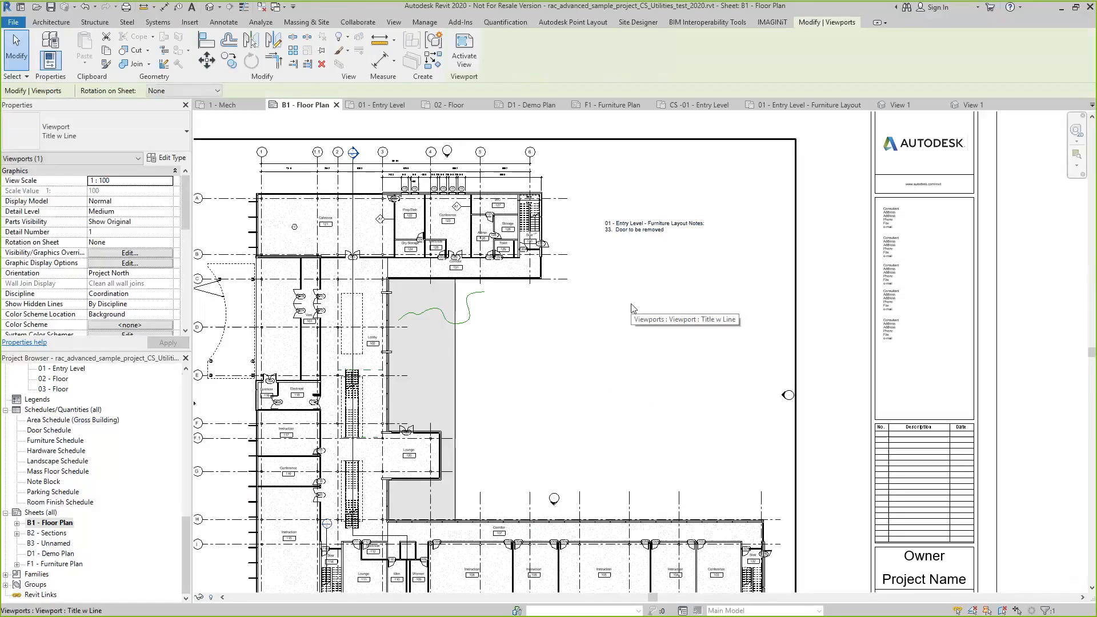
key("Escape")
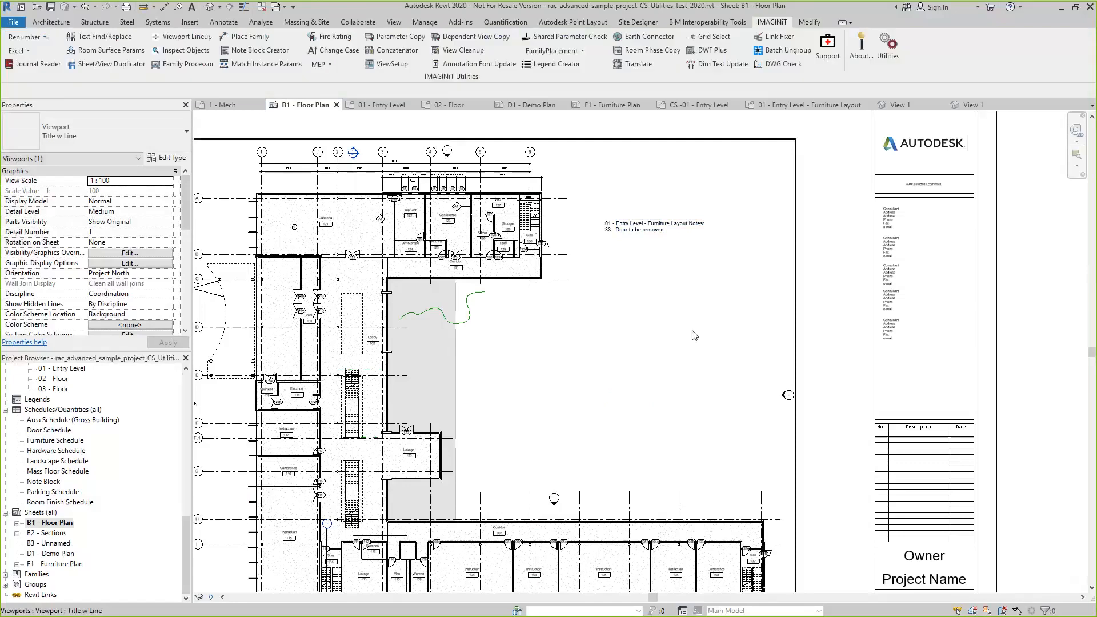
Switch from the sheet to the 01 - Entry Level floor plan
scroll(695, 335, "down", 3)
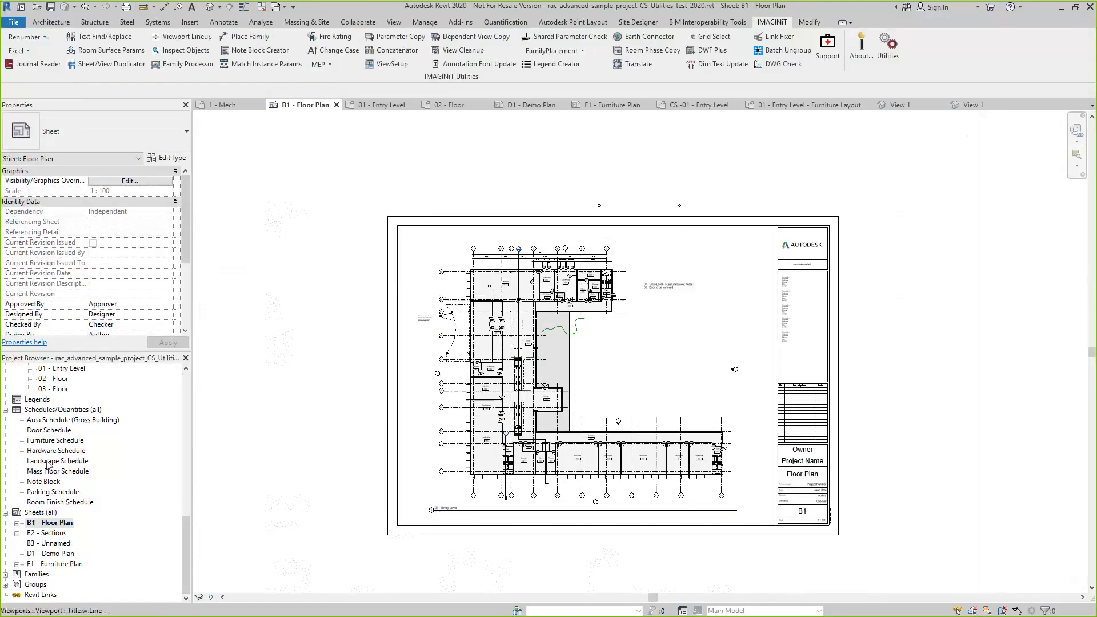
scroll(49, 466, "up", 2)
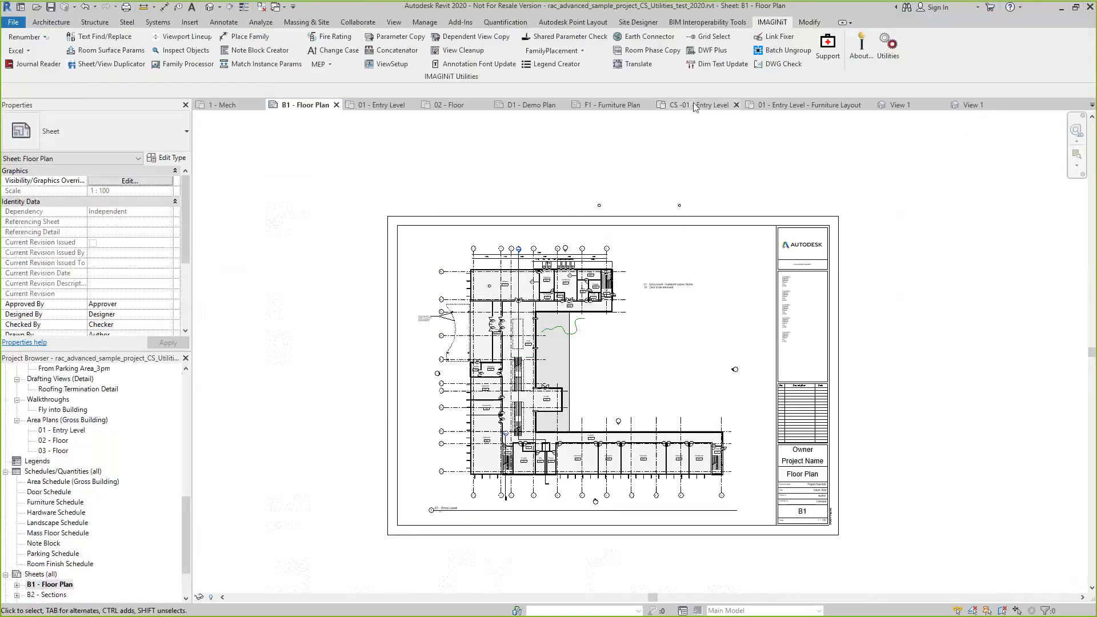
left_click(378, 105)
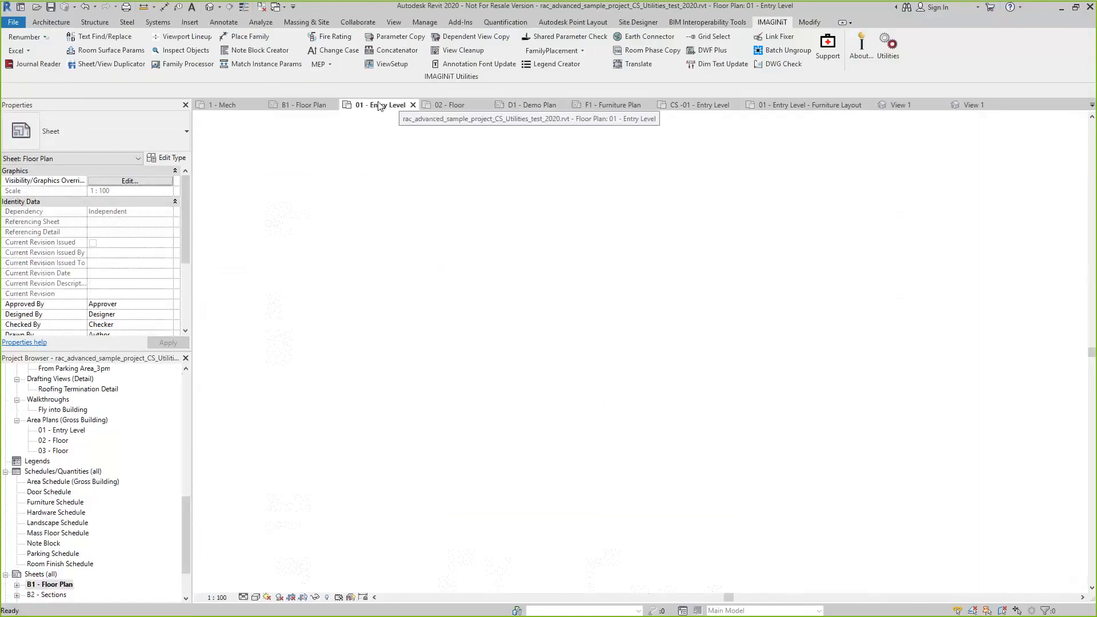
Set the sill height of door 126 in the Admin room to 250
scroll(744, 339, "up", 6)
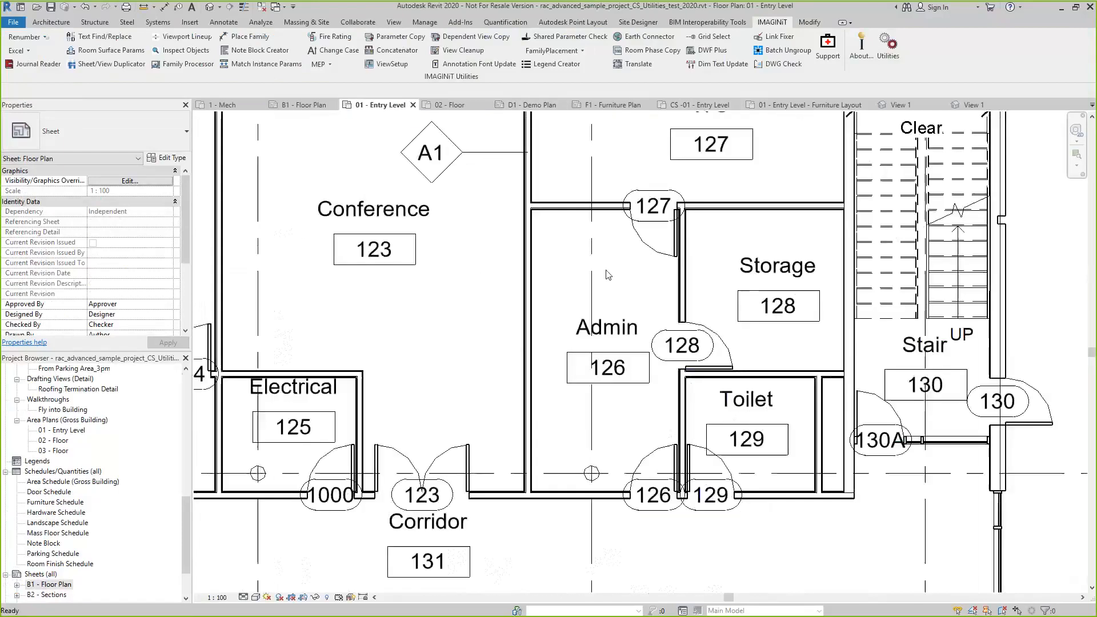
scroll(745, 338, "down", 3)
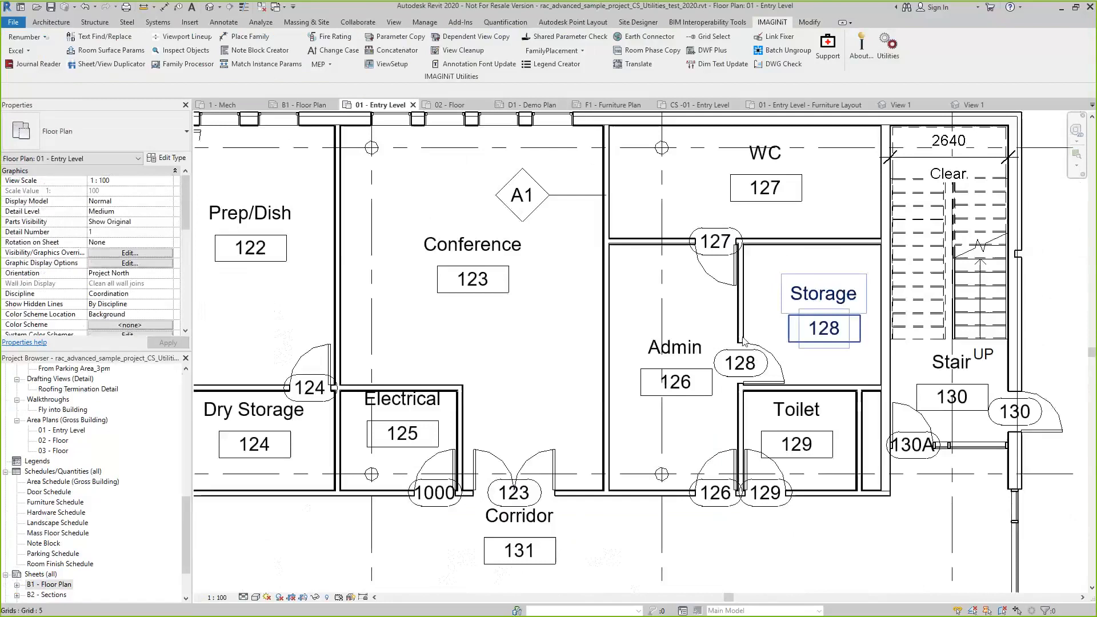
scroll(743, 341, "down", 1)
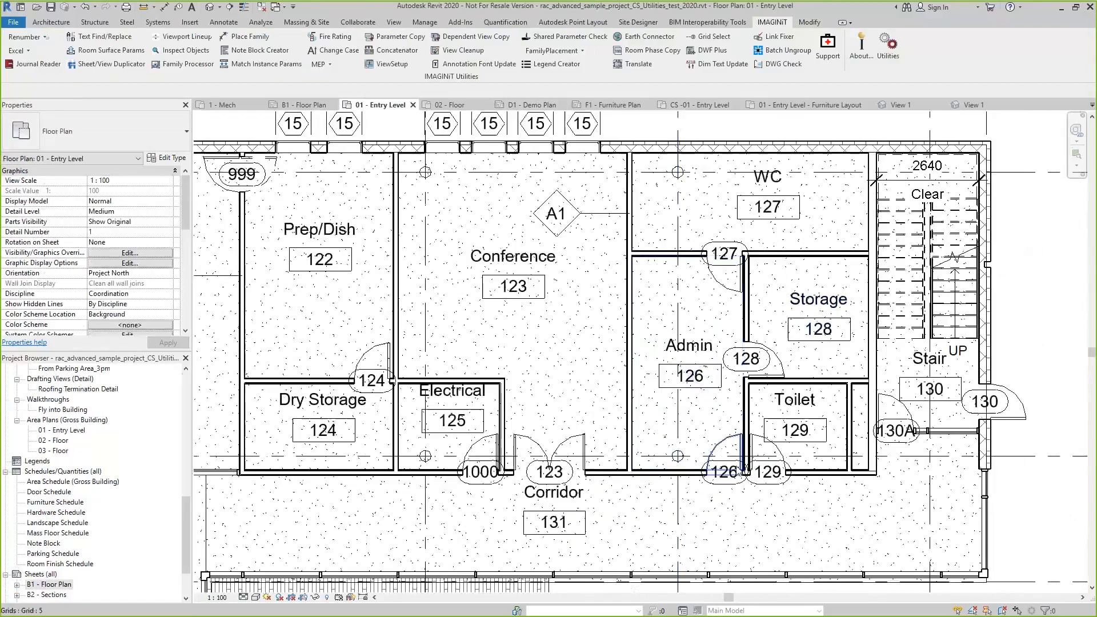
scroll(738, 461, "up", 1)
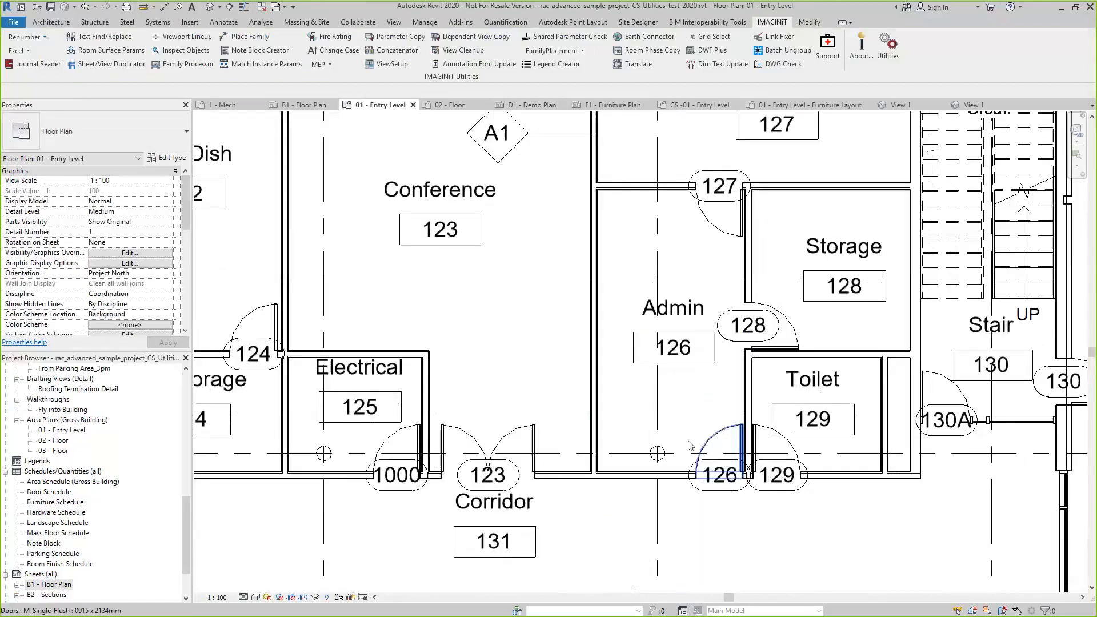
scroll(703, 455, "up", 1)
left_click(715, 451)
left_click(123, 191)
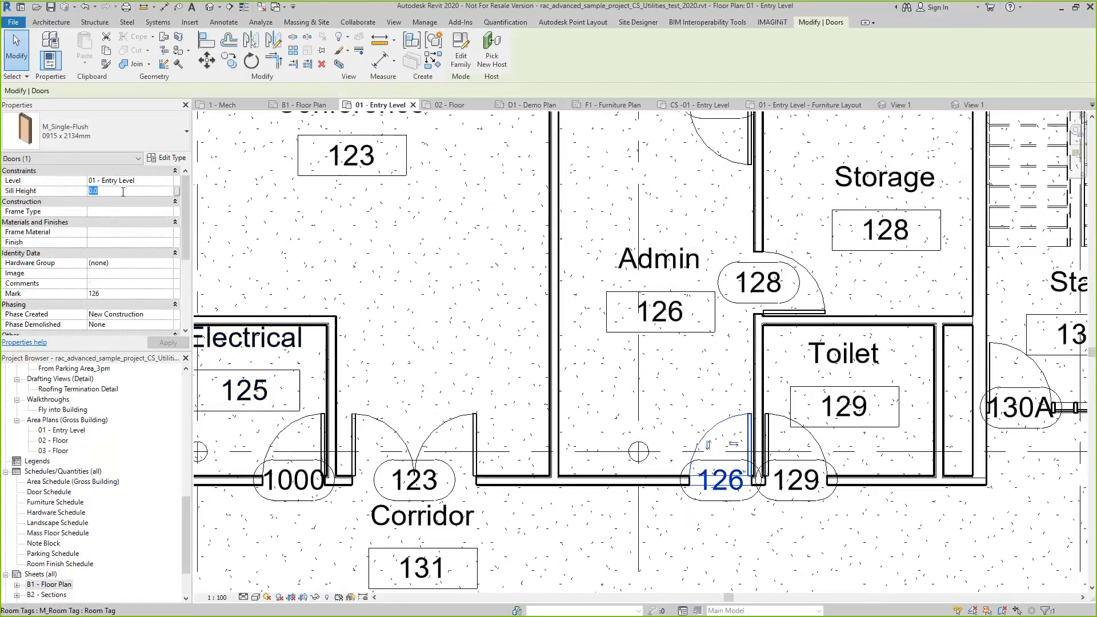
type("250")
key("Return")
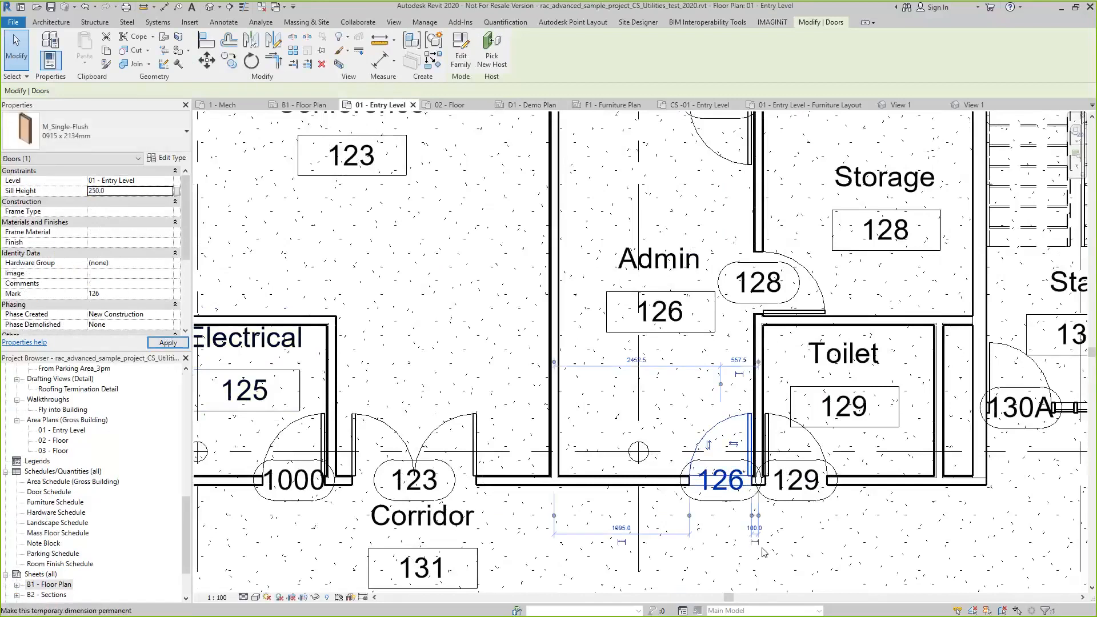
Make the temporary dimension between door 126 and the adjacent wall permanent, and move door tag 126 down into the corridor
left_click(756, 543)
left_click(703, 581)
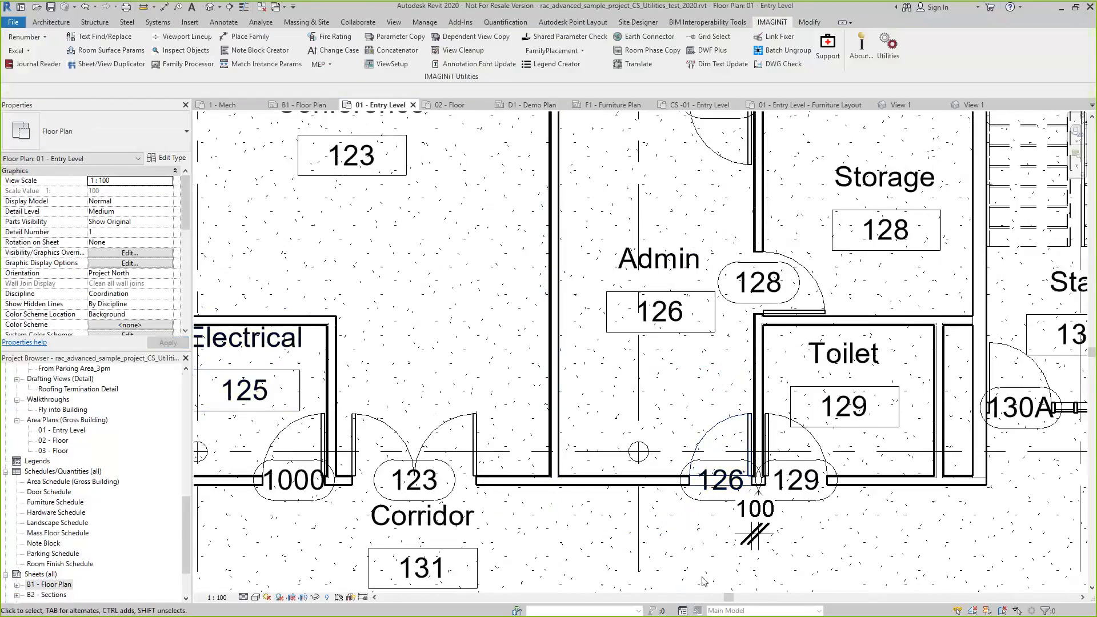
left_click_drag(719, 490, 612, 541)
left_click(636, 574)
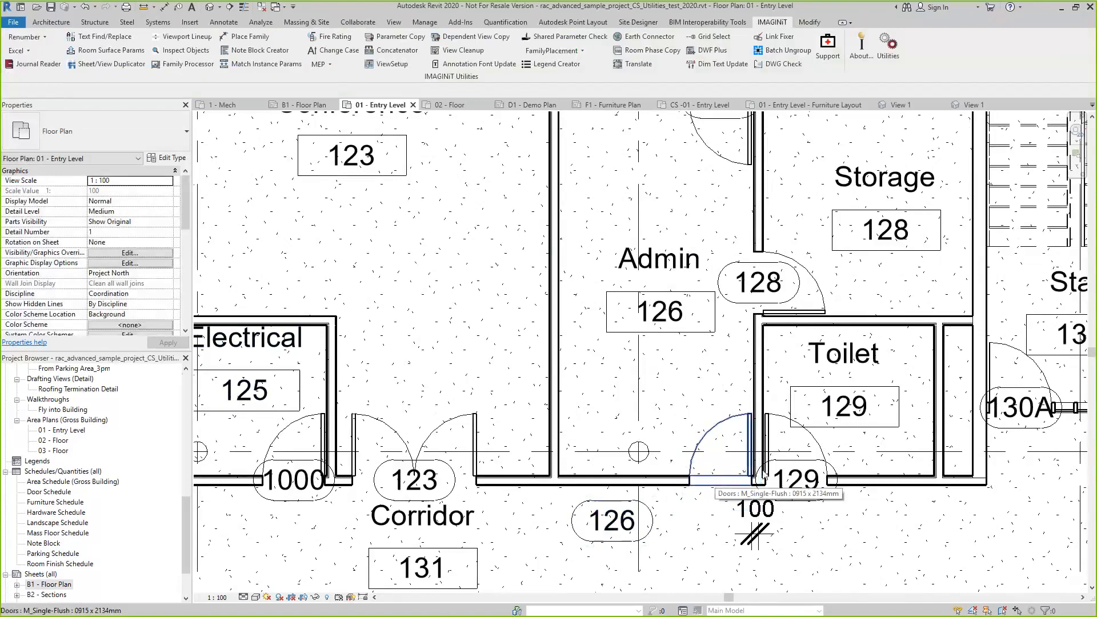
Move the tag of the Toilet door 129 down into the corridor, away from the door, and check that door's sill height
left_click(823, 485)
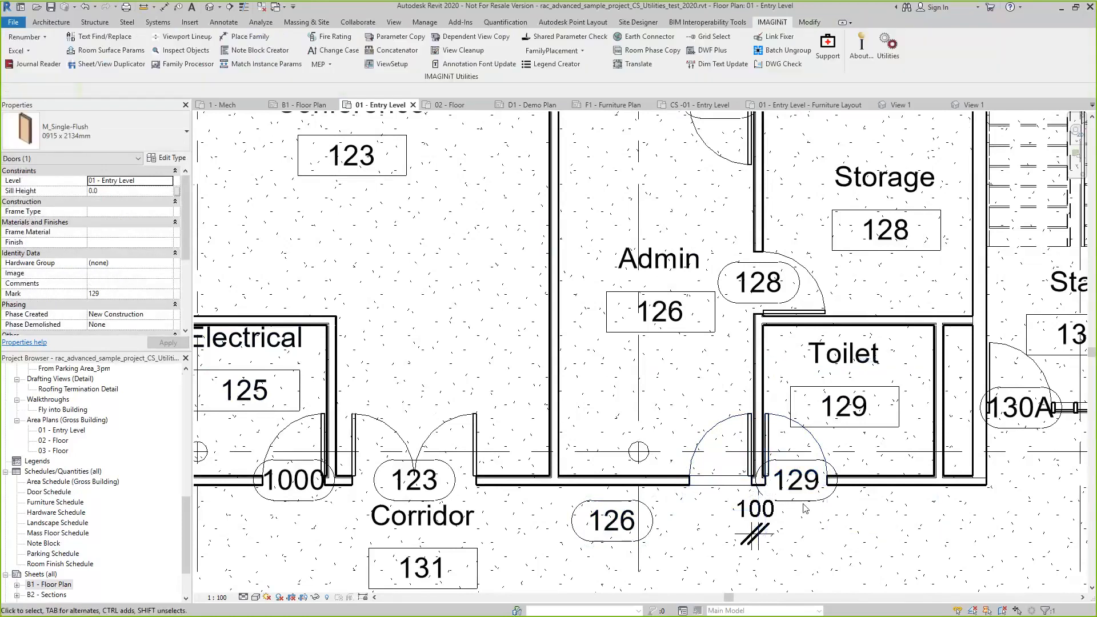
left_click(803, 483)
left_click_drag(802, 483, 959, 540)
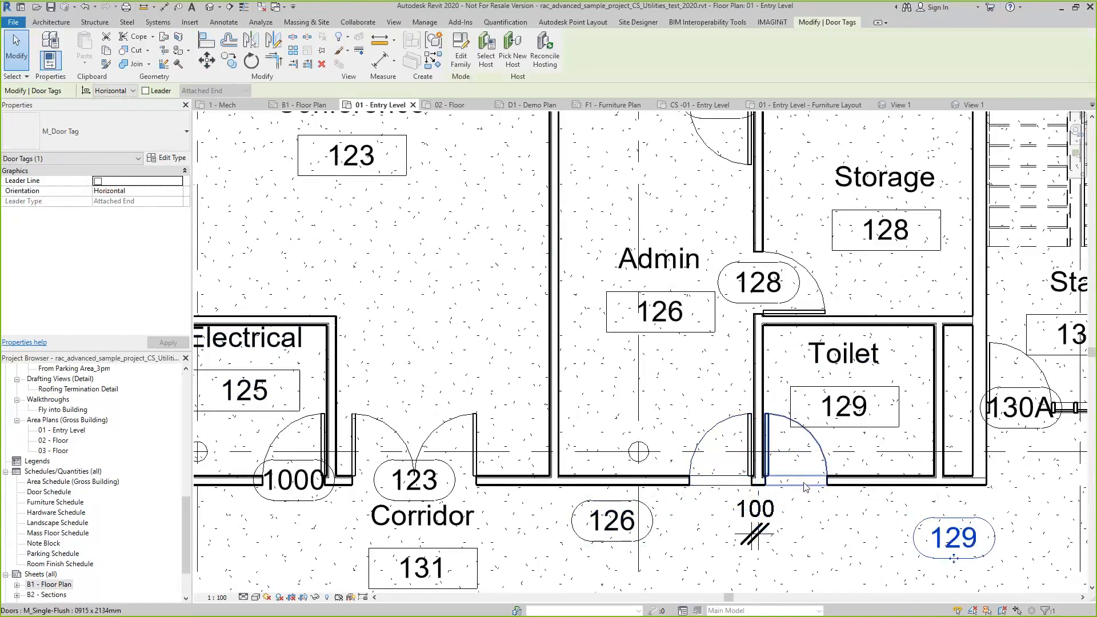
left_click(741, 569)
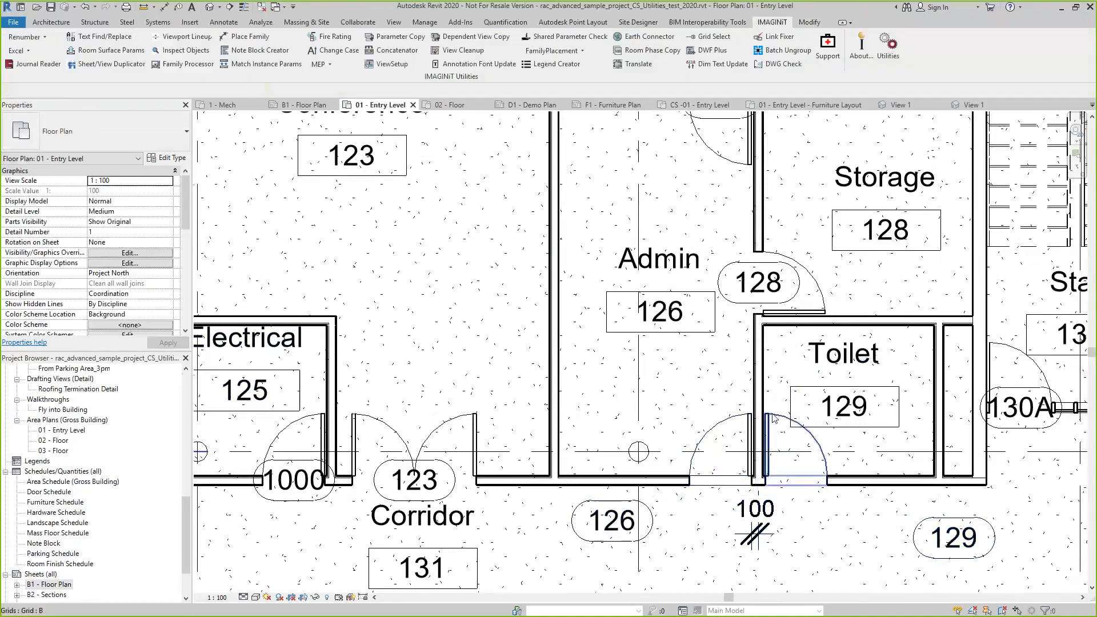
left_click(807, 483)
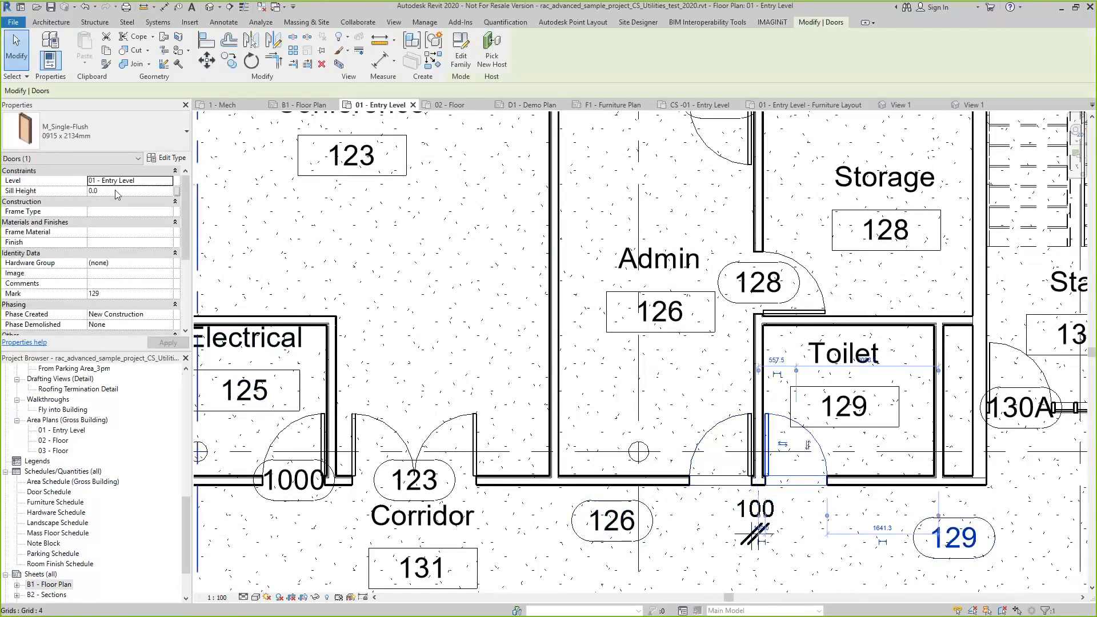
left_click(395, 325)
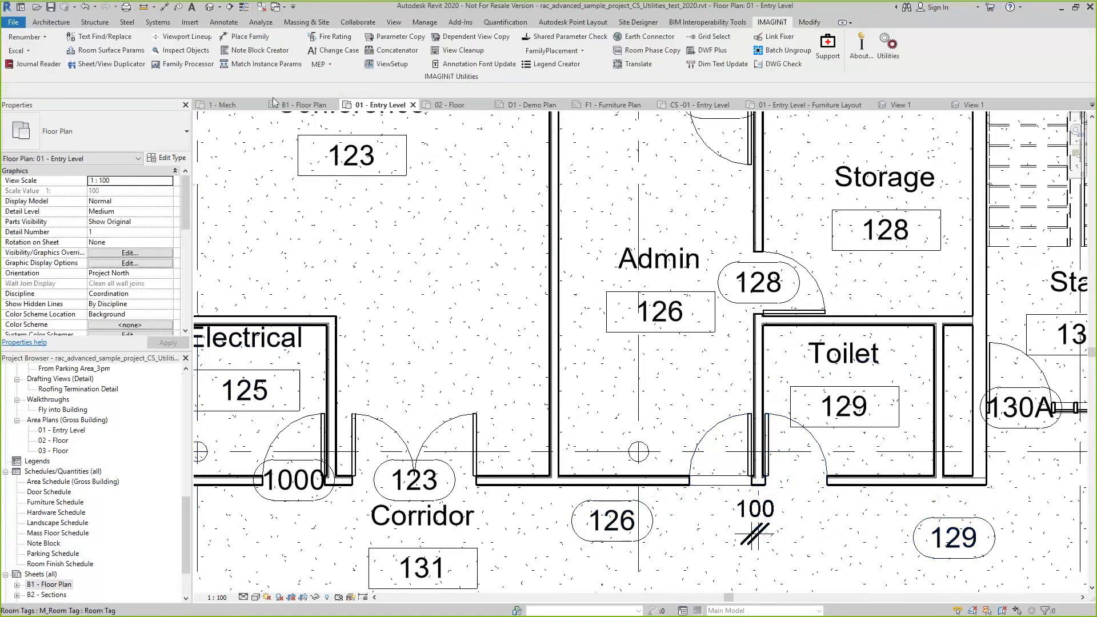
Start Match Instance Properties and pick door 126 as the source instance
left_click(269, 63)
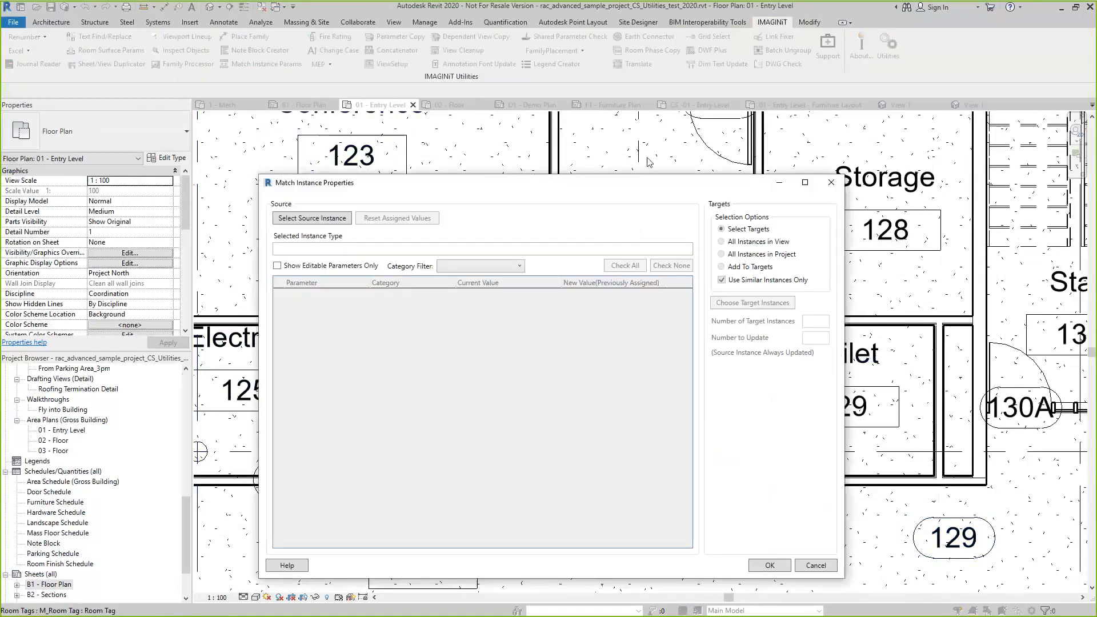
left_click(308, 221)
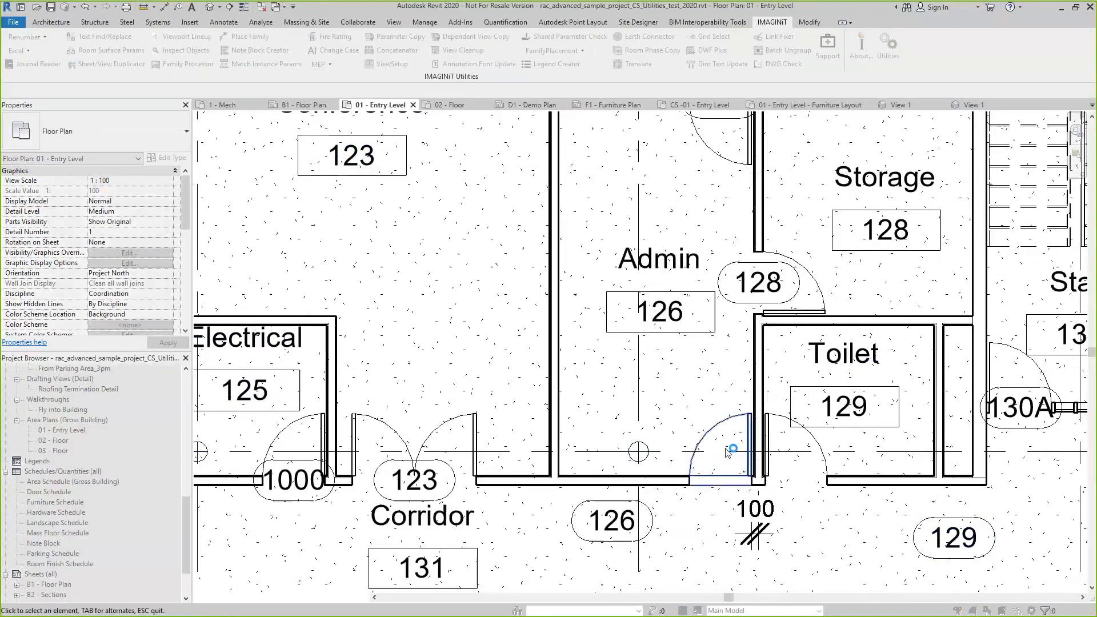
left_click(748, 468)
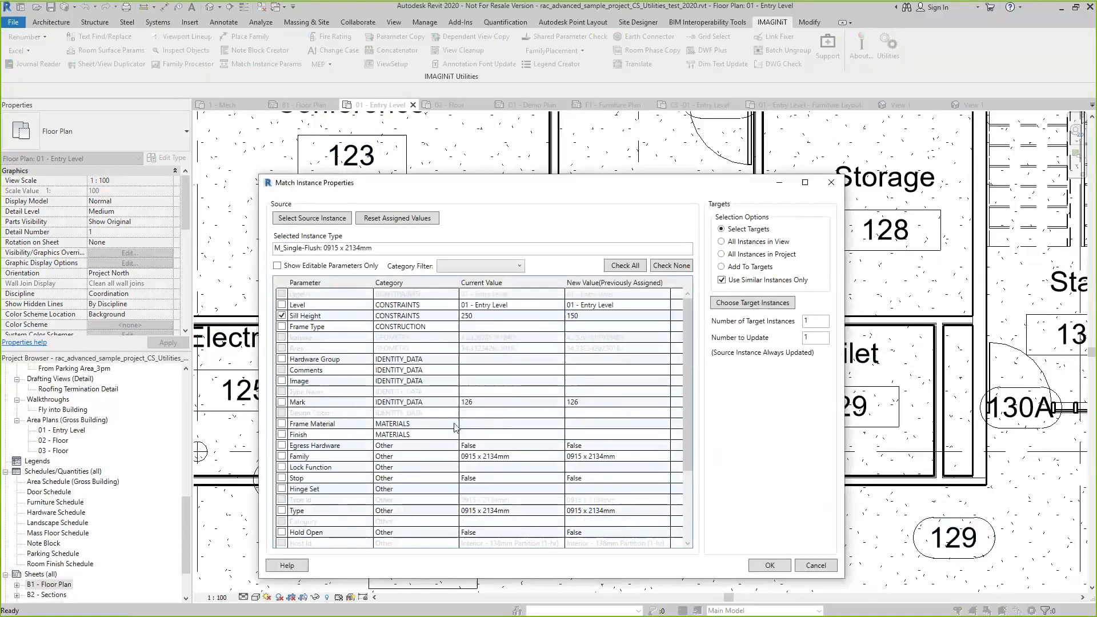
Show only the editable parameters of the source door and view the category filter options, leaving the filter blank
left_click(277, 266)
left_click(518, 266)
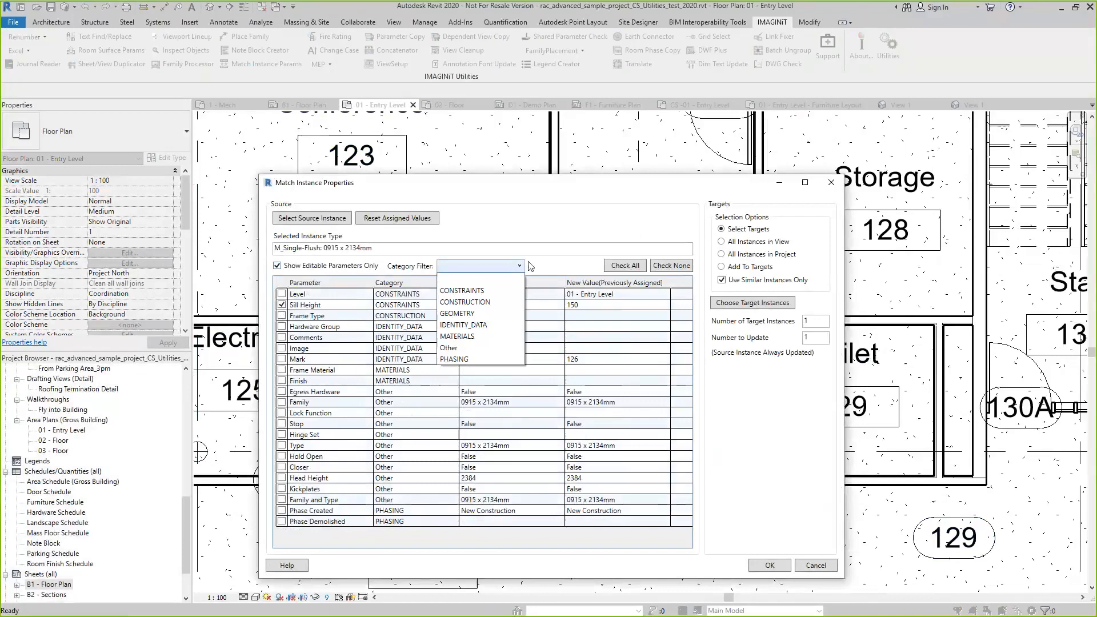
left_click(569, 267)
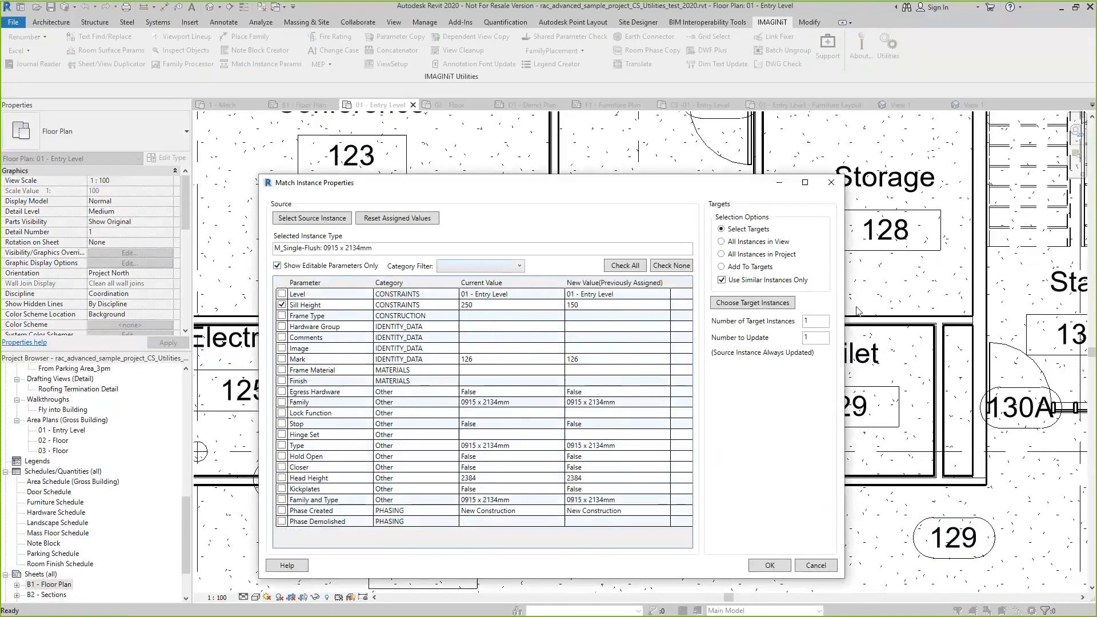
Choose all similar instances in the view as targets and apply the source door's 150 sill height to them
left_click(723, 242)
left_click(746, 308)
left_click(772, 567)
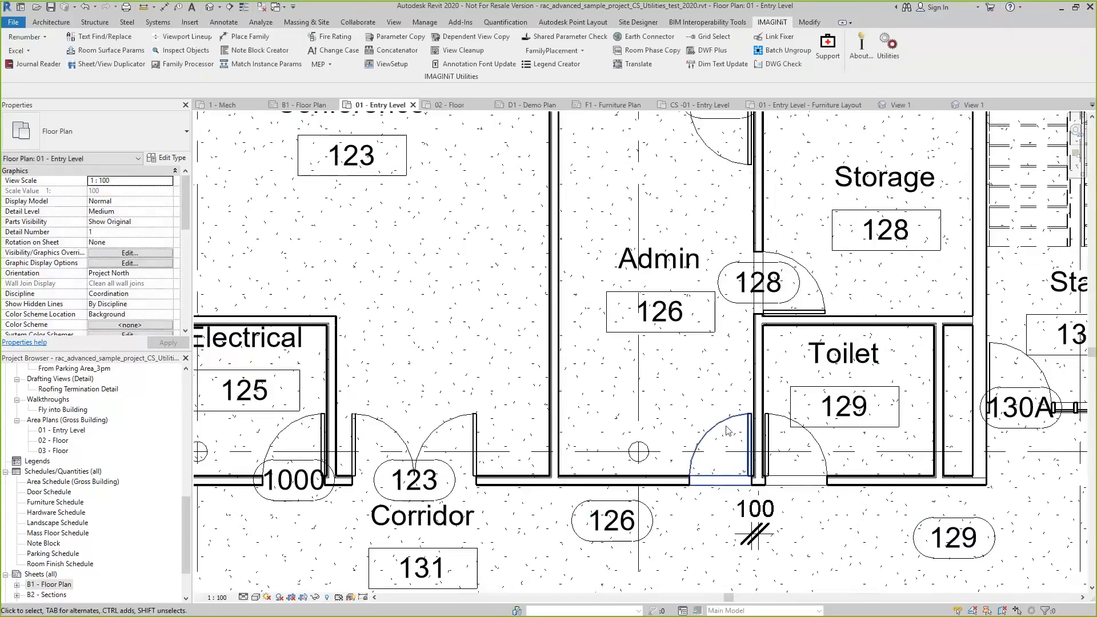
Check the sill heights of the Toilet door 129, the Electrical door 1000 and the Dry Storage door 124
scroll(727, 430, "down", 3)
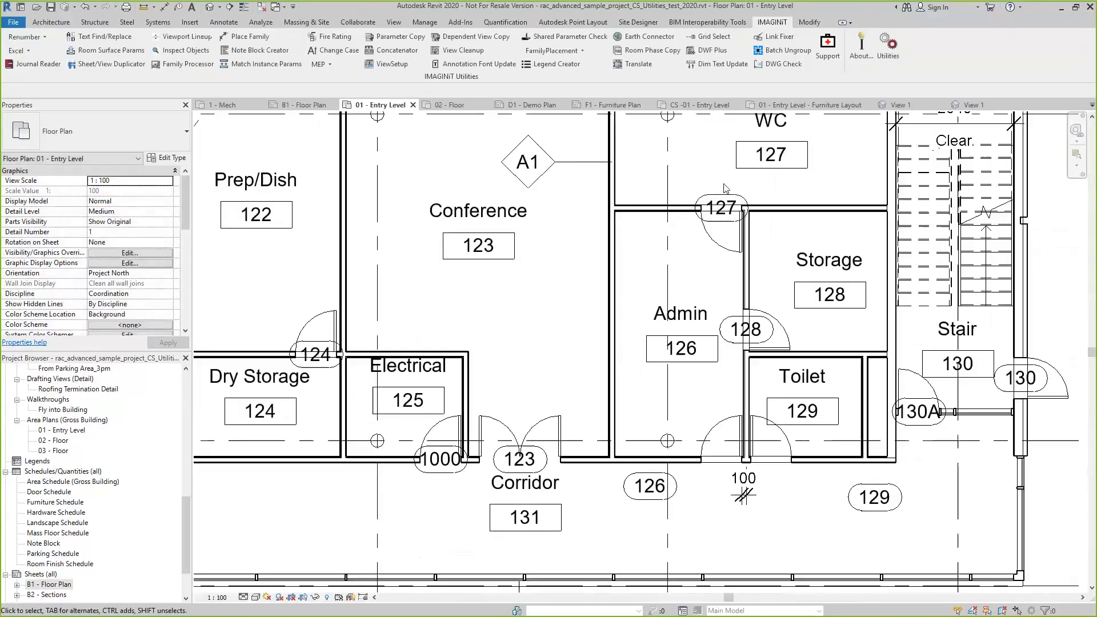
scroll(536, 418, "up", 3)
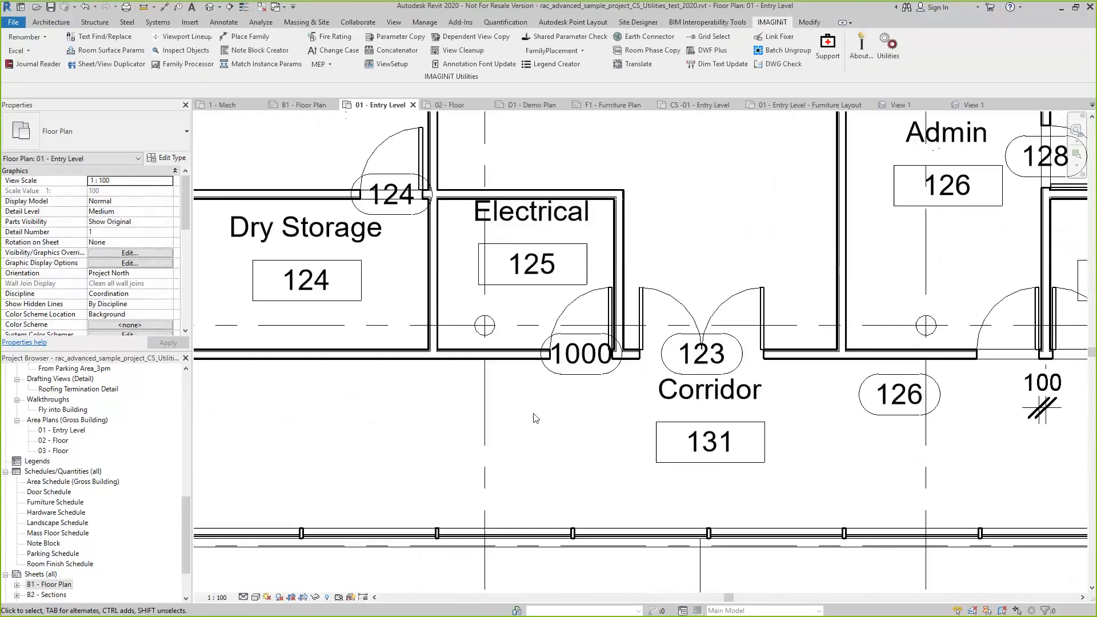
scroll(536, 418, "down", 2)
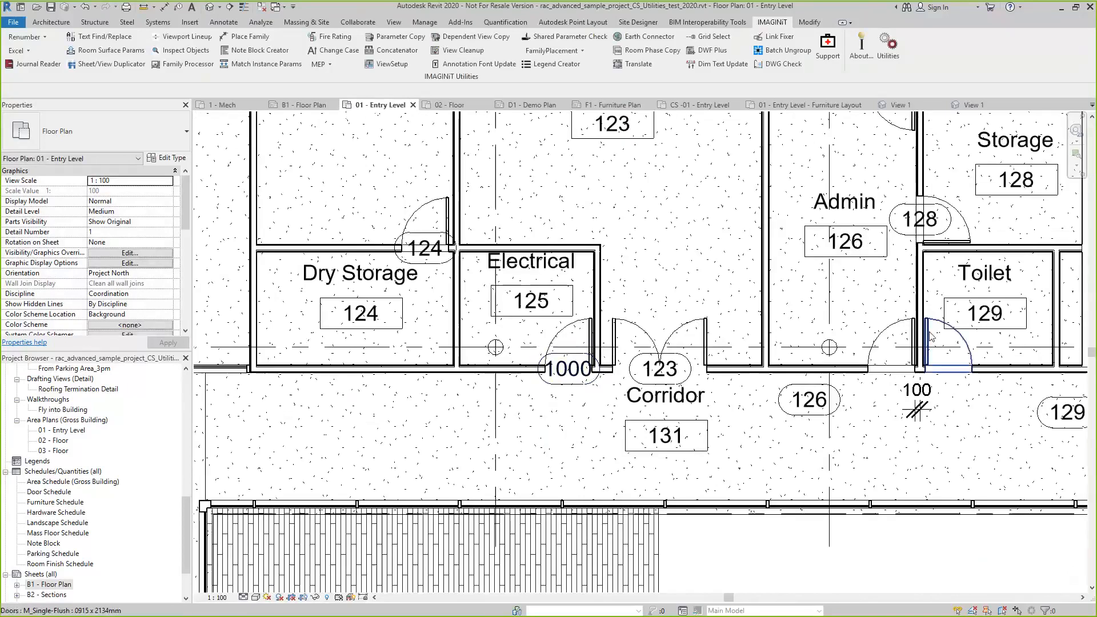
left_click(943, 343)
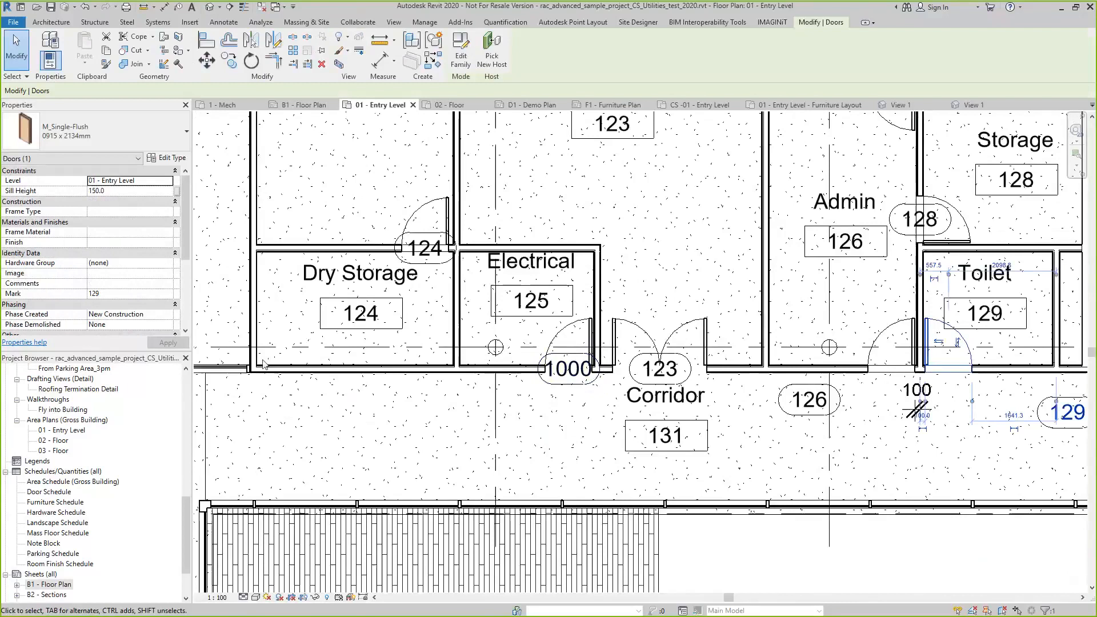
left_click(510, 468)
left_click(561, 328)
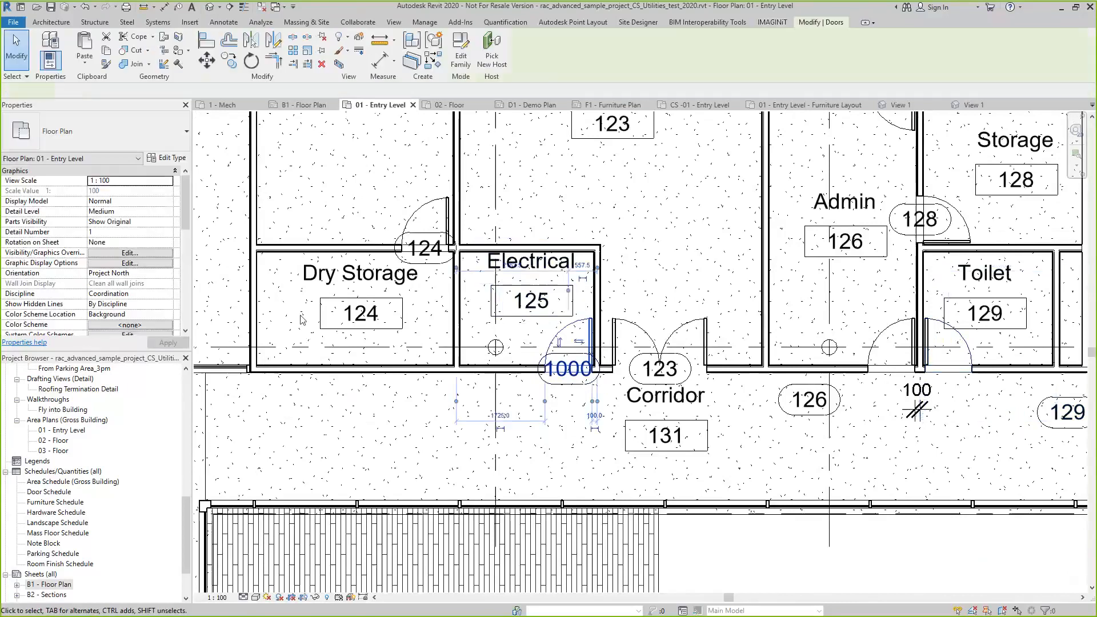
left_click(405, 452)
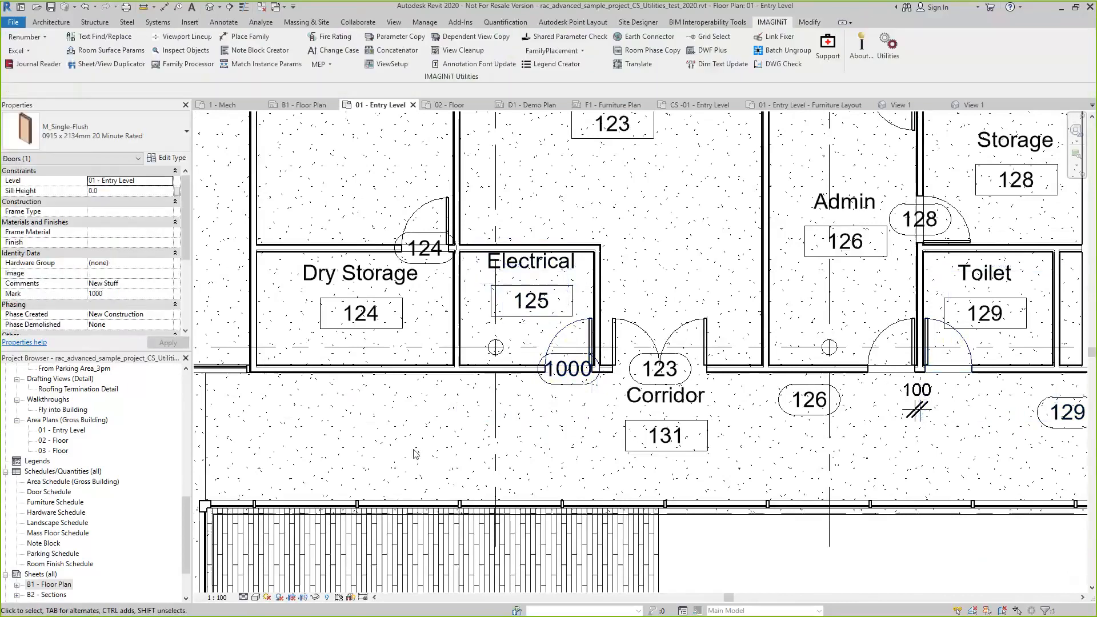
left_click(440, 212)
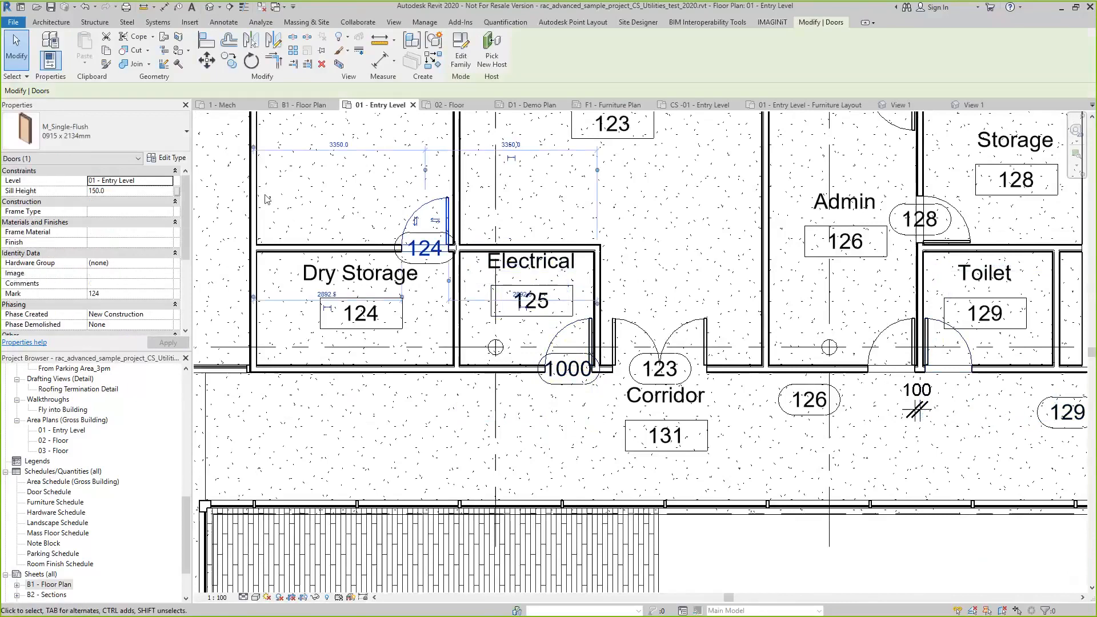
left_click(269, 199)
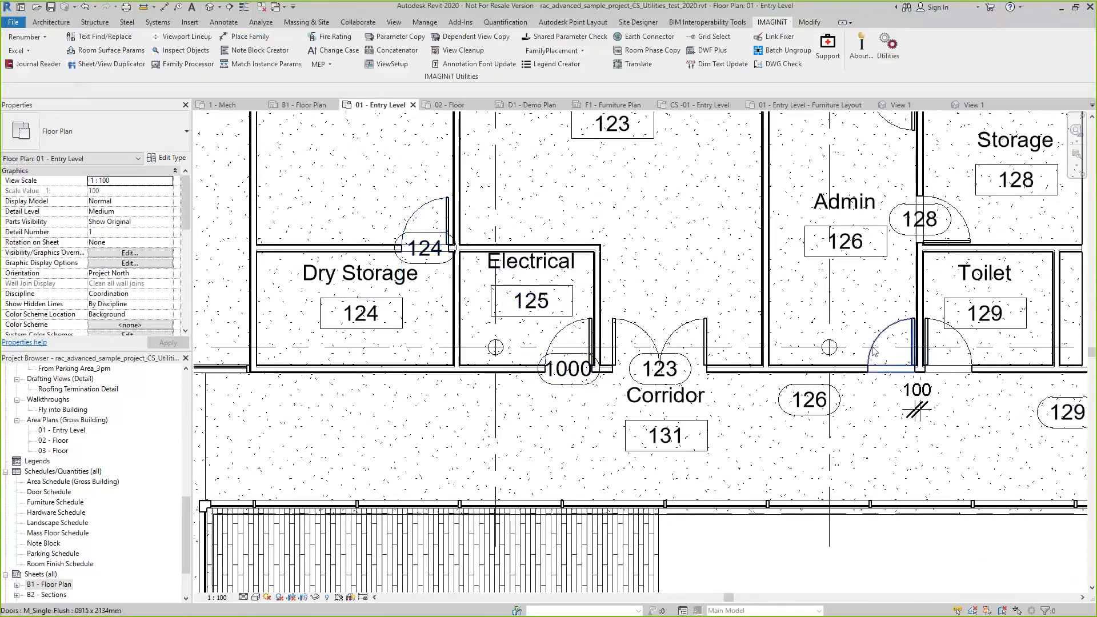
Review door 126's parameters as the source in Match Instance Properties, and leave without applying anything
scroll(873, 351, "down", 3)
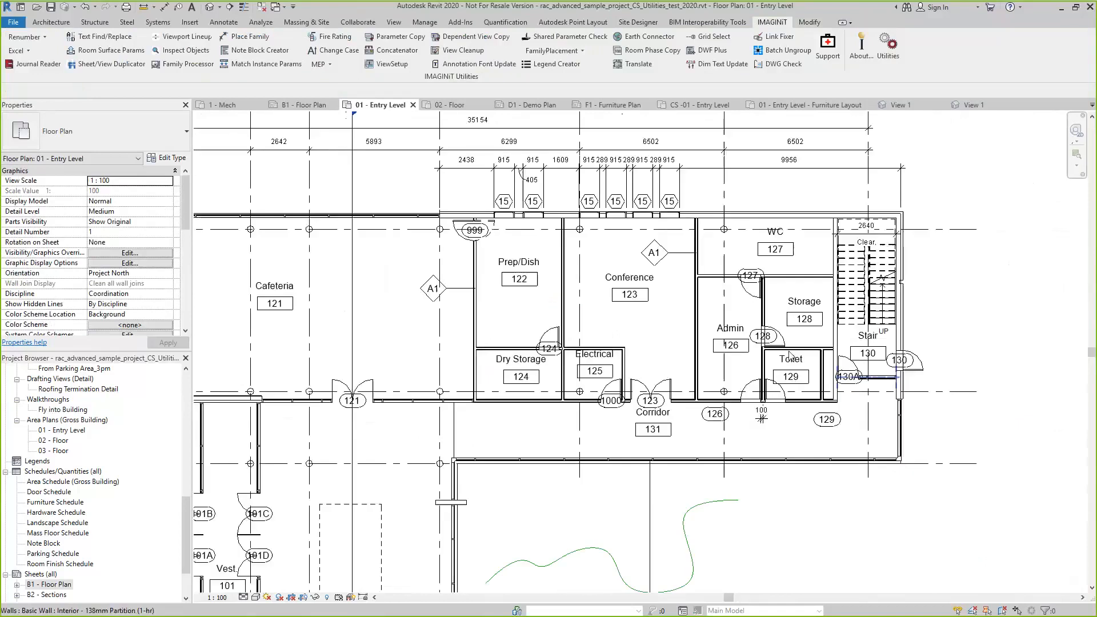
scroll(790, 351, "up", 3)
left_click(266, 64)
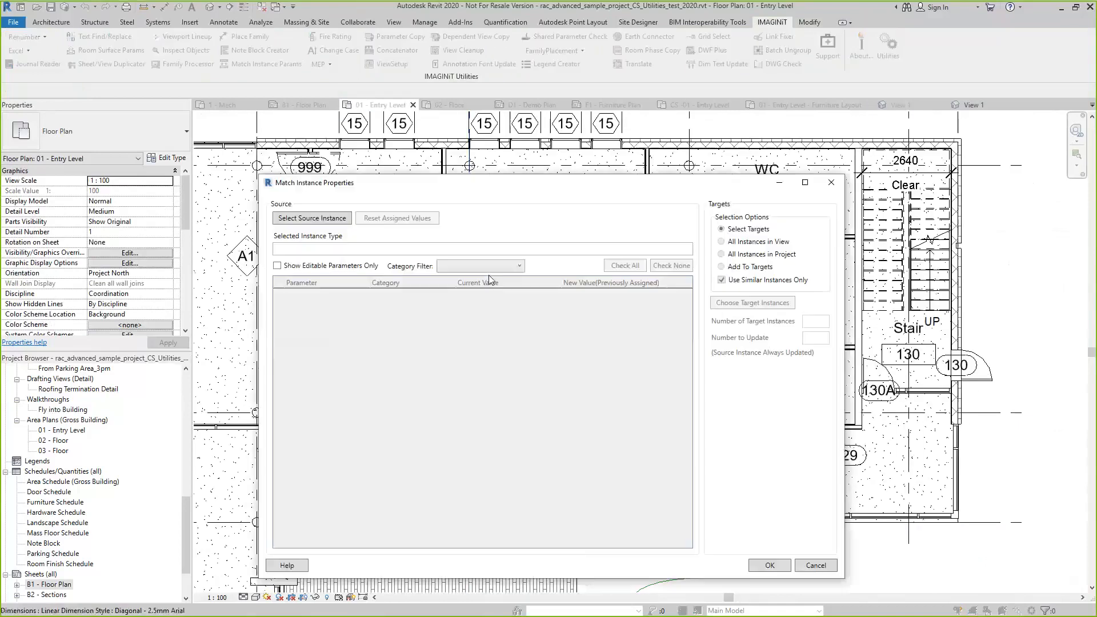
left_click(329, 219)
left_click(747, 441)
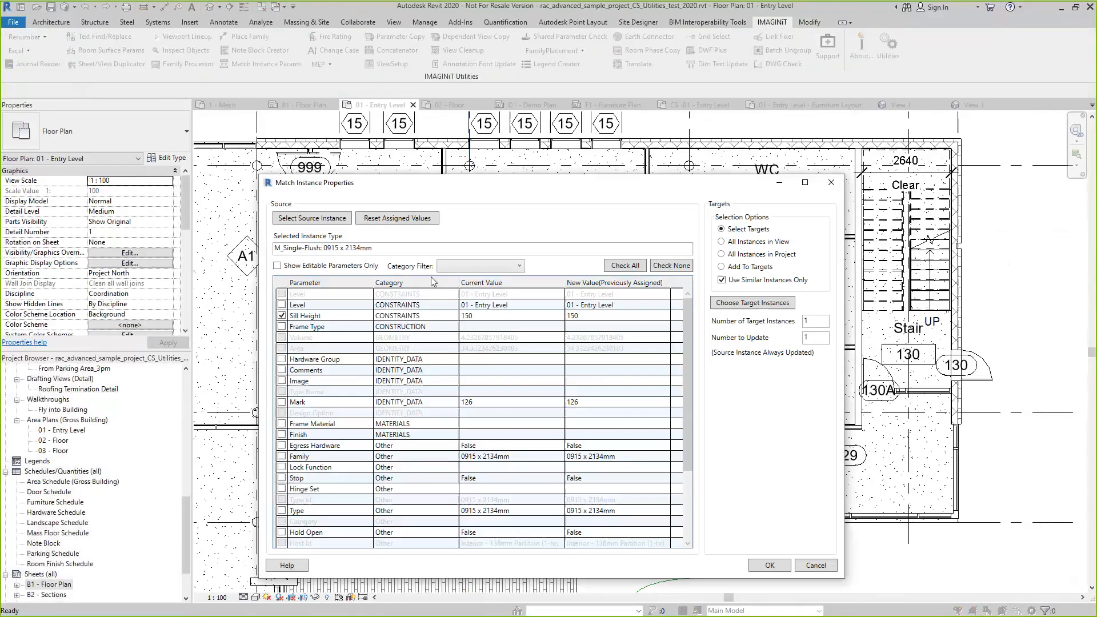
left_click(816, 565)
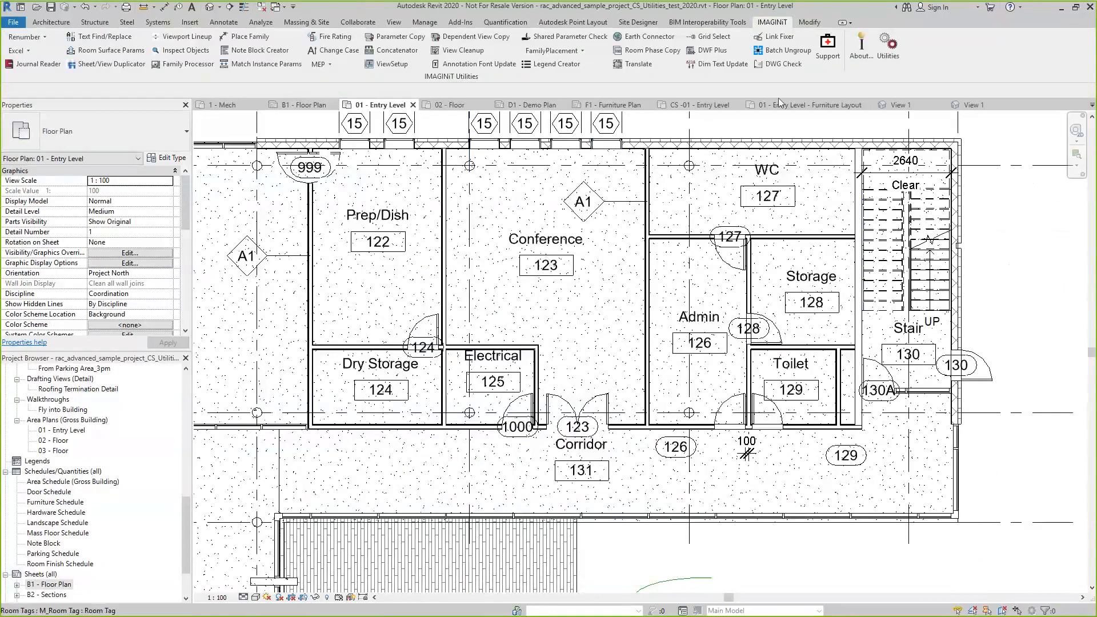
Close the inactive views and the remaining View 1 family views, without saving the changes to Chair-Viper.rfa
left_click(262, 7)
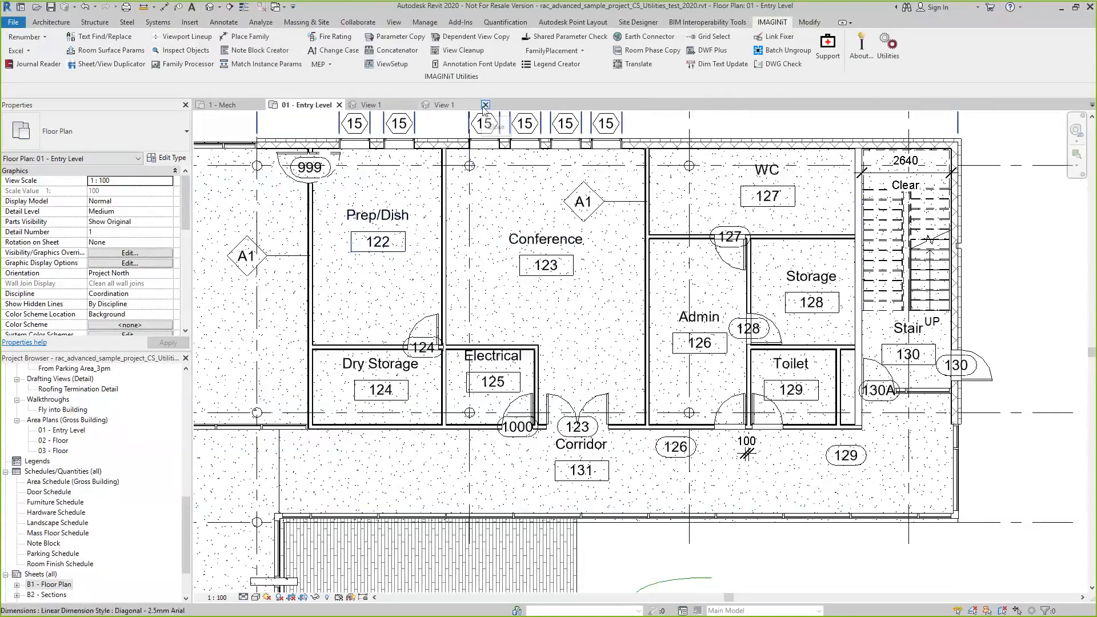
left_click(484, 105)
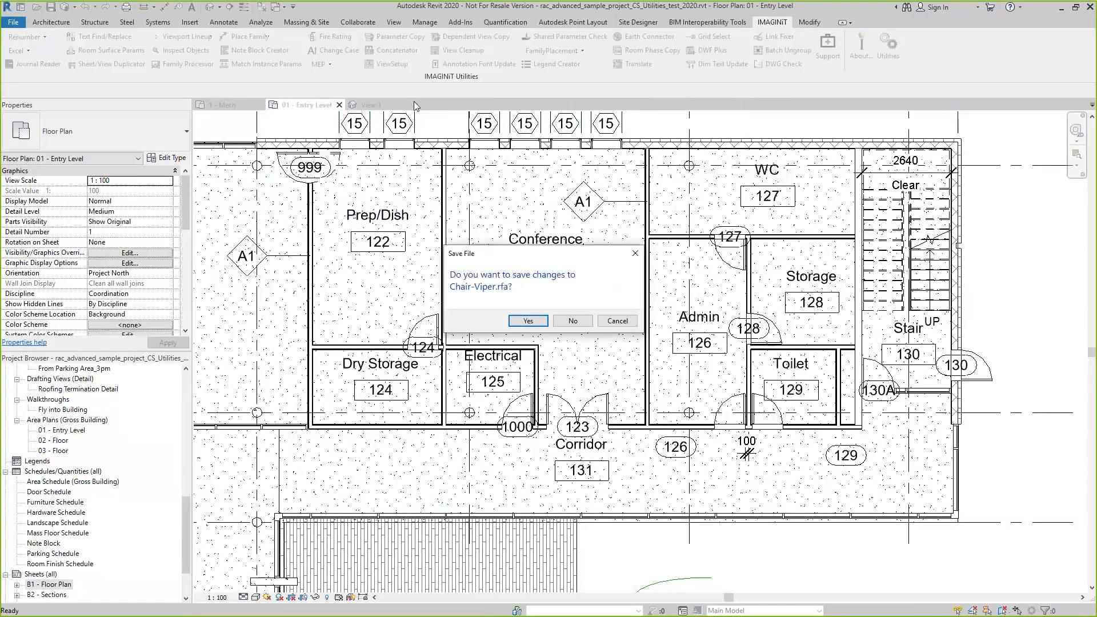
left_click(573, 321)
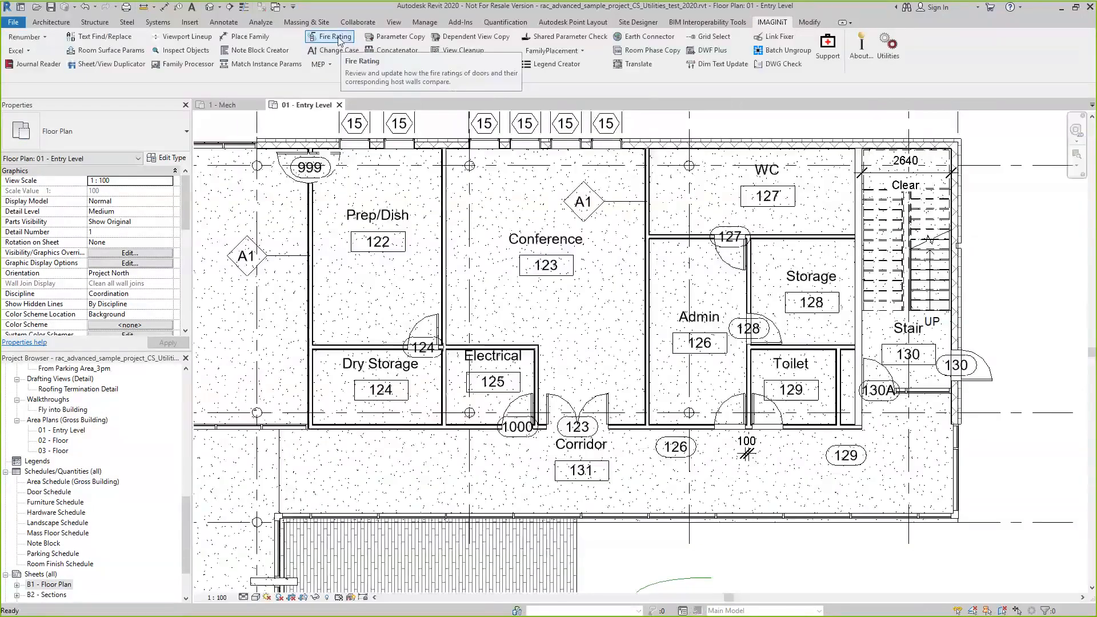
Run the Fire Rating check with all results shown, and review the hosted and host values of the listed elements
left_click(335, 37)
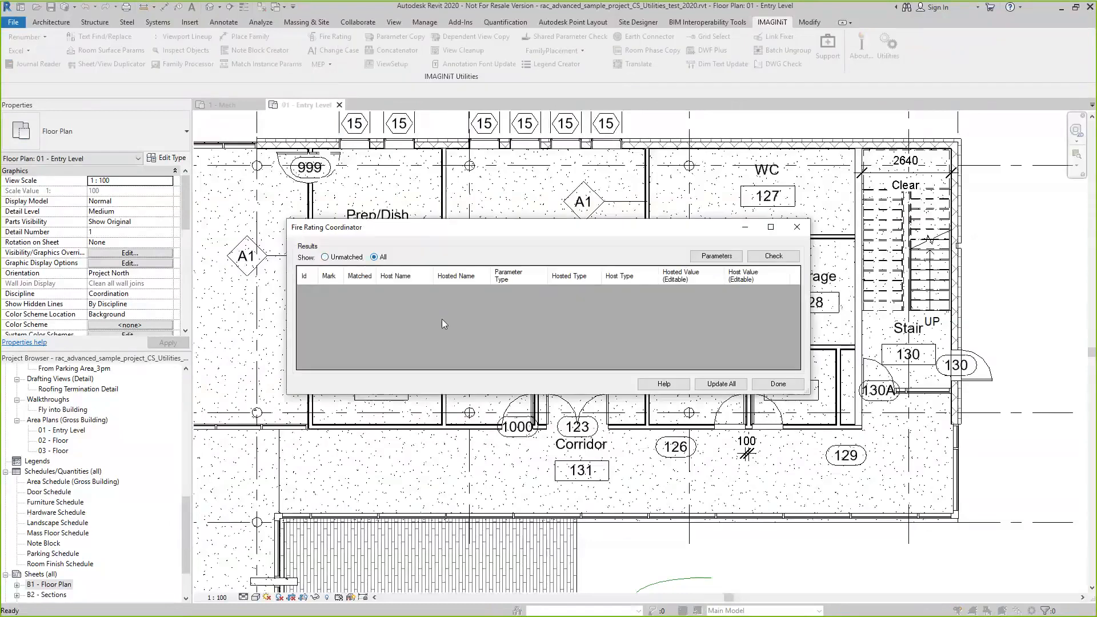
scroll(527, 327, "down", 4)
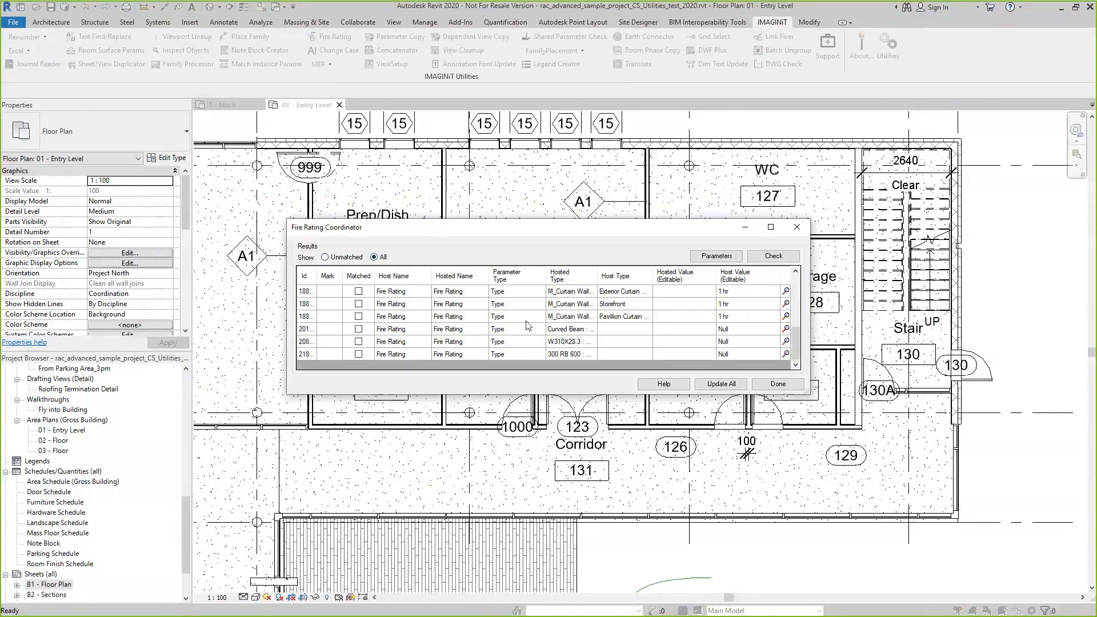
scroll(525, 336, "up", 4)
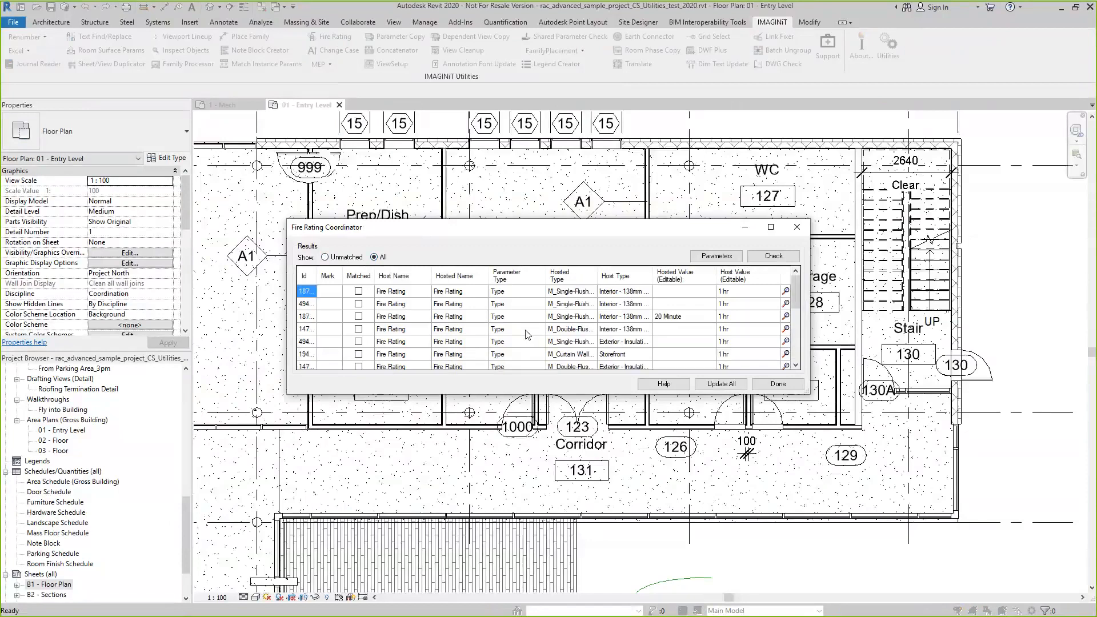
scroll(454, 317, "down", 2)
scroll(453, 325, "up", 3)
Set the host fire rating to 2 hrs for the single-flush door whose hosted value is 20 Minute
left_click(692, 319)
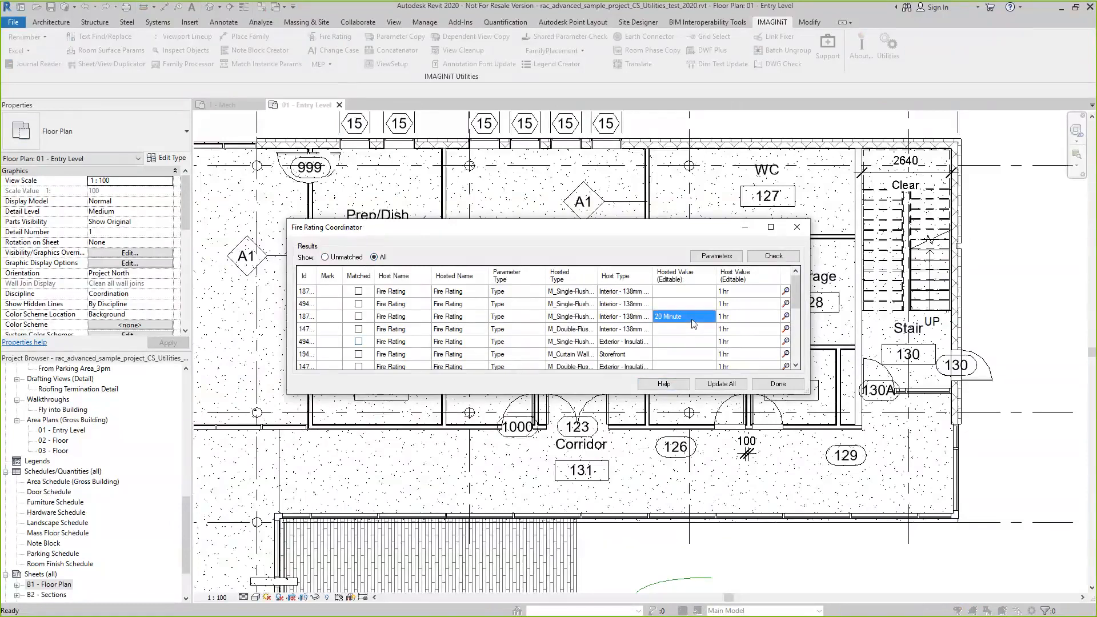
left_click(754, 319)
left_click(755, 319)
left_click_drag(754, 319, 715, 321)
type("2 hr")
Update all host values to 2 hrs, look through the updated list, and finish the Fire Rating Coordinator
left_click(726, 387)
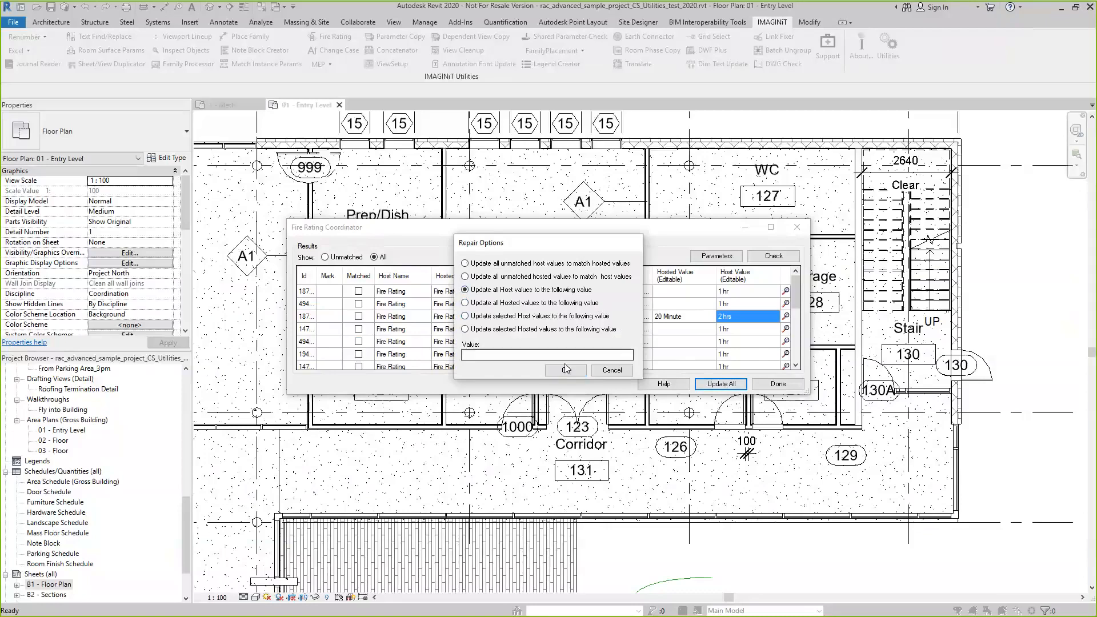
left_click(467, 290)
left_click(492, 354)
type("2 hrs")
left_click(563, 370)
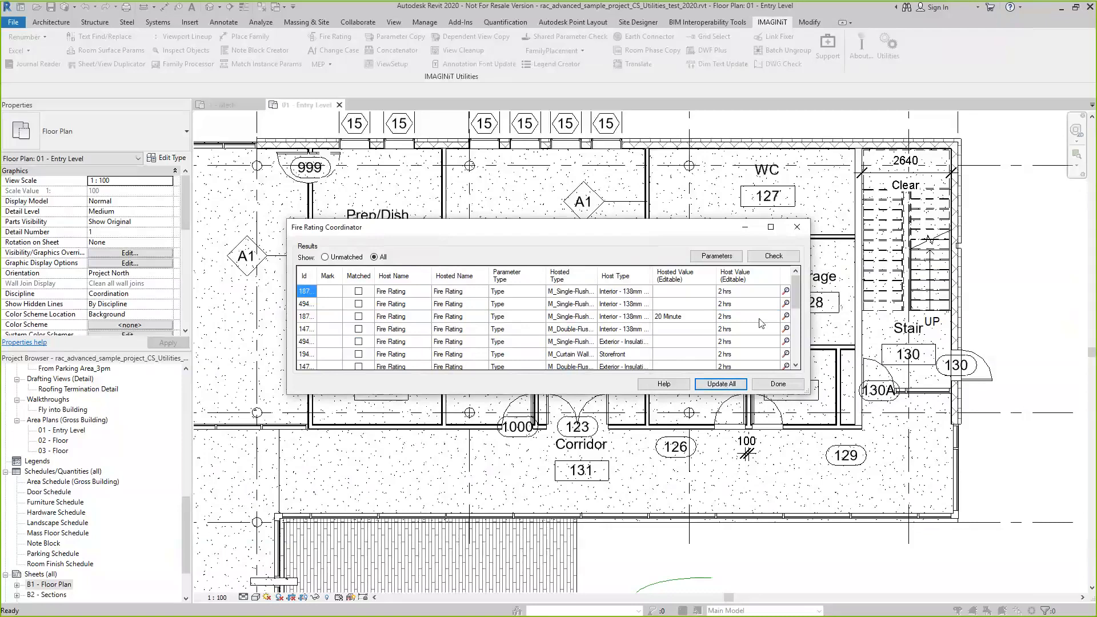
scroll(743, 308, "down", 4)
scroll(754, 332, "up", 4)
left_click(799, 389)
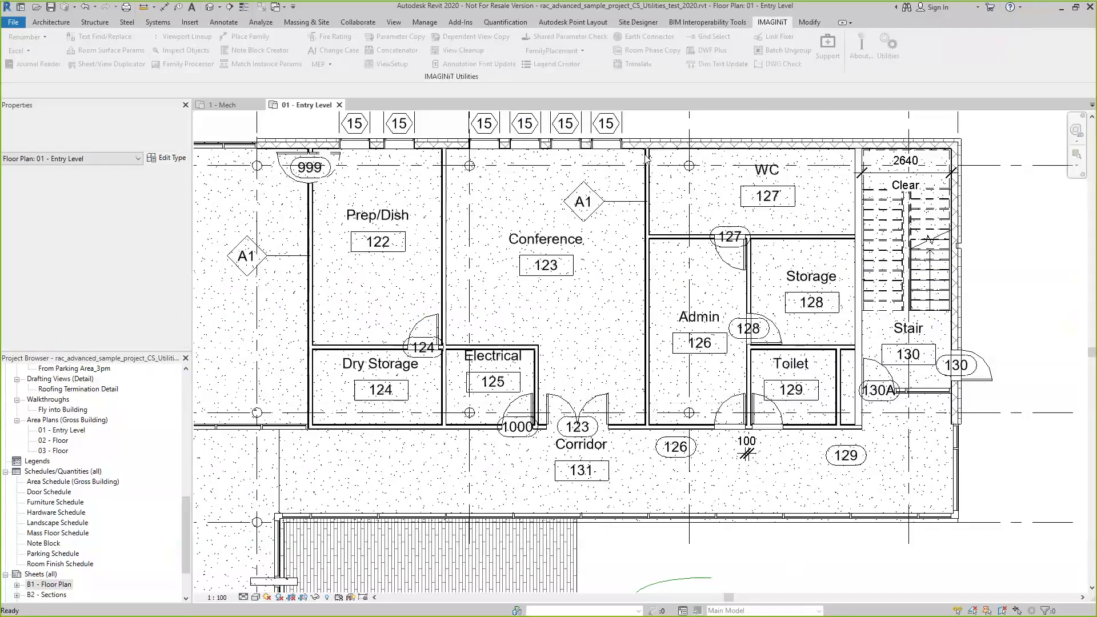
Switch to the 1 - Mech floor plan of number test_2020.rvt and locate the Fabricated Item Numbering utility
left_click(225, 105)
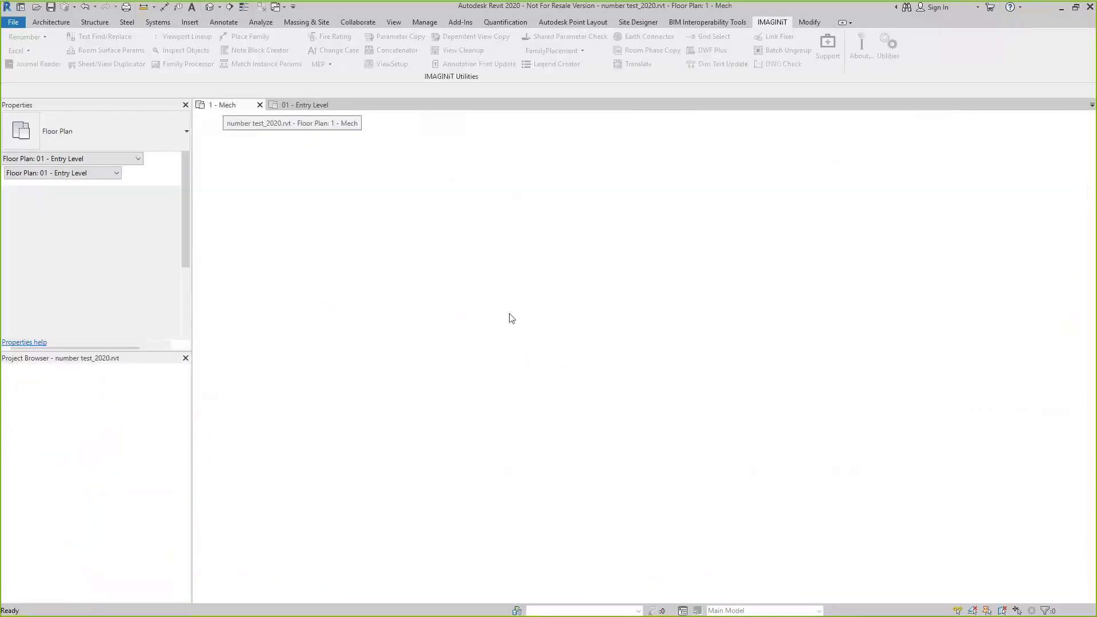
scroll(486, 416, "down", 2)
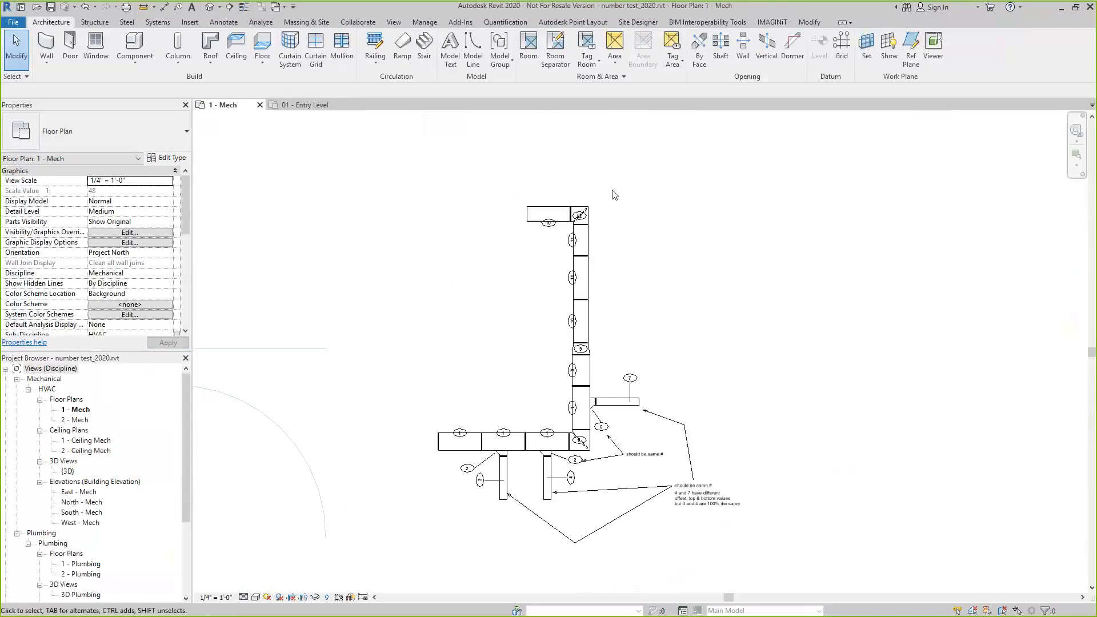
left_click(772, 23)
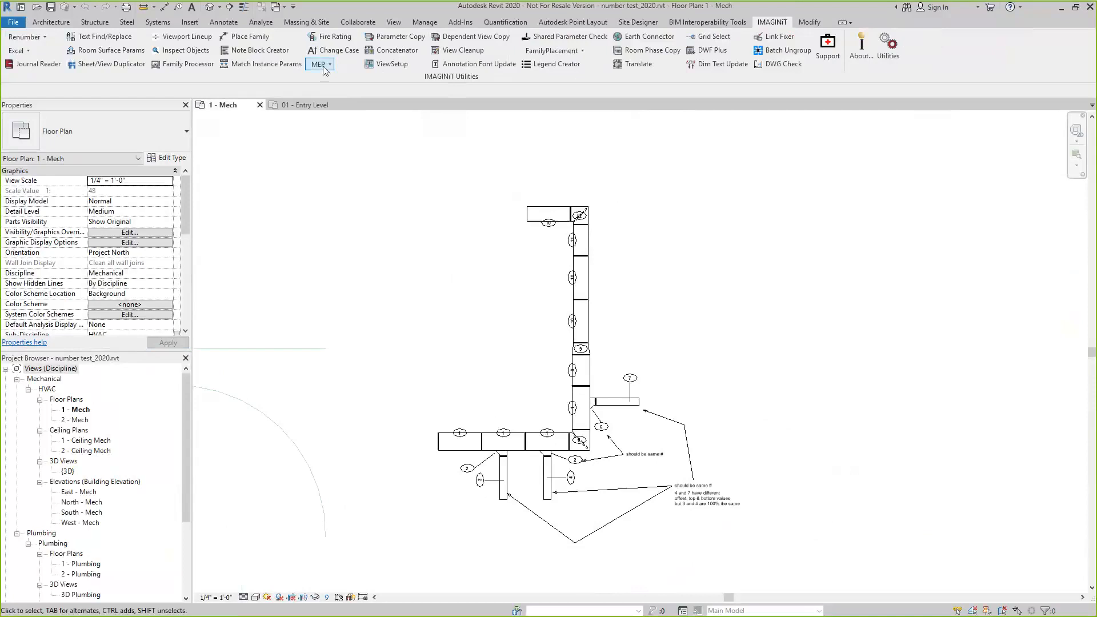
left_click(330, 66)
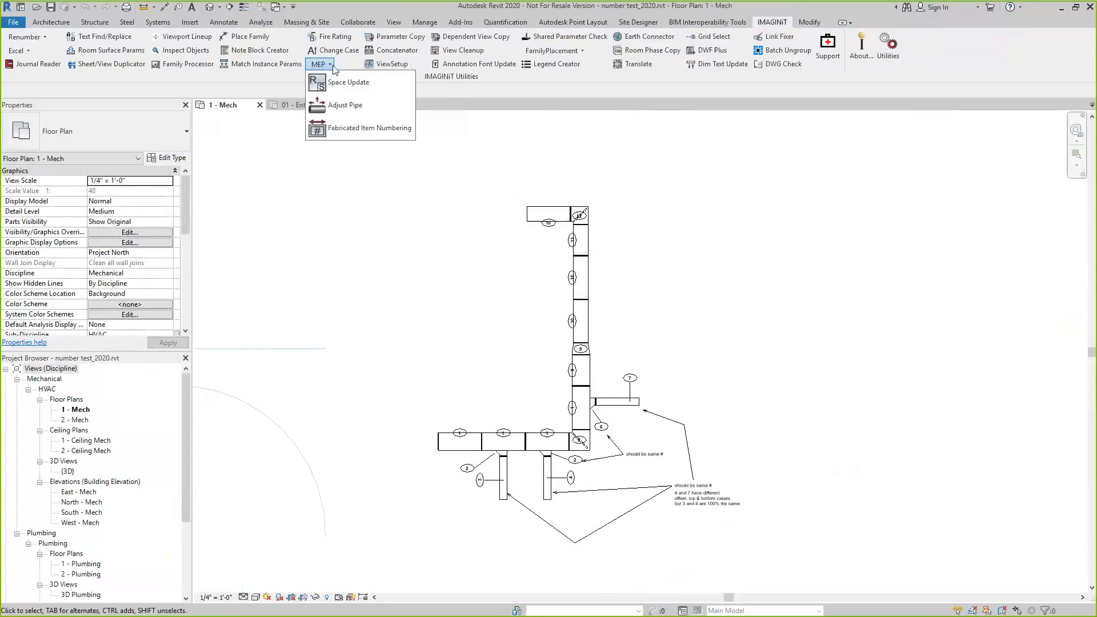
left_click(391, 129)
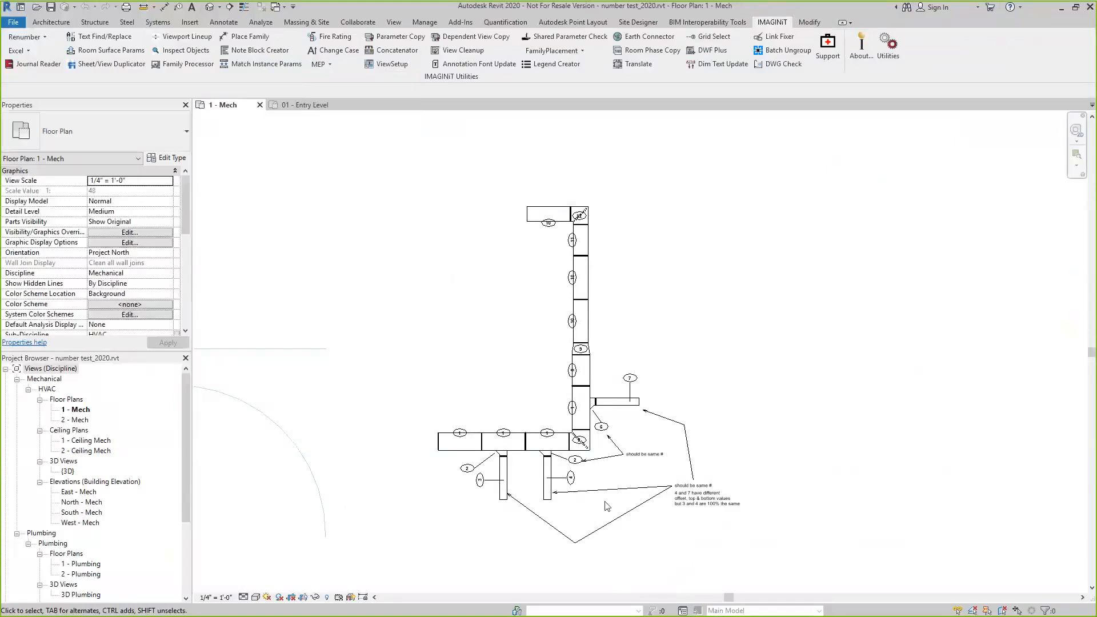
Examine the ductwork's tag numbers and the notes about which branch pieces should share the same number
scroll(605, 550, "up", 4)
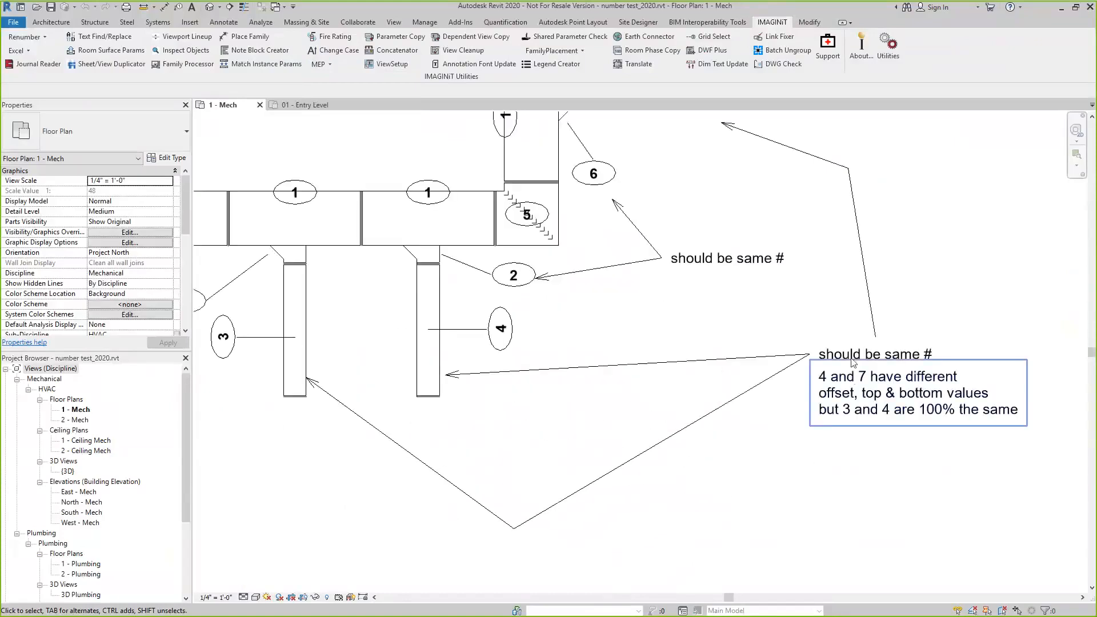
scroll(680, 415, "down", 2)
scroll(560, 371, "down", 1)
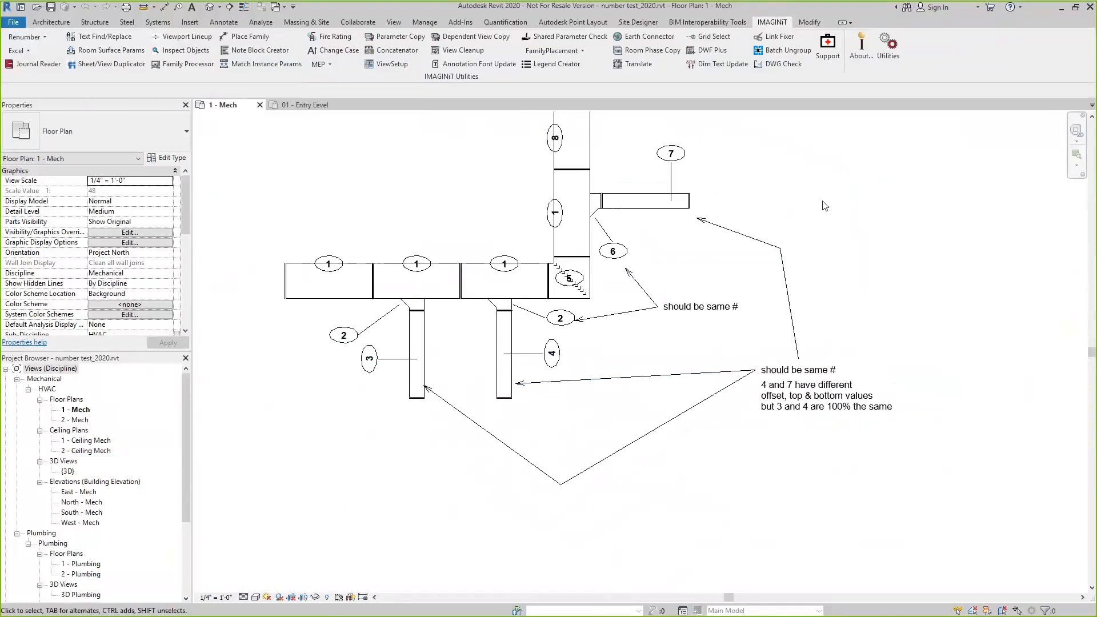
scroll(652, 297, "up", 2)
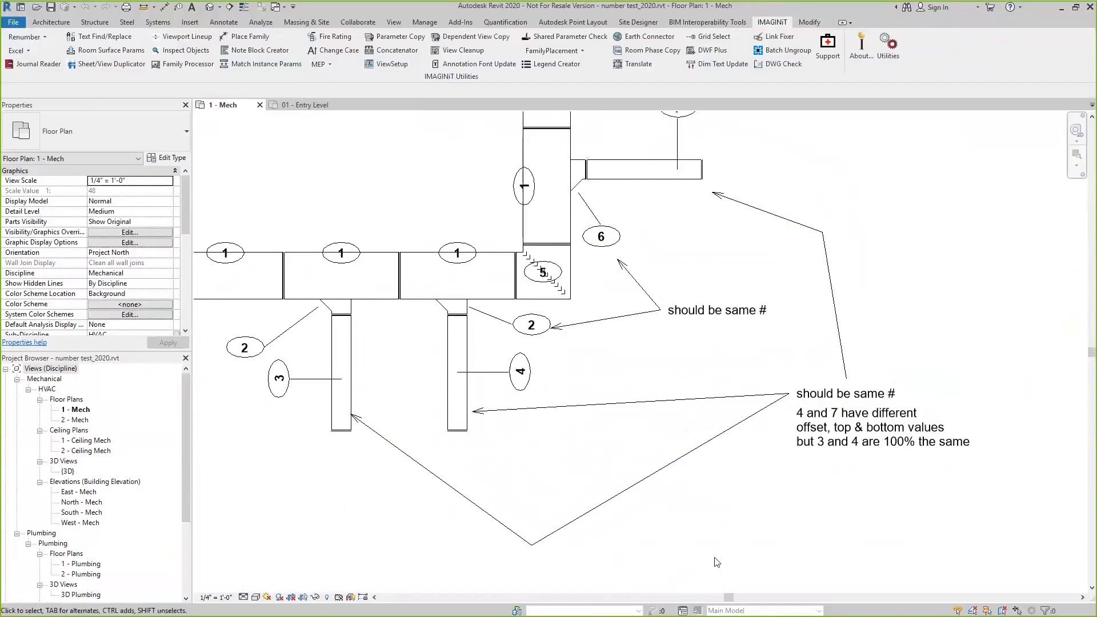
scroll(717, 562, "down", 2)
scroll(723, 557, "down", 2)
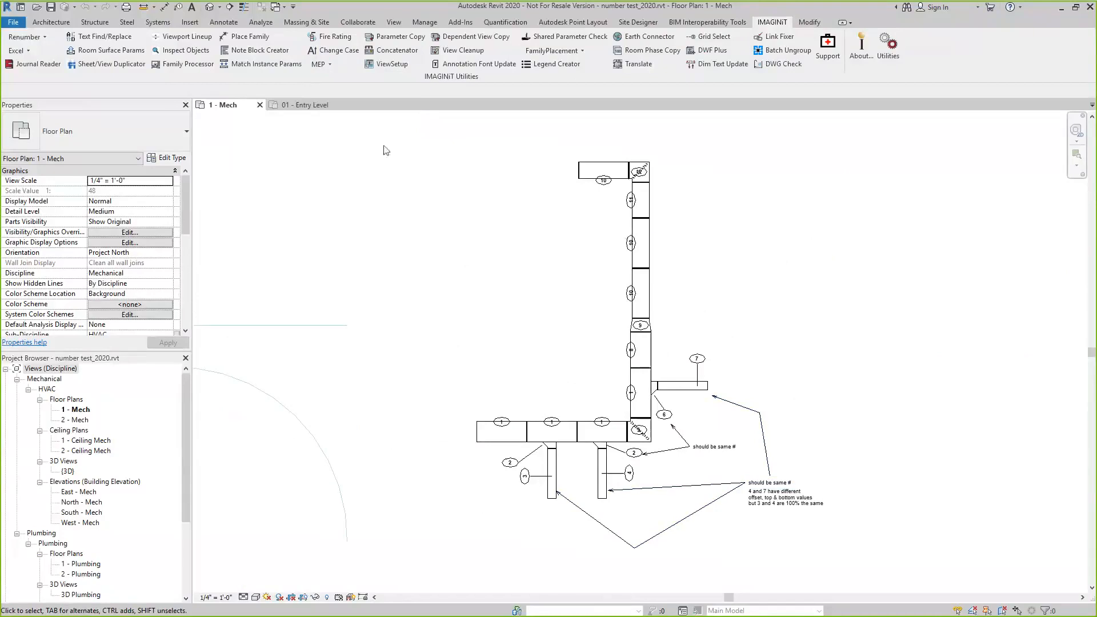
Run Fabricated Item Numbering on all parts connected to the far-left horizontal duct, starting at 1 and re-using numbers for similar parts
left_click(330, 67)
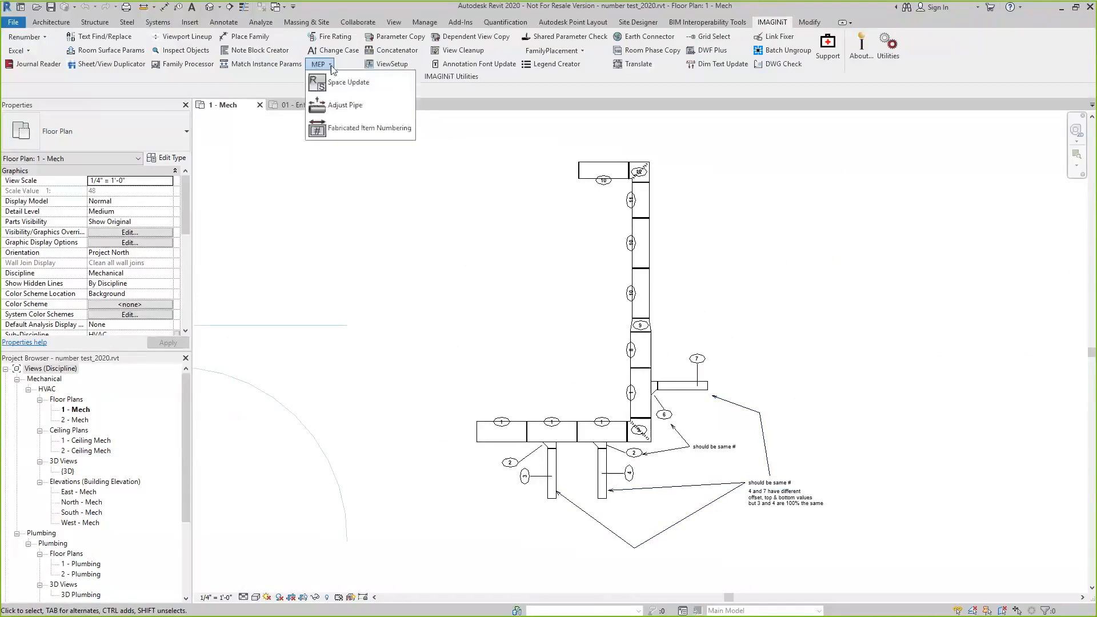
left_click(351, 129)
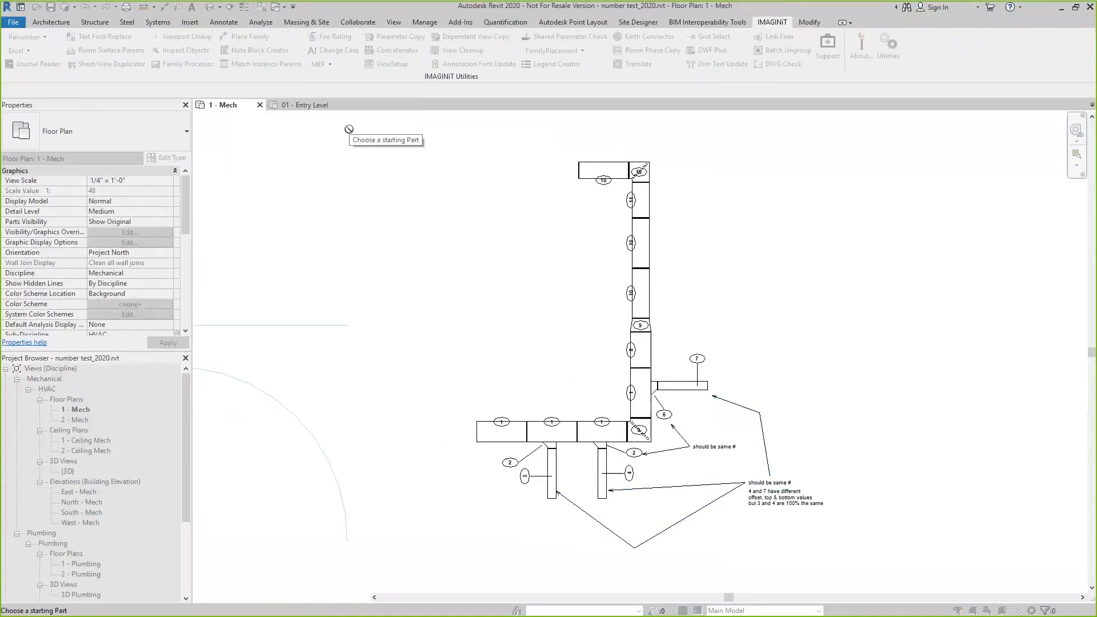
left_click(487, 428)
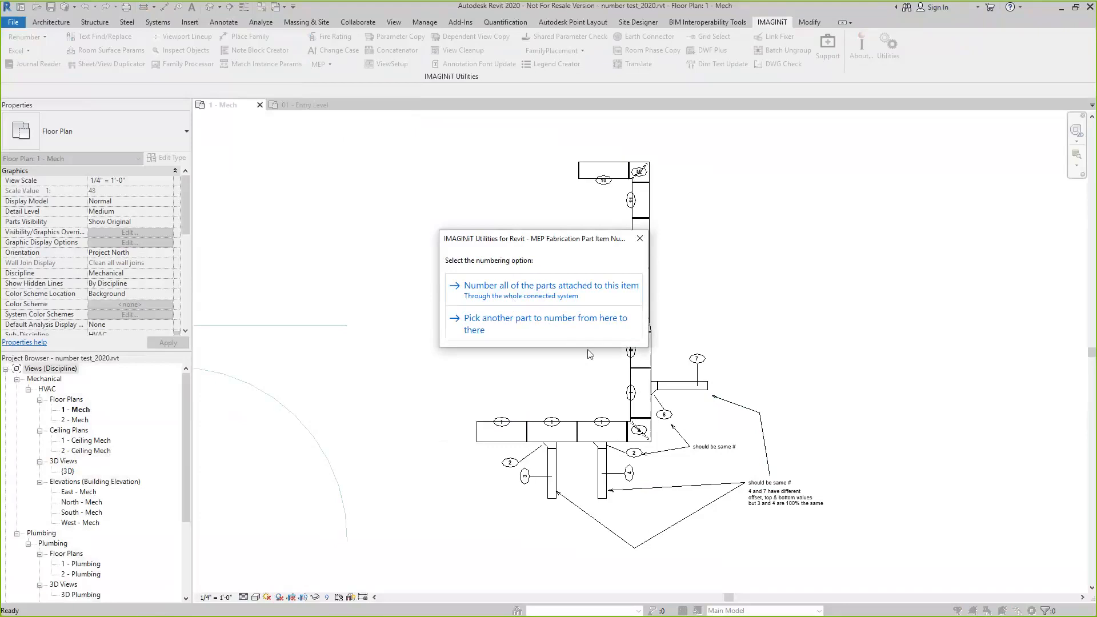
left_click(534, 292)
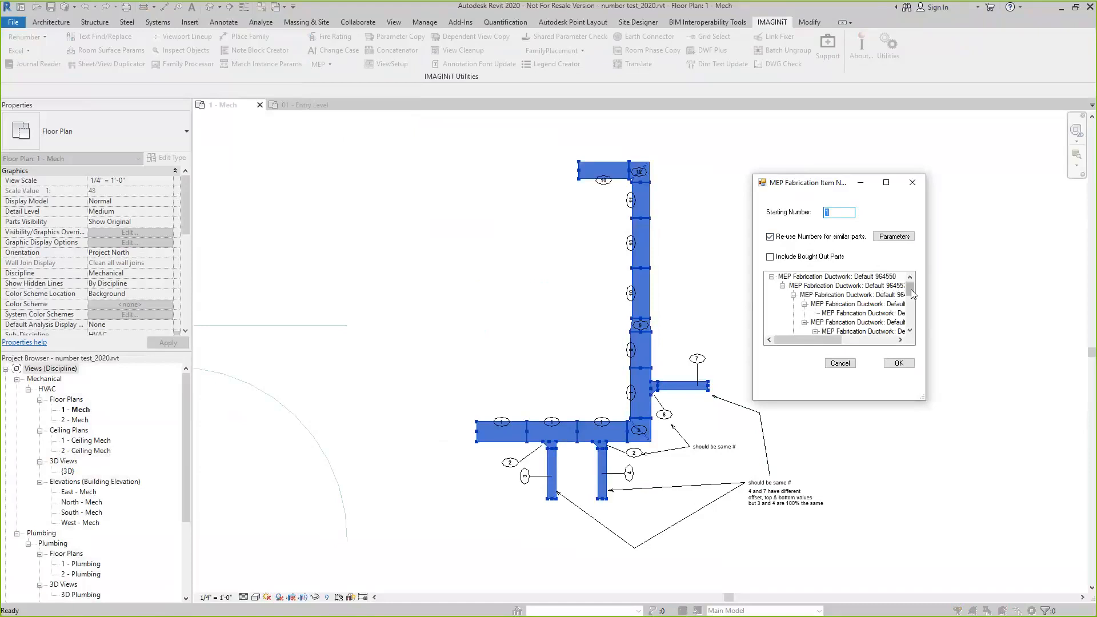
left_click_drag(913, 293, 919, 262)
left_click(898, 363)
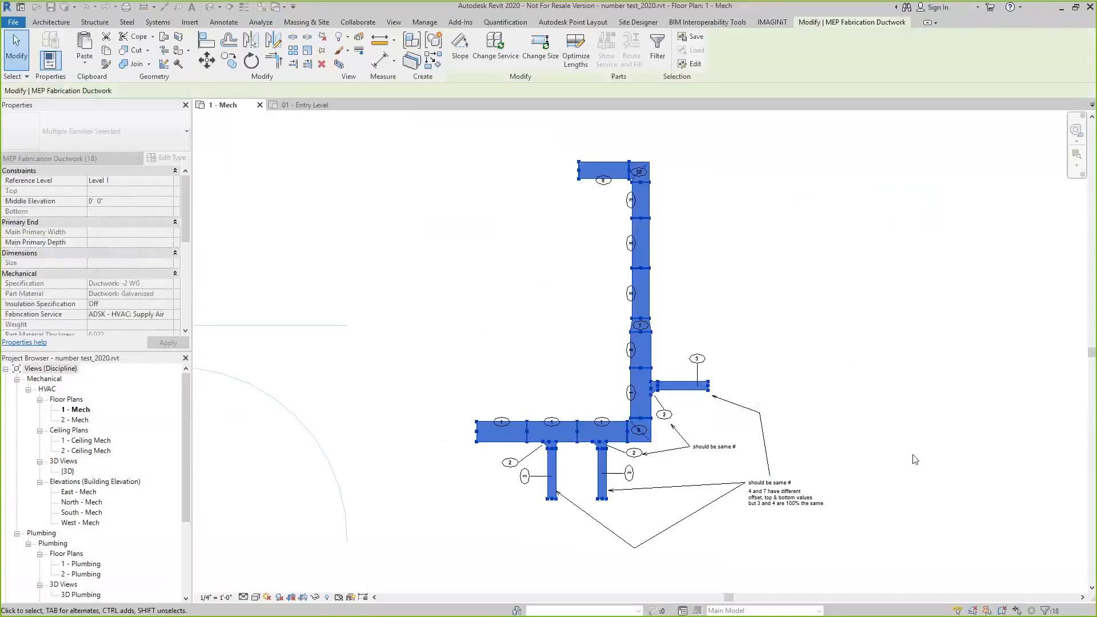
left_click(649, 579)
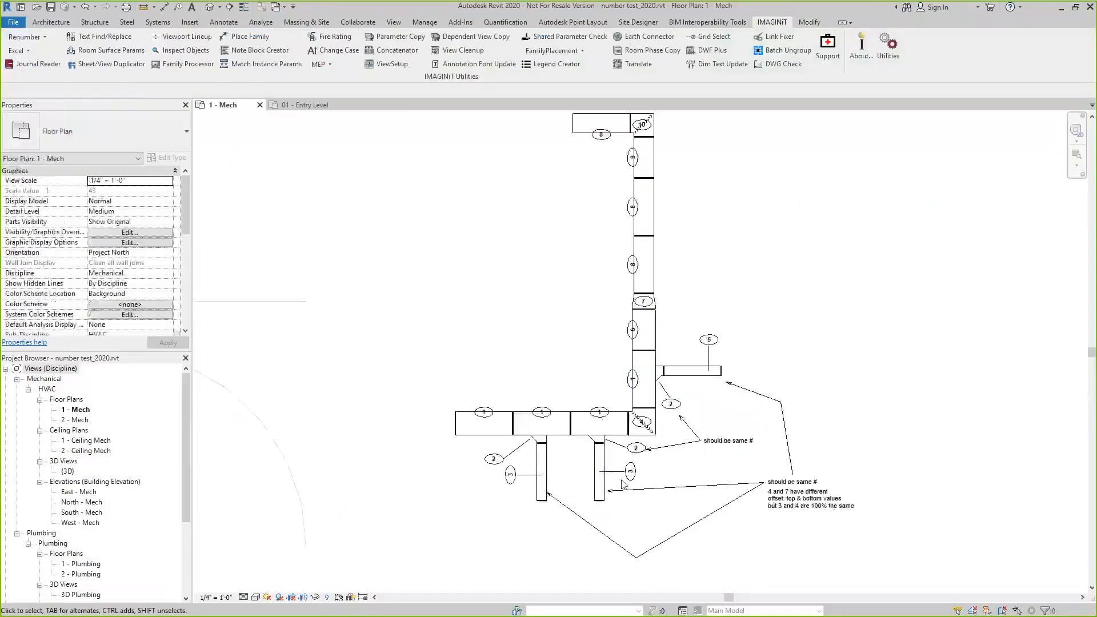
Check the duct and branch tag numbers against the notes, and switch to the 01 - Entry Level floor plan of the advanced sample project
scroll(636, 445, "up", 3)
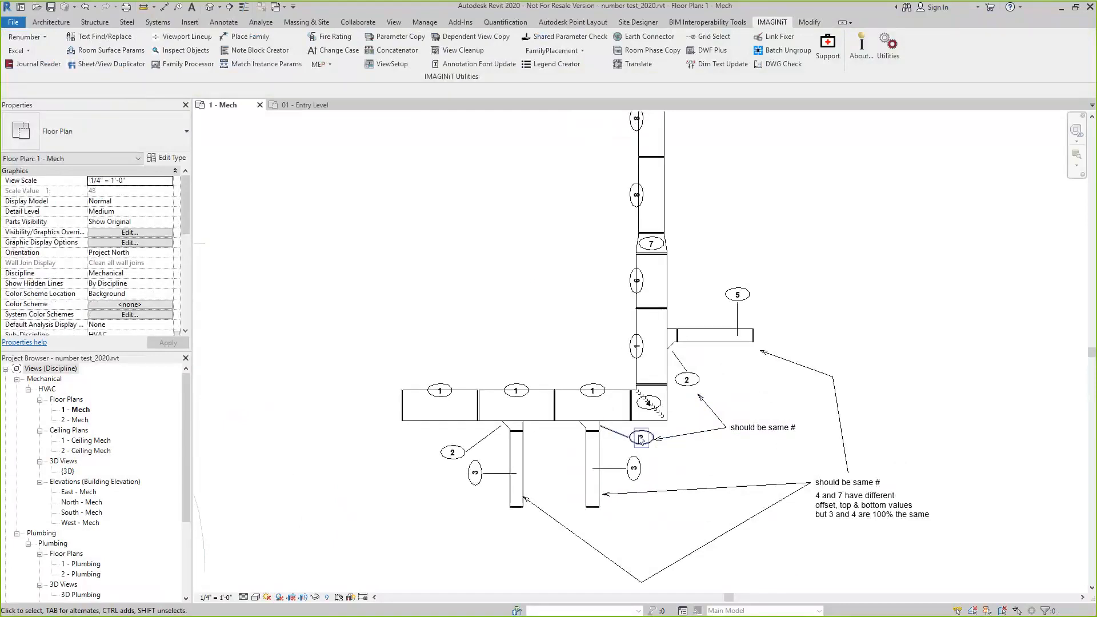
scroll(451, 514, "down", 1)
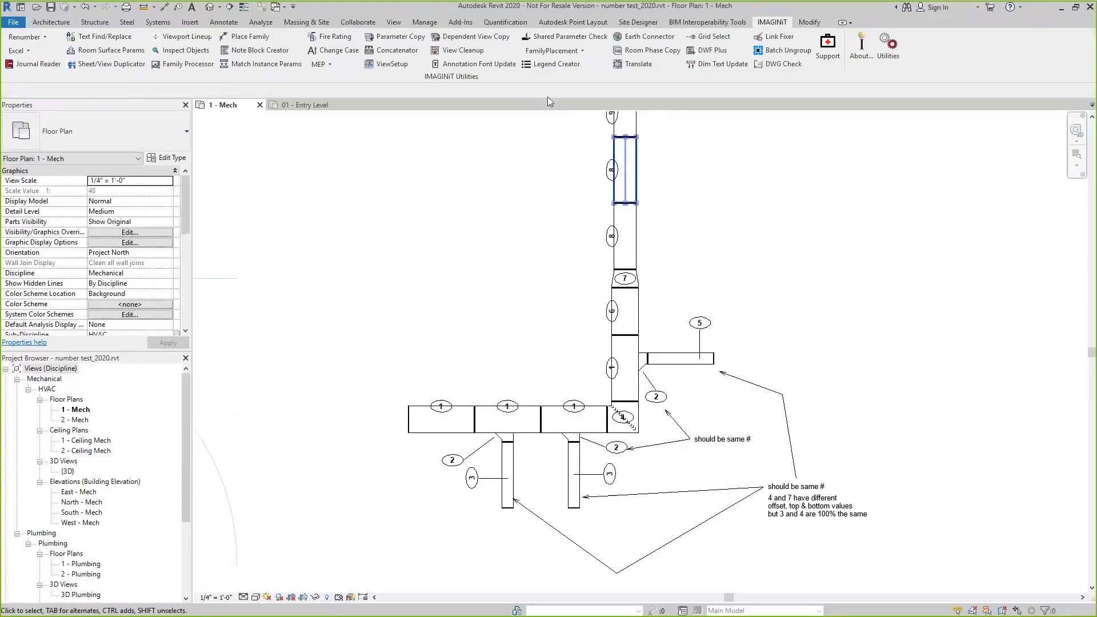
left_click(311, 106)
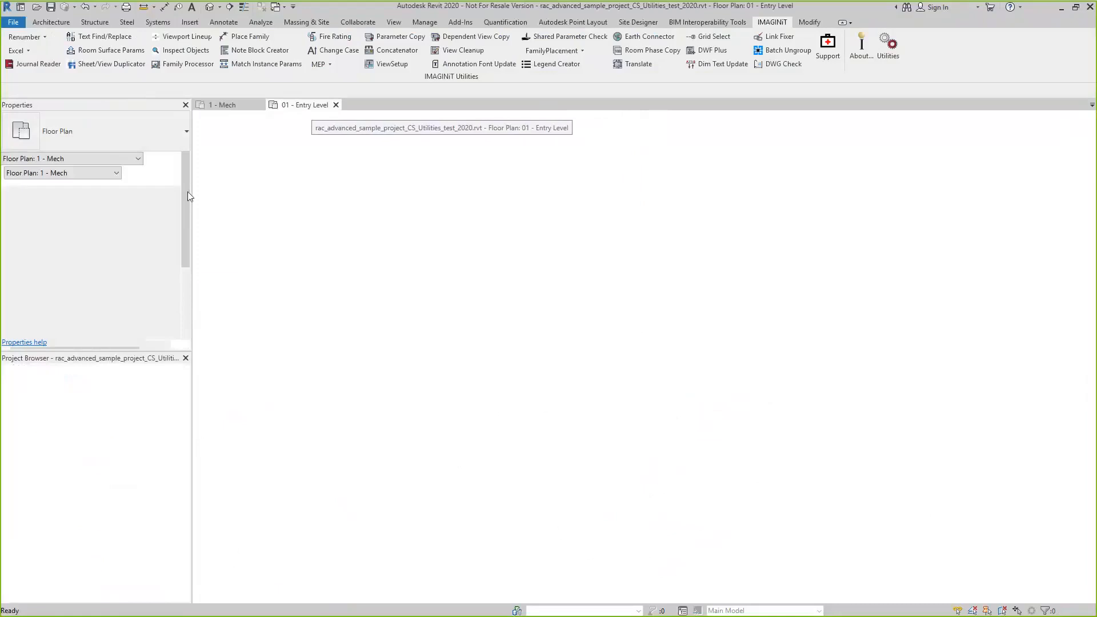